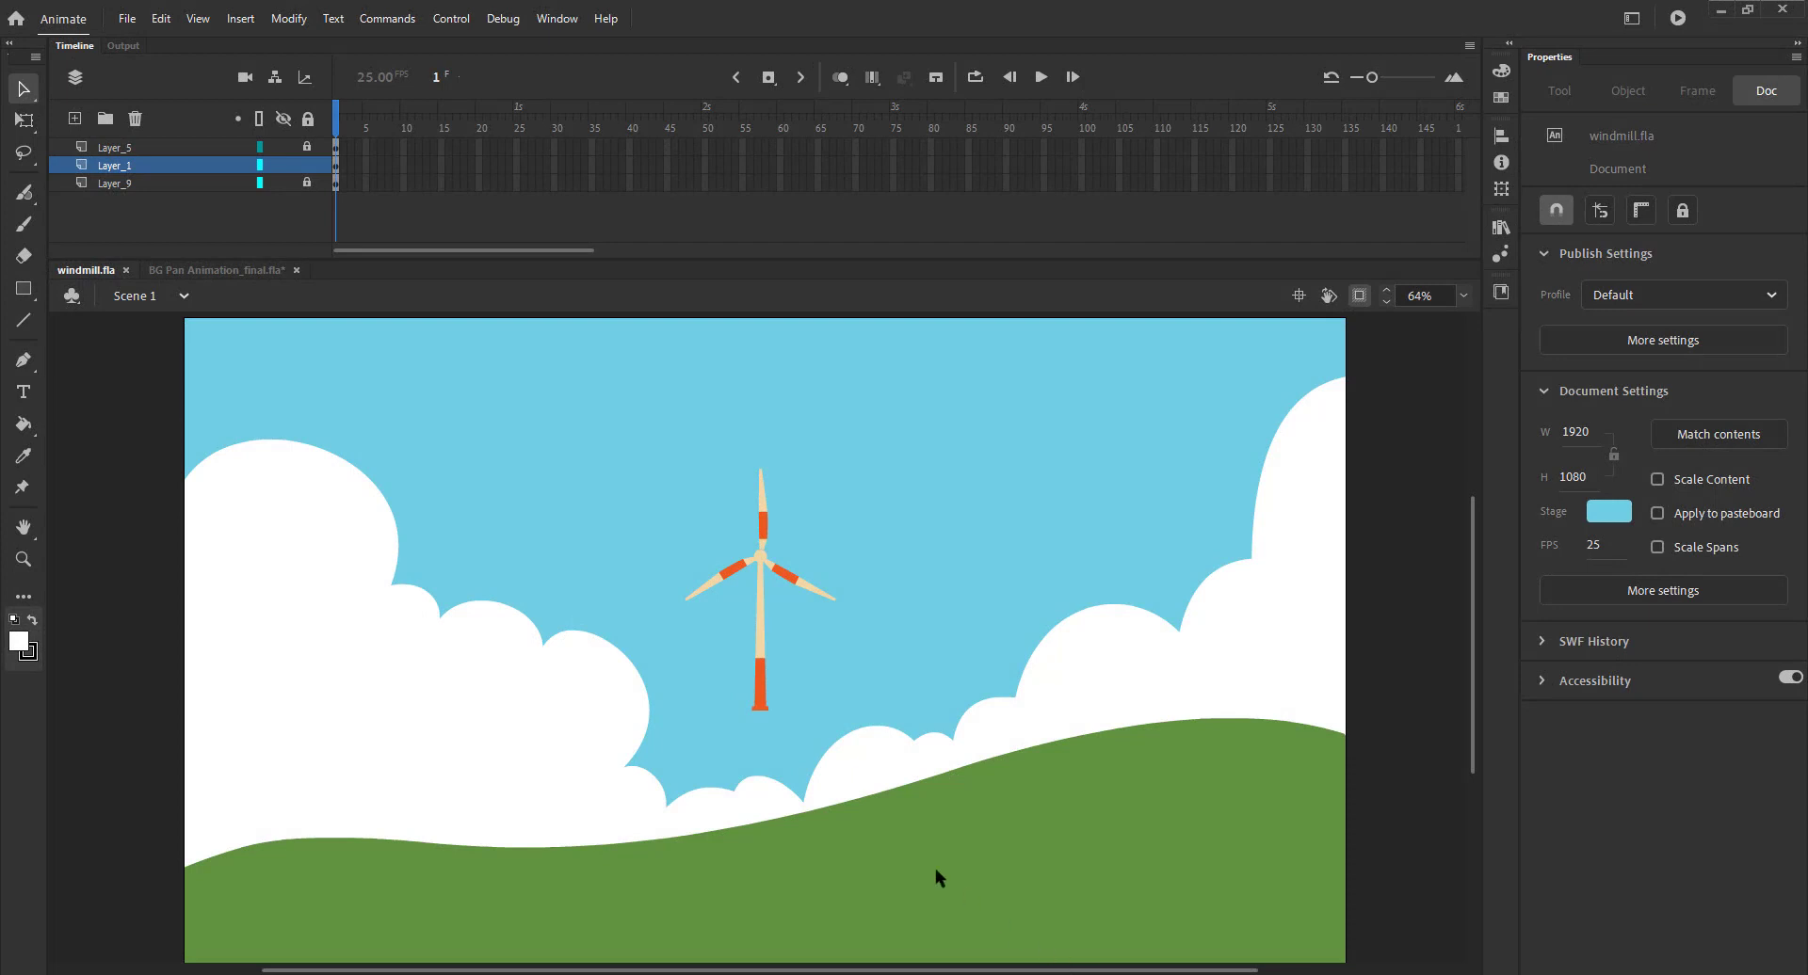
Move the windmill slightly right and enlarge it by 120% three times with Scale and Rotate
{"action": "left_click_drag", "start_coordinate": [761, 558], "coordinate": [827, 567]}
{"action": "key", "text": "ctrl+alt+s"}
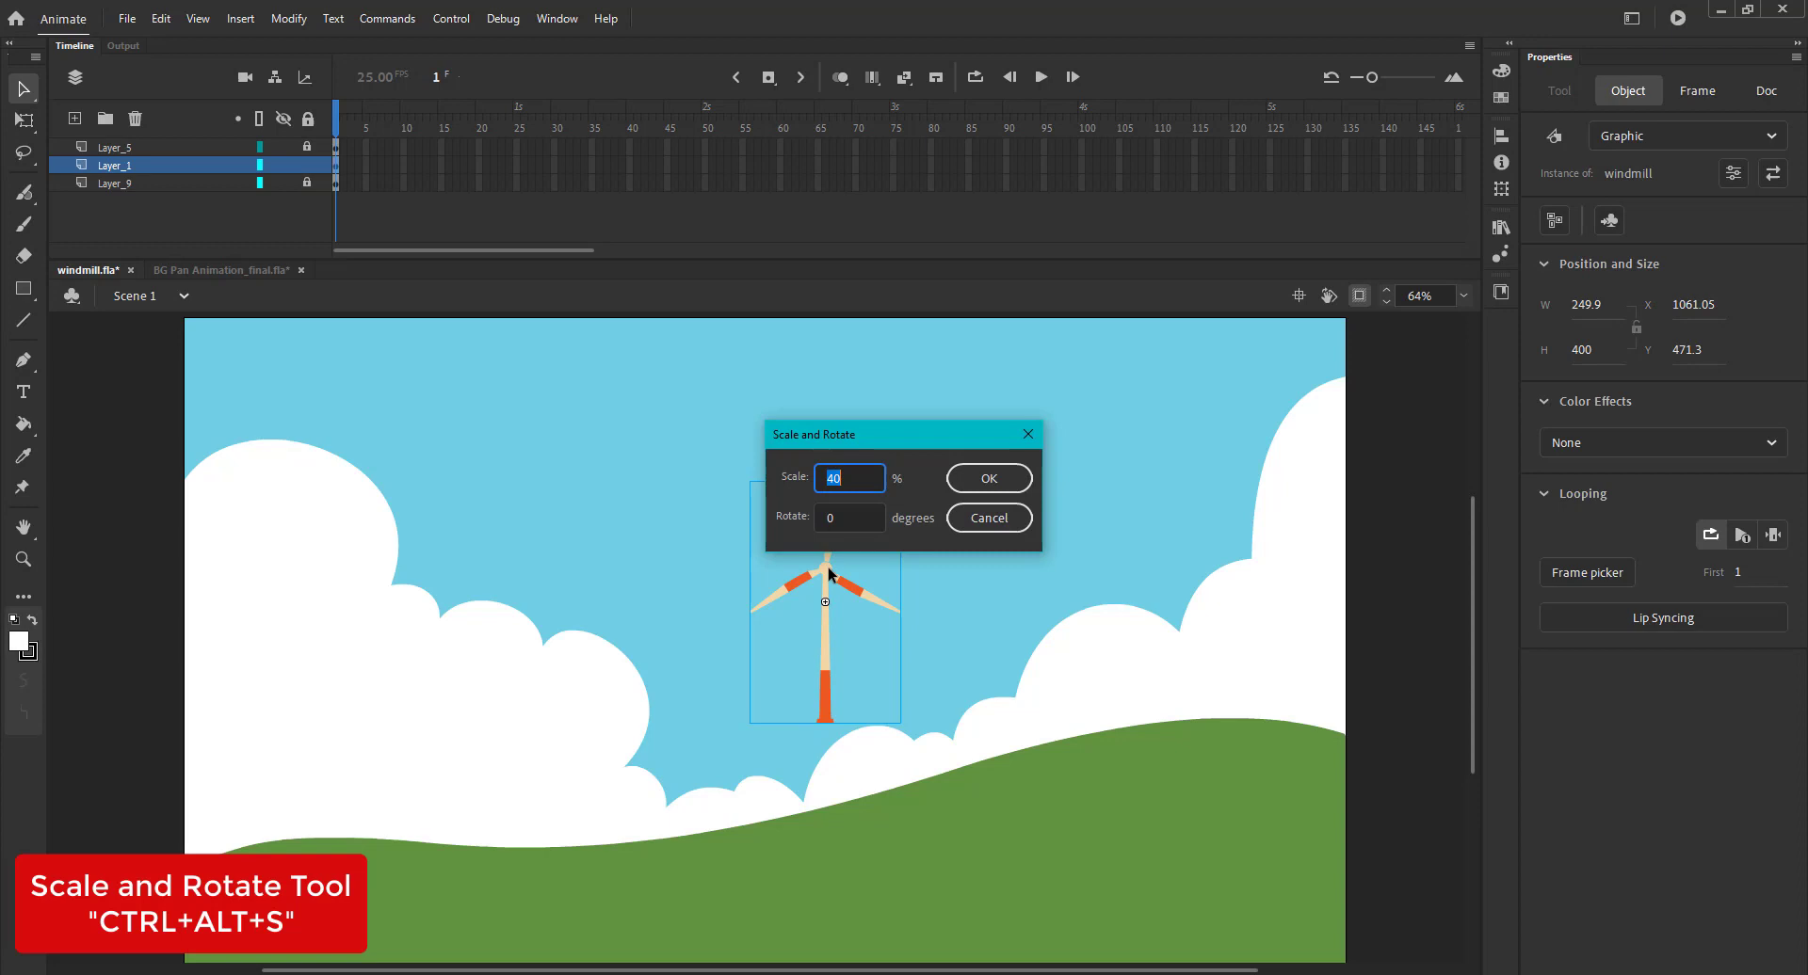
{"action": "type", "text": "120"}
{"action": "key", "text": "Return"}
{"action": "key", "text": "ctrl+alt+s"}
{"action": "key", "text": "Return"}
{"action": "key", "text": "ctrl+alt+s"}
{"action": "key", "text": "Return"}
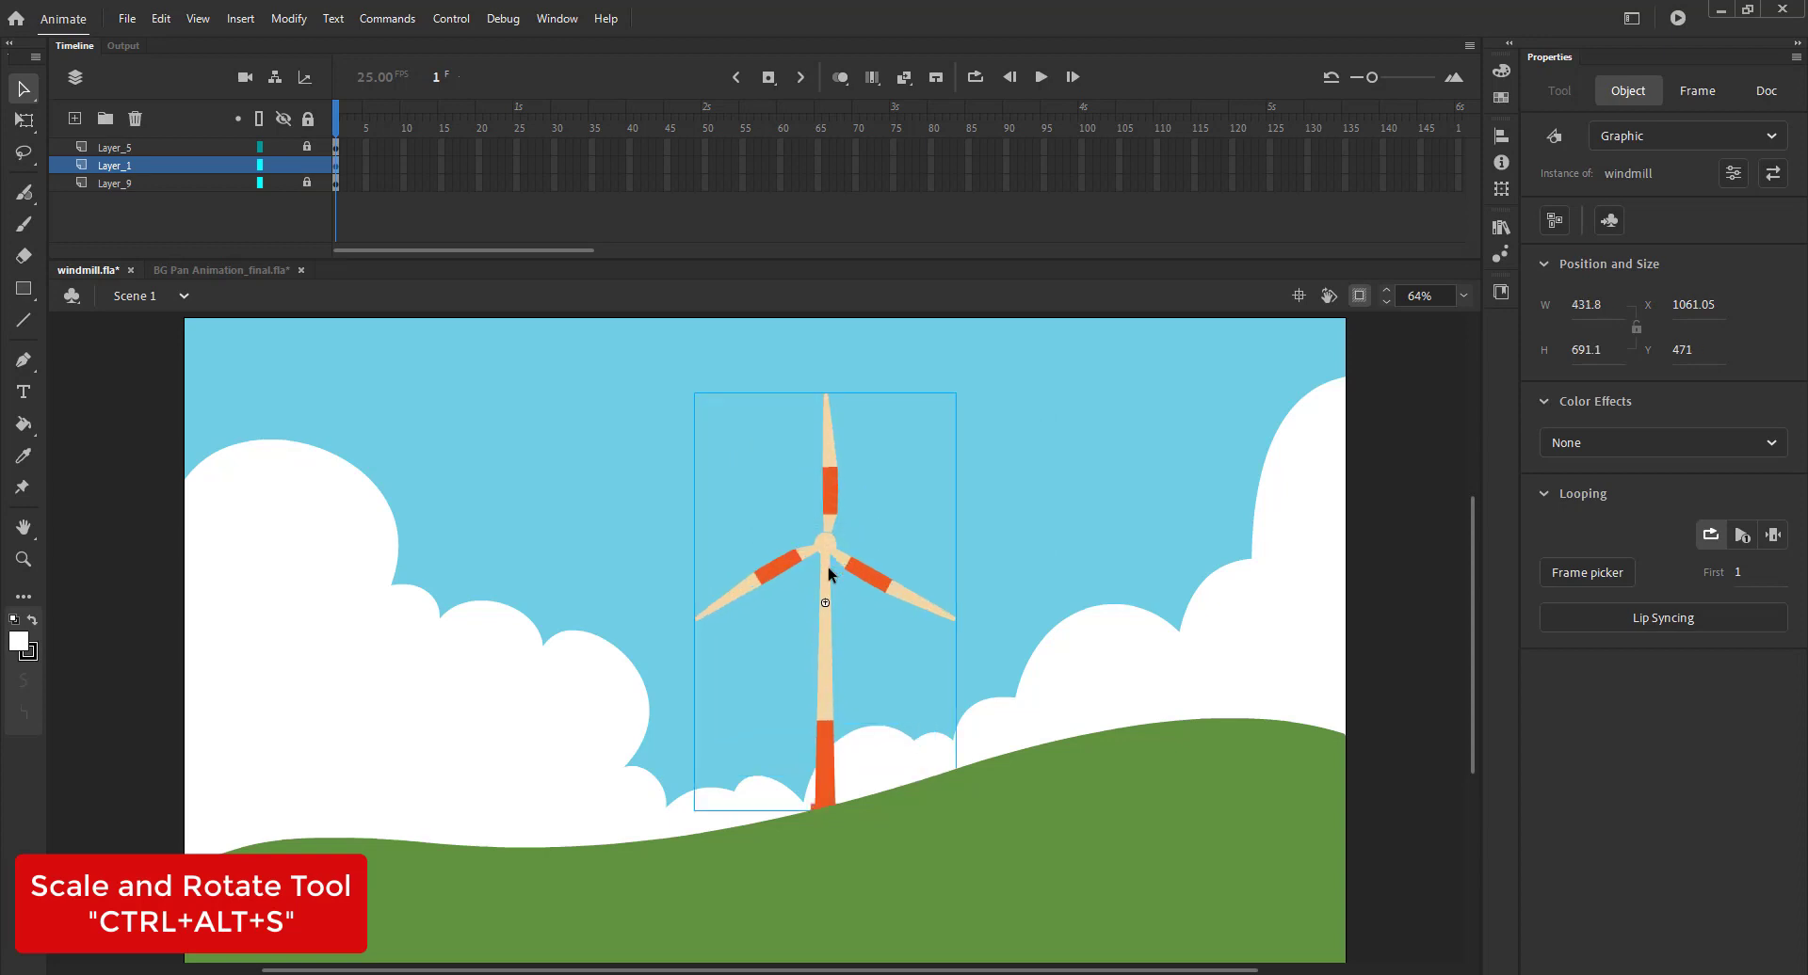
Open the windmill symbol, check its blade and tower layers by toggling their visibility, and extend both layers to frame 30
{"action": "double_click", "coordinate": [825, 549]}
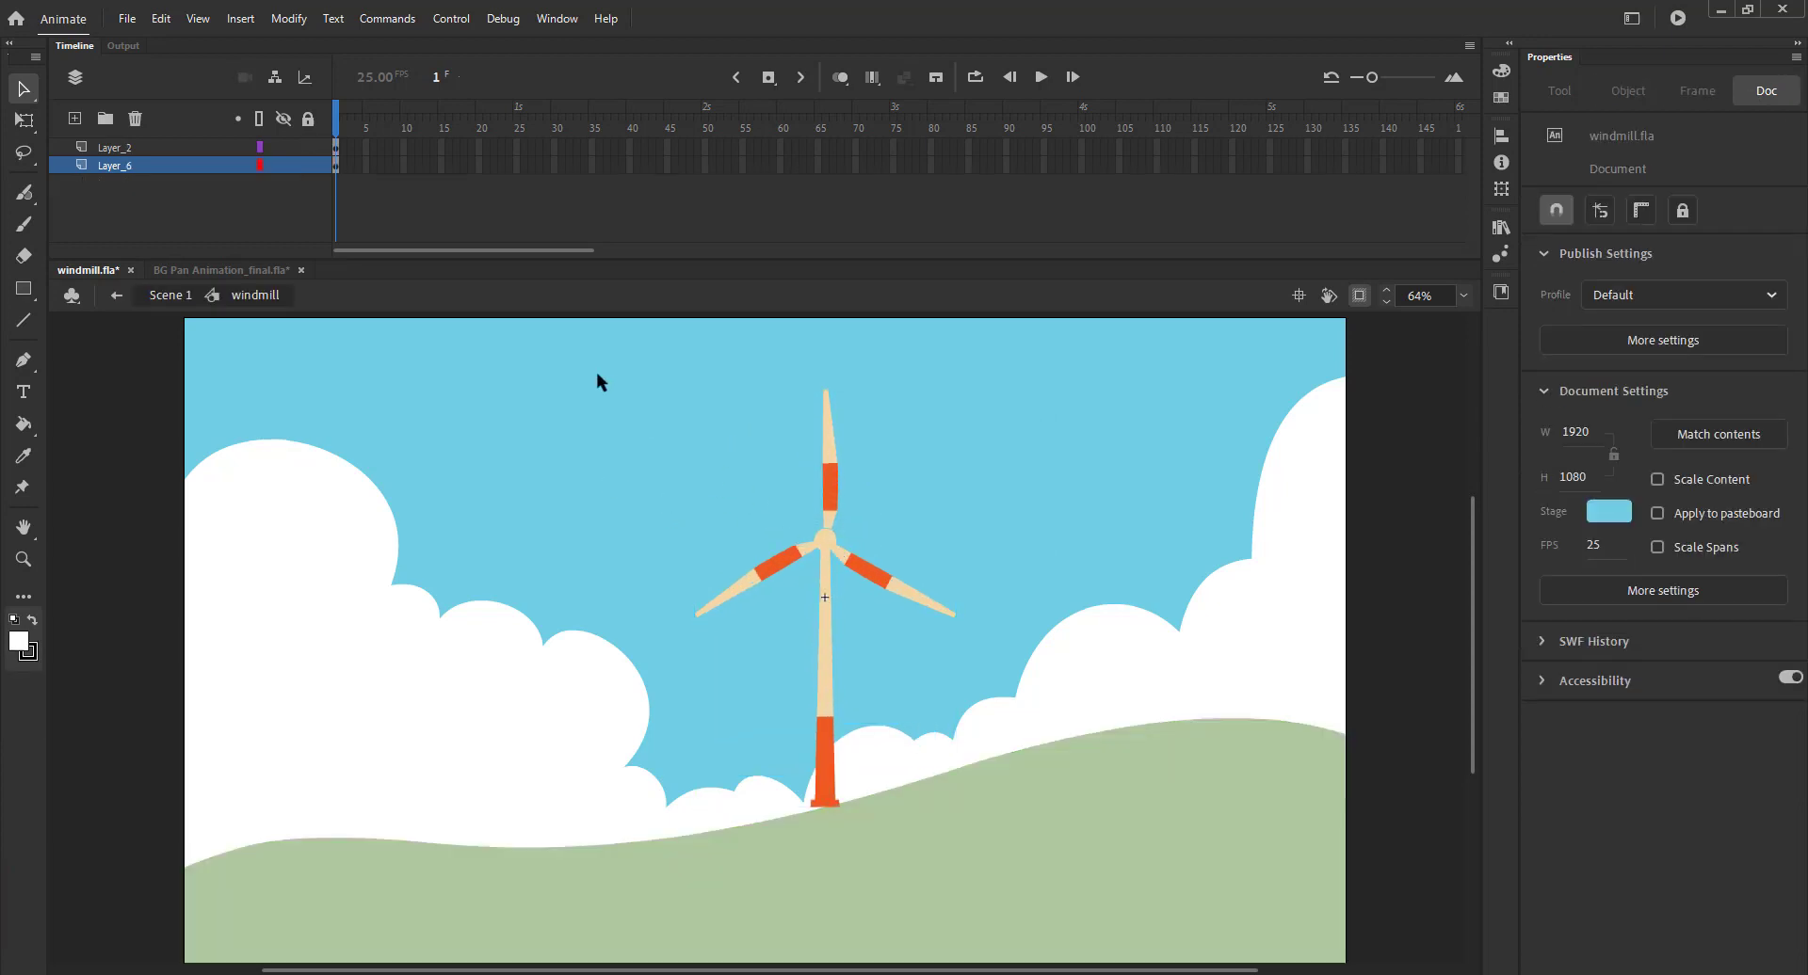
{"action": "left_click", "coordinate": [283, 147]}
{"action": "left_click", "coordinate": [283, 147]}
{"action": "left_click", "coordinate": [284, 164]}
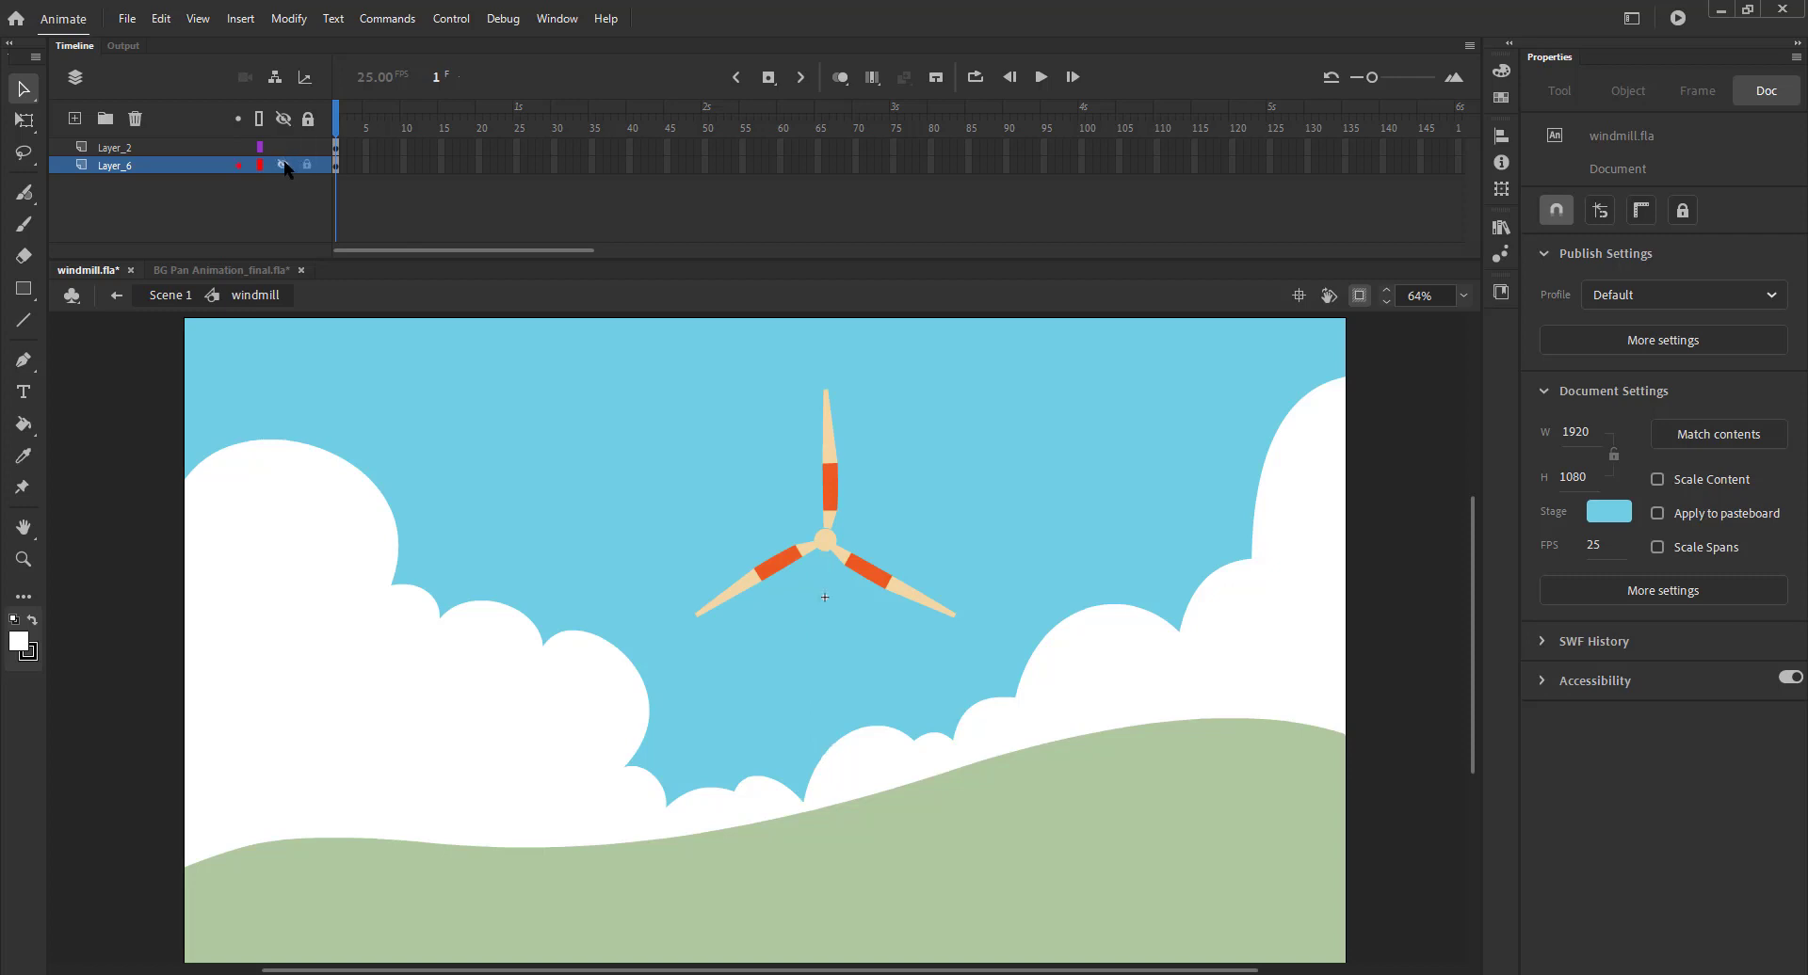
{"action": "left_click", "coordinate": [284, 165]}
{"action": "left_click_drag", "start_coordinate": [547, 175], "coordinate": [556, 175]}
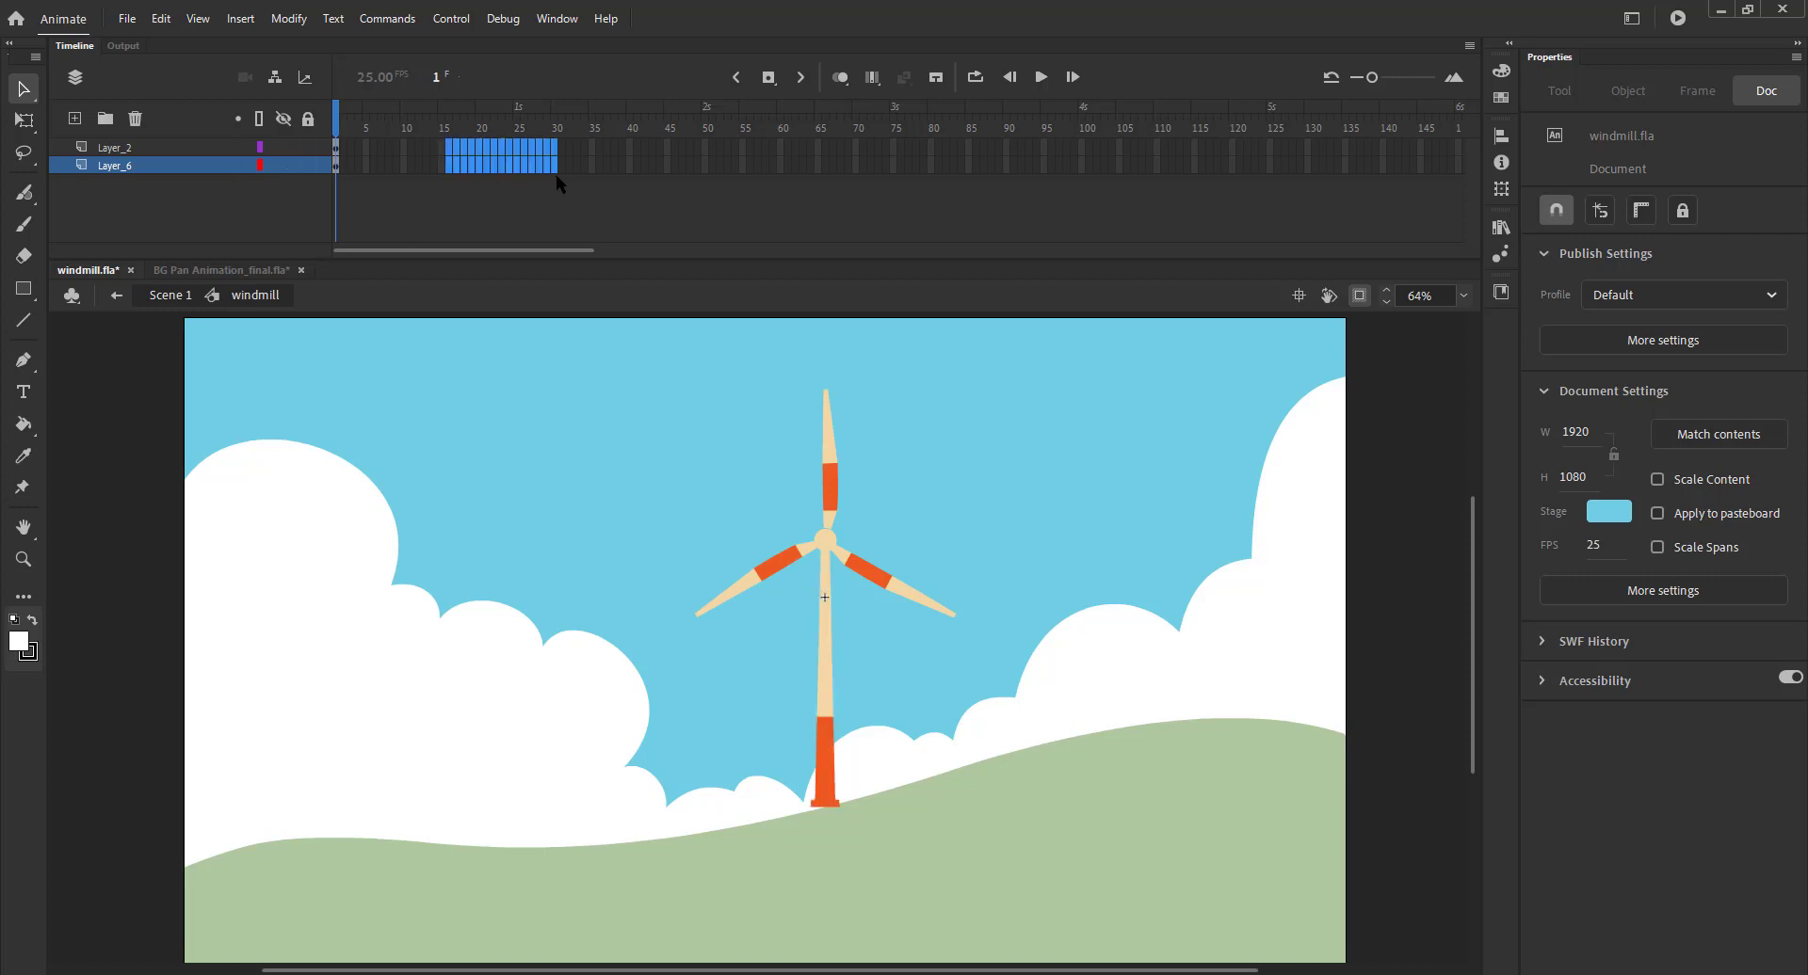
{"action": "key", "text": "F5"}
Hide the blades layer, cut the tower out of the windmill symbol, and return to Scene 1
{"action": "left_click", "coordinate": [284, 147]}
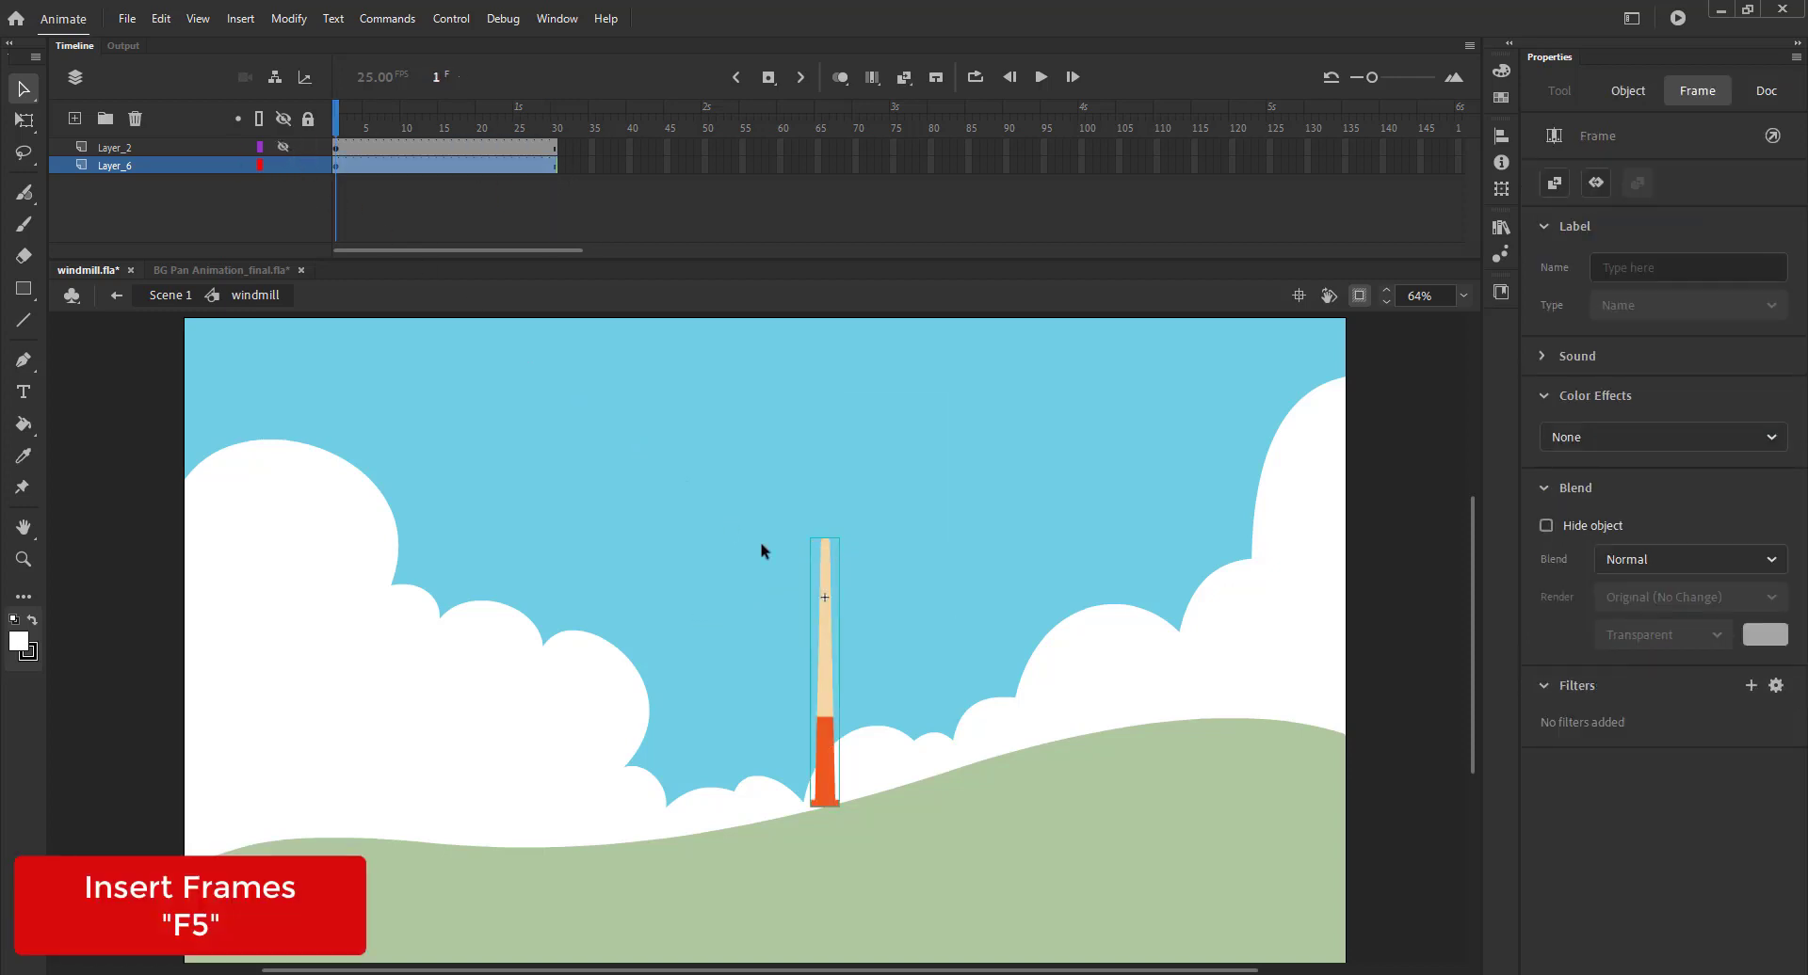
{"action": "left_click", "coordinate": [826, 603]}
{"action": "right_click", "coordinate": [823, 613]}
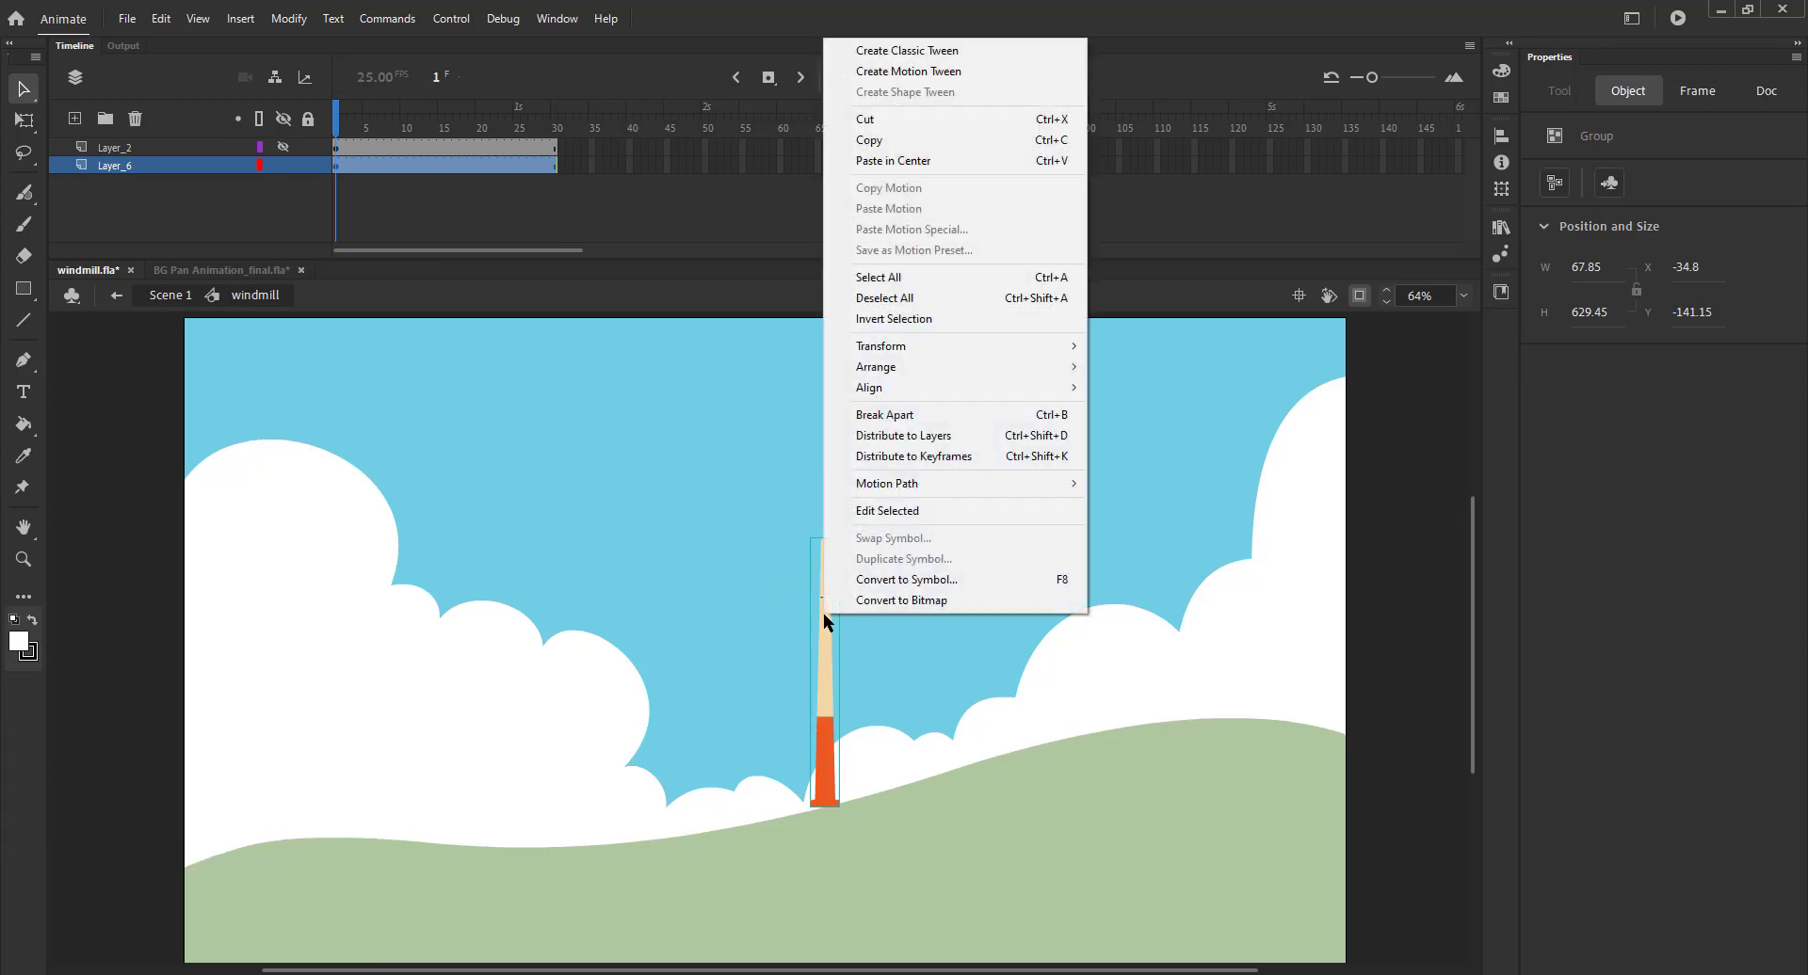
{"action": "left_click", "coordinate": [864, 118]}
{"action": "left_click", "coordinate": [169, 295]}
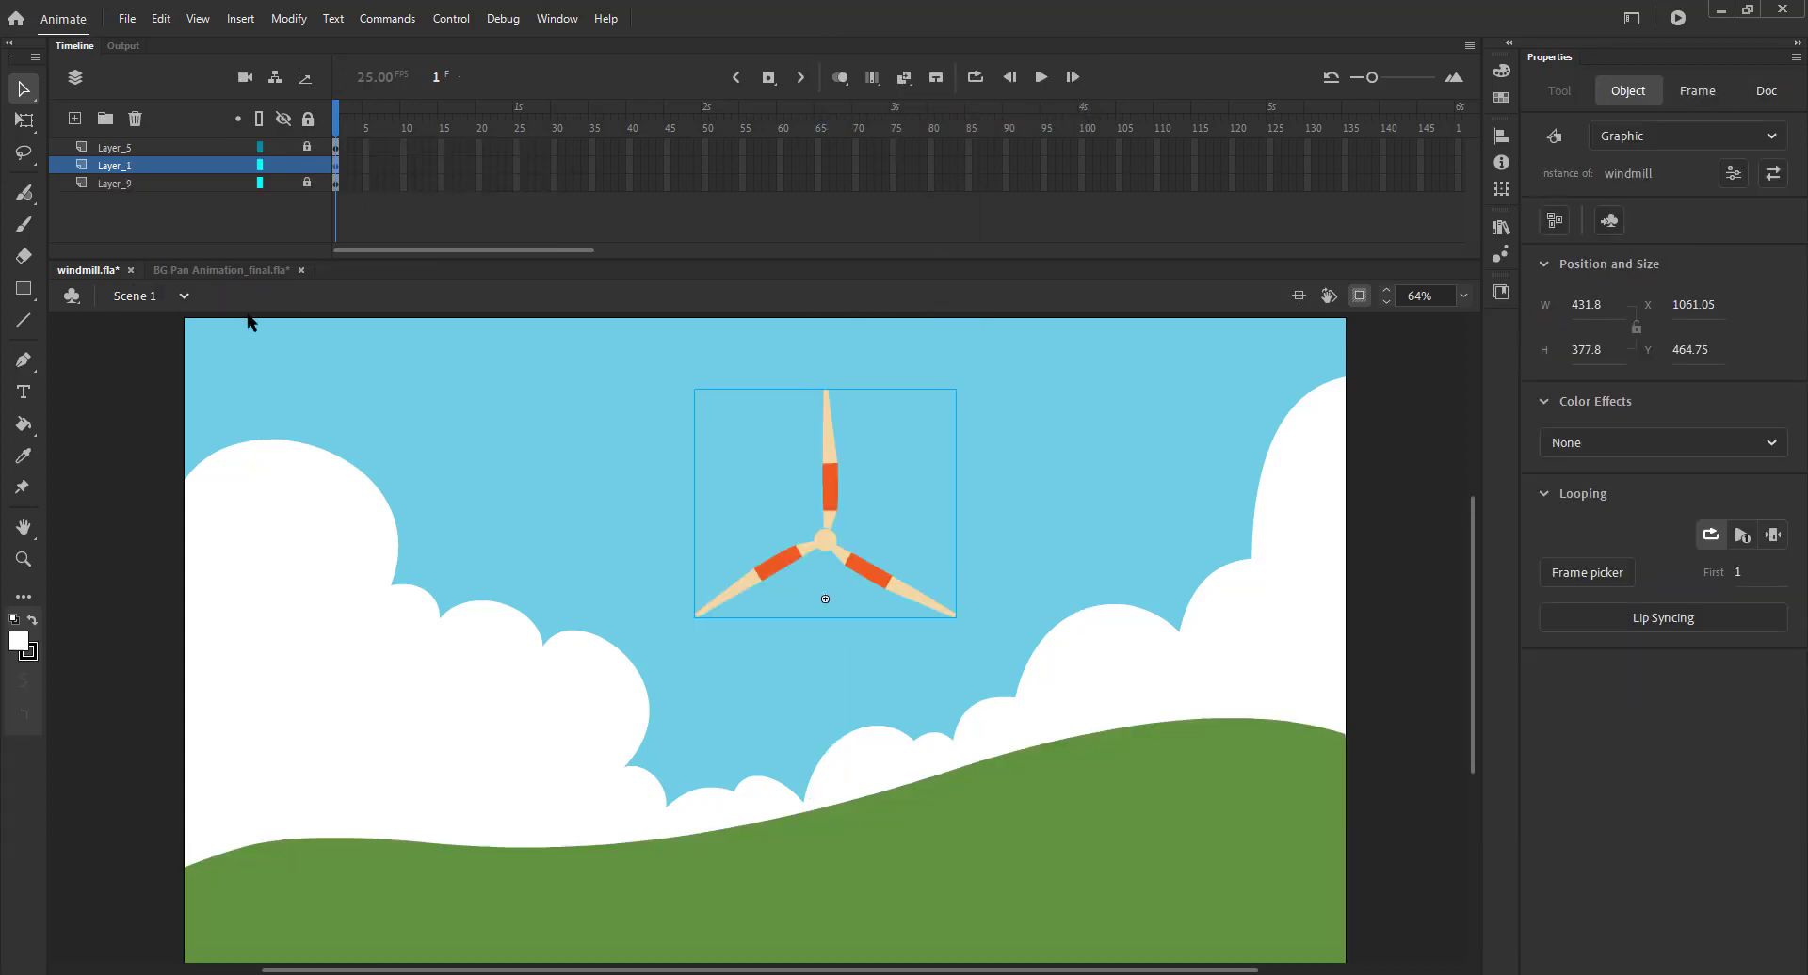
Convert the blades instance on the stage to a Graphic symbol named "windmill main"
{"action": "key", "text": "F8"}
{"action": "type", "text": "windmill"}
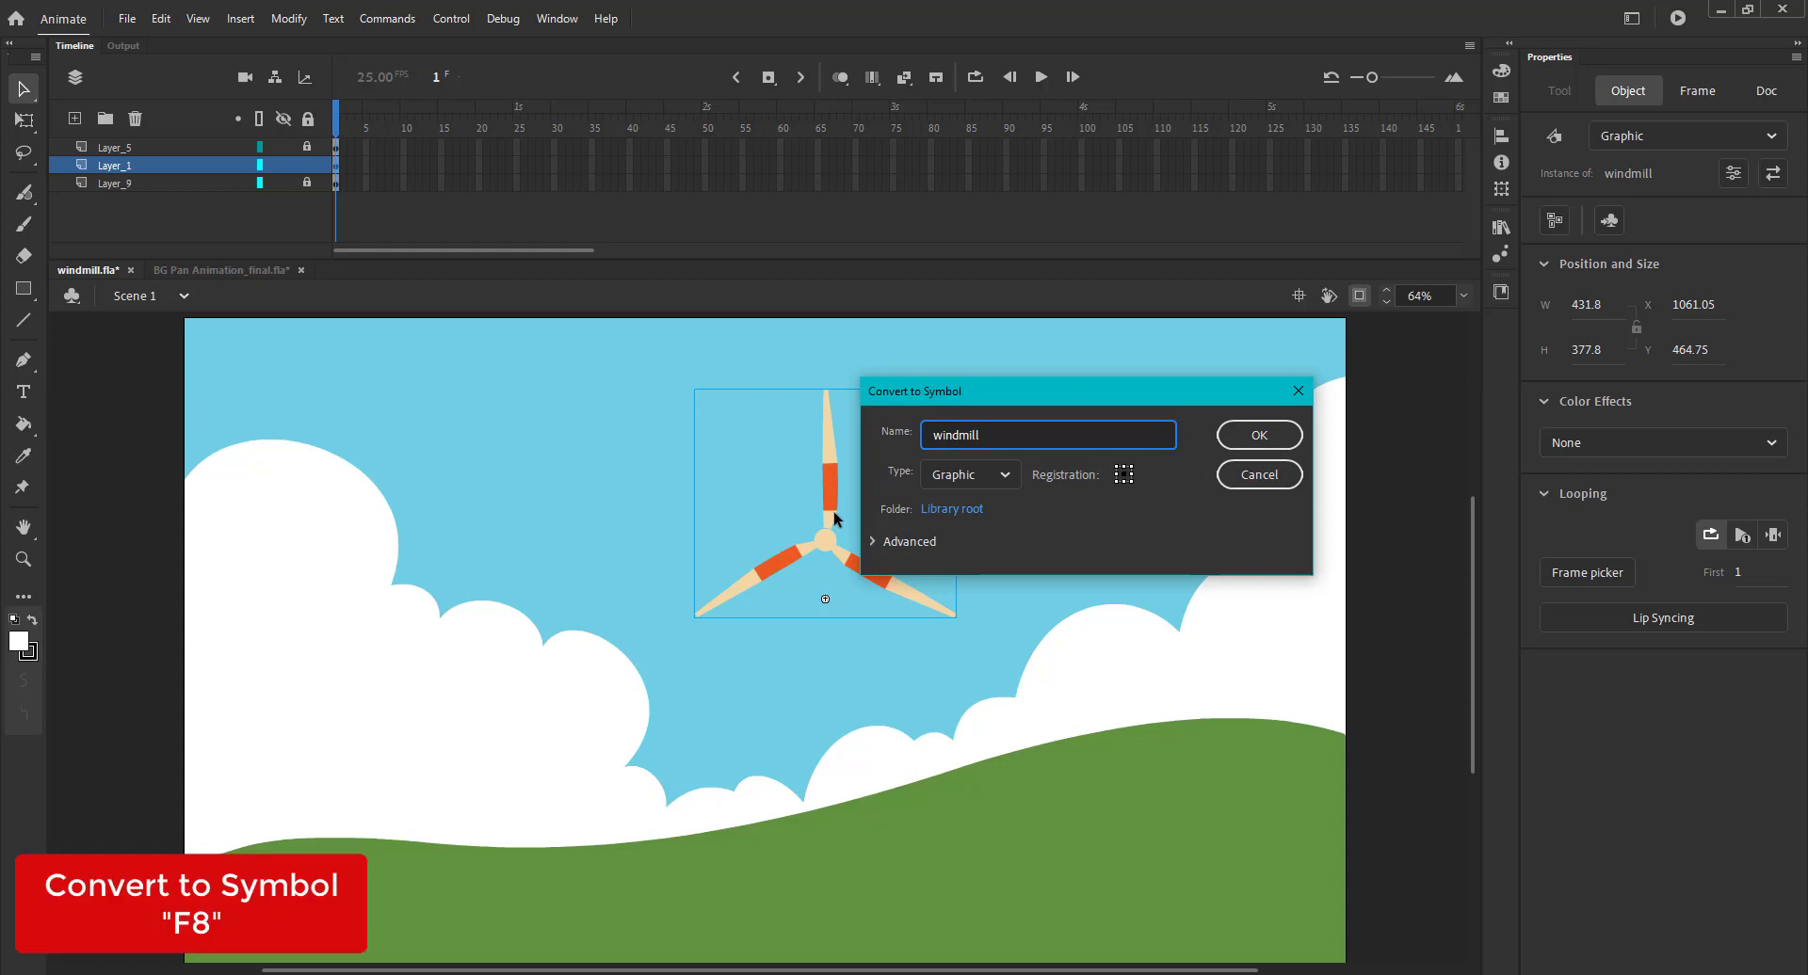
{"action": "key", "text": "Return"}
{"action": "key", "text": "Return"}
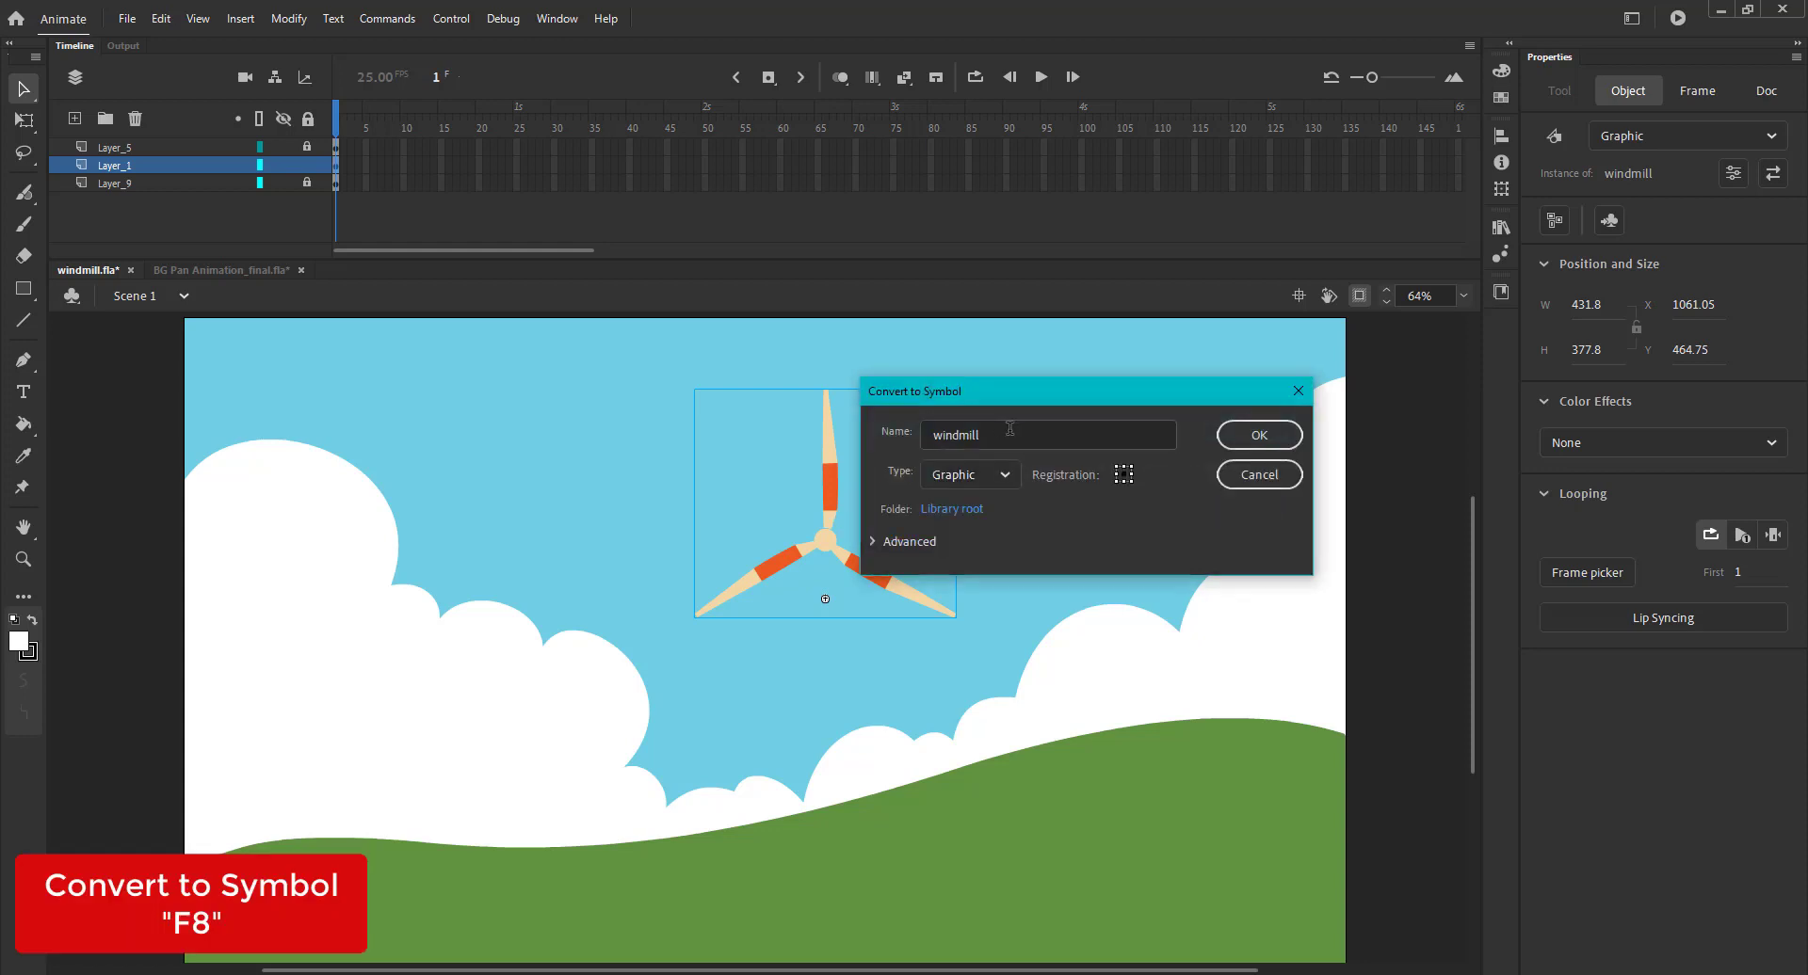
{"action": "left_click", "coordinate": [1062, 434]}
{"action": "type", "text": "main"}
{"action": "key", "text": "Return"}
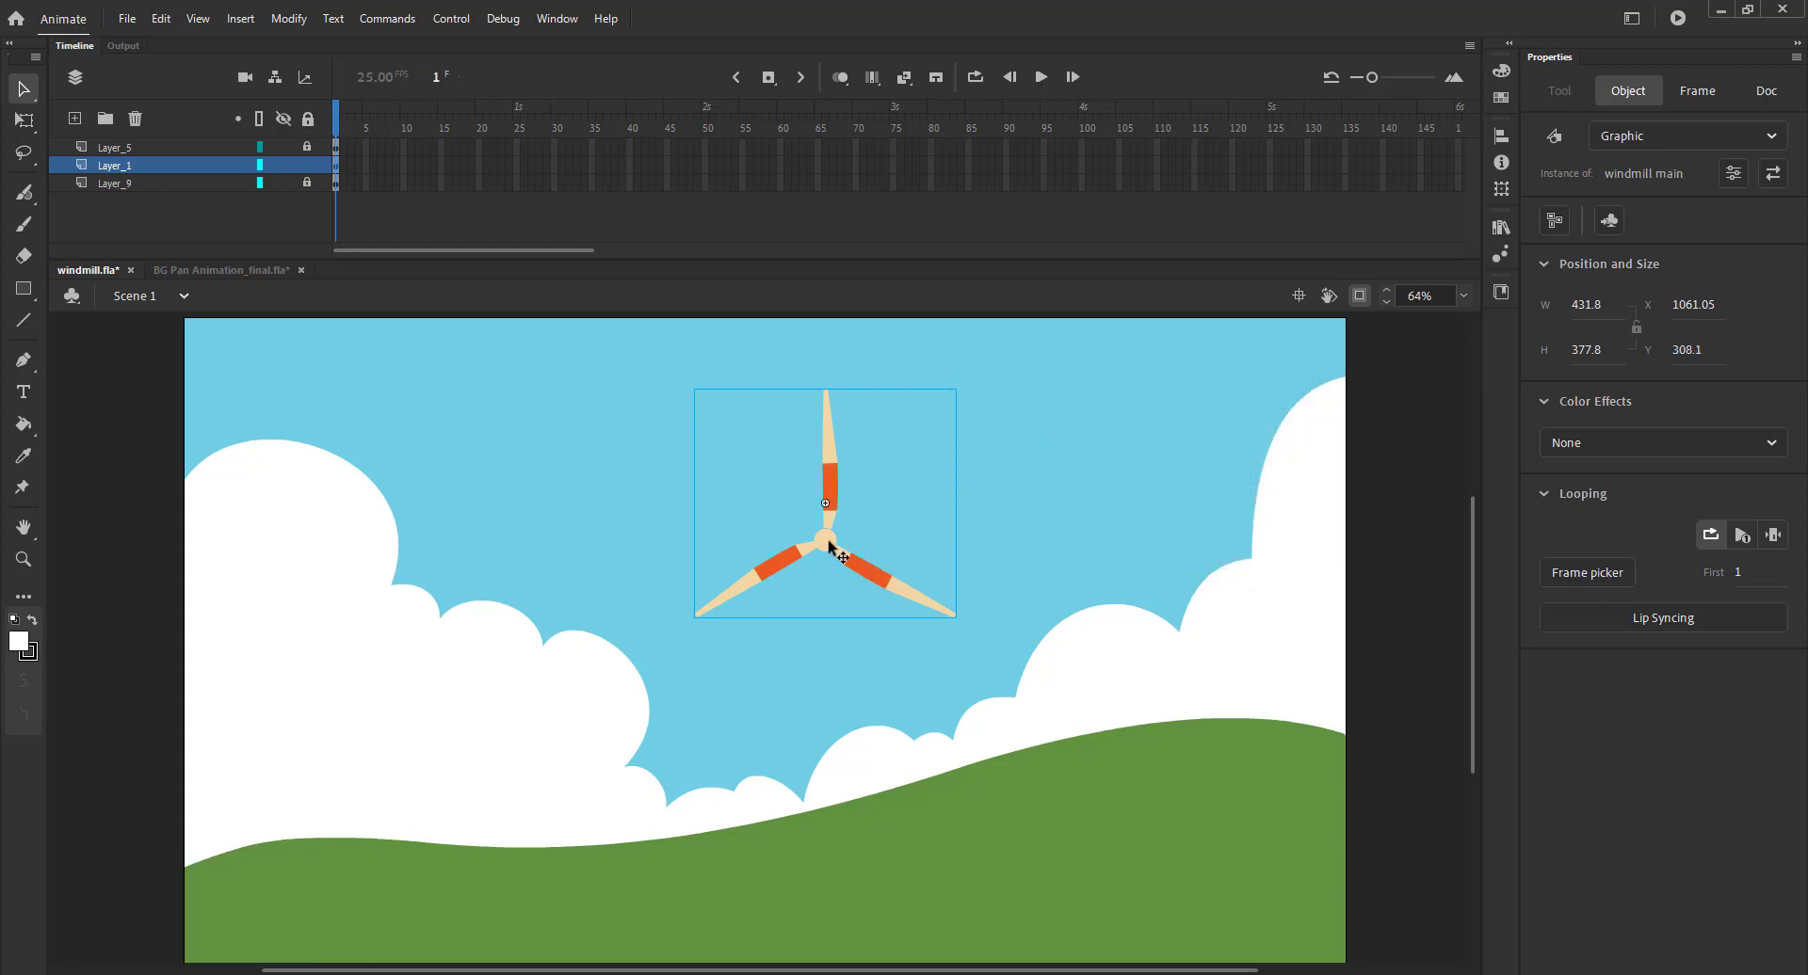
Inside windmill main, add a layer beneath the blades, paste the tower onto it, and place the tower under the blade hub
{"action": "double_click", "coordinate": [828, 547]}
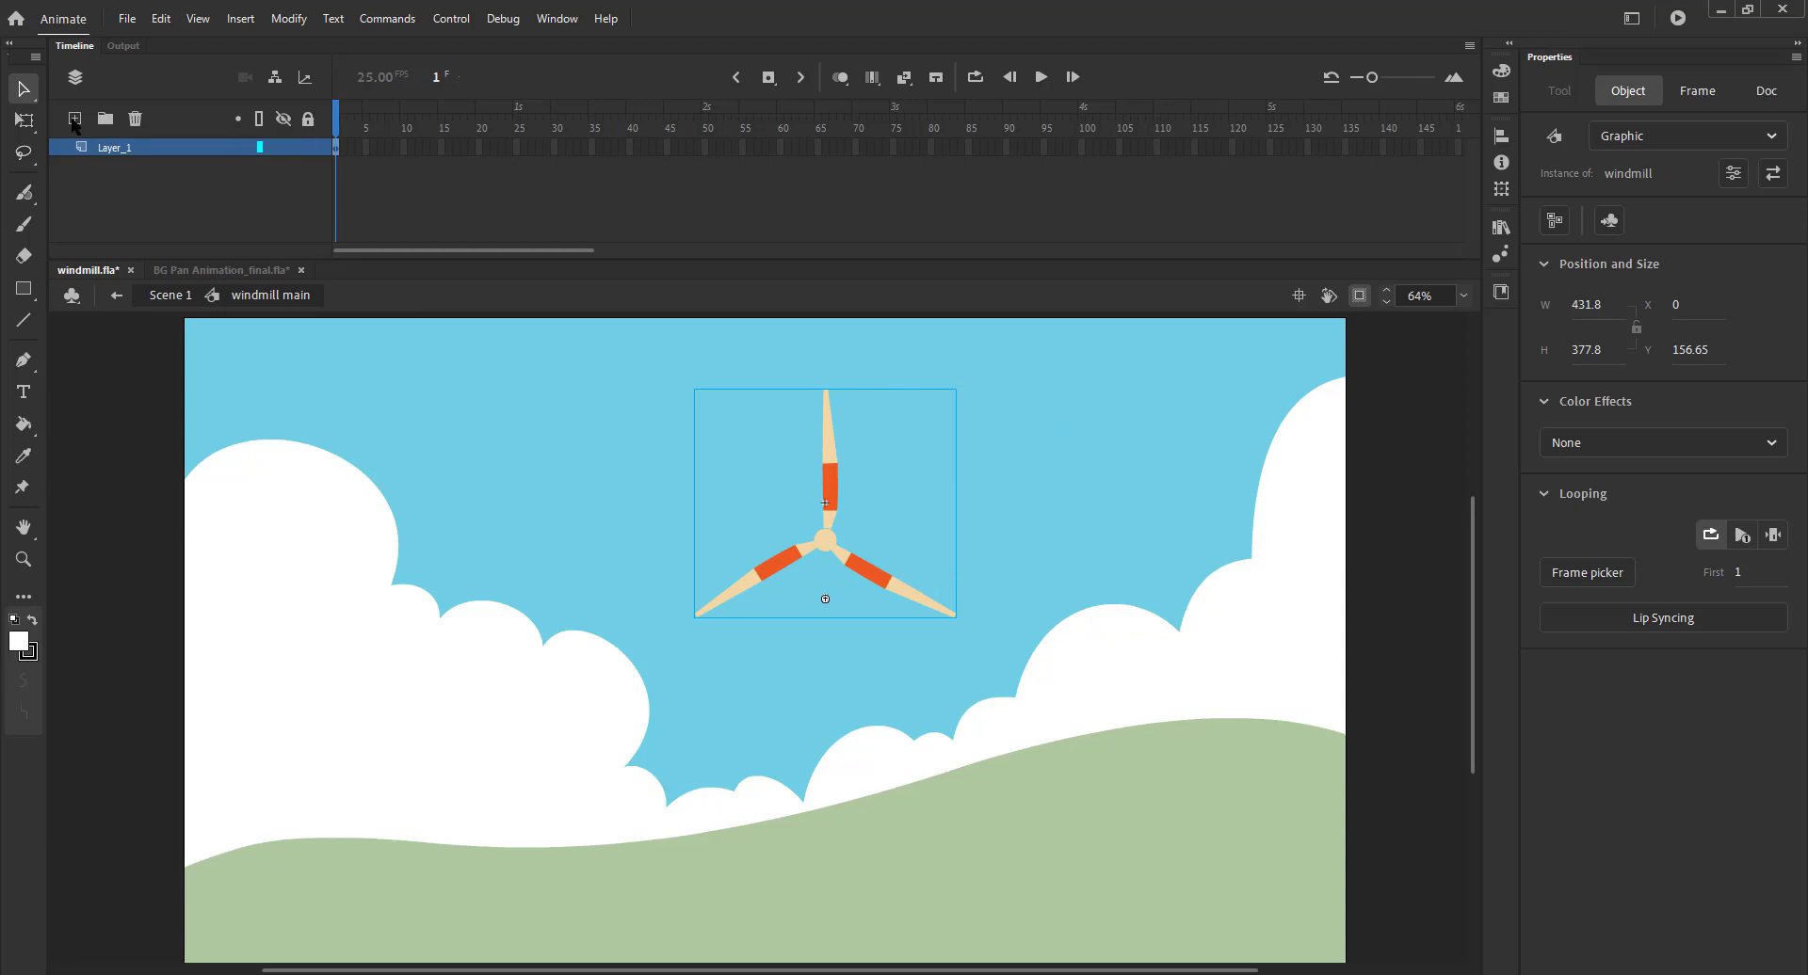
{"action": "left_click", "coordinate": [74, 120]}
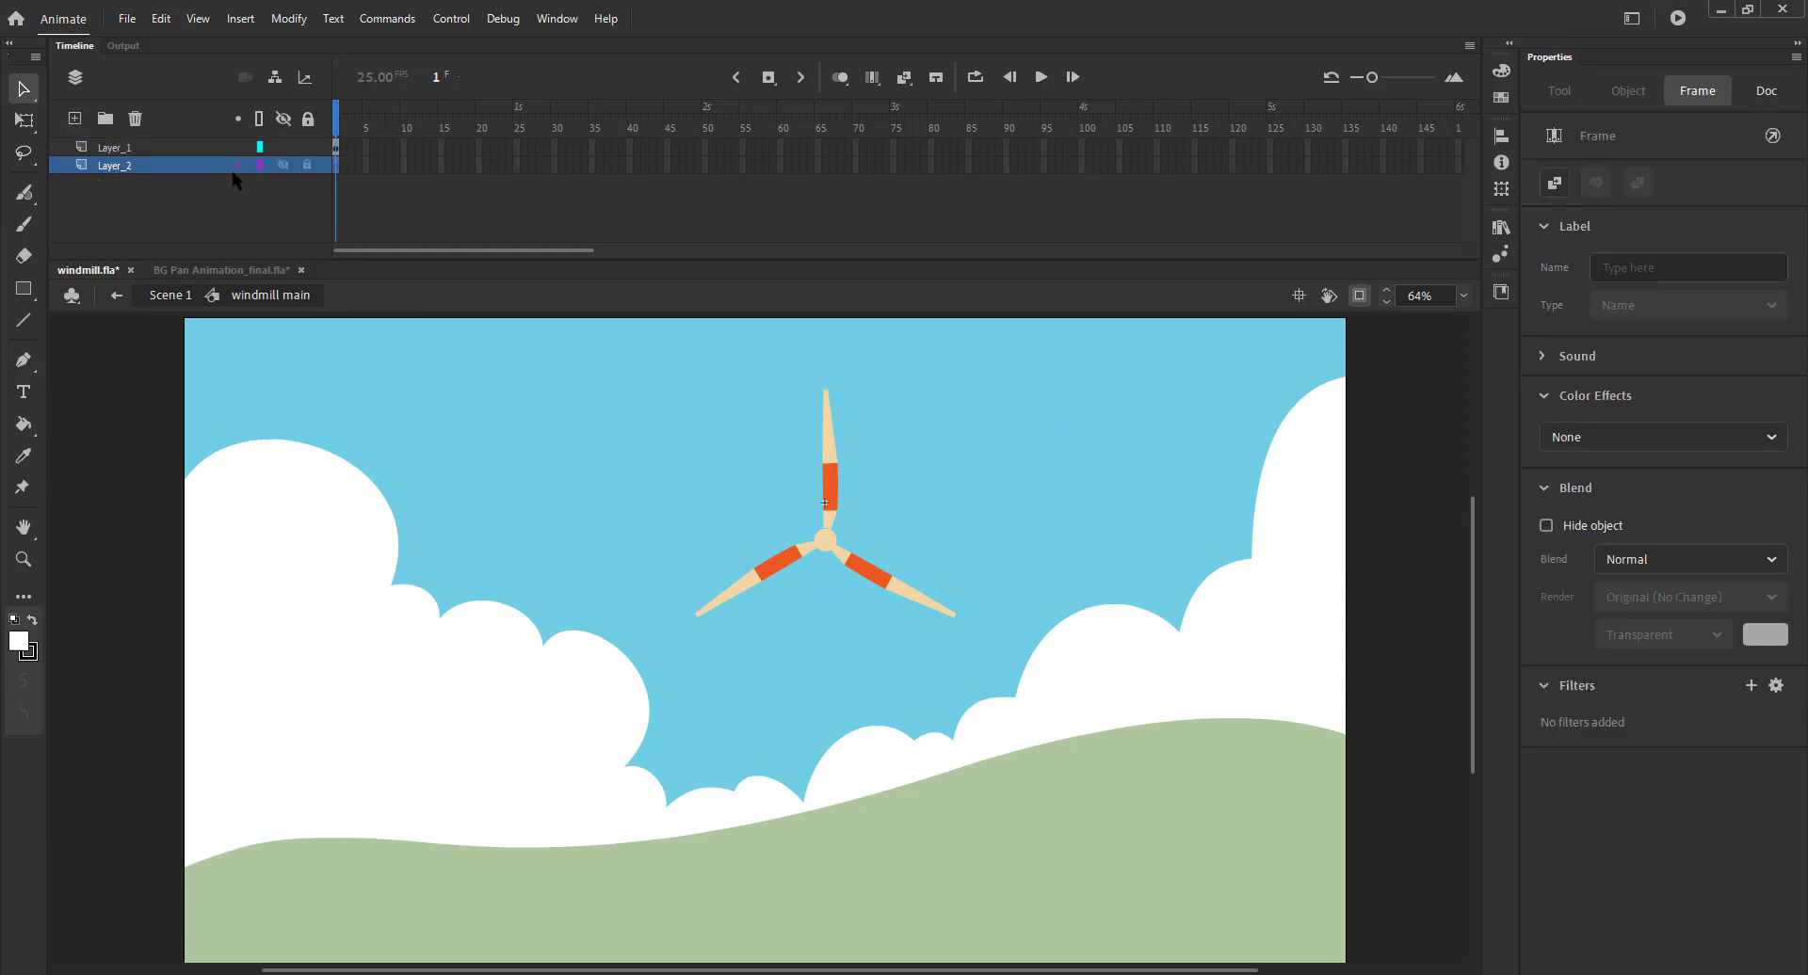
{"action": "key", "text": "ctrl+shift+v"}
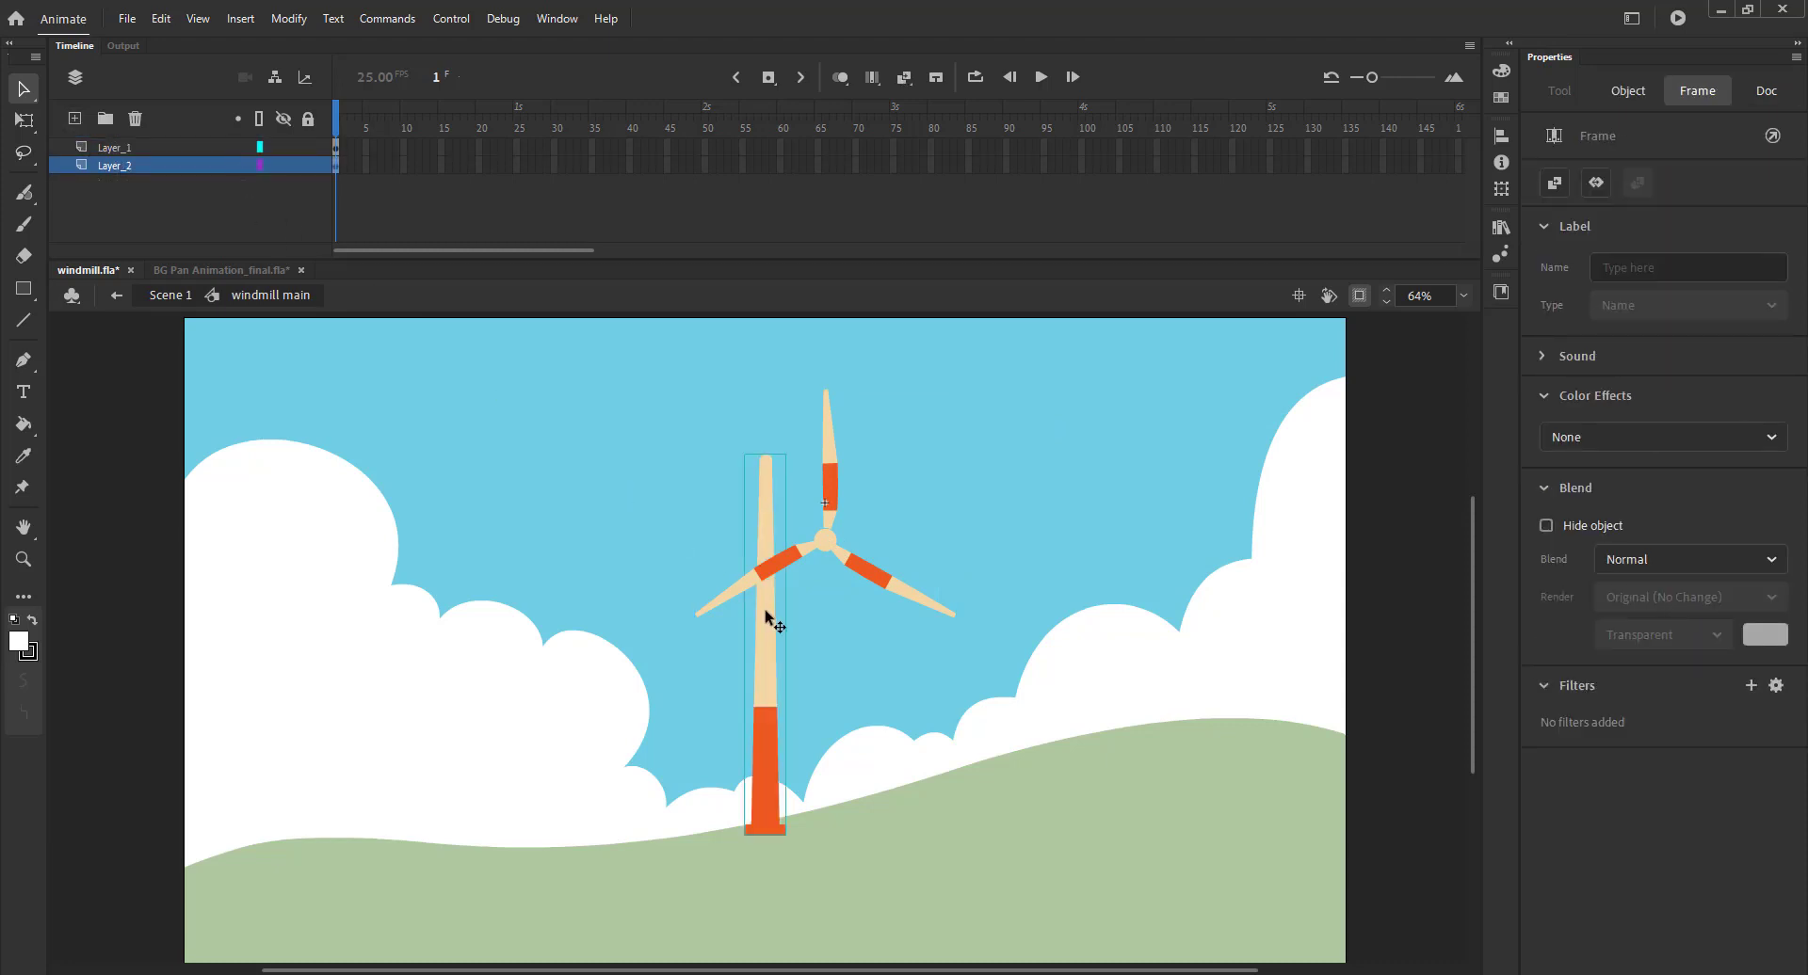
{"action": "left_click_drag", "start_coordinate": [765, 616], "coordinate": [825, 703]}
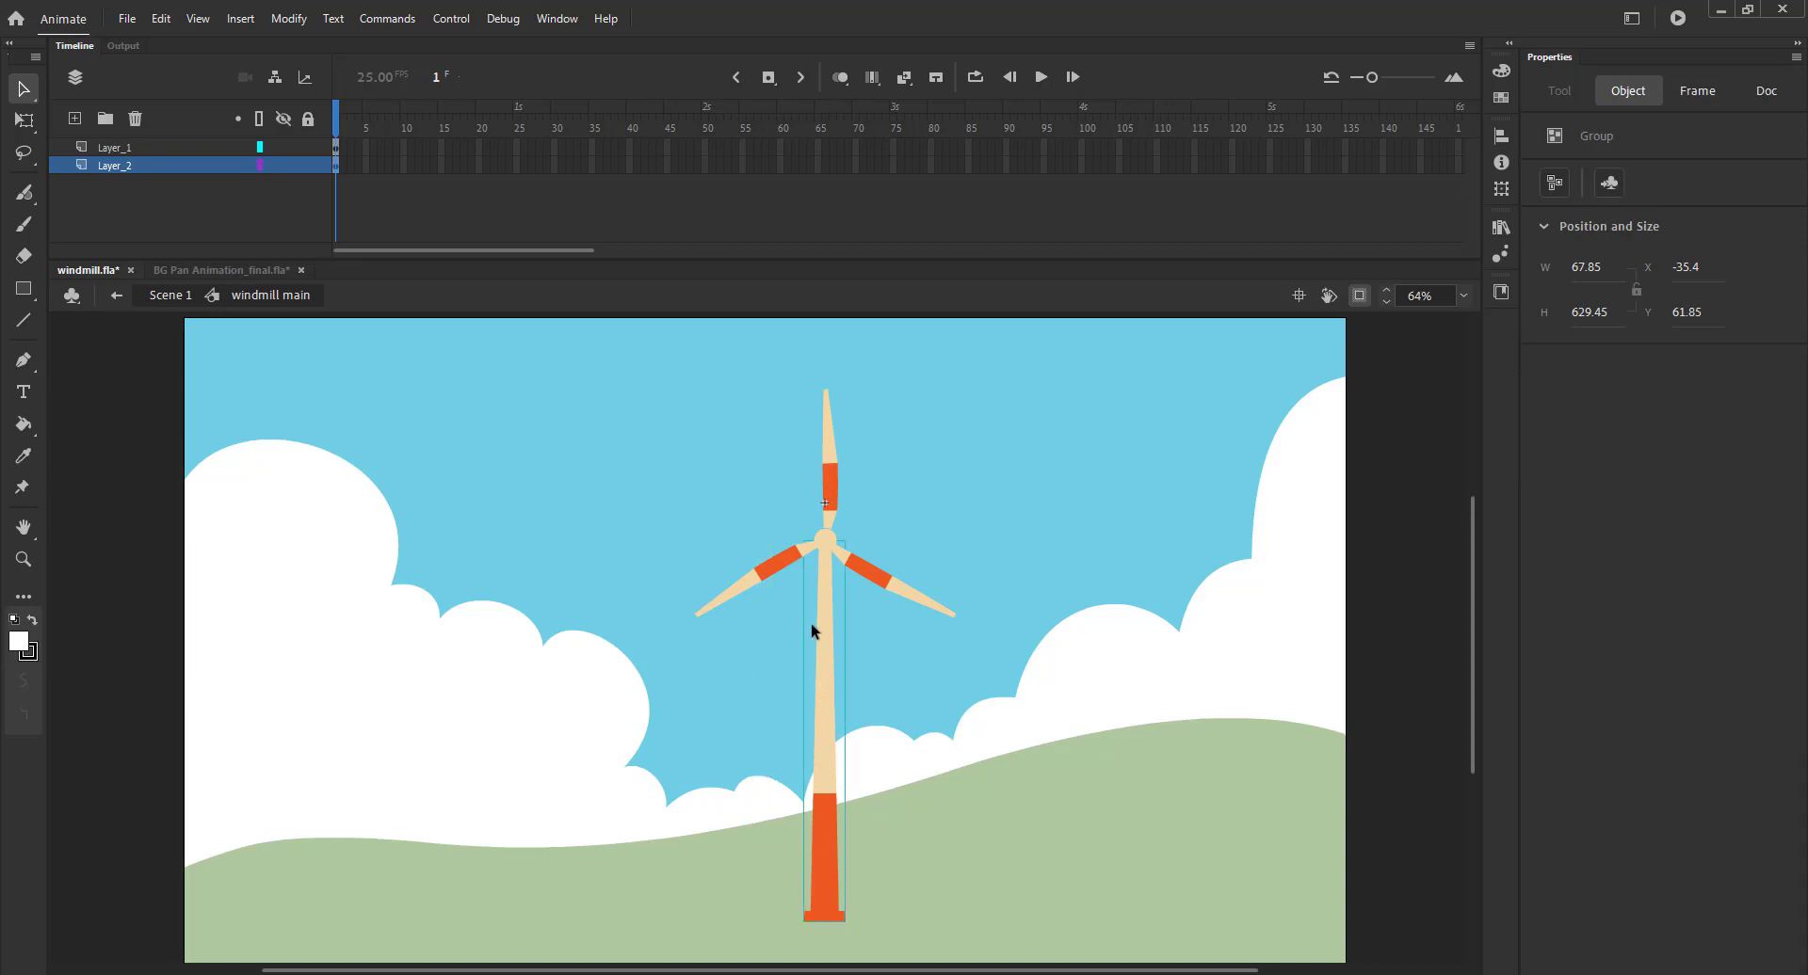
Scale the pasted tower to 80% and nudge it up to meet the blade hub
{"action": "key", "text": "ctrl+alt+s"}
{"action": "type", "text": "80"}
{"action": "key", "text": "Return"}
{"action": "key", "text": "shift+Up"}
{"action": "key", "text": "shift+Up"}
{"action": "key", "text": "shift+Up"}
{"action": "key", "text": "shift+Up"}
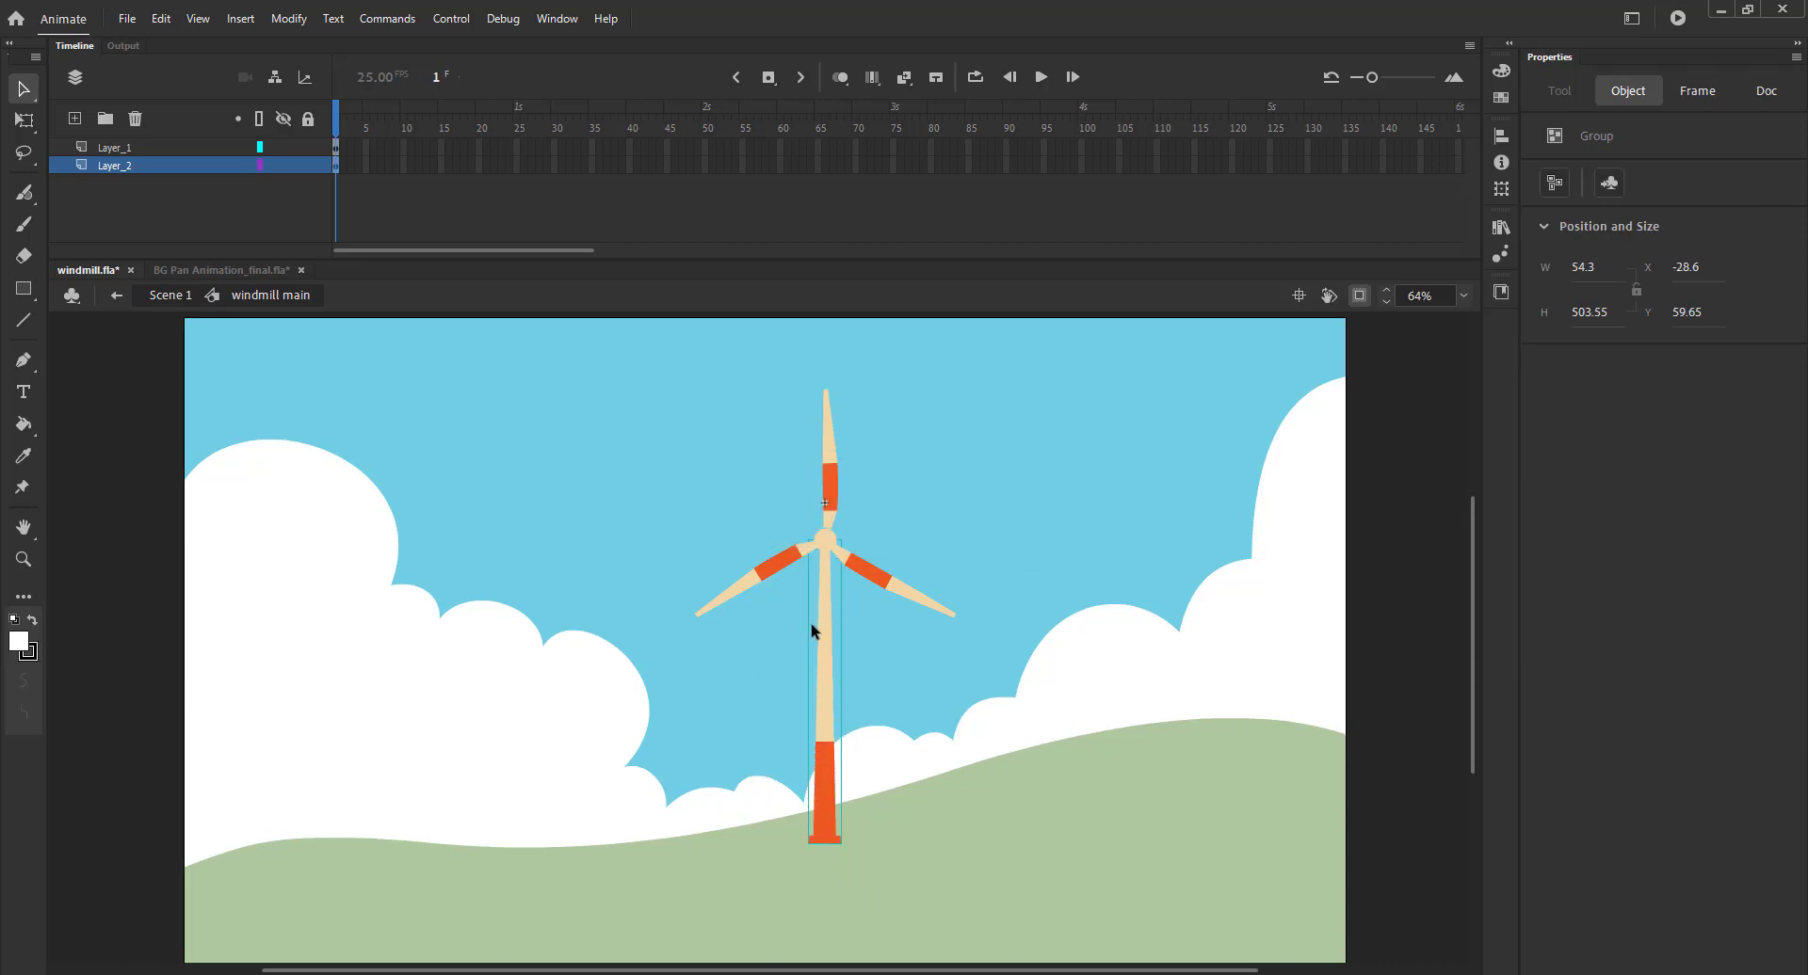
{"action": "left_click", "coordinate": [532, 389]}
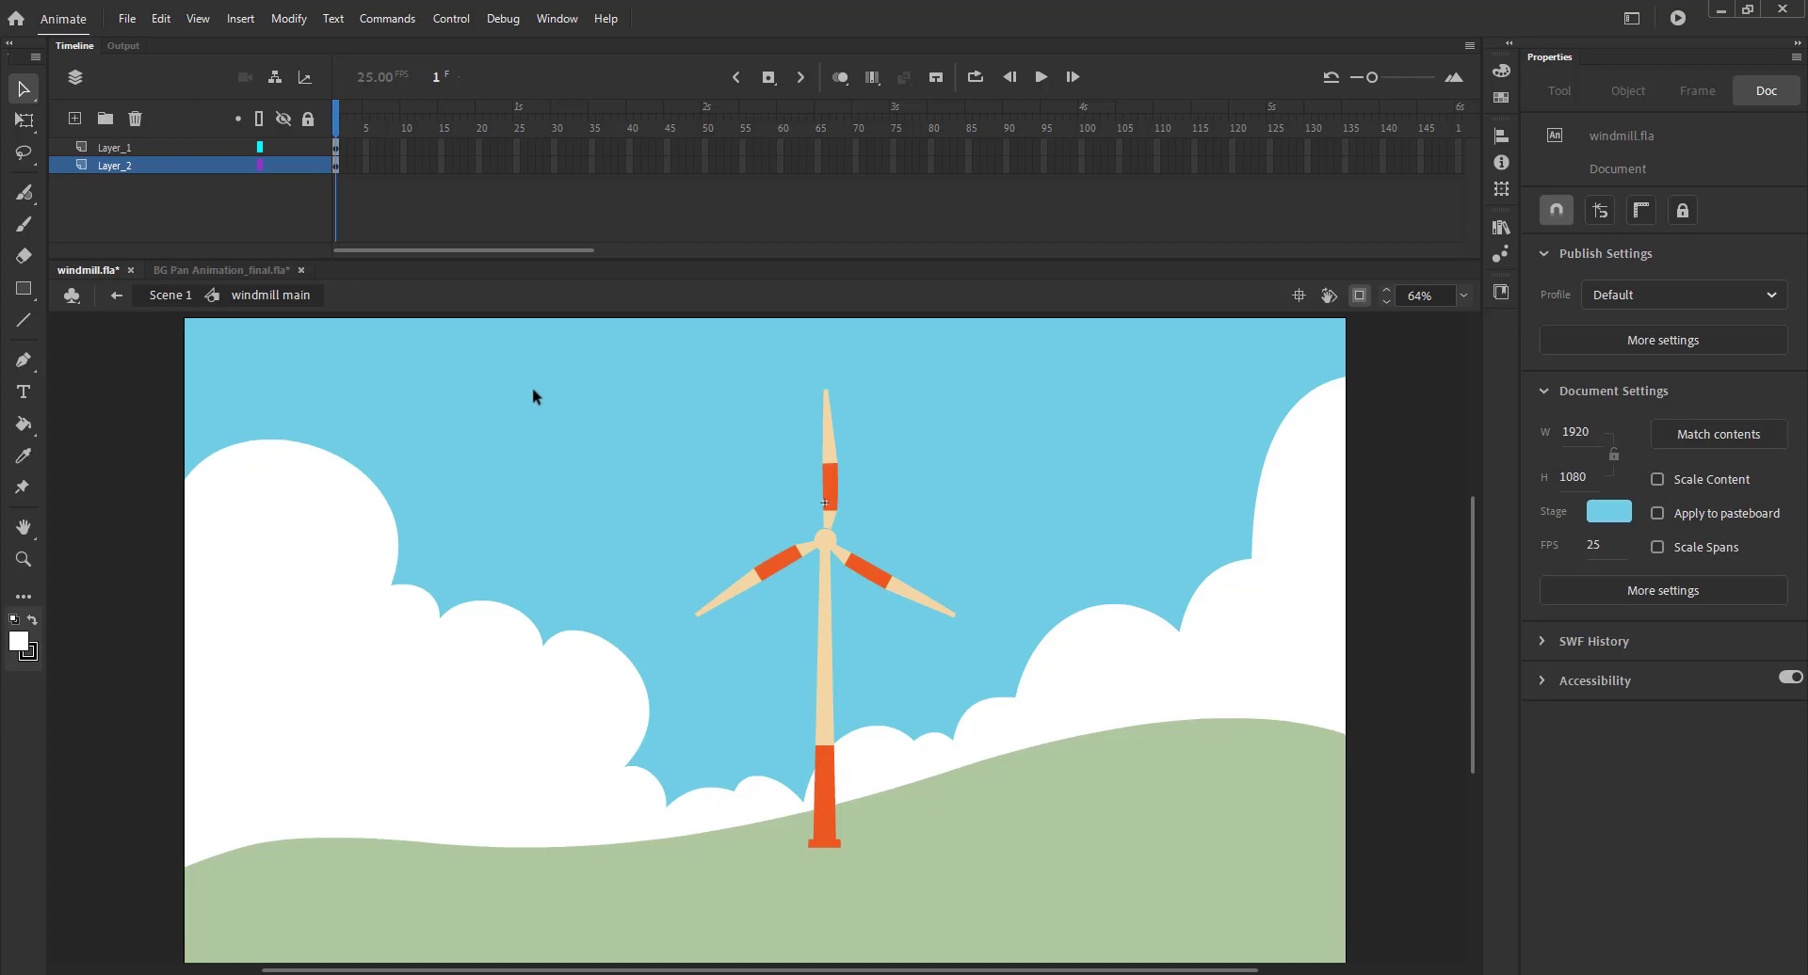
Extend both windmill main layers to frame 30 and lock the tower layer
{"action": "left_click_drag", "start_coordinate": [392, 154], "coordinate": [557, 173]}
{"action": "key", "text": "F5"}
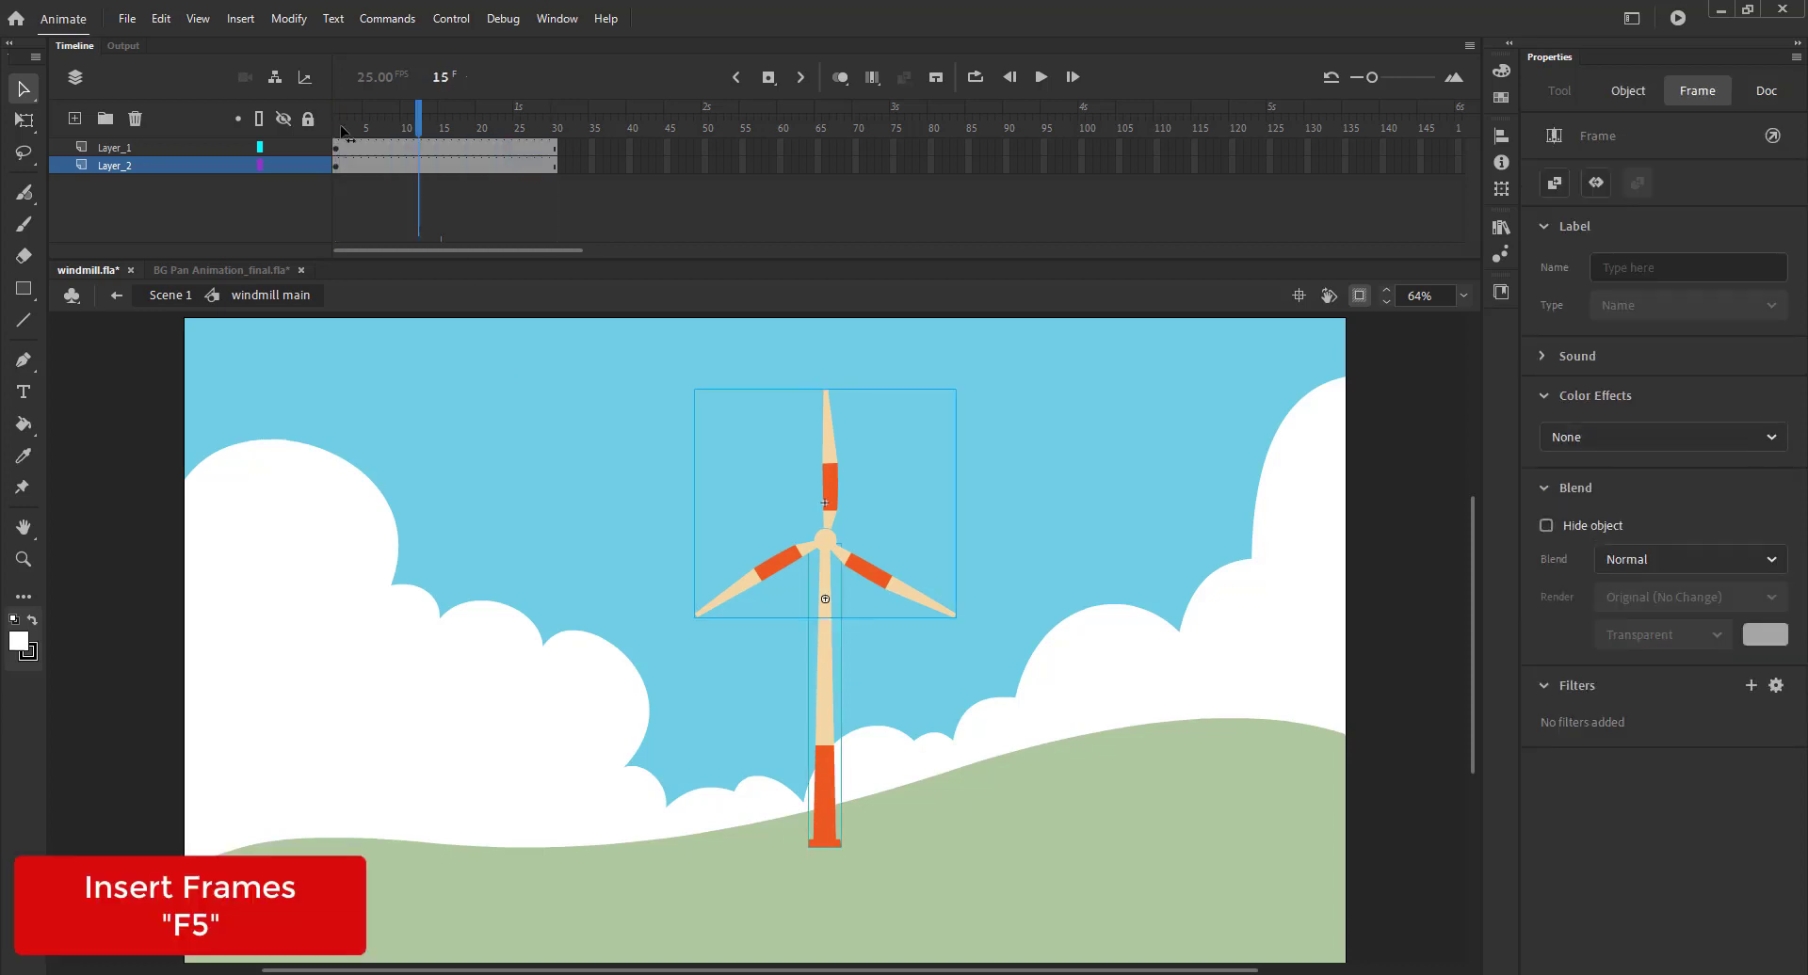
{"action": "left_click", "coordinate": [335, 184]}
Open the nested windmill symbol from the blades, delete its empty Layer_6, and show the blades layer again
{"action": "left_click", "coordinate": [830, 511]}
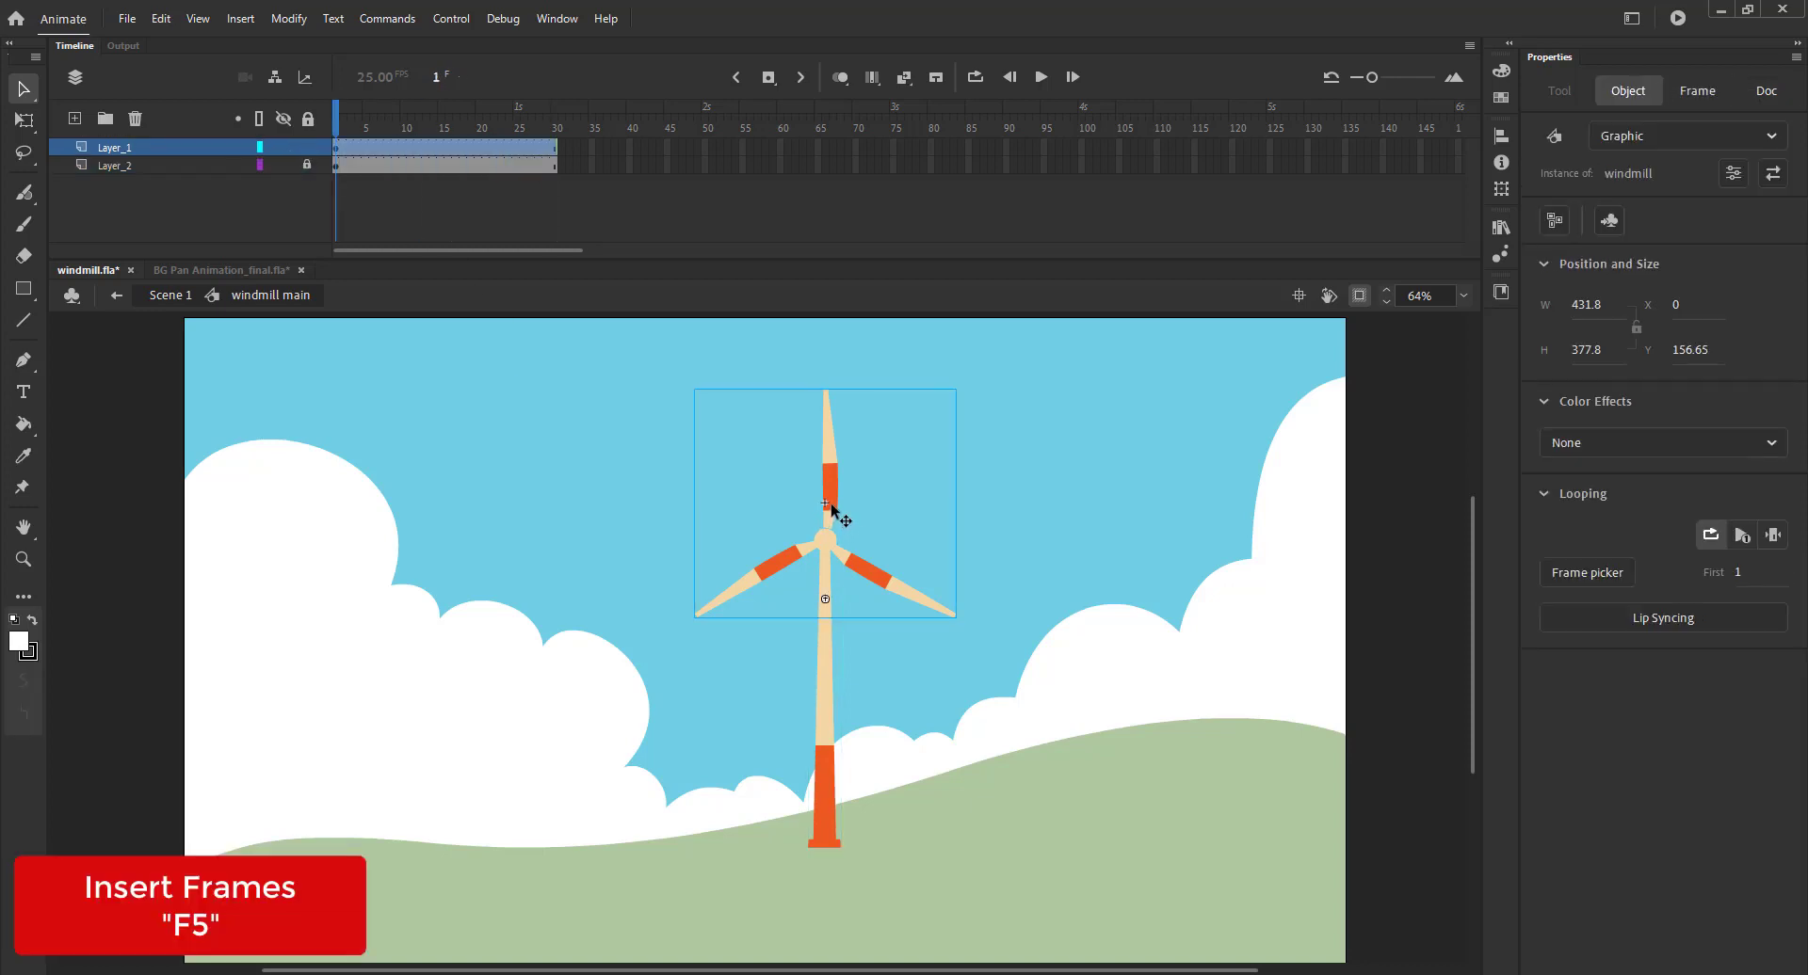
{"action": "double_click", "coordinate": [829, 510]}
{"action": "left_click", "coordinate": [134, 118]}
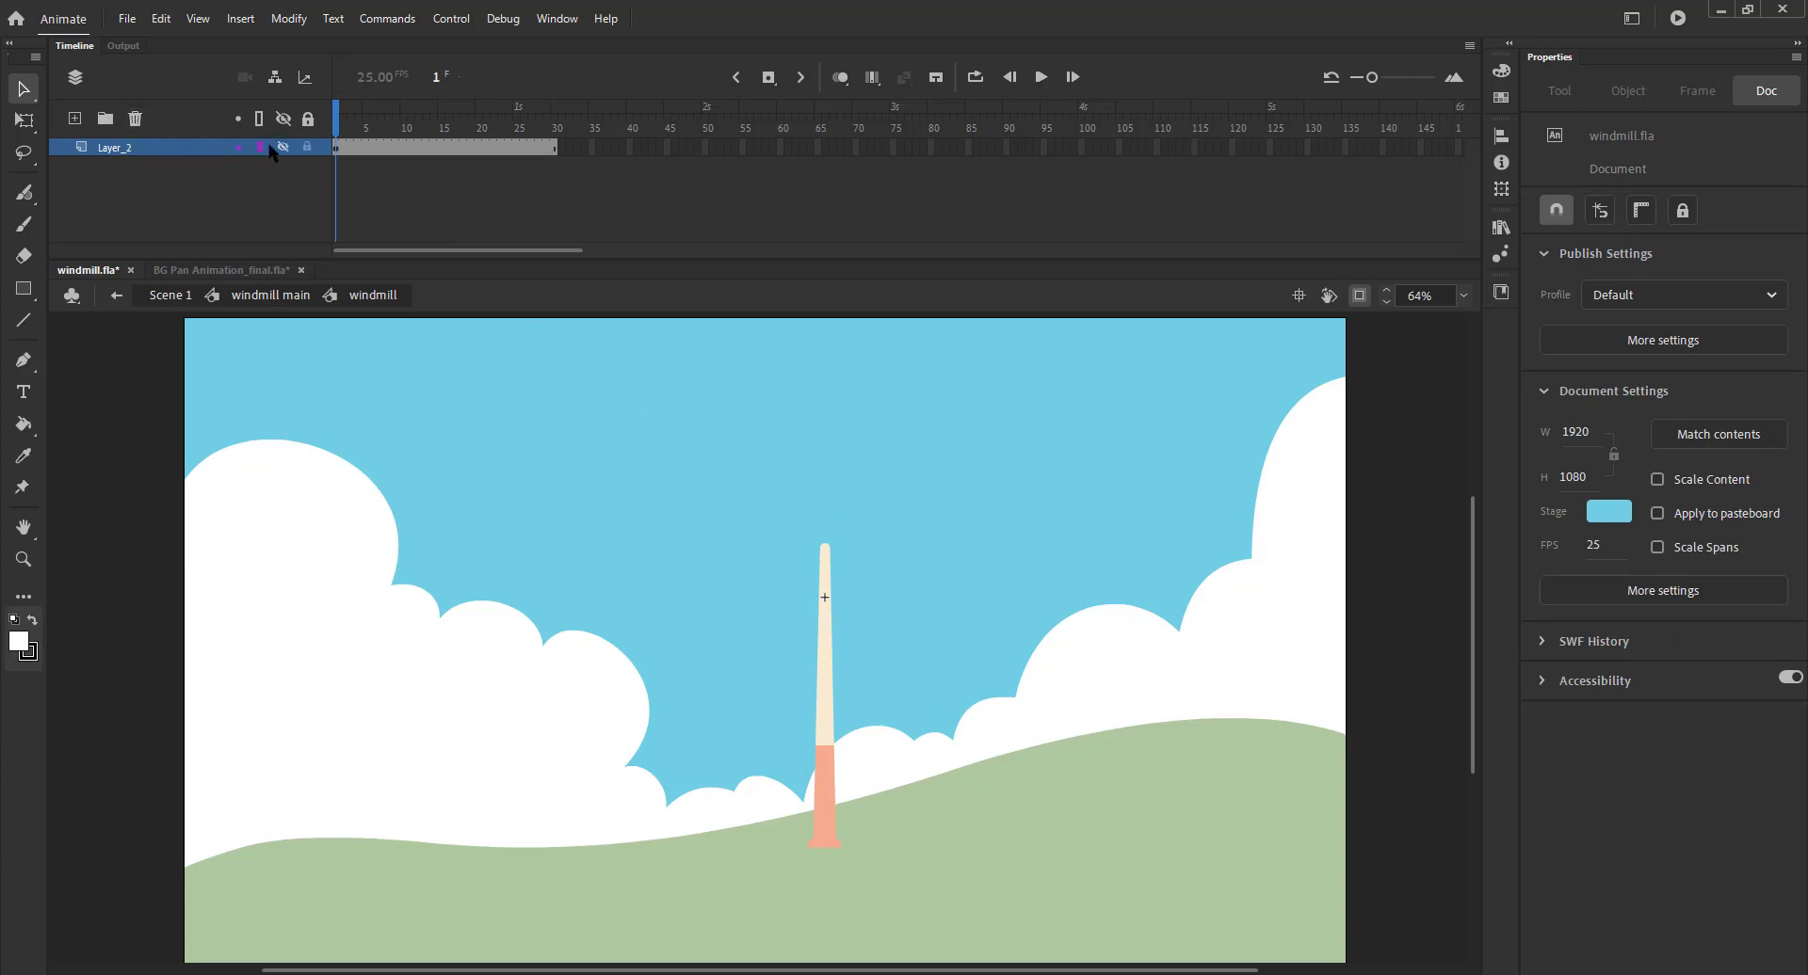
{"action": "left_click", "coordinate": [282, 147]}
Create a motion tween on the blades layer of the windmill symbol
{"action": "left_click_drag", "start_coordinate": [386, 150], "coordinate": [425, 155]}
{"action": "right_click", "coordinate": [405, 151]}
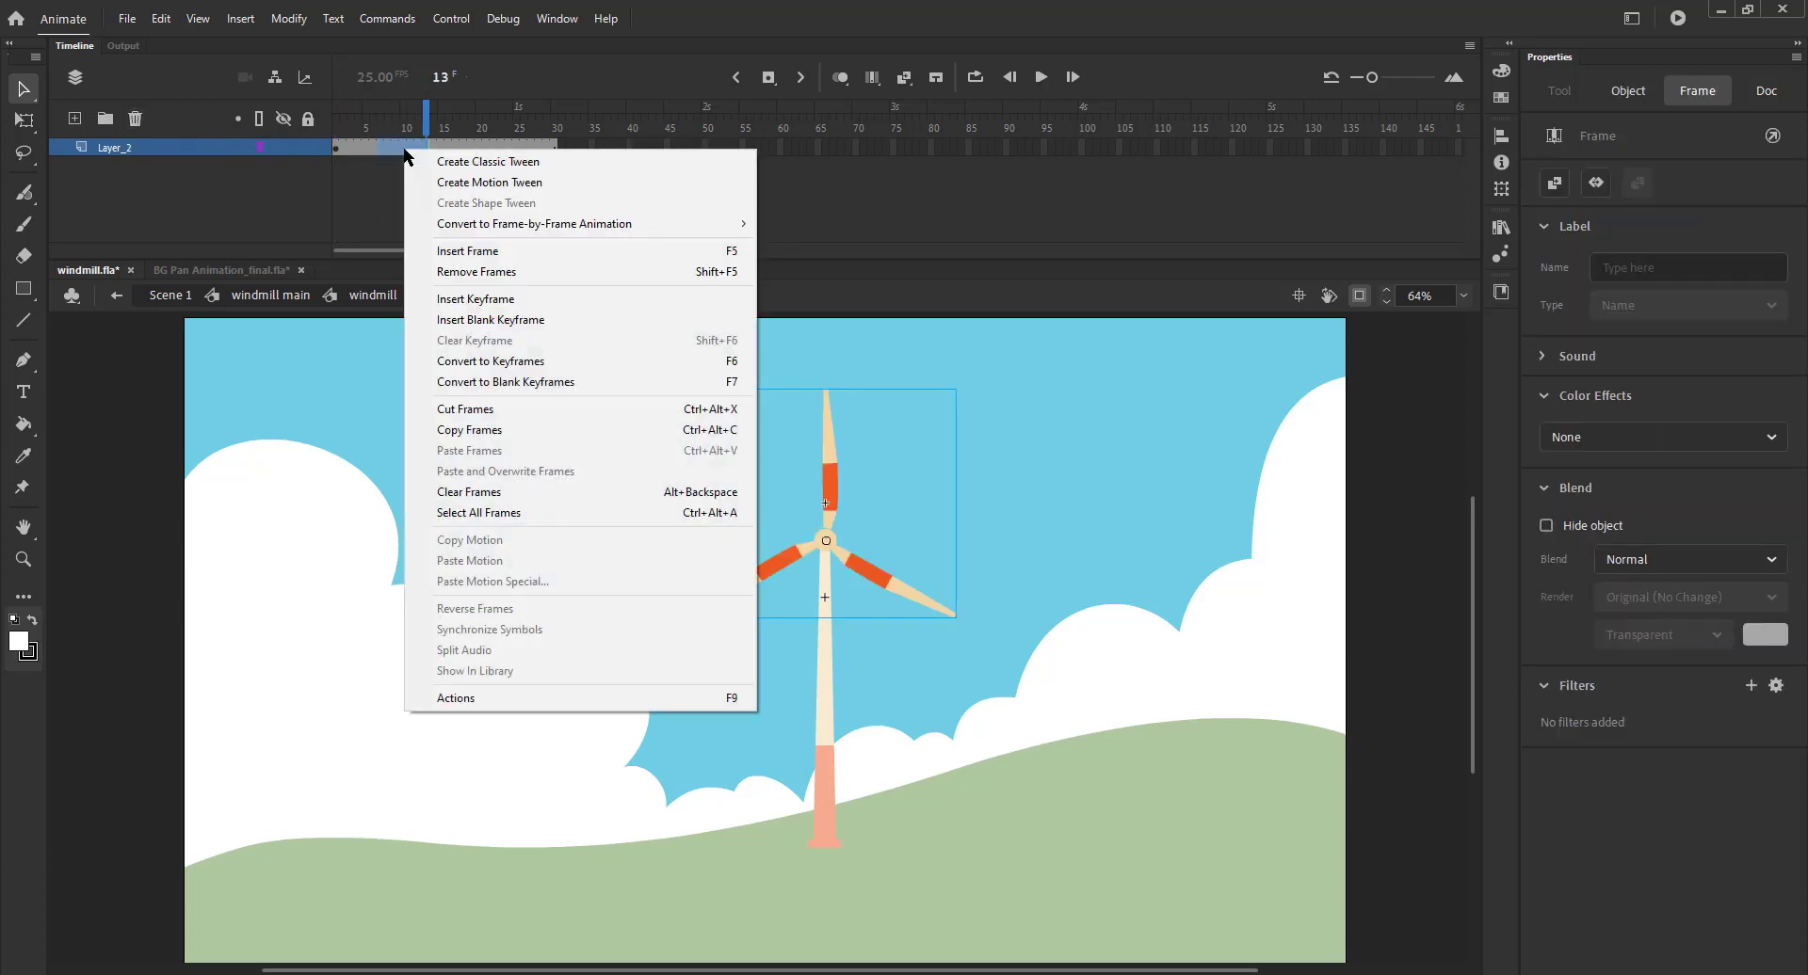
{"action": "left_click", "coordinate": [449, 183]}
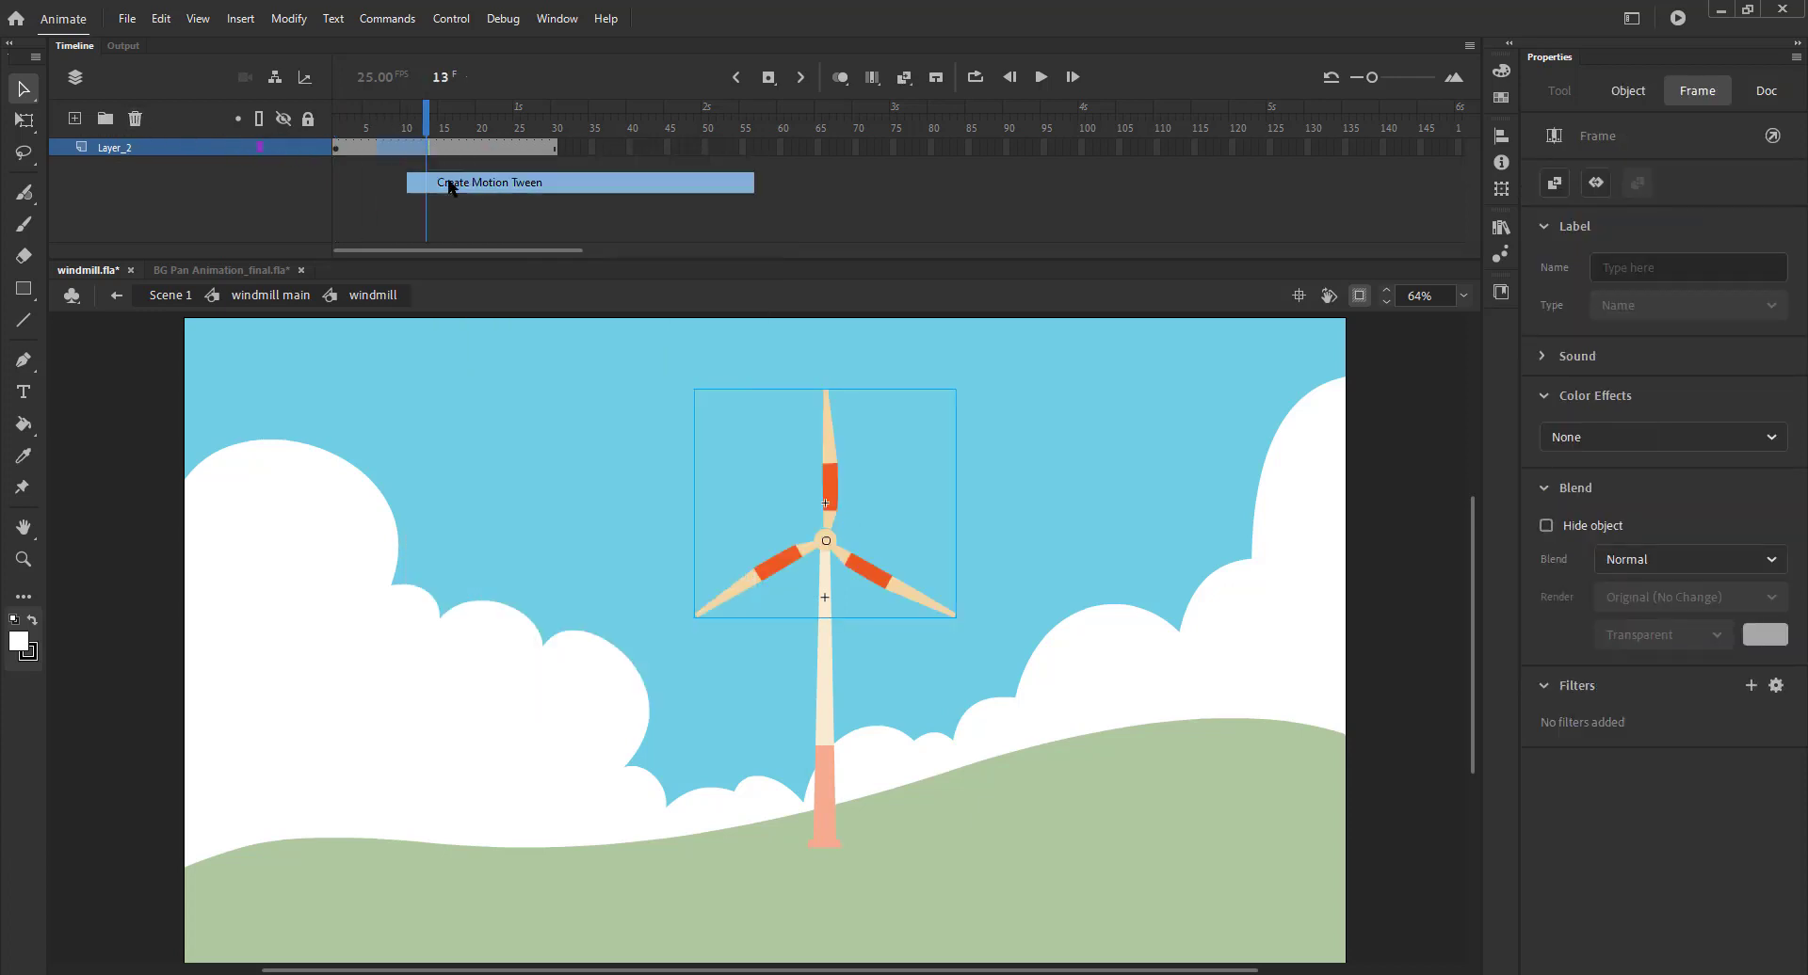
Set the blades' motion tween rotation to Clockwise and play the animation to preview the spin
{"action": "left_click", "coordinate": [552, 151]}
{"action": "left_click", "coordinate": [554, 151]}
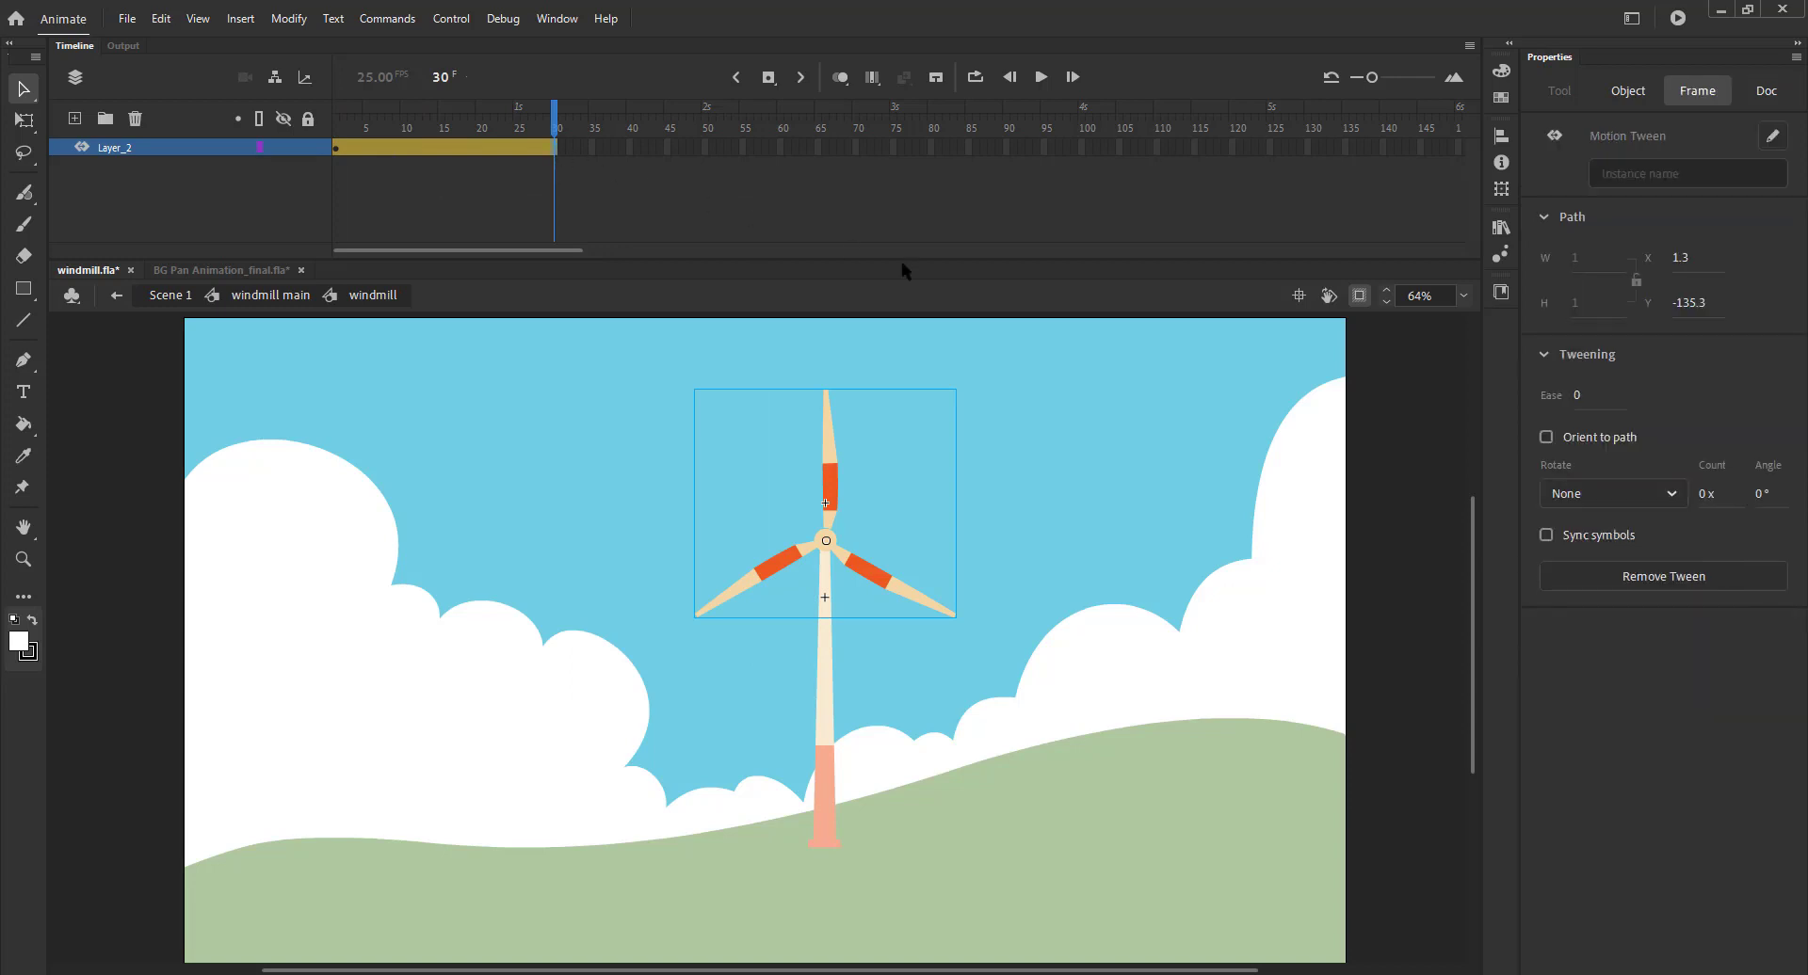
{"action": "left_click", "coordinate": [1565, 491]}
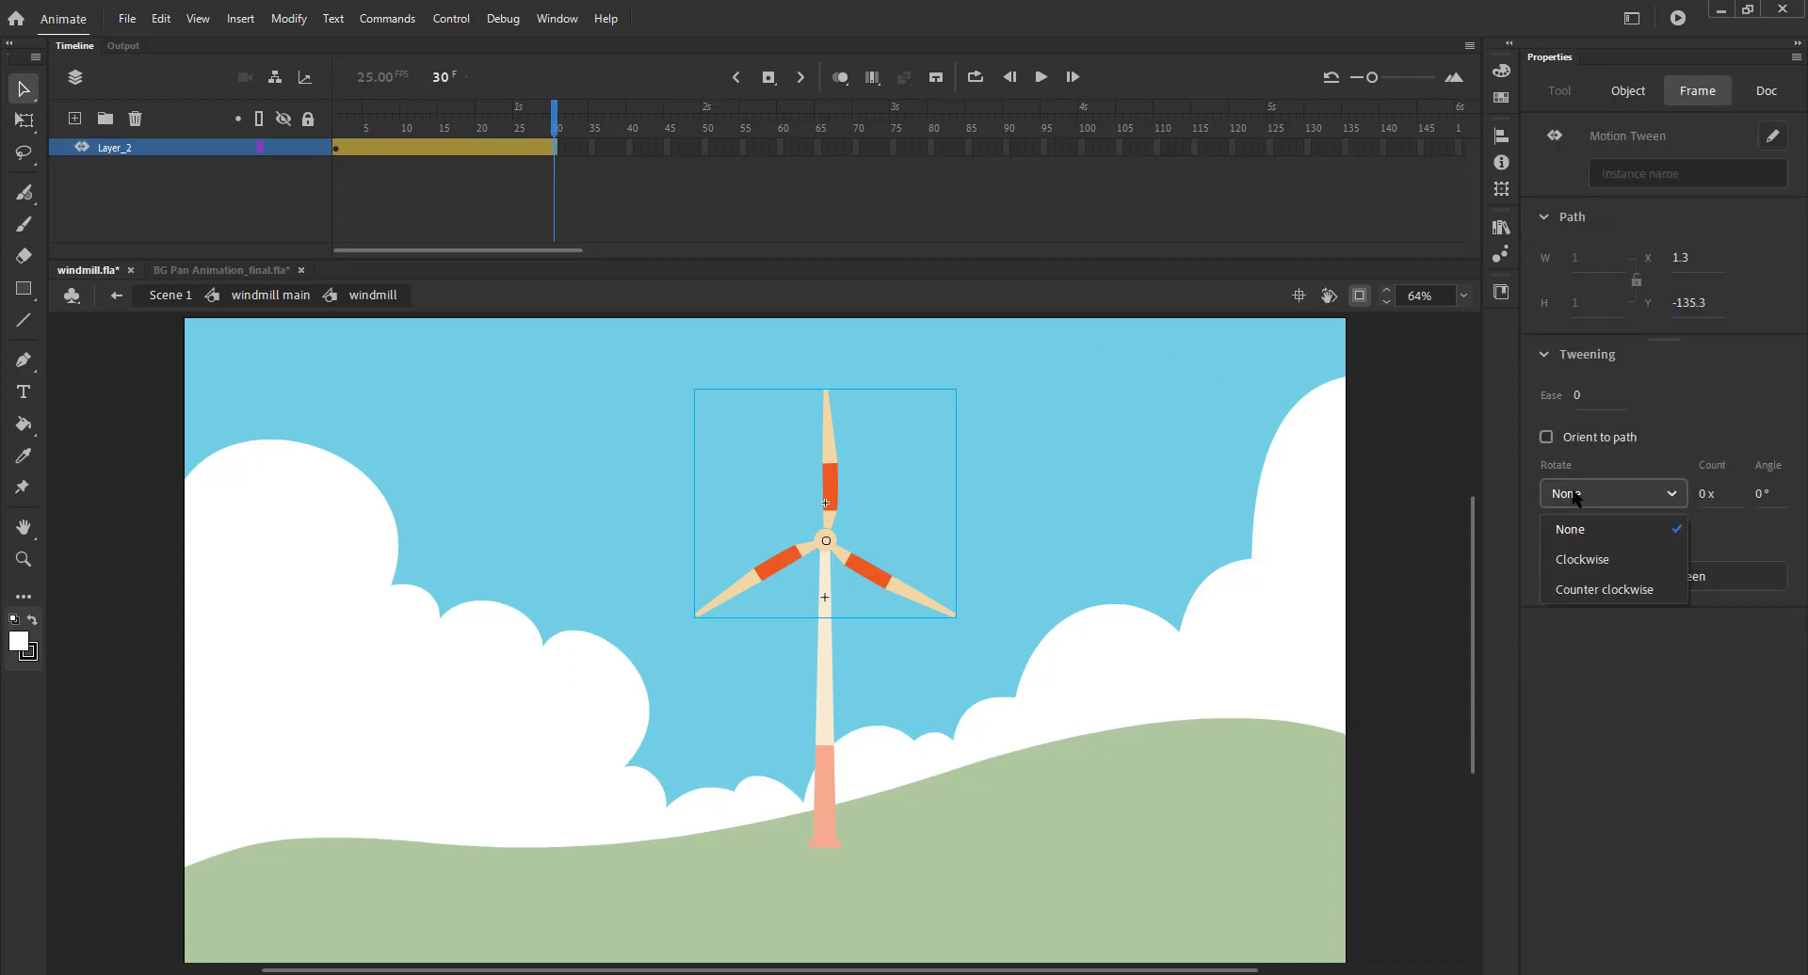
{"action": "left_click", "coordinate": [1567, 562]}
{"action": "left_click", "coordinate": [947, 460]}
{"action": "key", "text": "Return"}
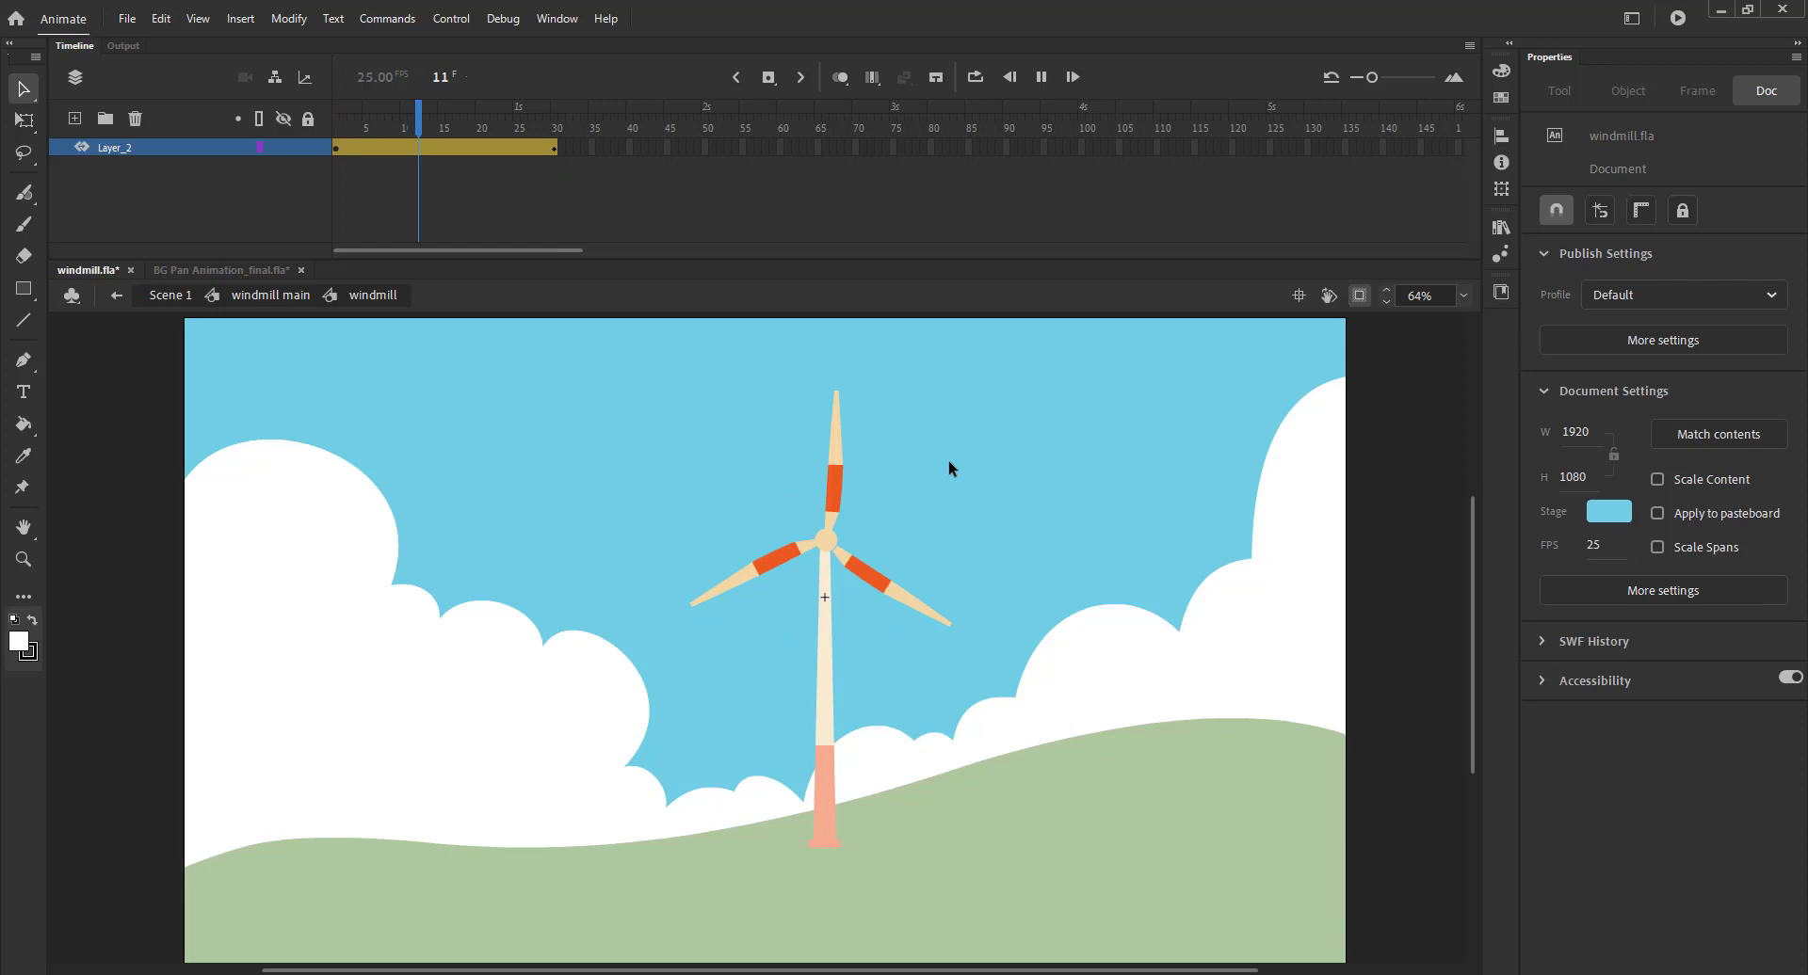
Return to Scene 1 and move the windmill right onto the hill, to about X 1287, Y 268
{"action": "left_click", "coordinate": [250, 299]}
{"action": "left_click", "coordinate": [169, 298]}
{"action": "left_click_drag", "start_coordinate": [824, 602], "coordinate": [959, 577]}
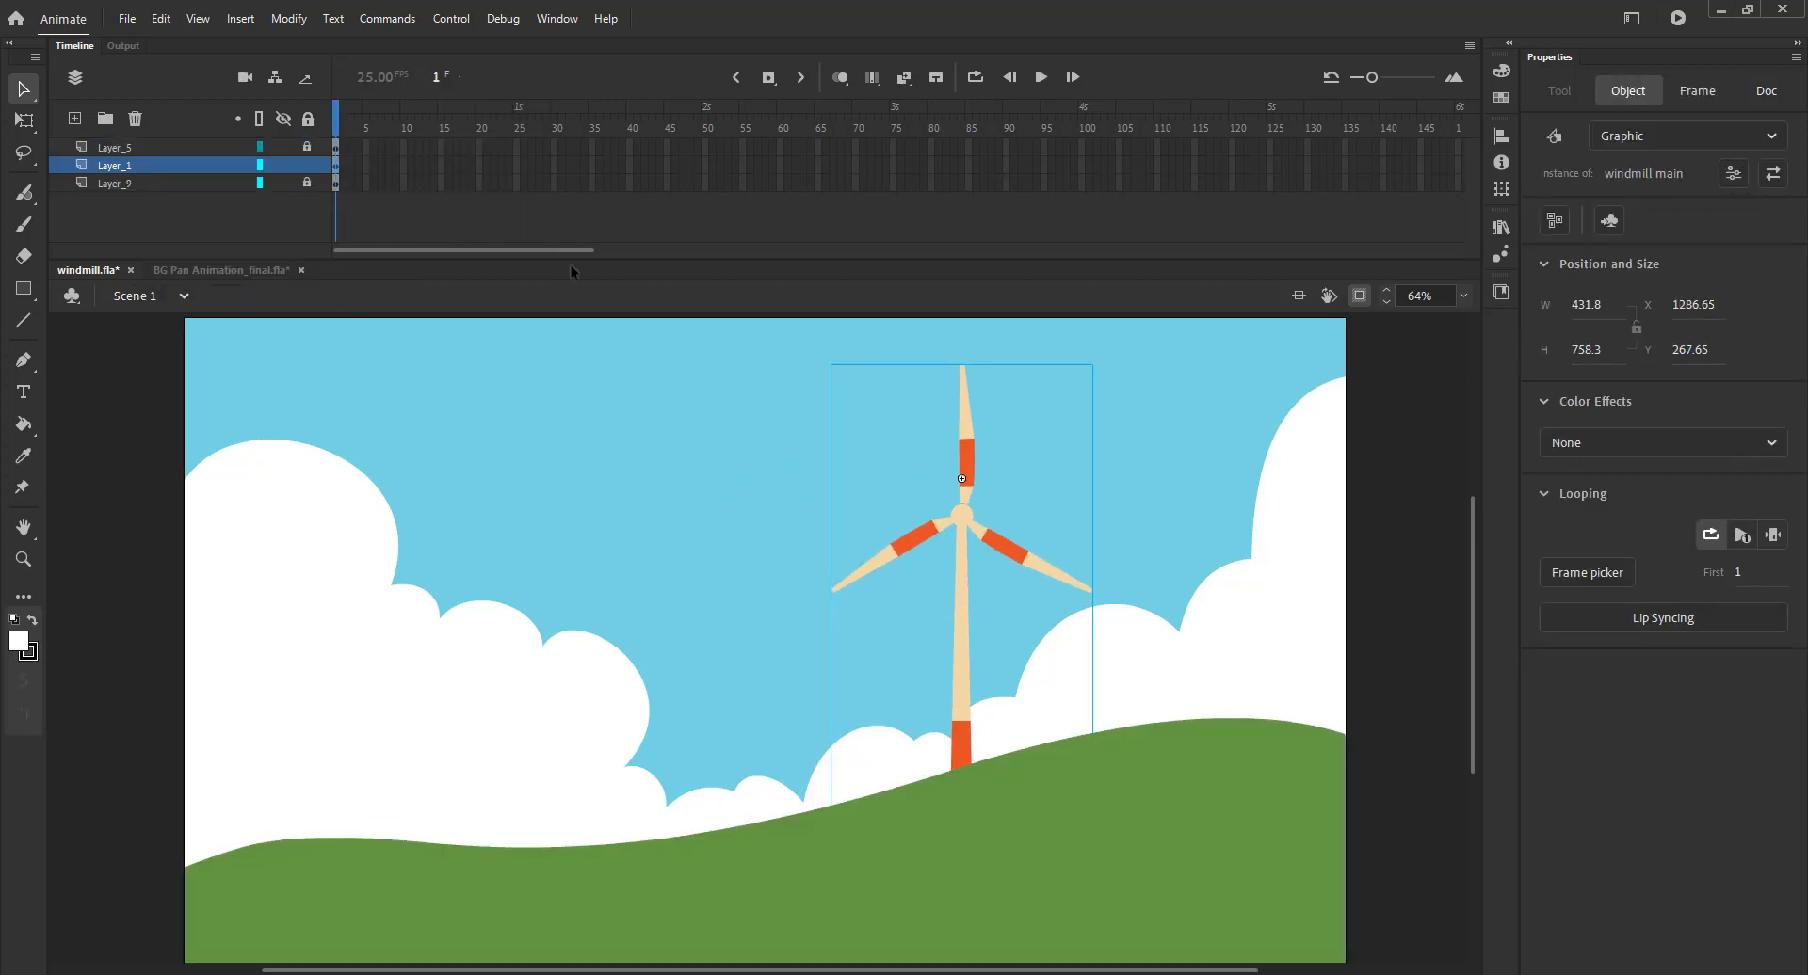
Extend all three scene layers to frame 60 and play back the scene
{"action": "left_click_drag", "start_coordinate": [408, 143], "coordinate": [782, 217]}
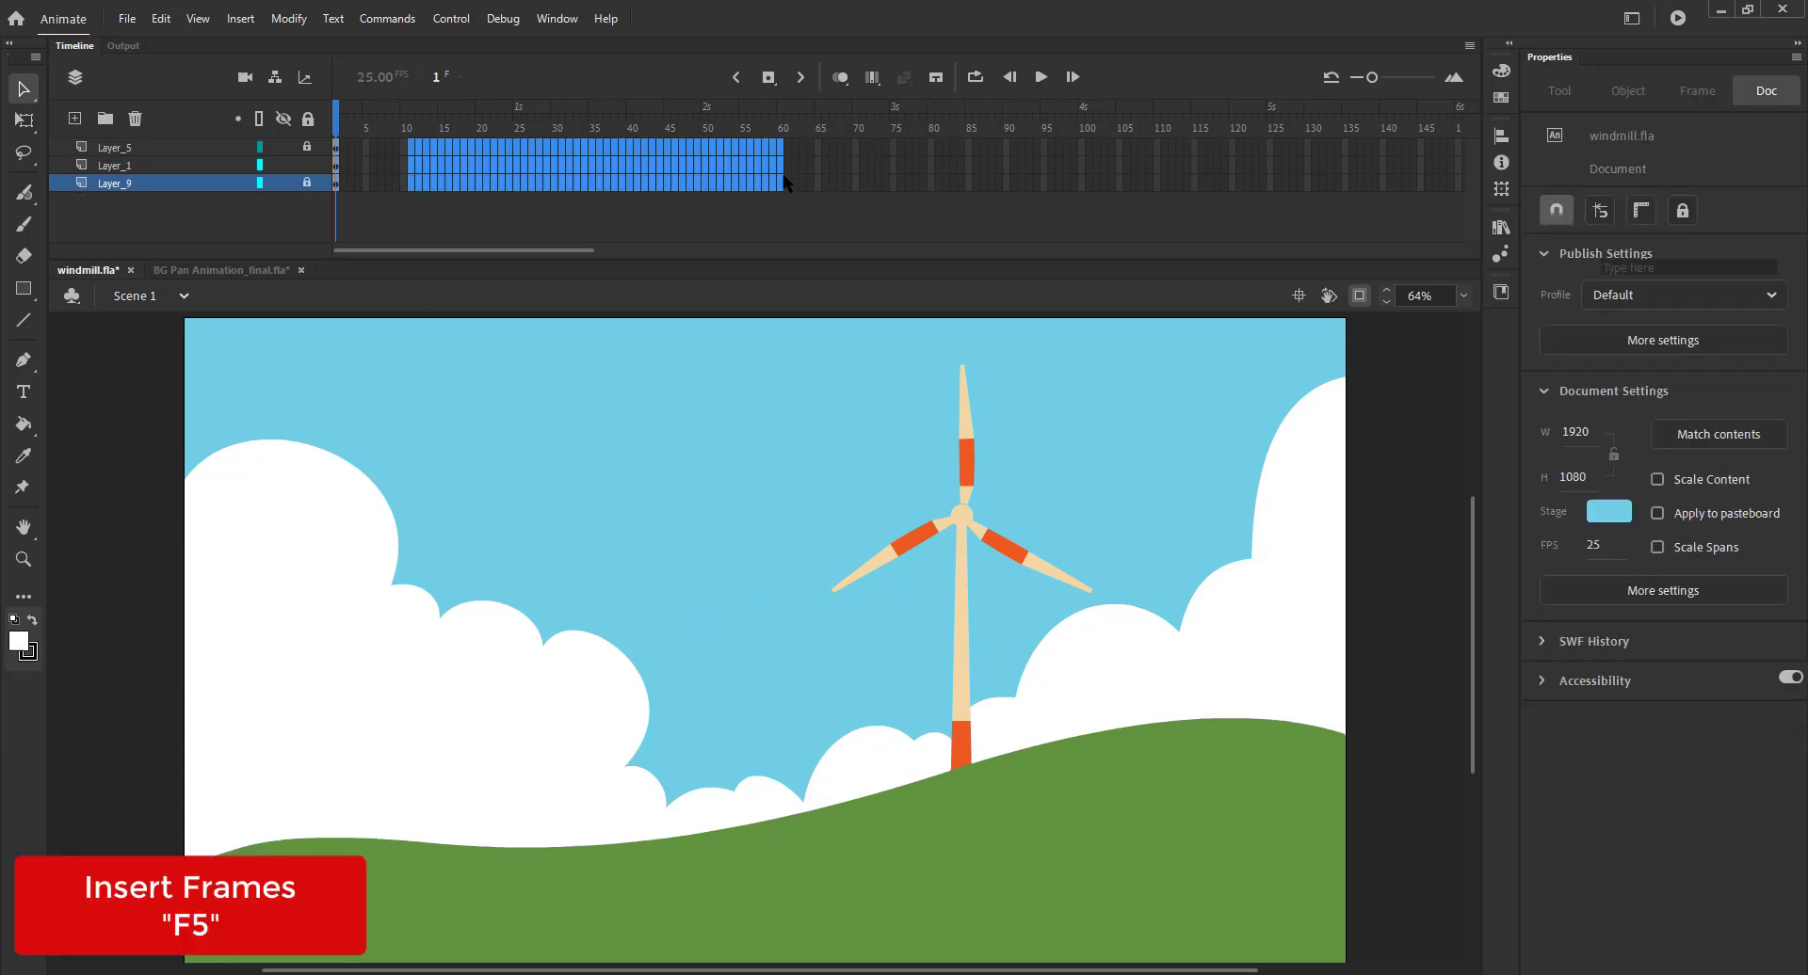
{"action": "key", "text": "F5"}
{"action": "left_click", "coordinate": [866, 158]}
{"action": "key", "text": "Return"}
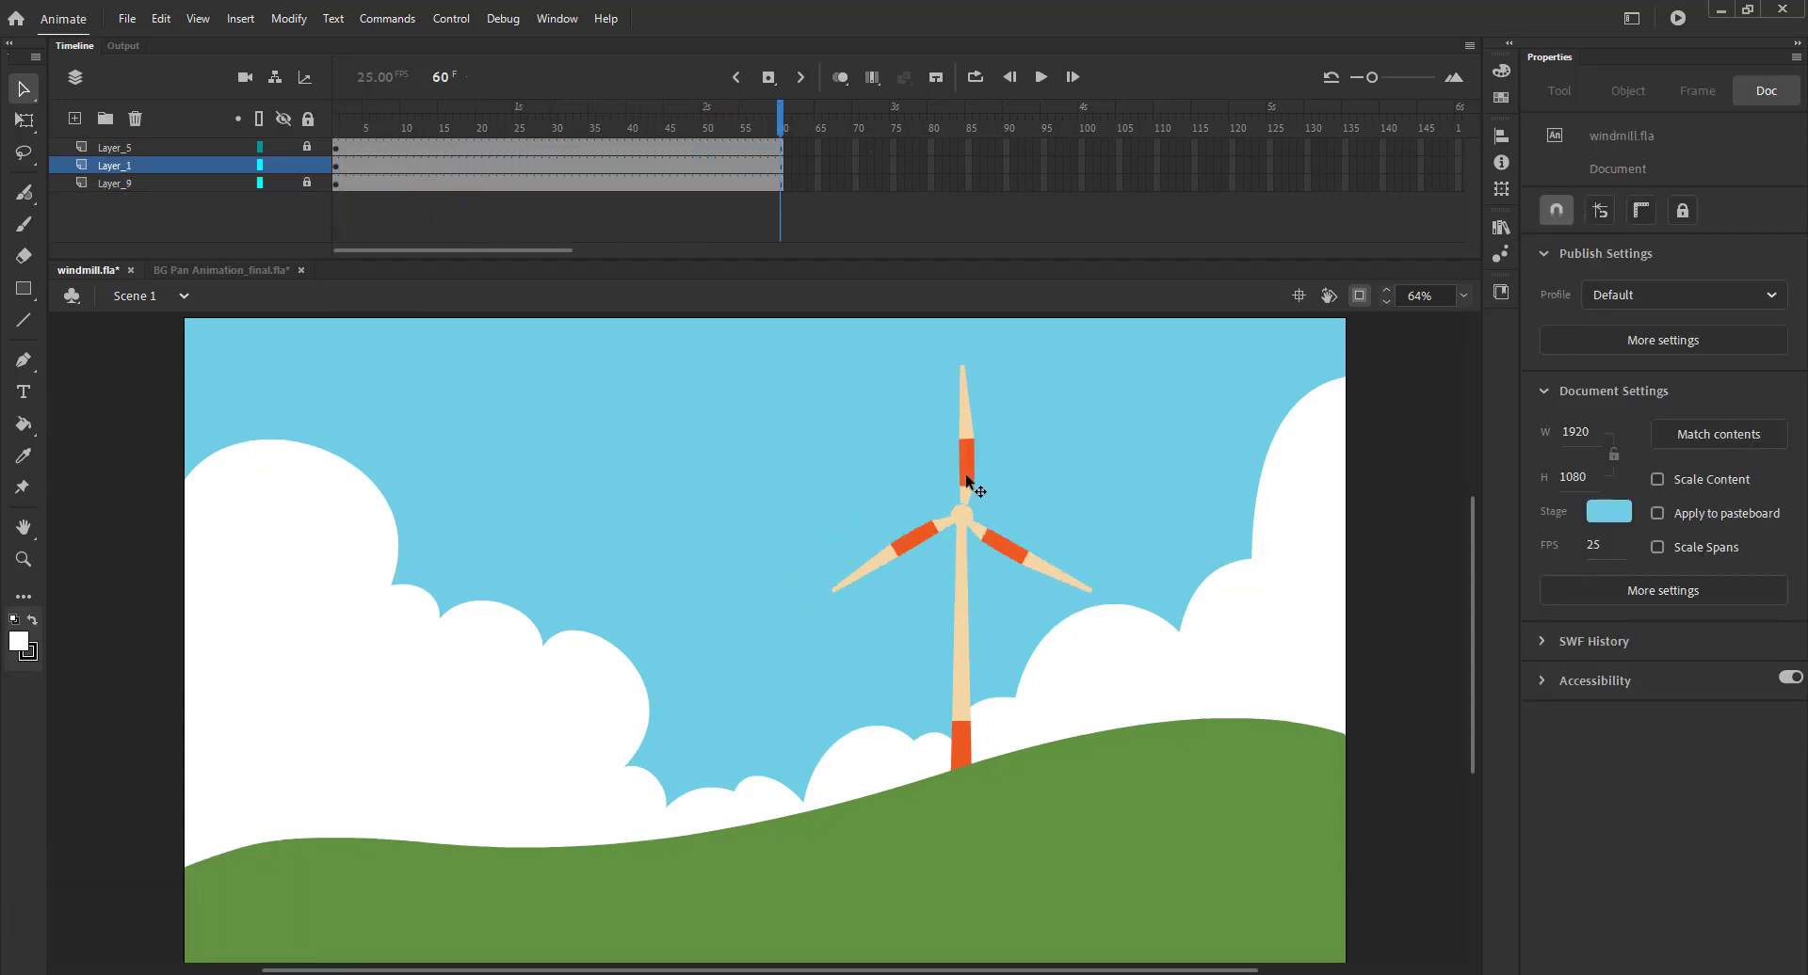
Inside windmill main, try moving the blades' transformation point and resizing the blades with Free Transform
{"action": "left_click", "coordinate": [967, 481]}
{"action": "double_click", "coordinate": [969, 485]}
{"action": "key", "text": "q"}
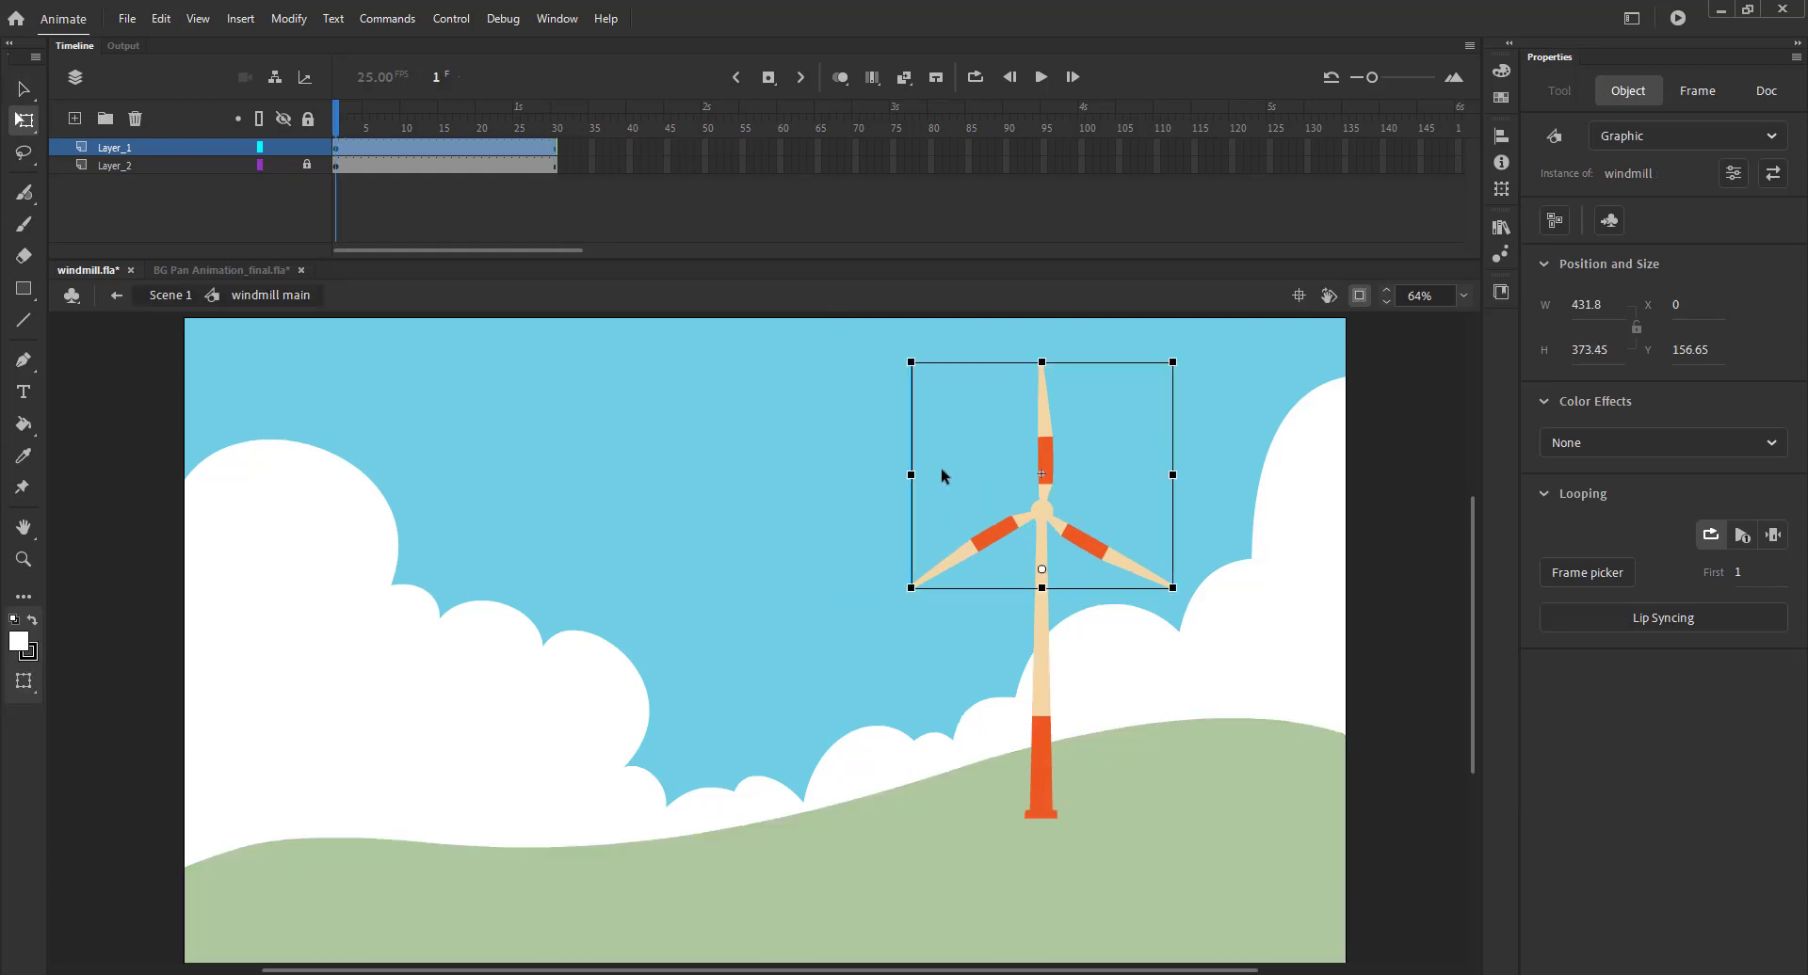
{"action": "left_click_drag", "start_coordinate": [1042, 569], "coordinate": [1086, 526]}
{"action": "left_click_drag", "start_coordinate": [910, 475], "coordinate": [928, 474]}
{"action": "key", "text": "ctrl+z"}
{"action": "left_click_drag", "start_coordinate": [1041, 587], "coordinate": [1042, 590]}
{"action": "left_click", "coordinate": [868, 501]}
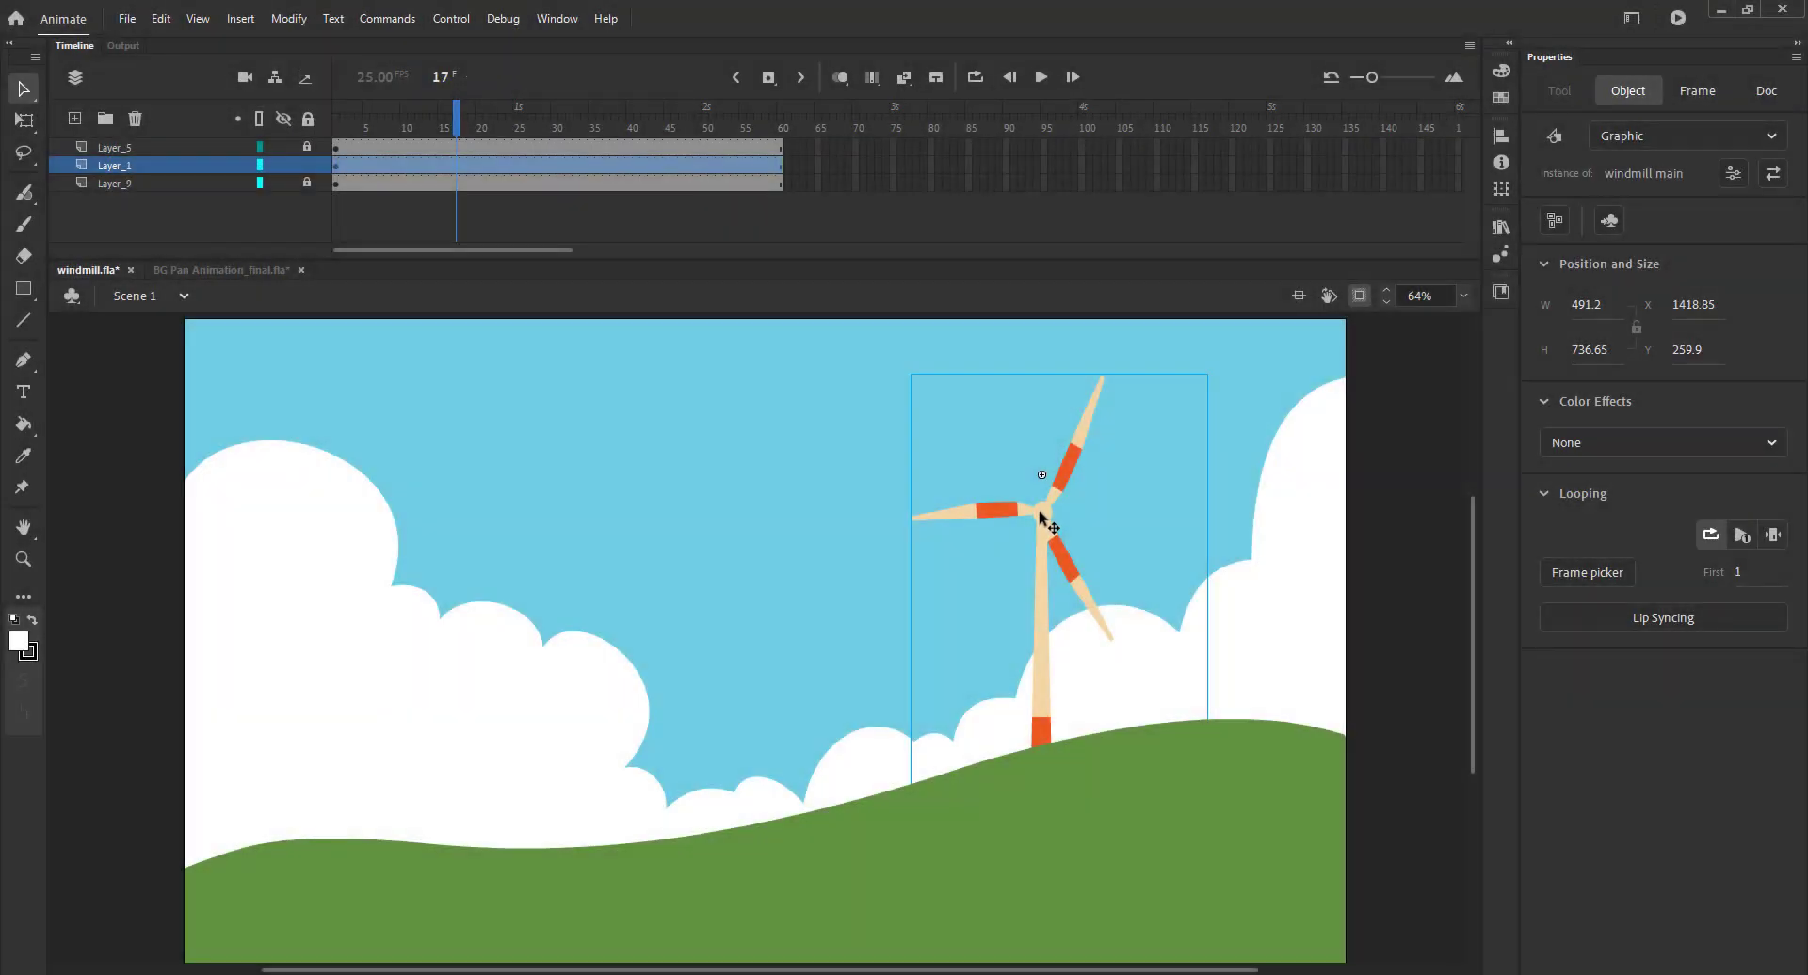
Duplicate the windmill three times, spacing the copies leftward along the hill
{"action": "left_click_drag", "start_coordinate": [1040, 513], "coordinate": [831, 607], "text": "alt"}
{"action": "left_click_drag", "start_coordinate": [831, 606], "coordinate": [552, 651], "text": "alt"}
{"action": "left_click_drag", "start_coordinate": [552, 651], "coordinate": [346, 675], "text": "alt"}
Scale the windmill copy nearest the original to 80% and shift it slightly left along the hill
{"action": "left_click", "coordinate": [840, 610]}
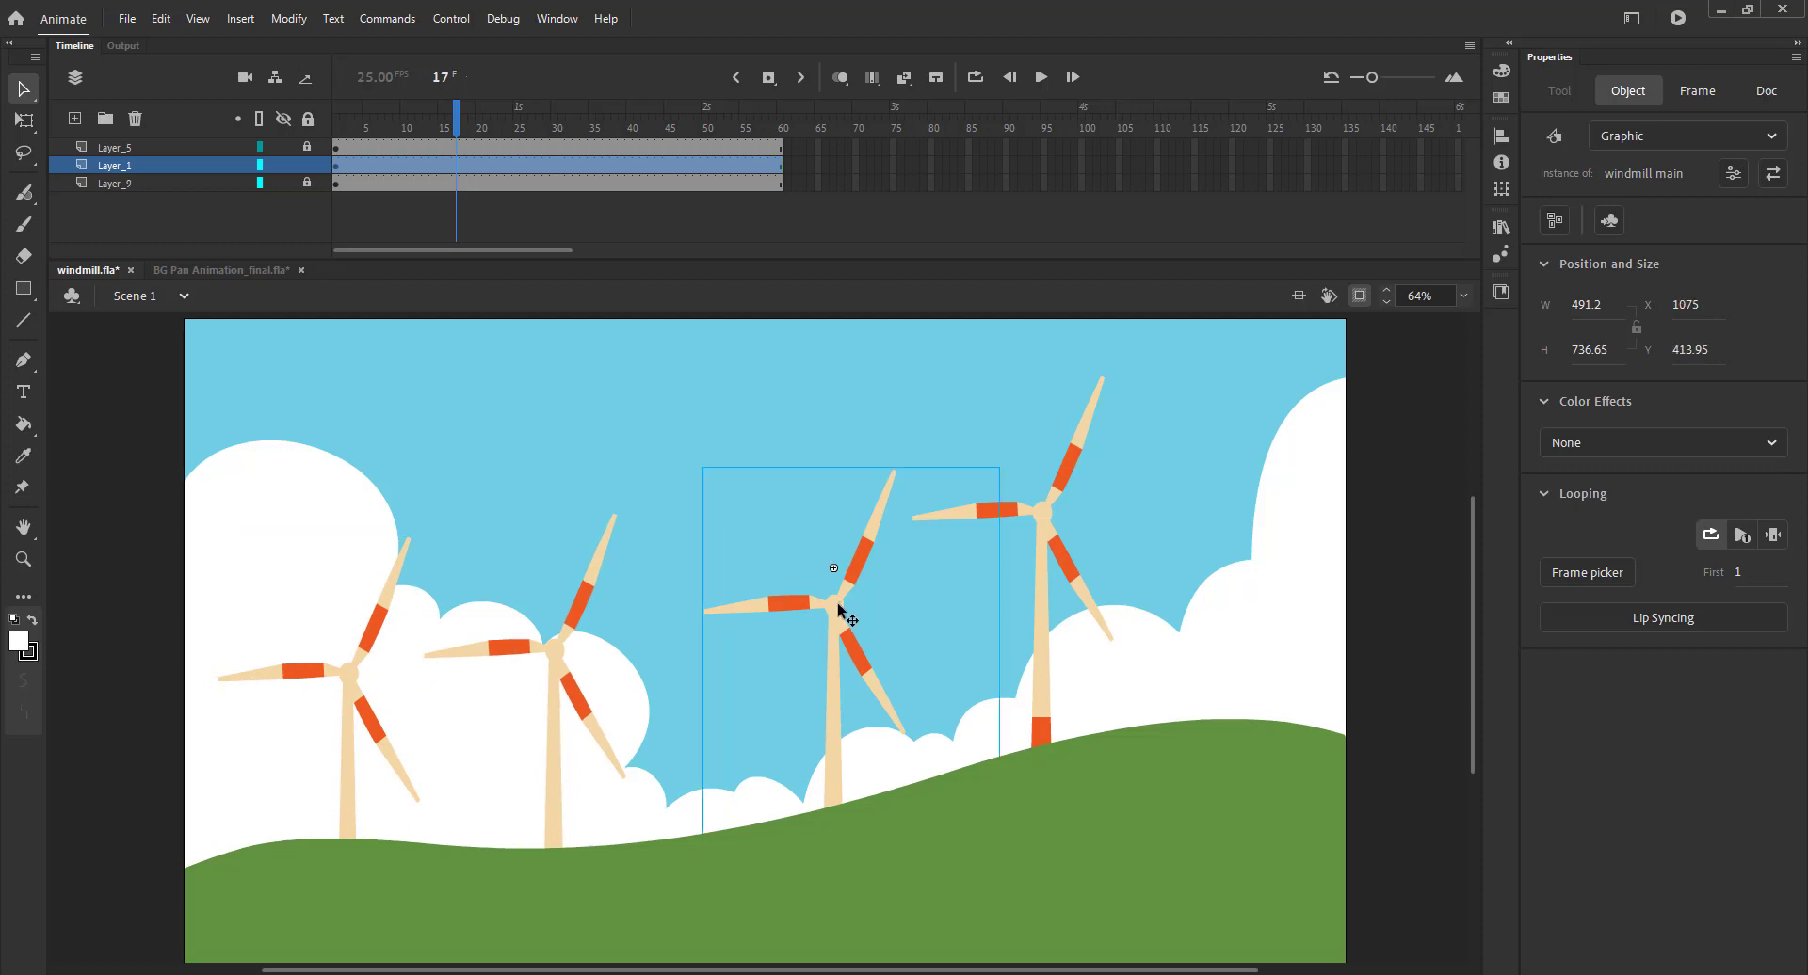
{"action": "key", "text": "ctrl+alt+s"}
{"action": "type", "text": "80"}
{"action": "key", "text": "Return"}
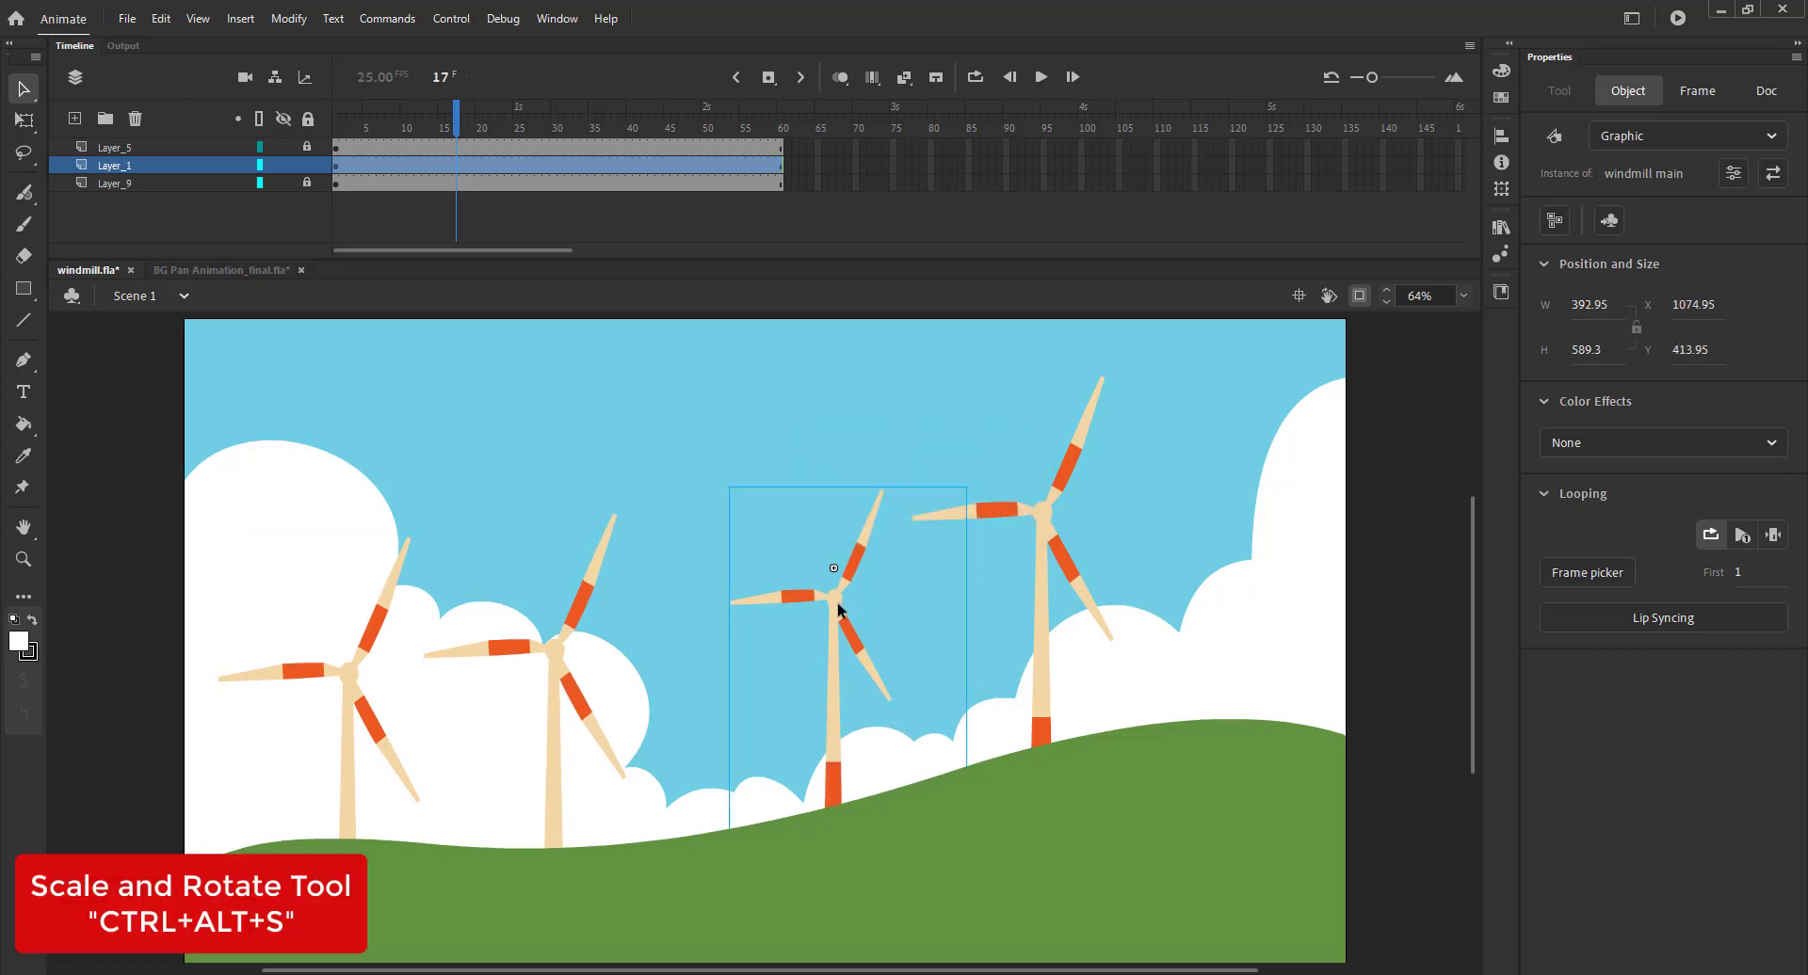
{"action": "left_click_drag", "start_coordinate": [739, 626], "coordinate": [718, 633]}
Scale the next windmill copy to the left to 60% and lower it so its base meets the hill
{"action": "left_click", "coordinate": [543, 656]}
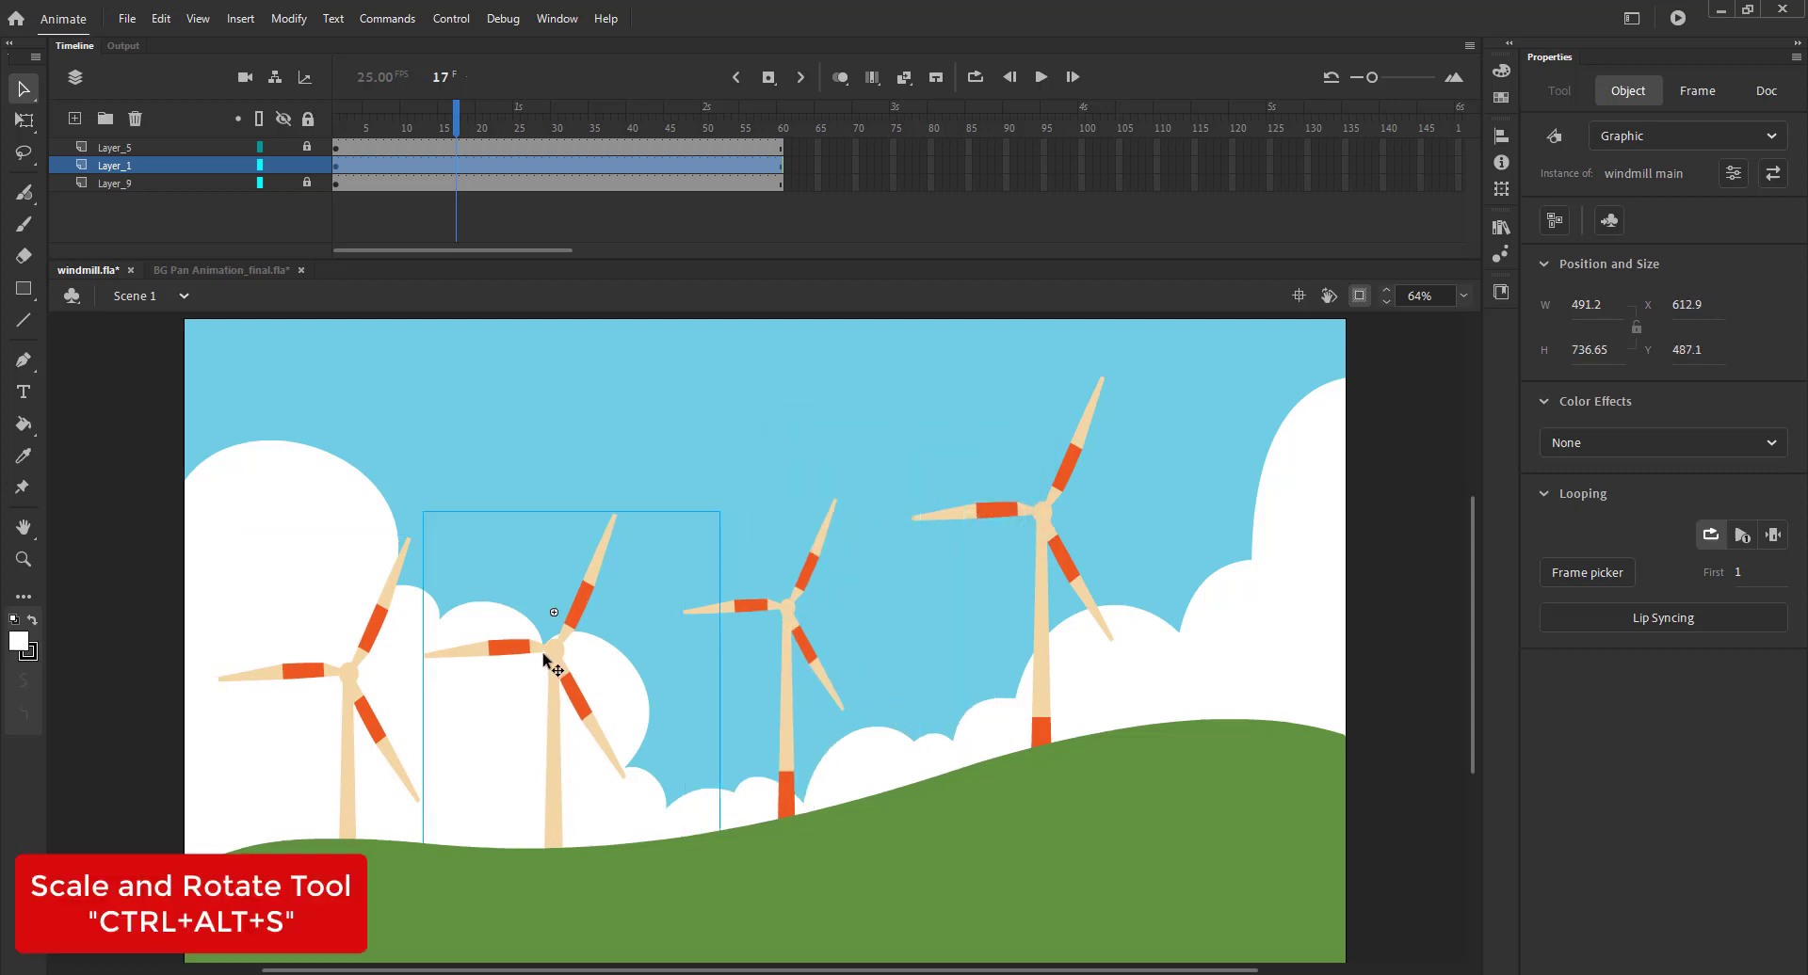
{"action": "key", "text": "ctrl+alt+s"}
{"action": "type", "text": "60"}
{"action": "key", "text": "Return"}
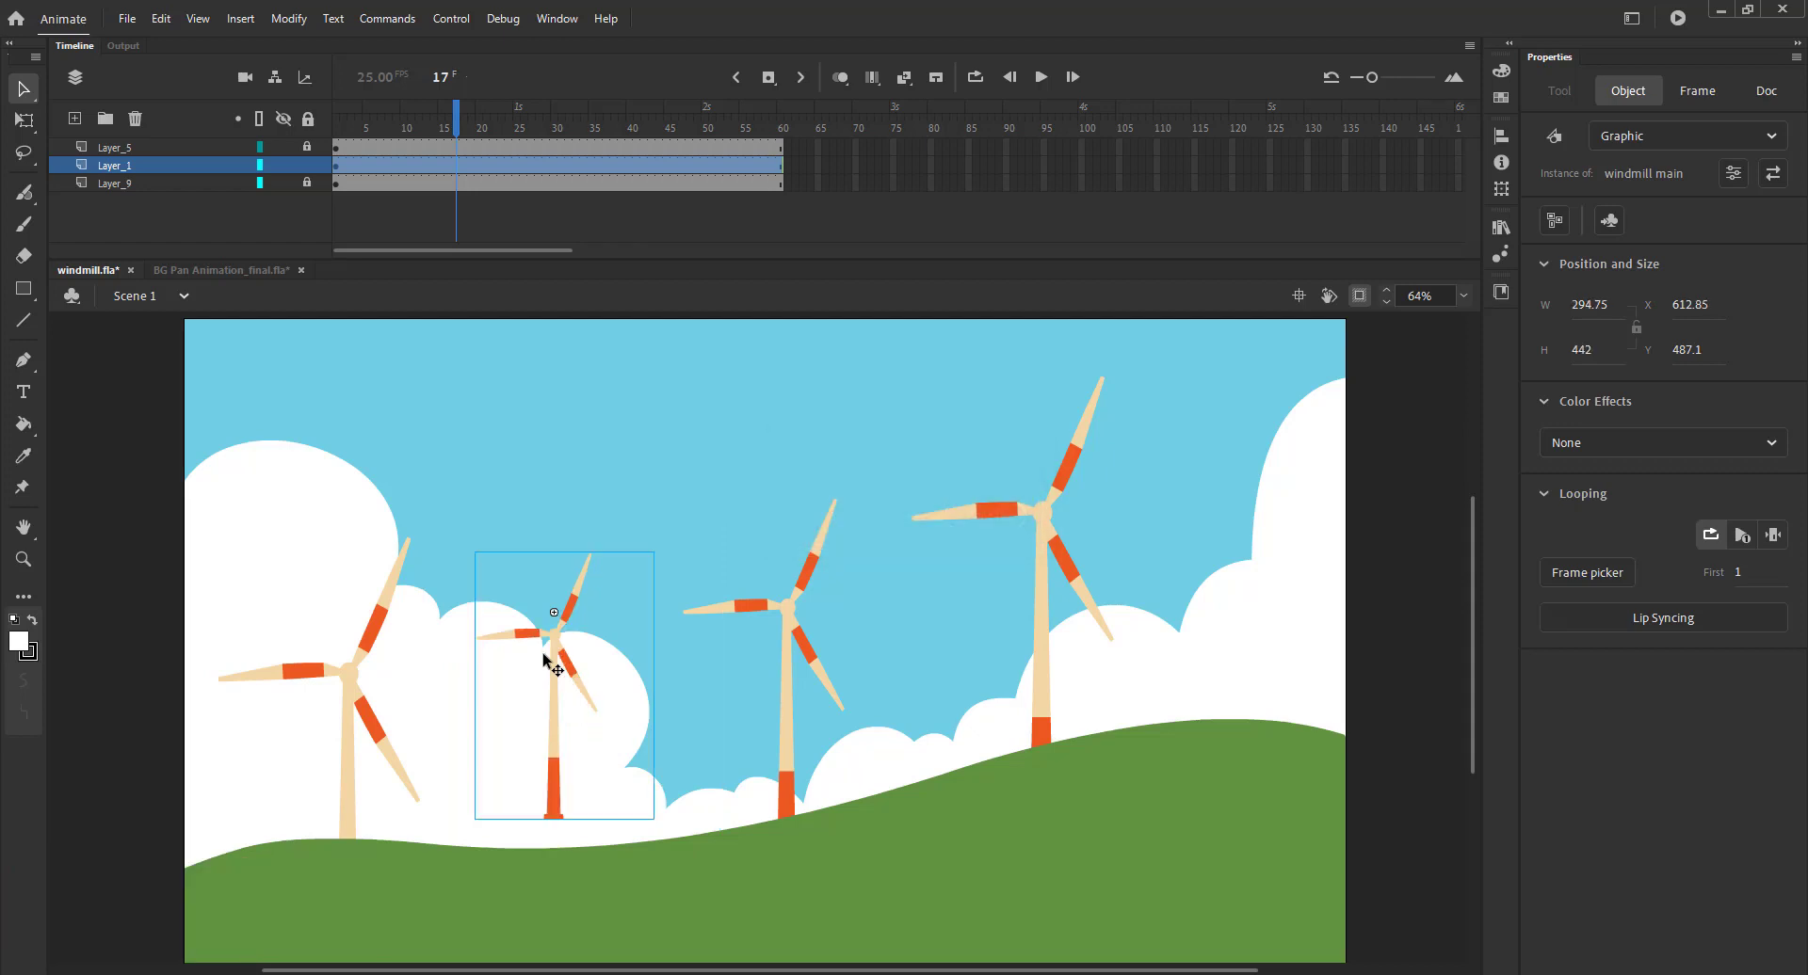
{"action": "left_click_drag", "start_coordinate": [535, 632], "coordinate": [544, 679]}
Scale the leftmost windmill copy to 40%, lower its base onto the hill, and play the scene
{"action": "left_click", "coordinate": [330, 670]}
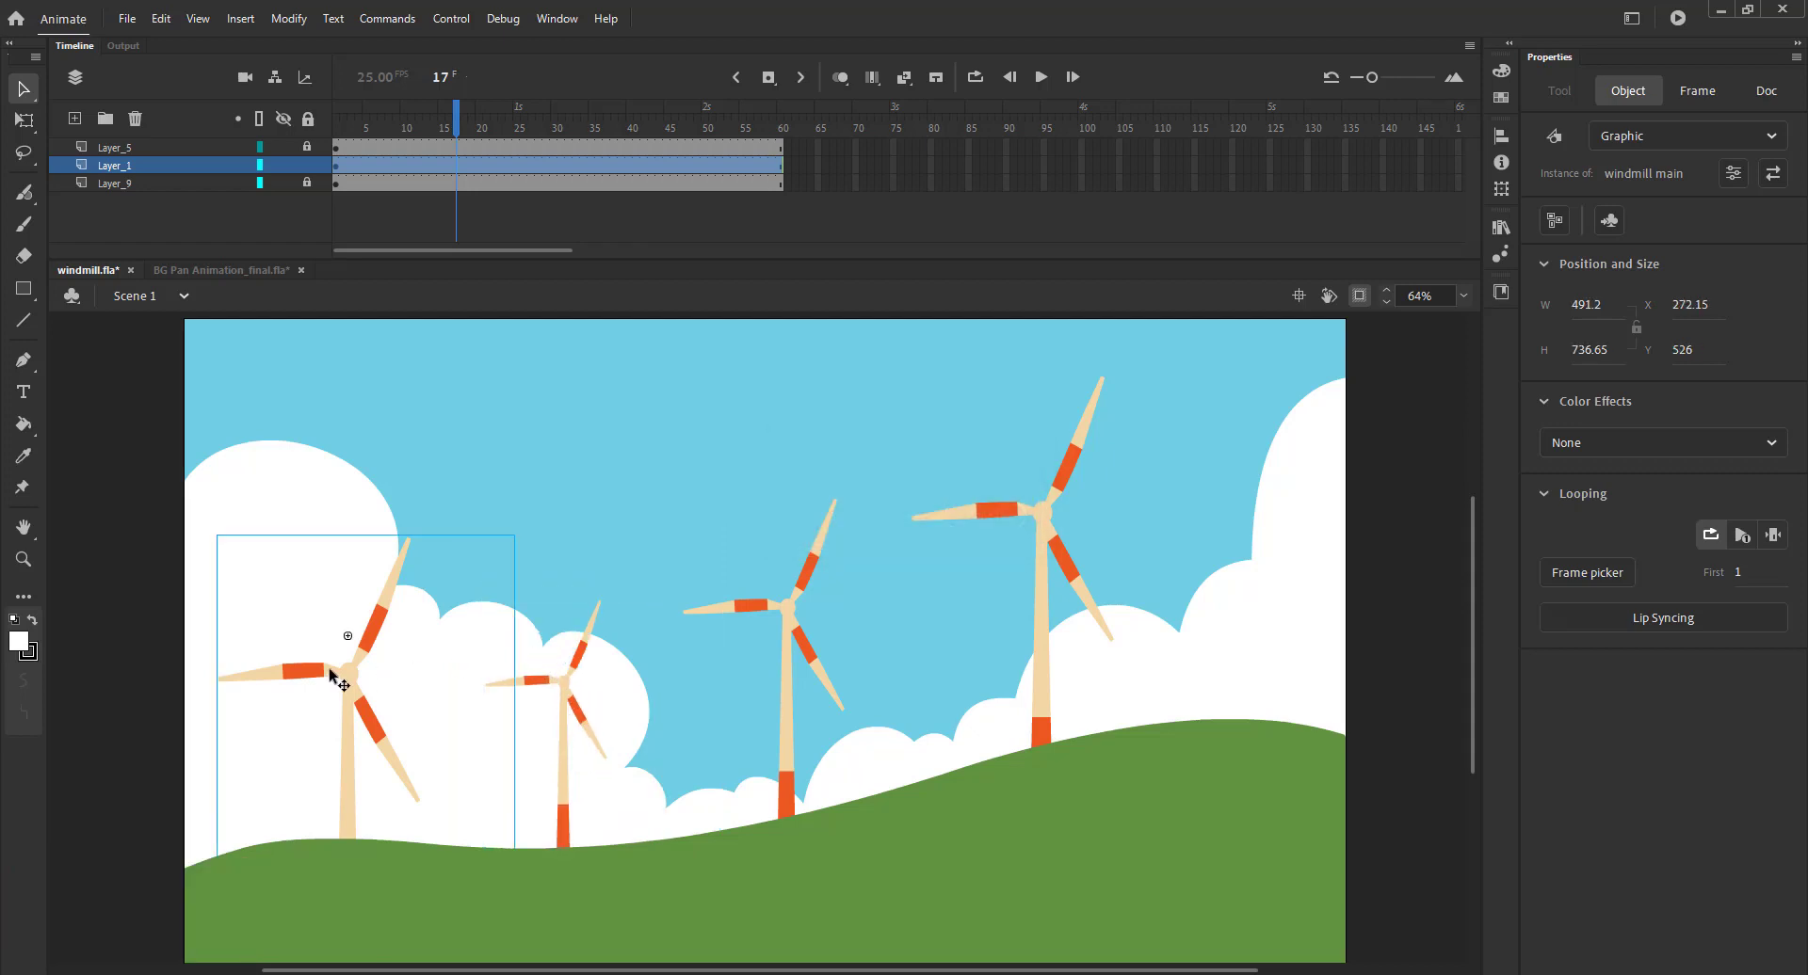
{"action": "key", "text": "ctrl+alt+s"}
{"action": "type", "text": "40"}
{"action": "key", "text": "Return"}
{"action": "key", "text": "shift+Down"}
{"action": "key", "text": "shift+Down"}
{"action": "key", "text": "shift+Down"}
{"action": "key", "text": "shift+Down"}
{"action": "key", "text": "shift+Down"}
{"action": "key", "text": "shift+Down"}
{"action": "key", "text": "shift+Down"}
{"action": "key", "text": "shift+Down"}
{"action": "key", "text": "shift+Down"}
{"action": "key", "text": "shift+Down"}
{"action": "key", "text": "shift+Down"}
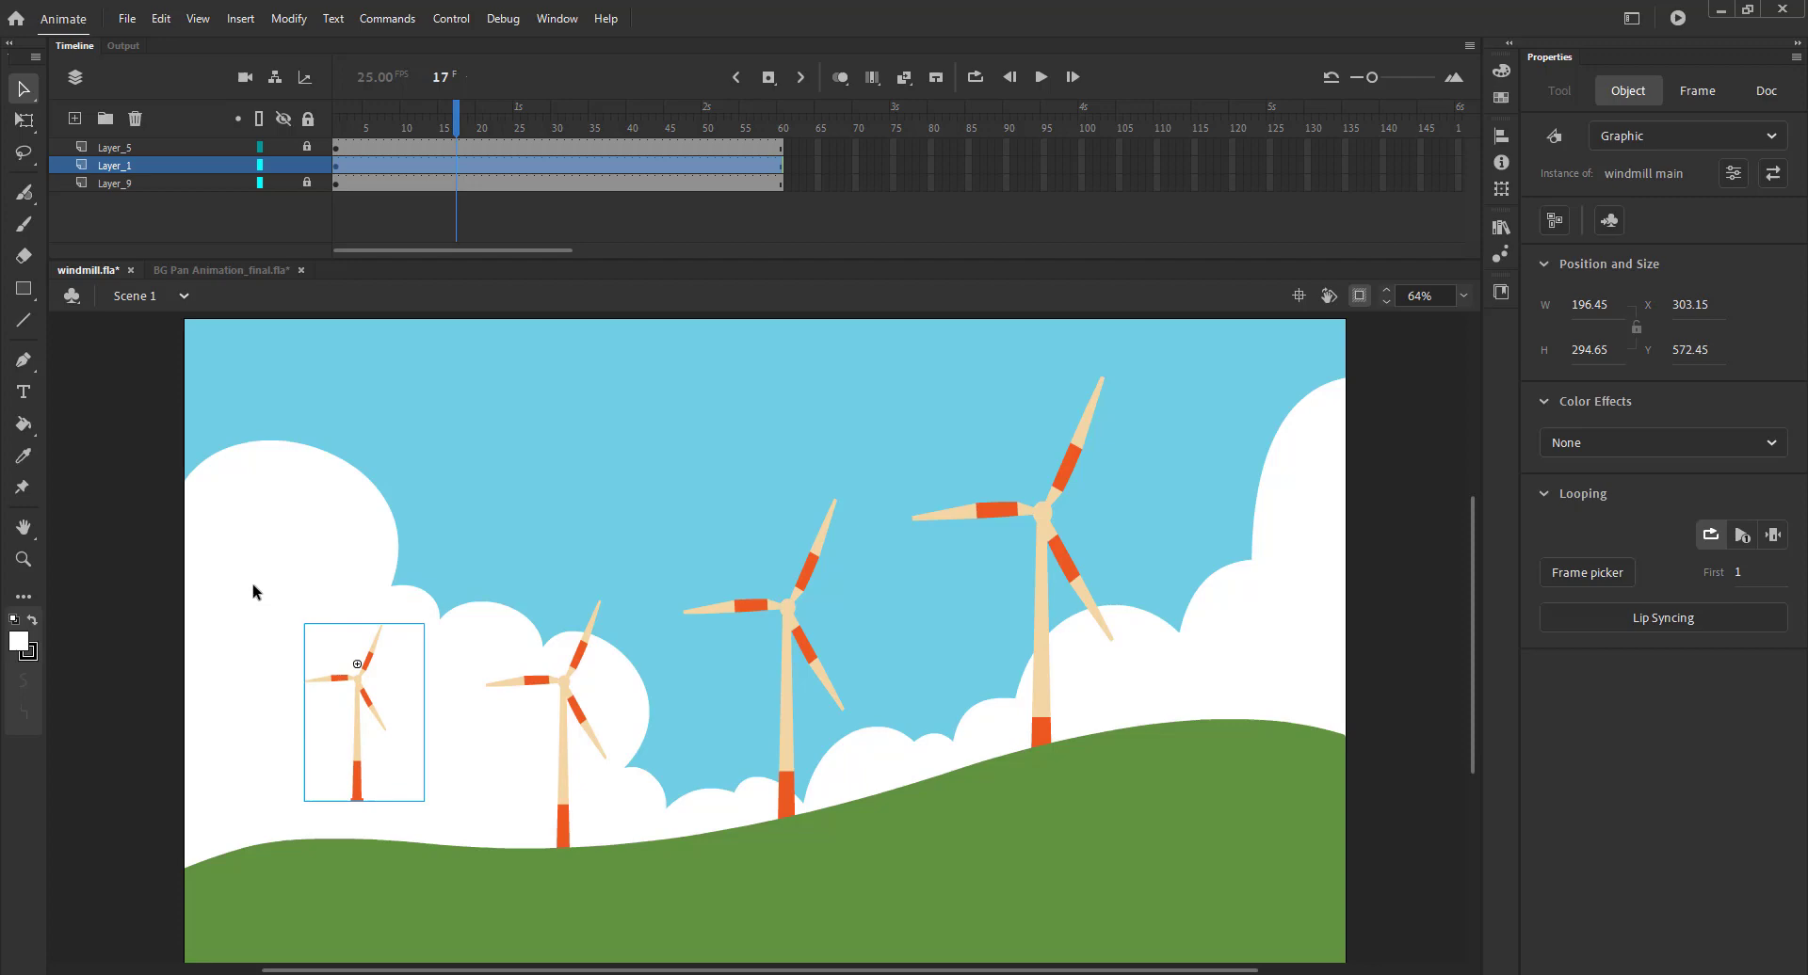
{"action": "key", "text": "Return"}
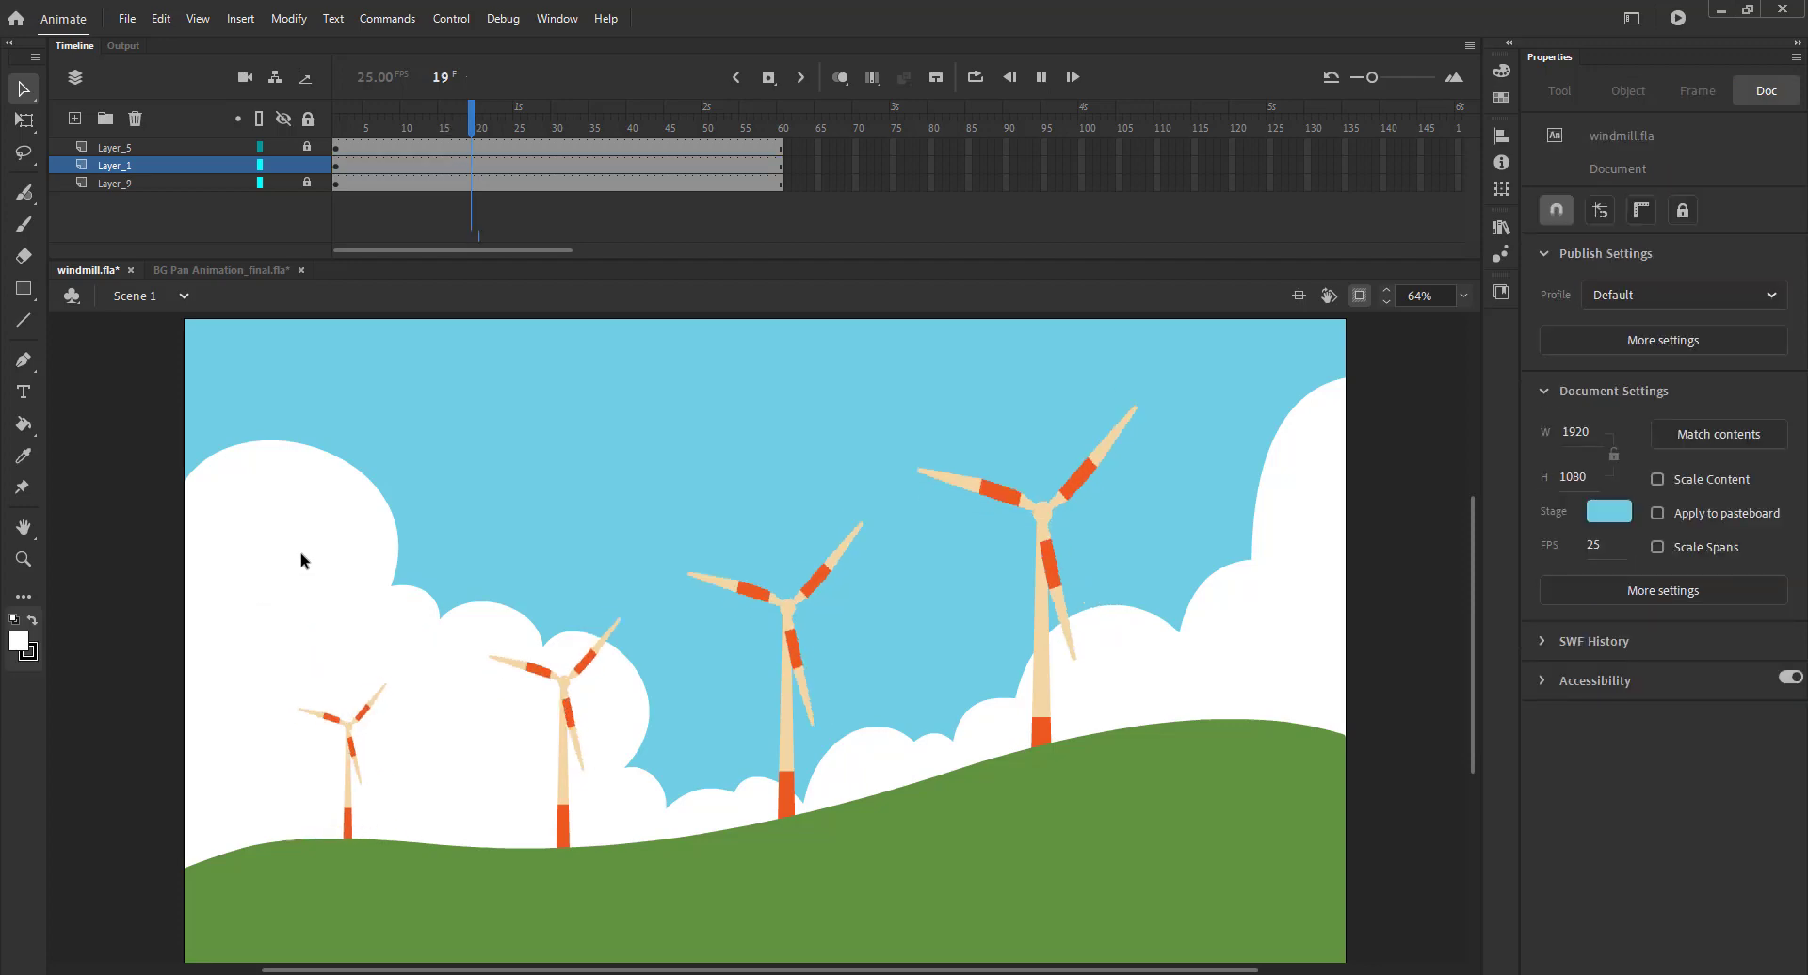
Duplicate the symbol of the second-largest windmill as "windmill main 2"
{"action": "left_click", "coordinate": [796, 614]}
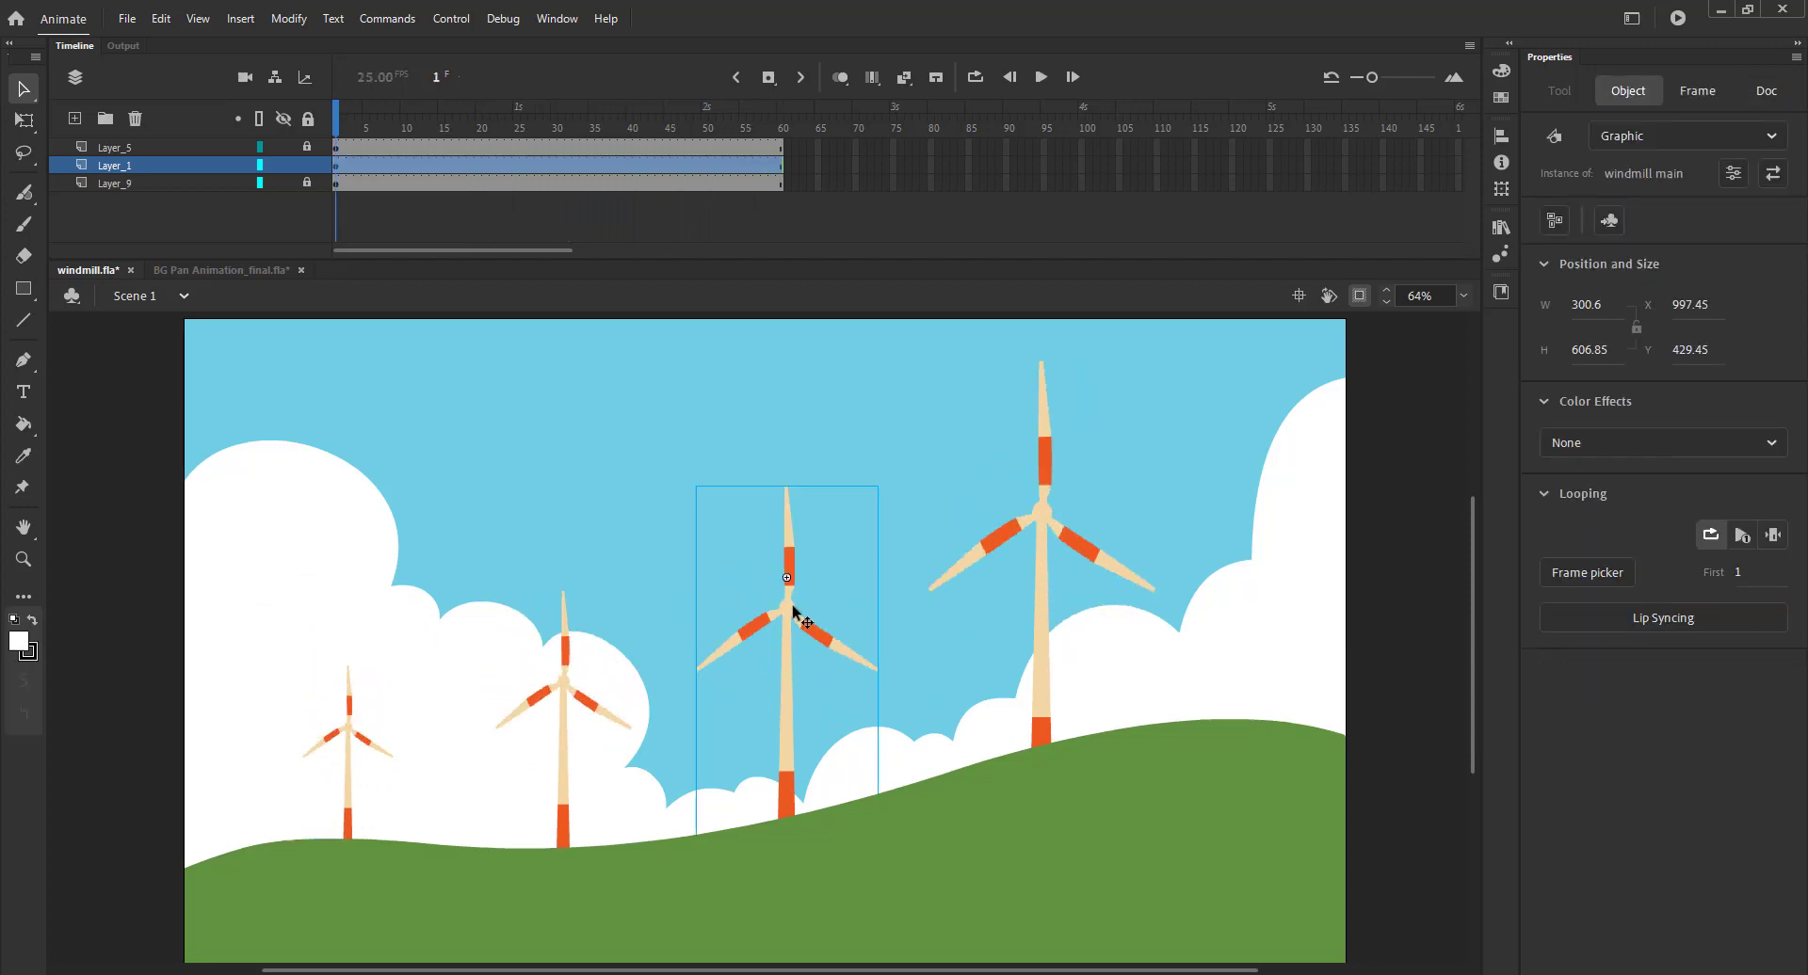
{"action": "right_click", "coordinate": [792, 617]}
{"action": "left_click", "coordinate": [882, 835]}
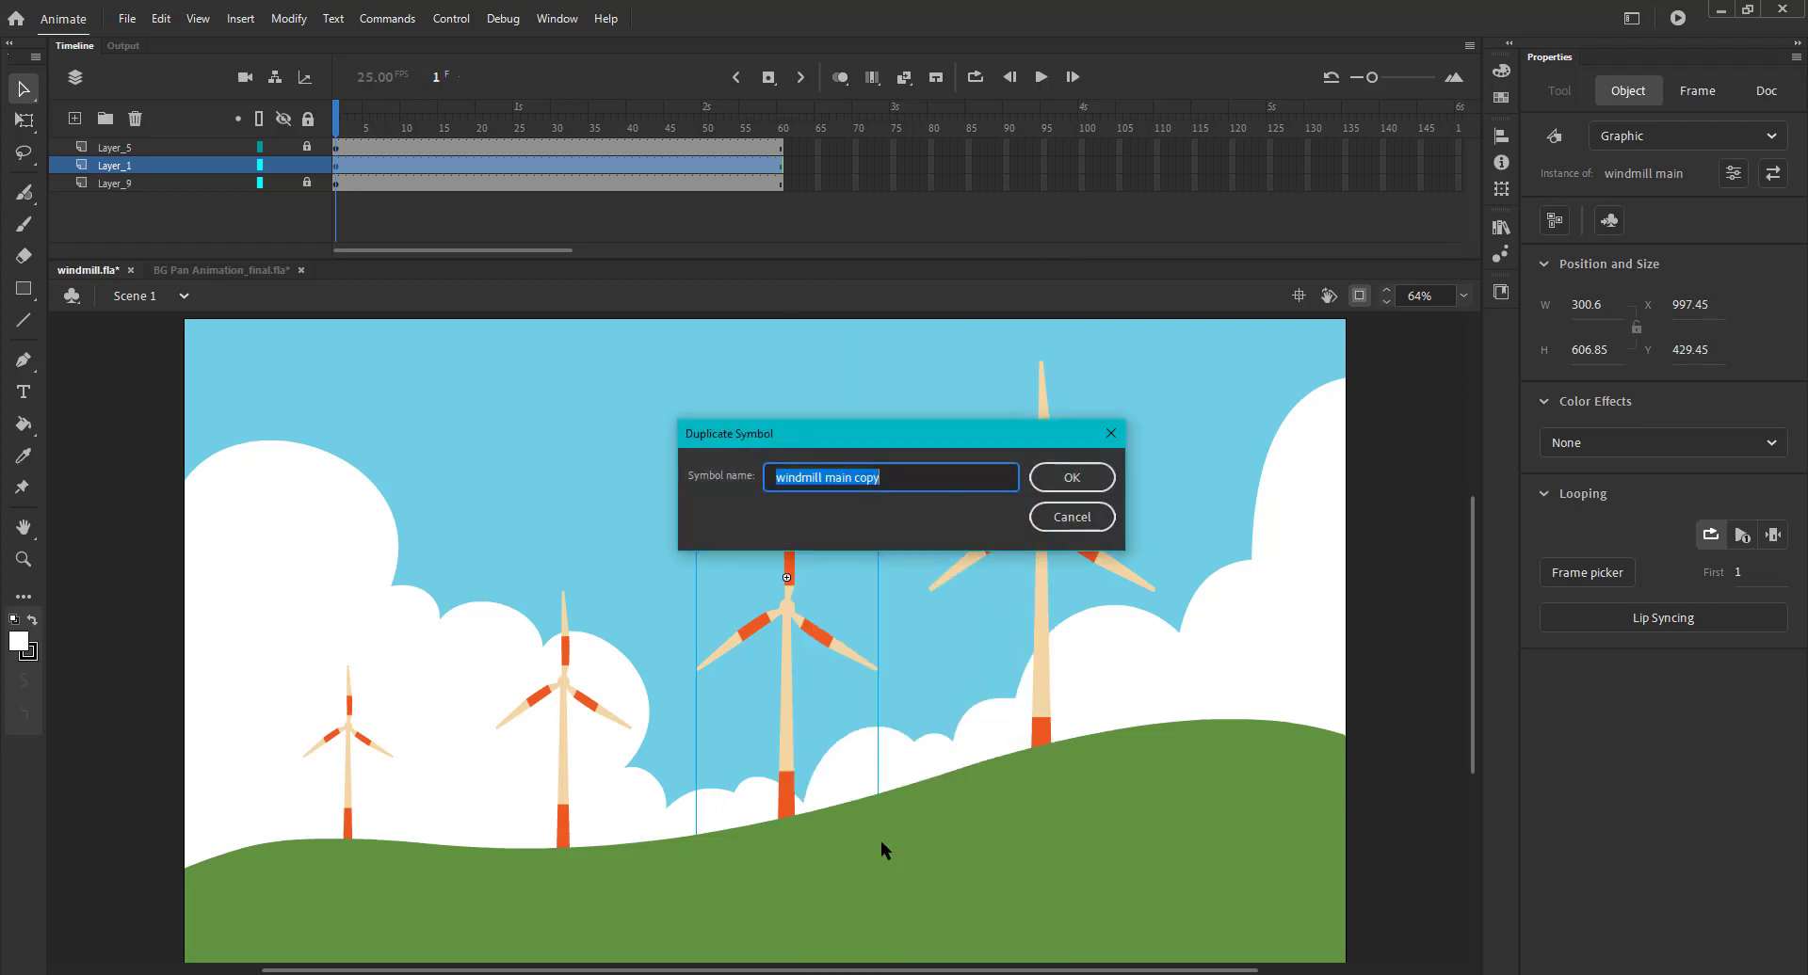
{"action": "key", "text": "Right"}
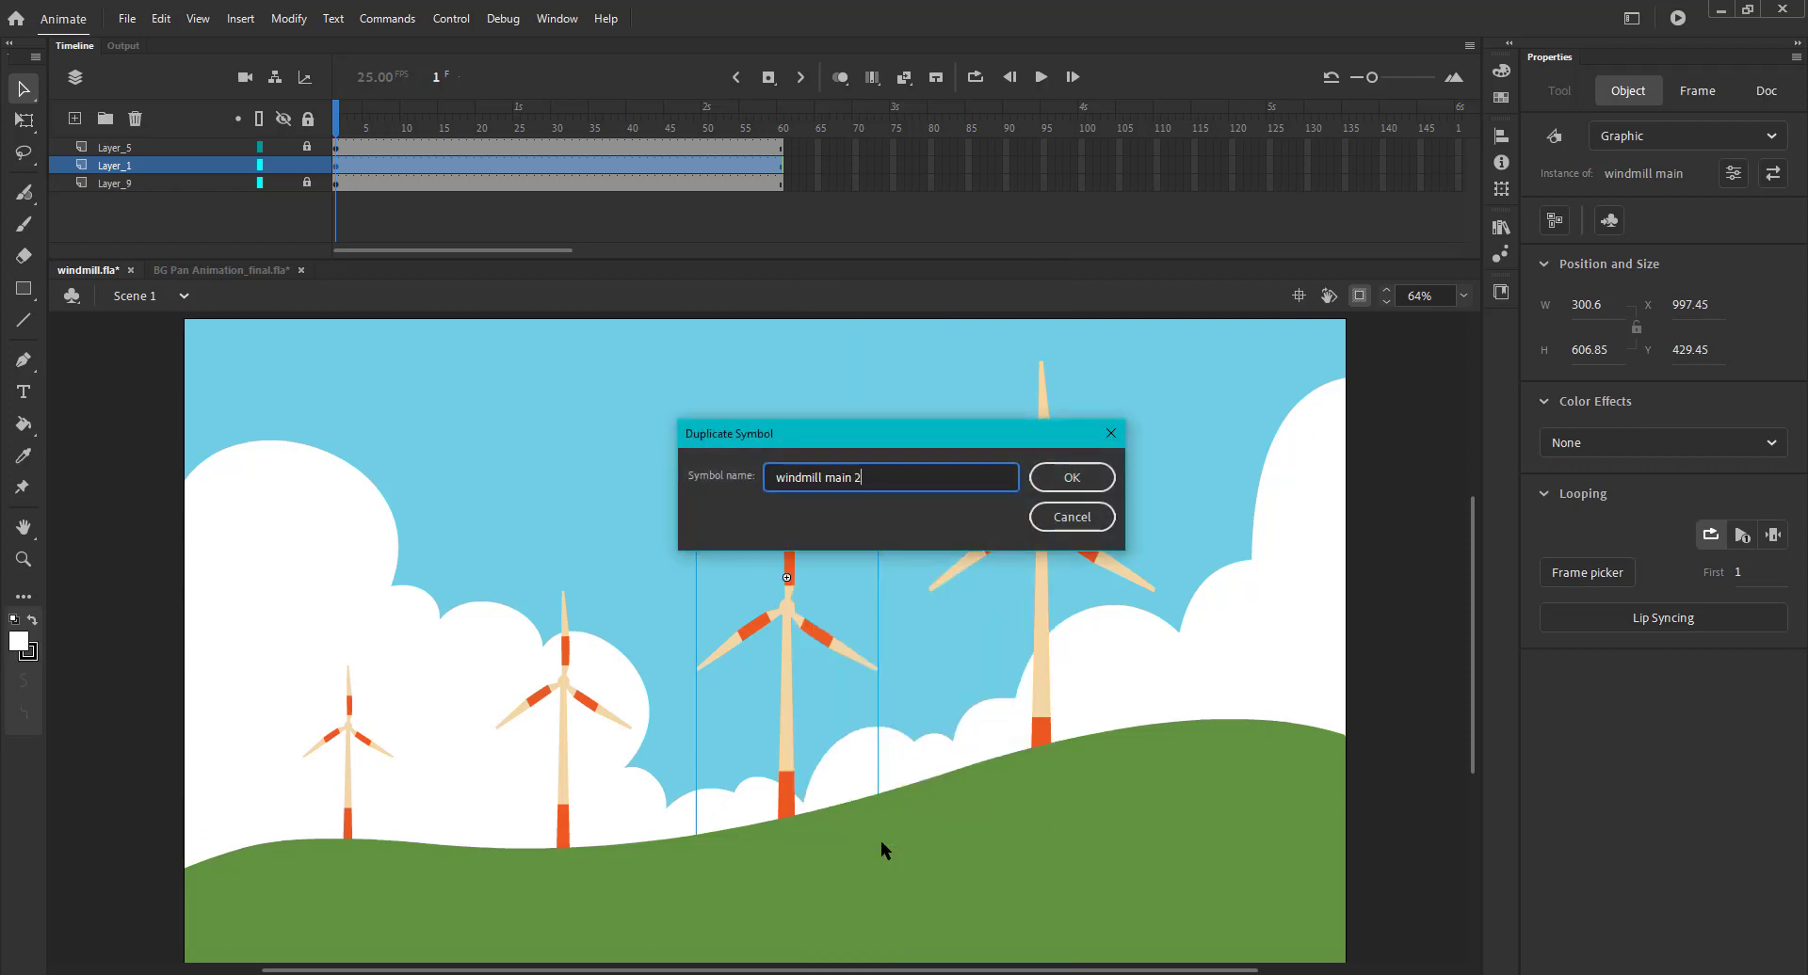
{"action": "type", "text": "2"}
{"action": "key", "text": "Return"}
Inside windmill main 2, duplicate the rotating blades' symbol as "windmill 2"
{"action": "double_click", "coordinate": [789, 608]}
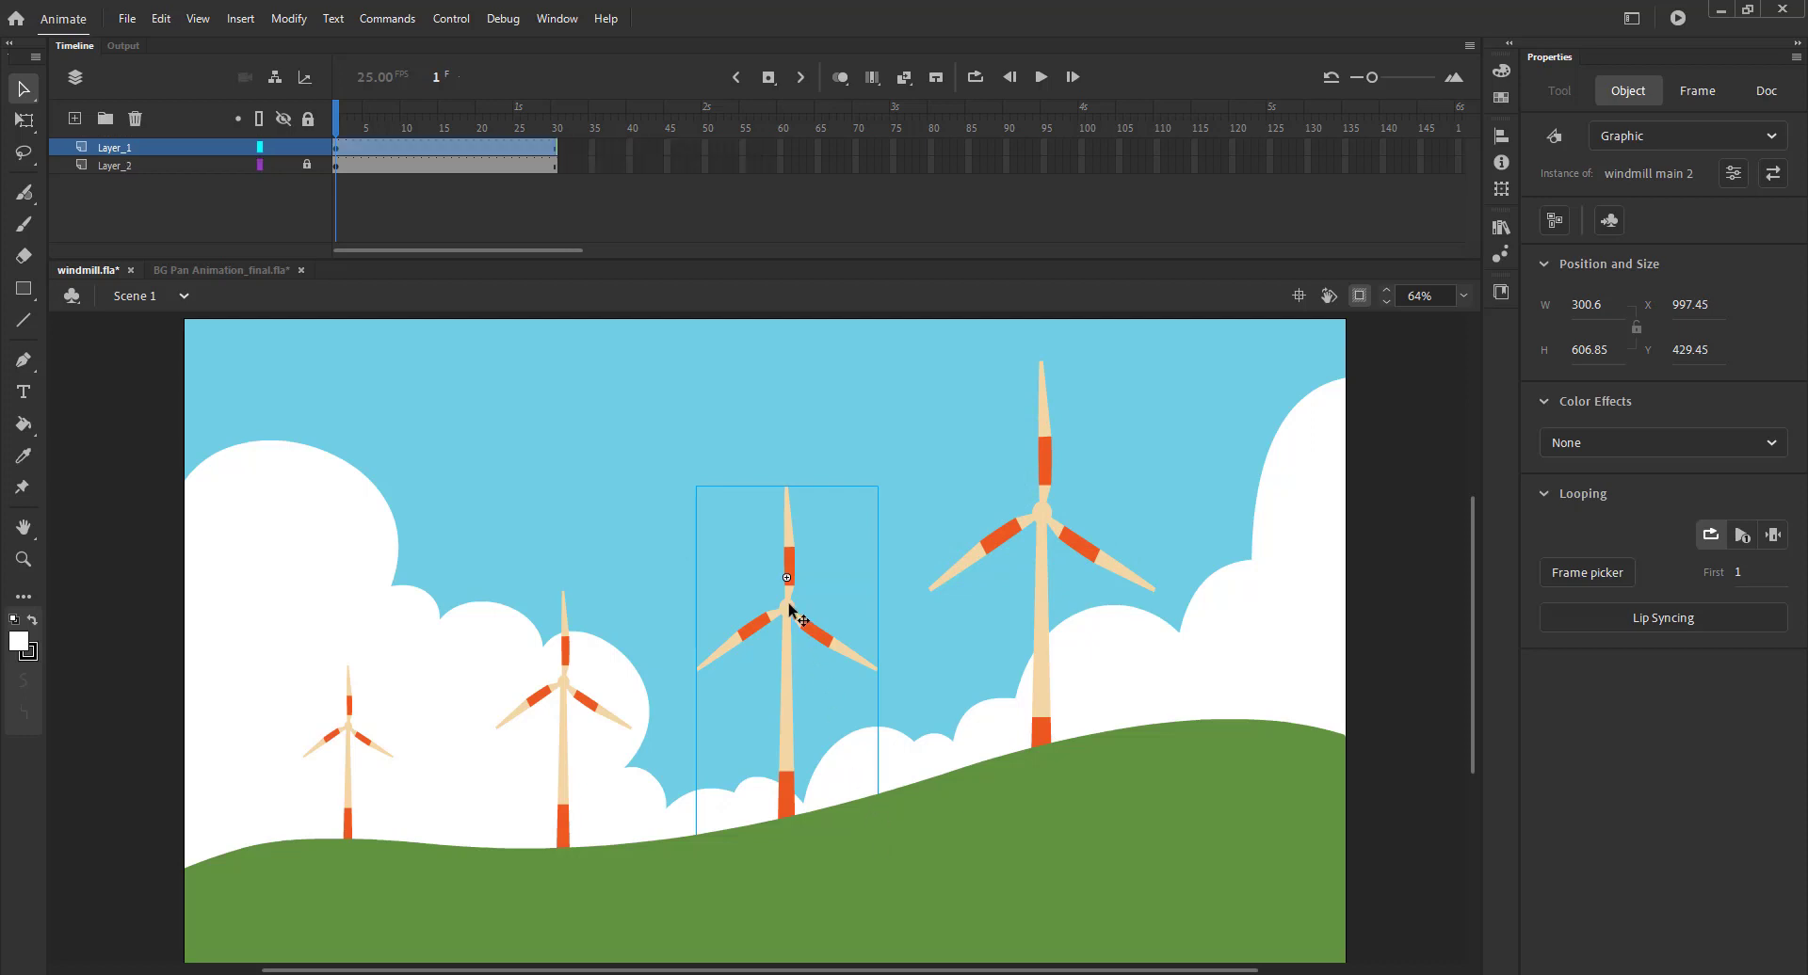
{"action": "right_click", "coordinate": [789, 612]}
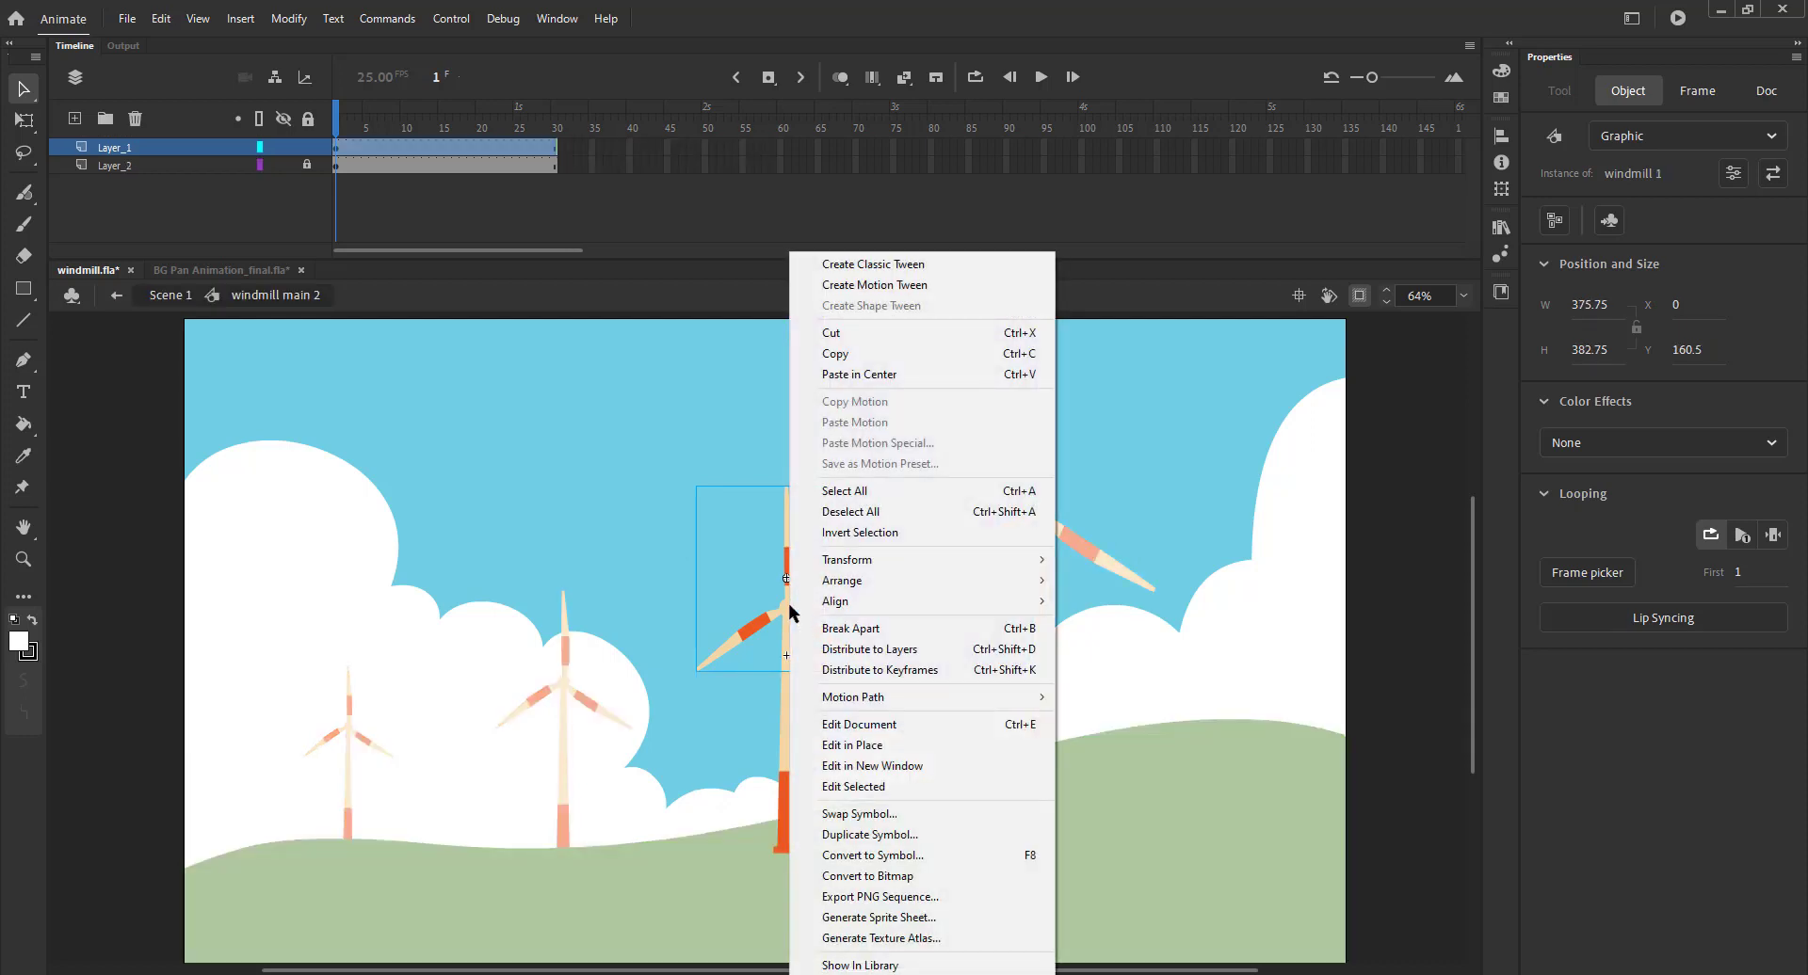
{"action": "left_click", "coordinate": [872, 836]}
{"action": "key", "text": "Right"}
{"action": "type", "text": "2"}
{"action": "key", "text": "Return"}
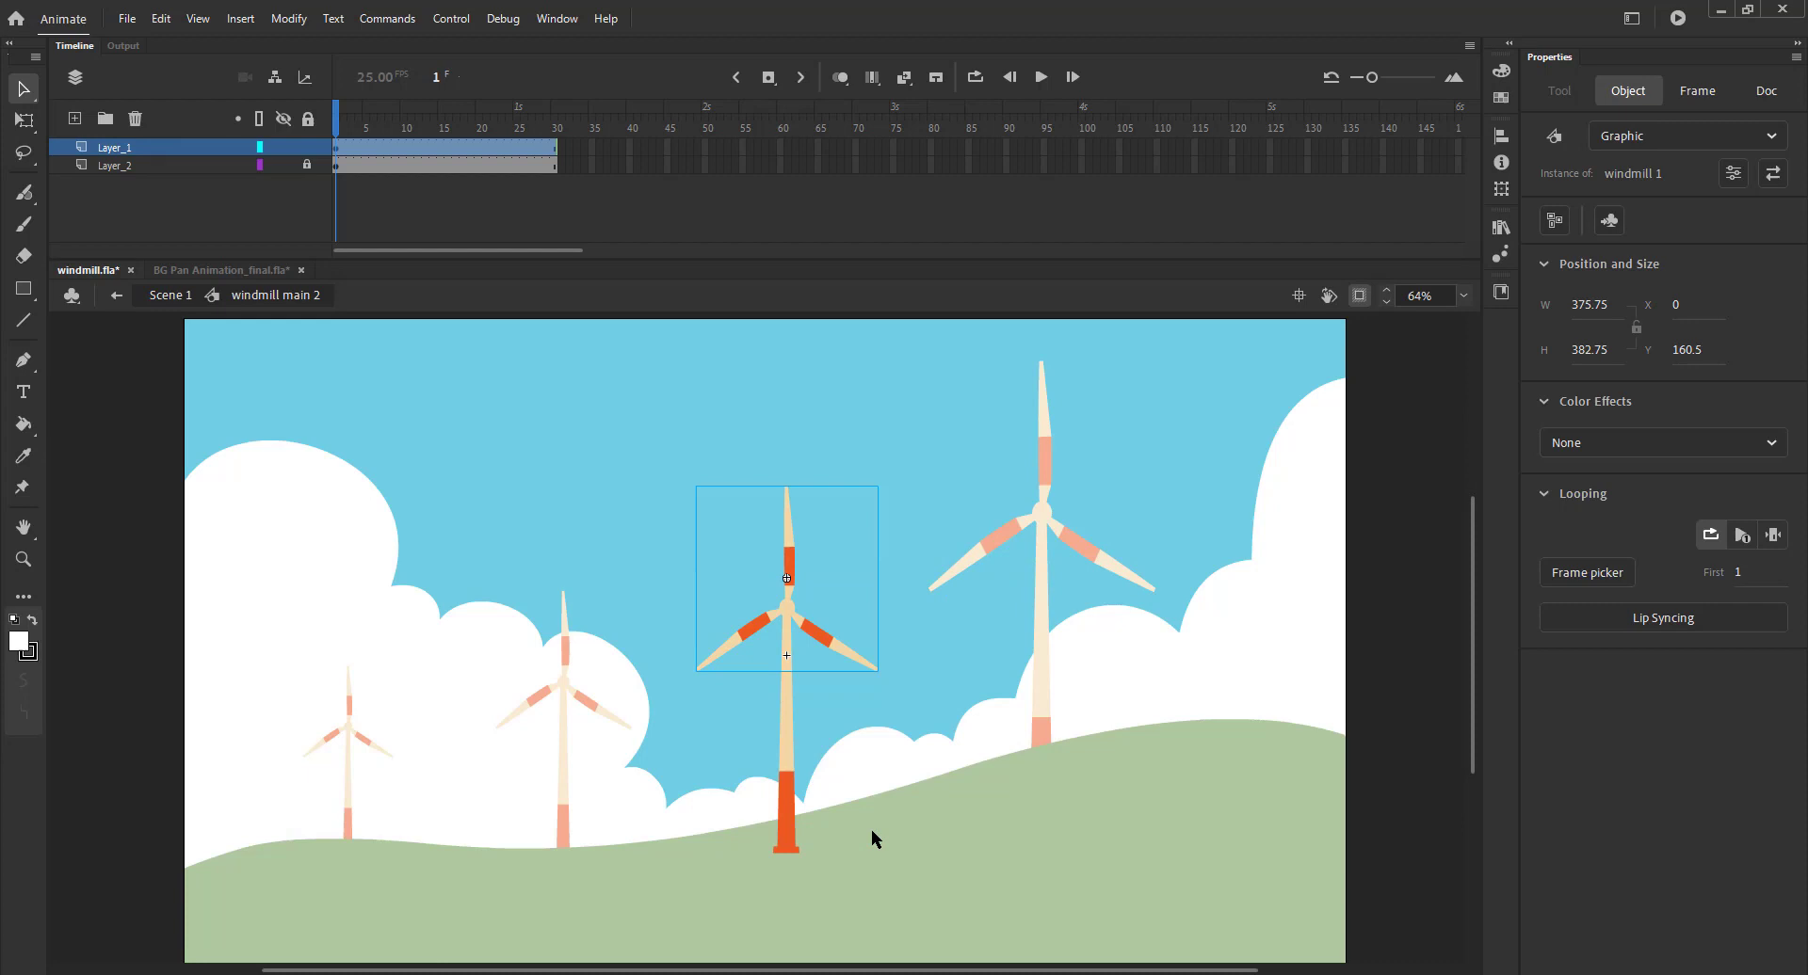
Inside windmill 2, extend the blades' rotation tween to frame 40
{"action": "double_click", "coordinate": [781, 614]}
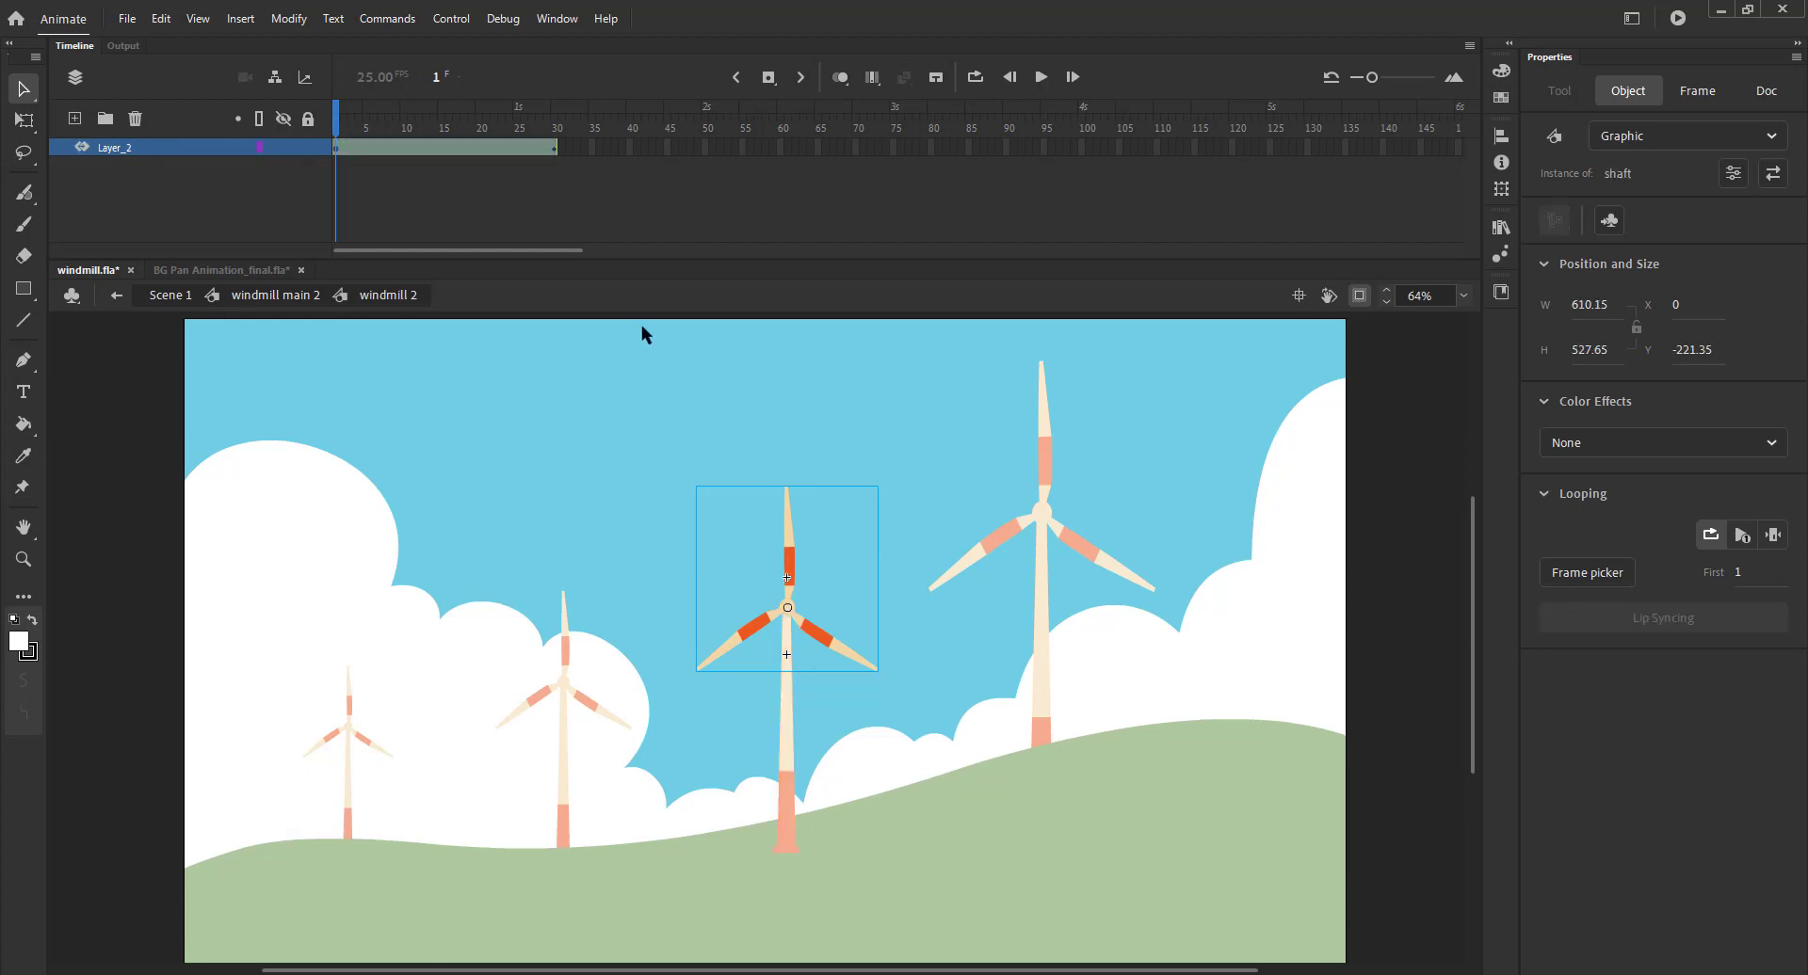
{"action": "left_click", "coordinate": [557, 151]}
{"action": "left_click_drag", "start_coordinate": [630, 157], "coordinate": [630, 158]}
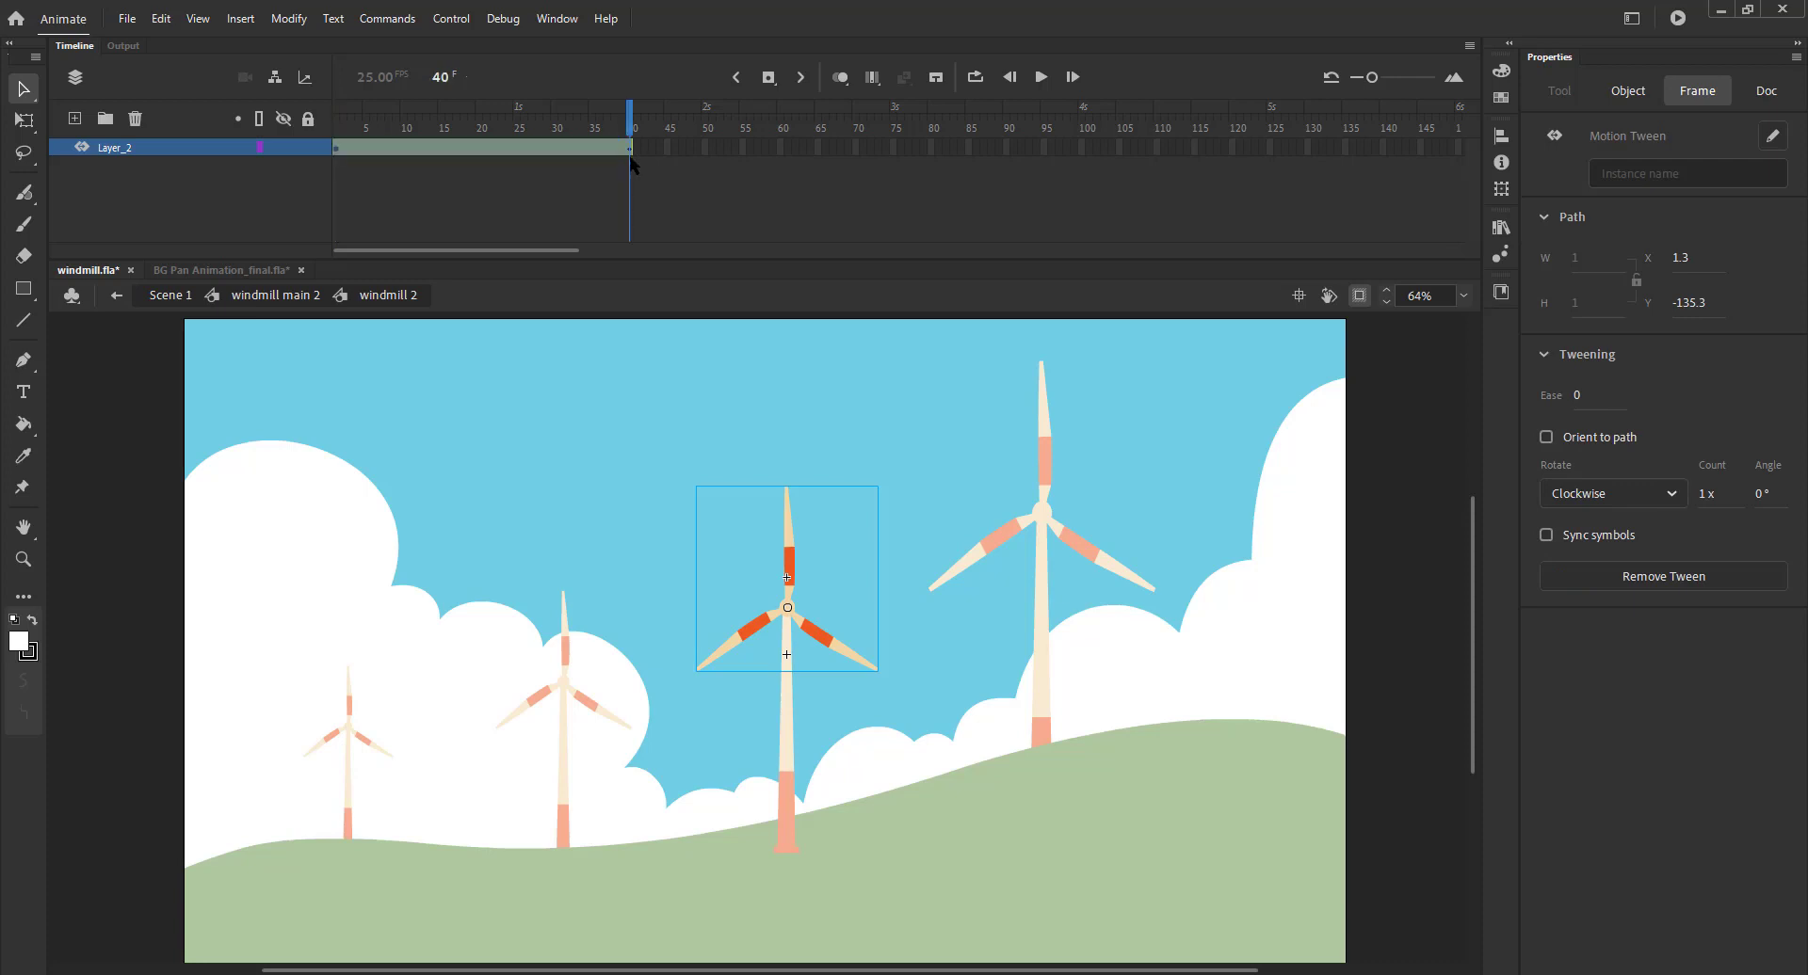
Extend both layers of windmill main 2 to frame 40 and play the main scene to compare the spinning speeds
{"action": "left_click", "coordinate": [275, 294]}
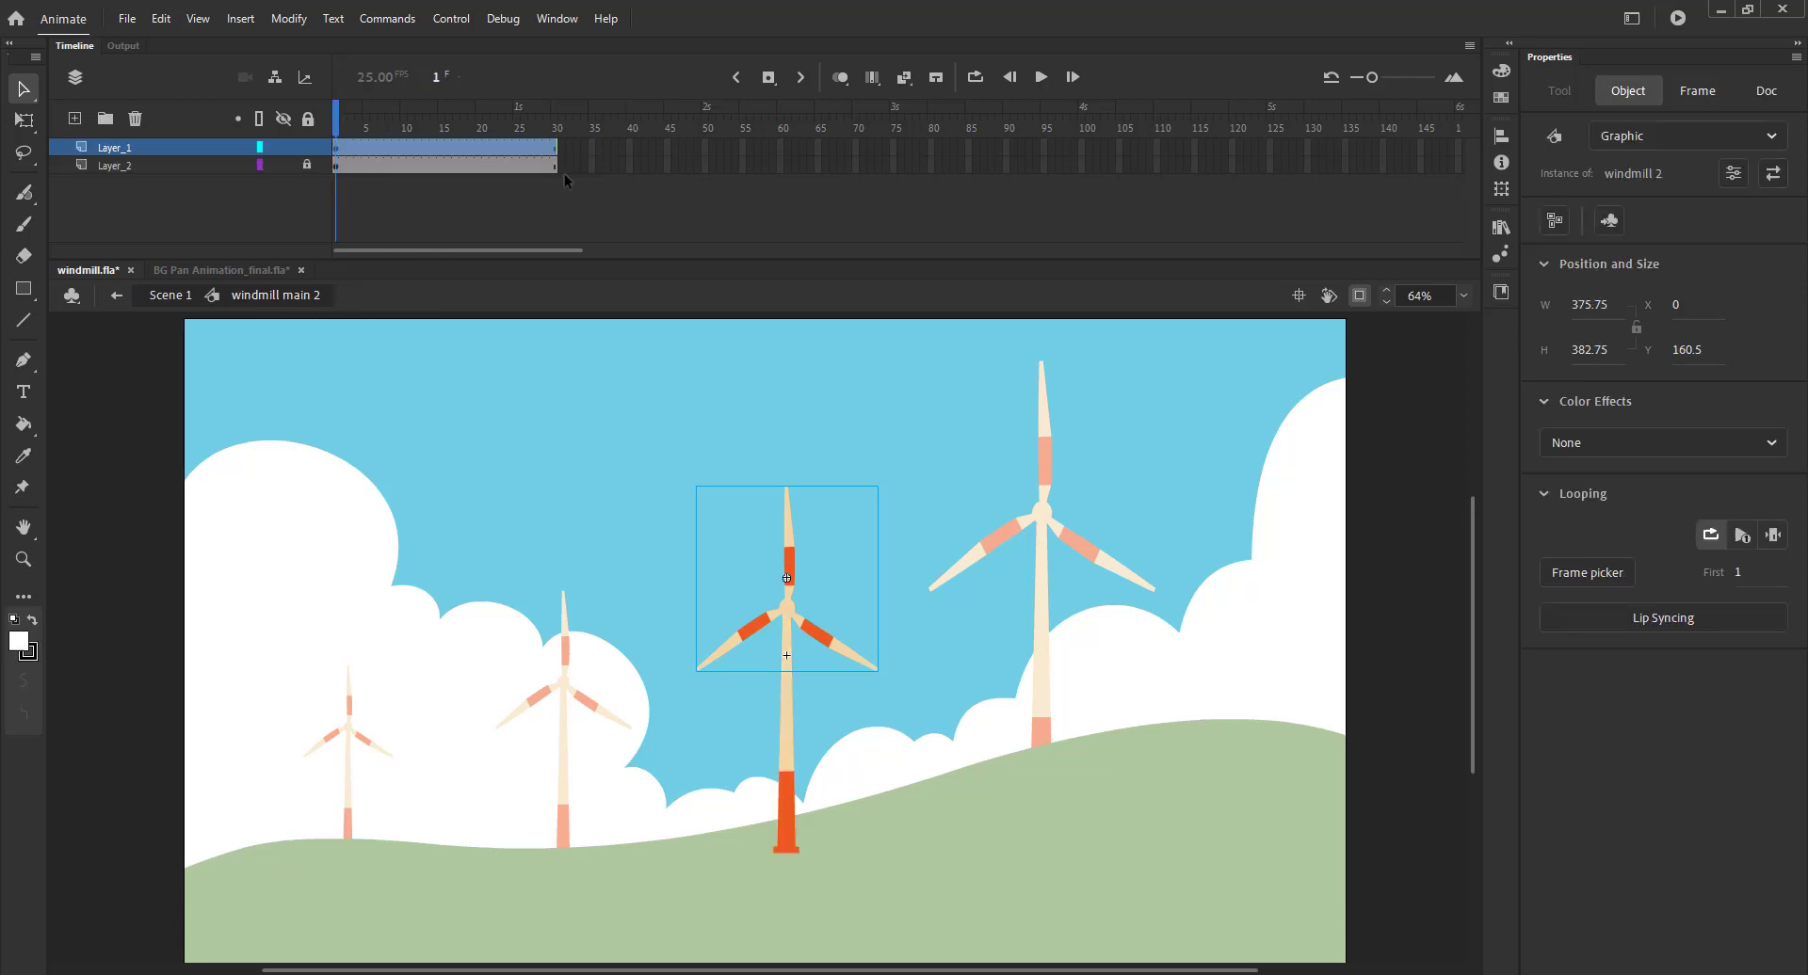
{"action": "left_click", "coordinate": [631, 145]}
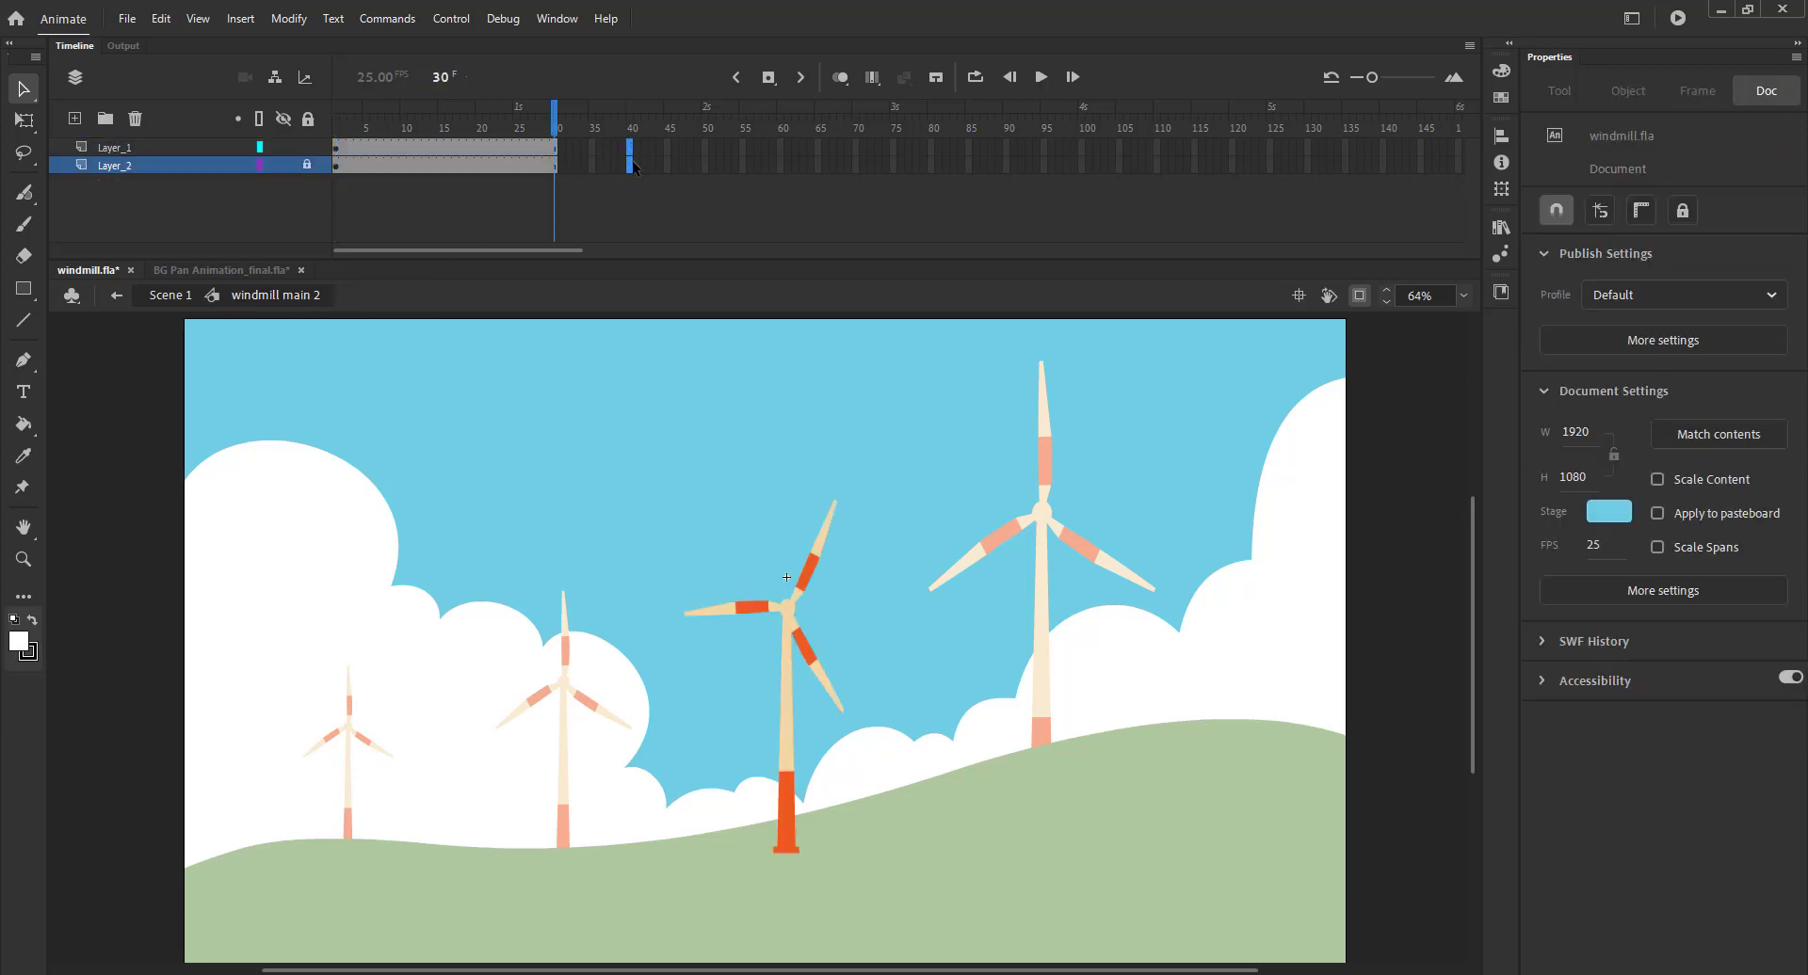
{"action": "key", "text": "F5"}
{"action": "left_click", "coordinate": [170, 296]}
{"action": "key", "text": "Return"}
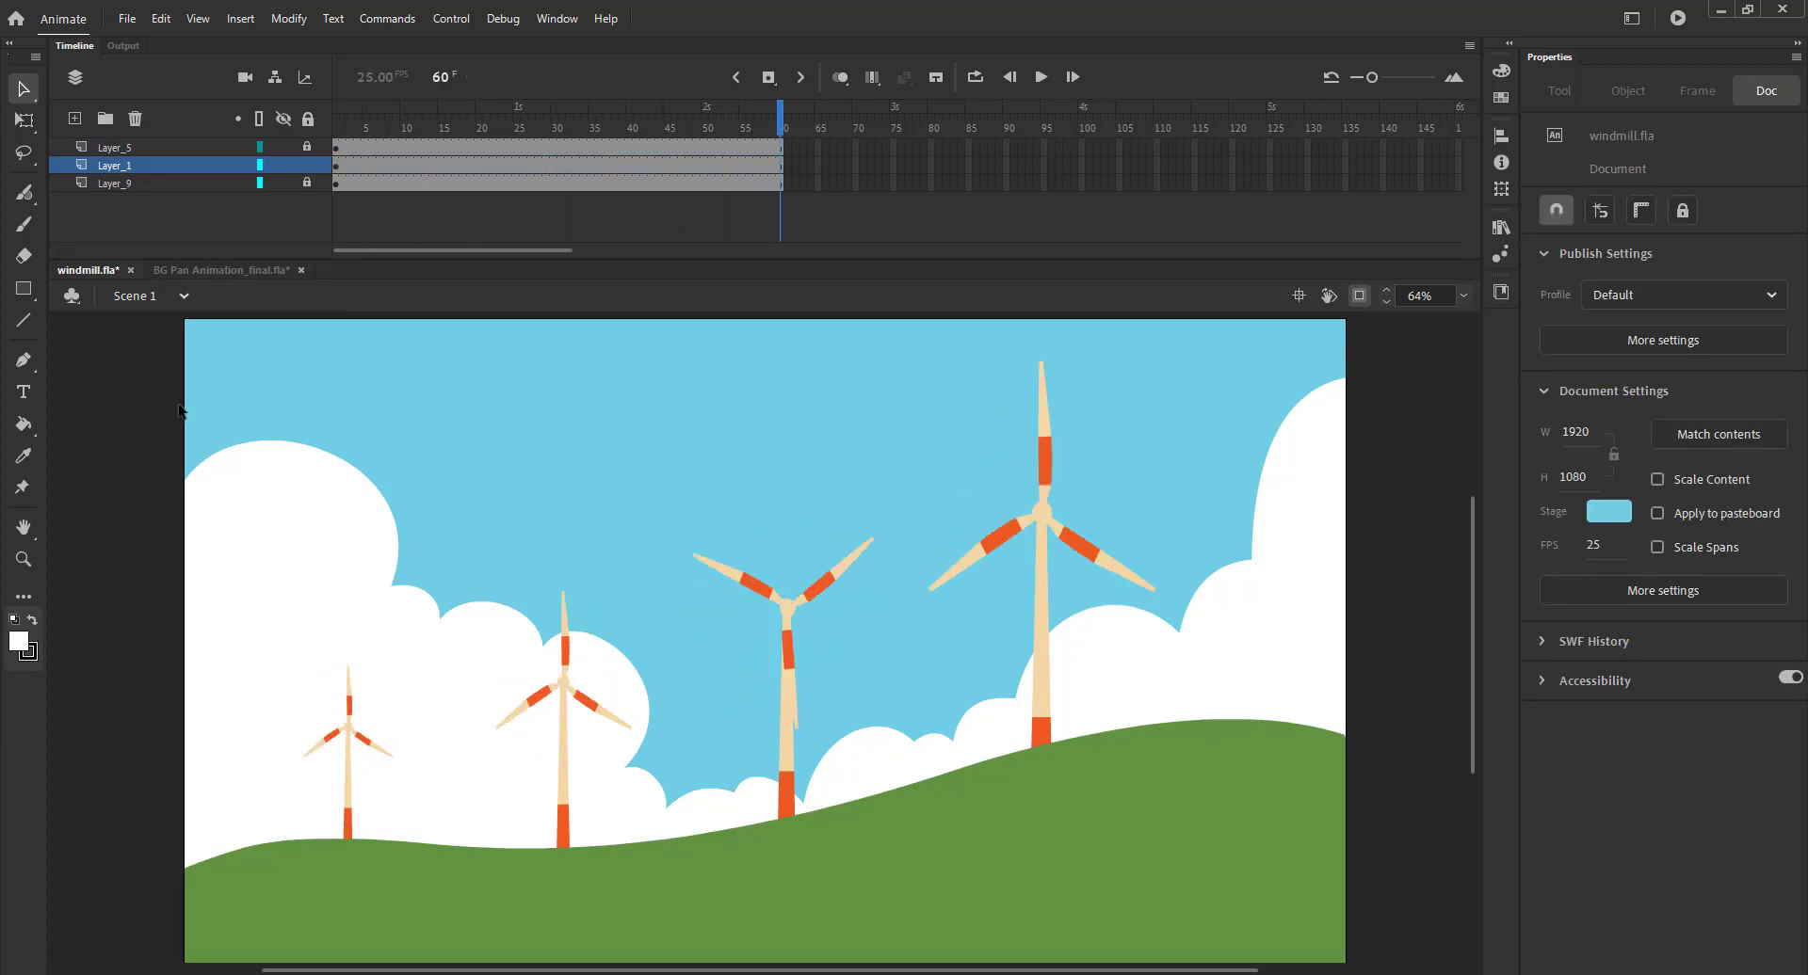
{"action": "key", "text": "Return"}
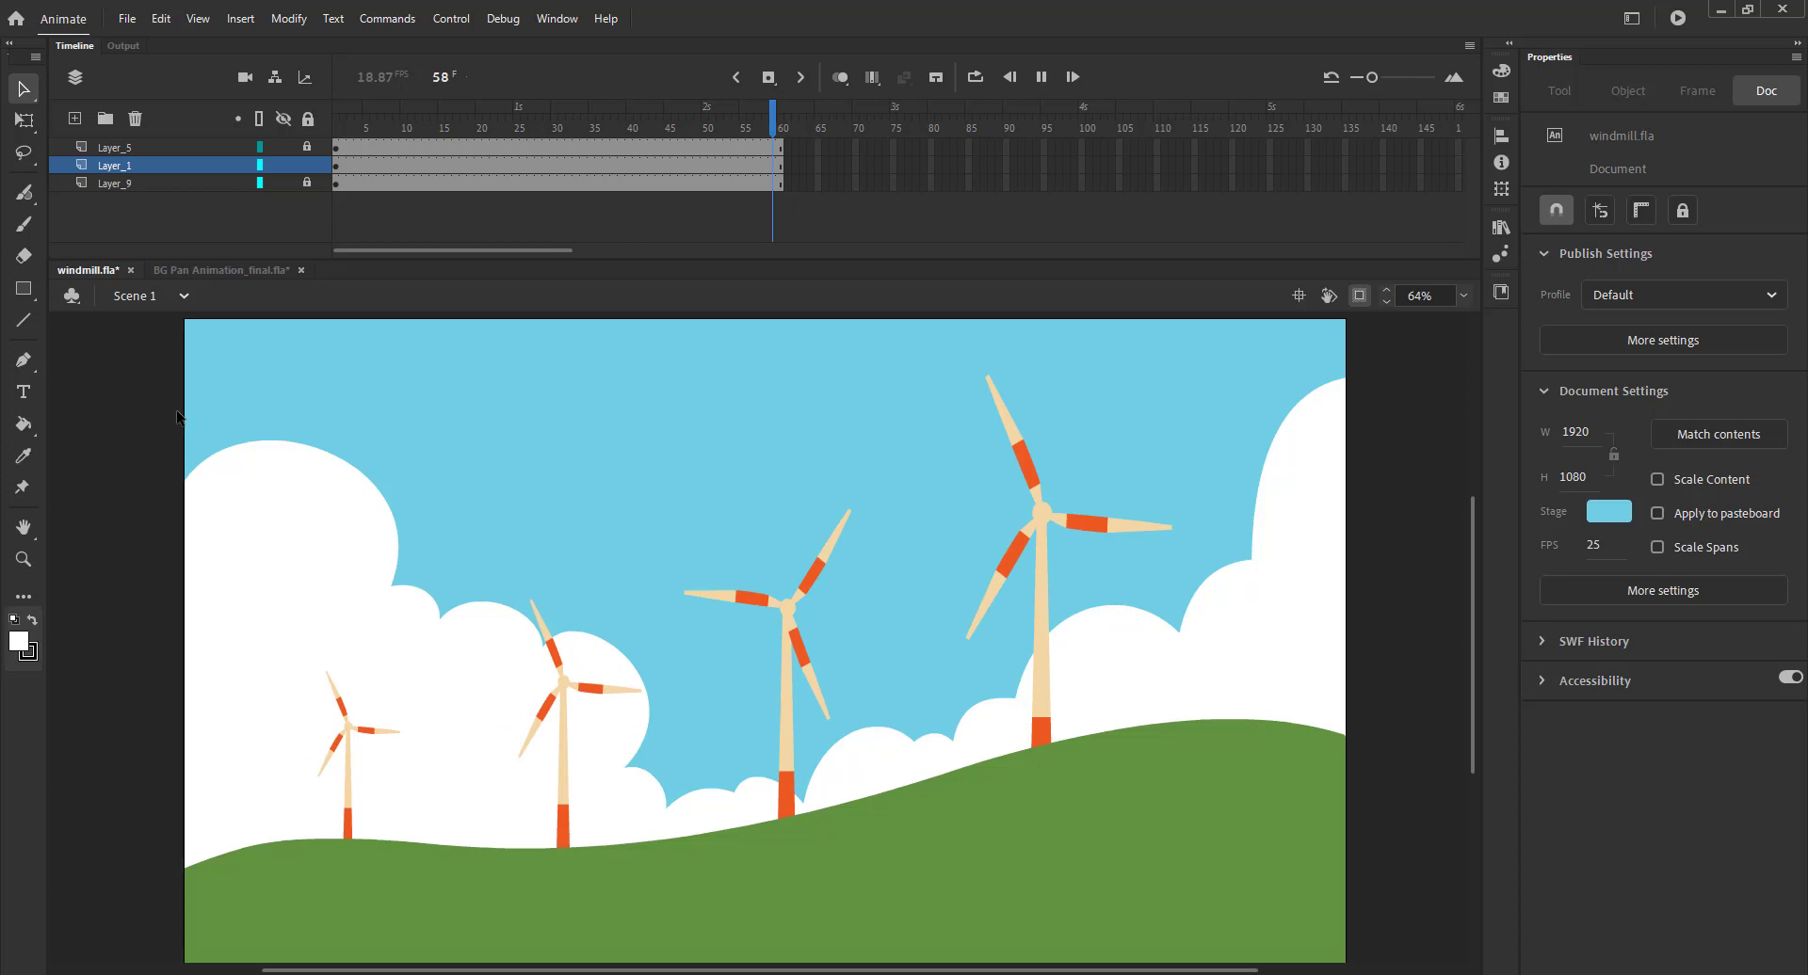
Slow the windmill 2 blades further by extending their rotation tween to frame 50, and play the main scene
{"action": "double_click", "coordinate": [756, 592]}
{"action": "double_click", "coordinate": [757, 586]}
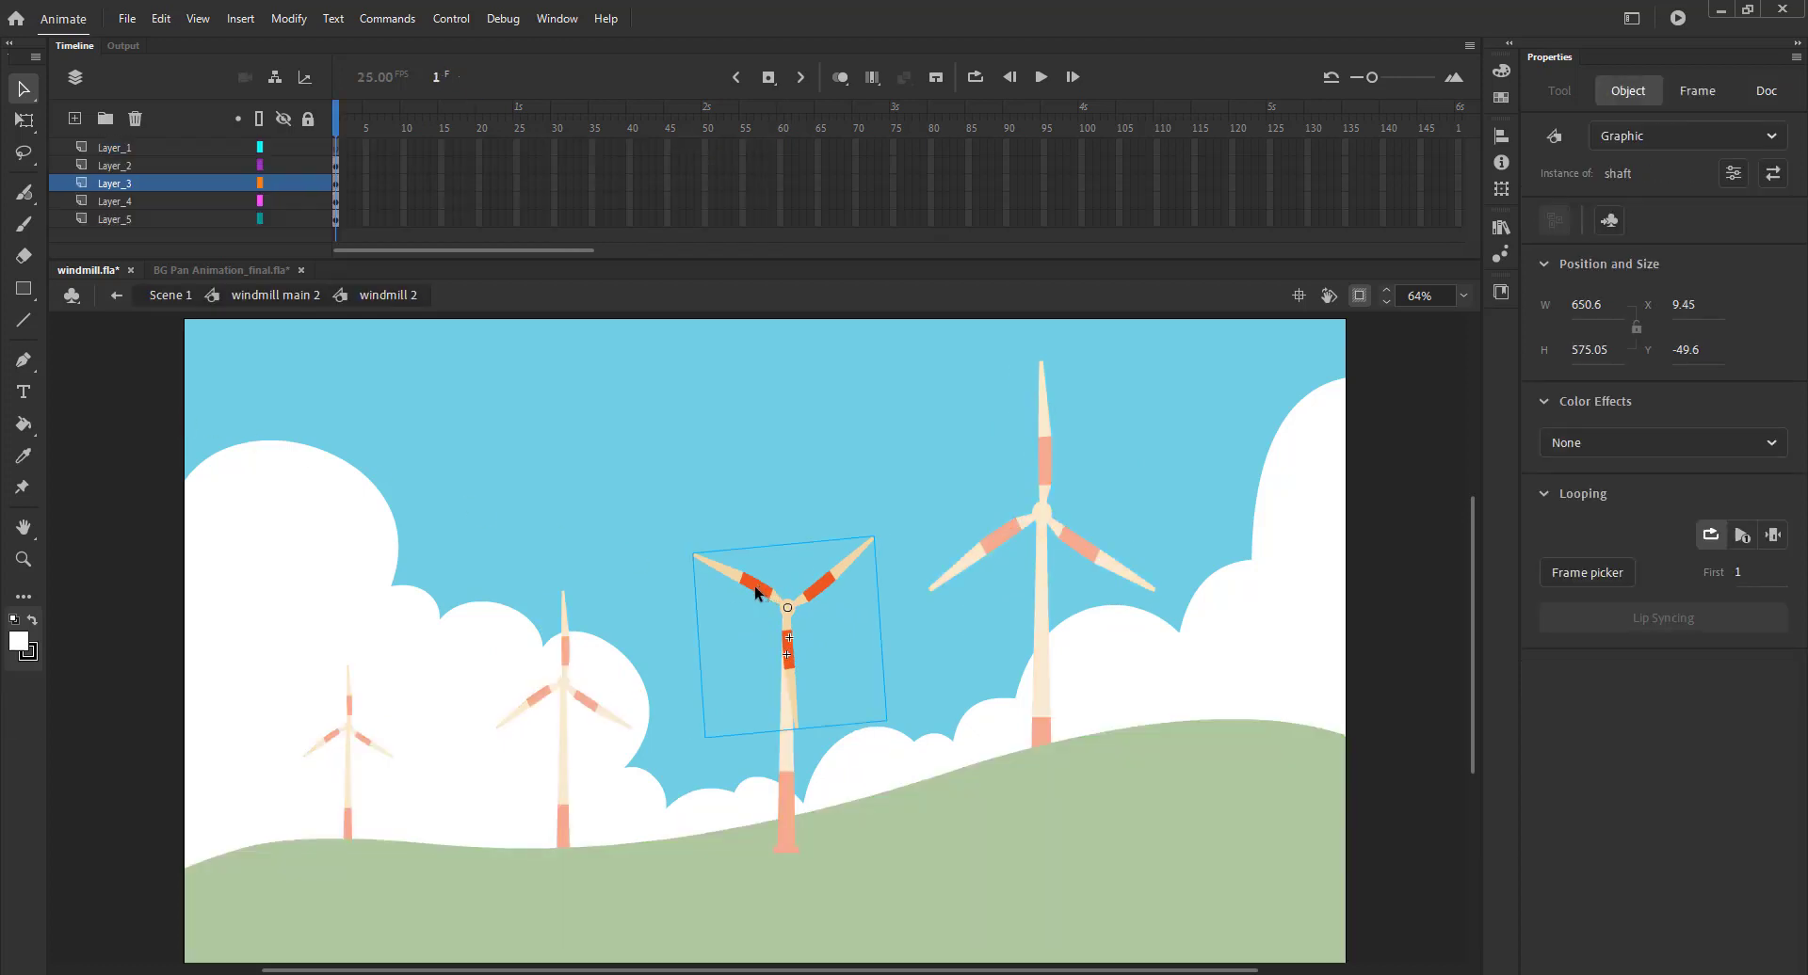
{"action": "left_click_drag", "start_coordinate": [703, 151], "coordinate": [707, 150]}
{"action": "left_click", "coordinate": [170, 296]}
{"action": "key", "text": "Return"}
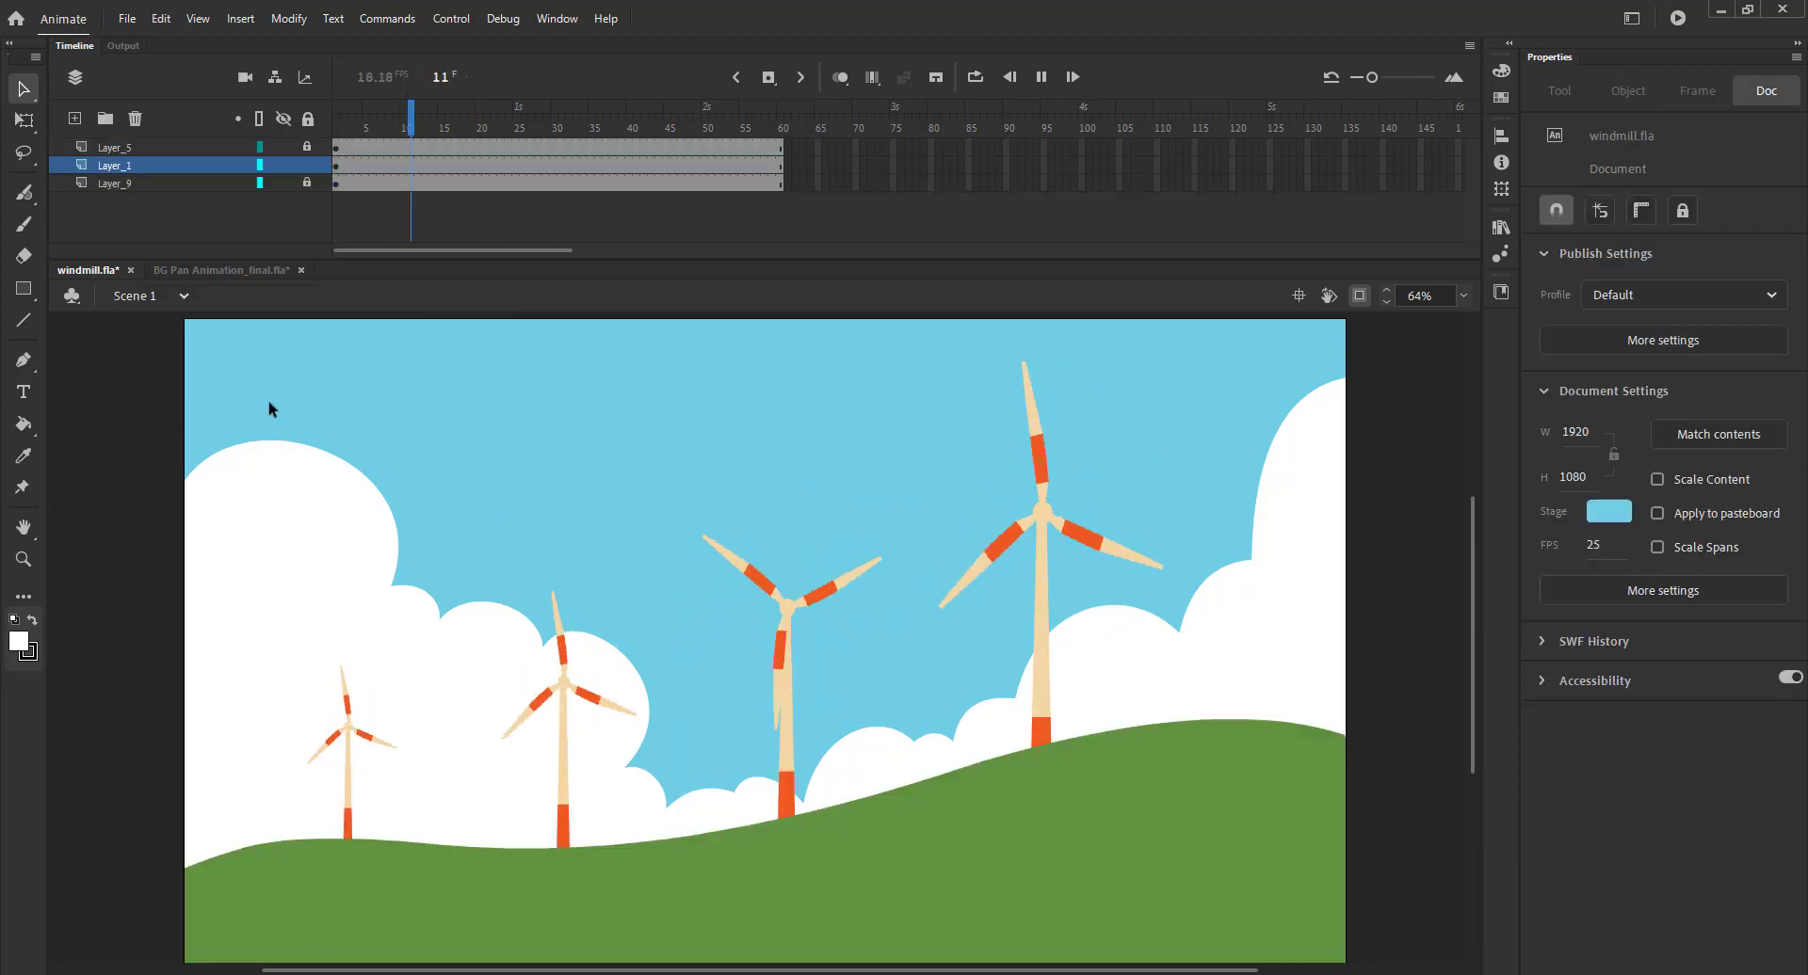
Duplicate the symbol of the third-largest windmill as "windmill main 3"
{"action": "left_click", "coordinate": [561, 684]}
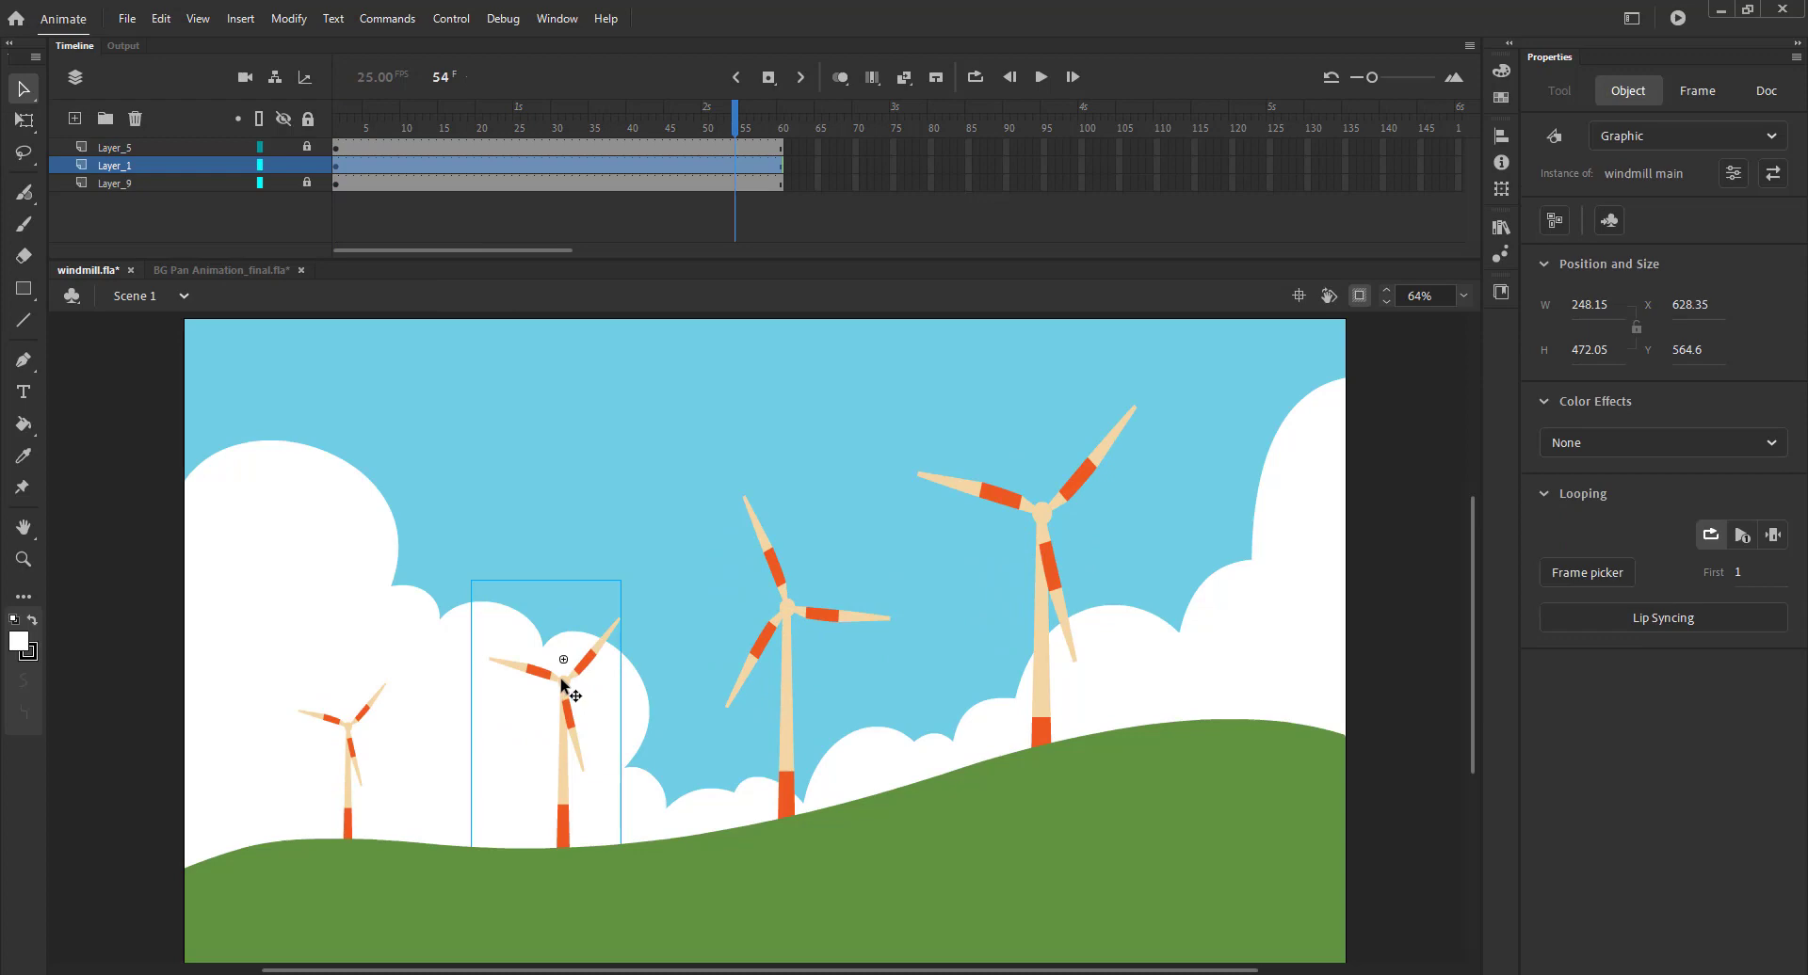
{"action": "right_click", "coordinate": [561, 685]}
{"action": "left_click", "coordinate": [674, 840]}
{"action": "type", "text": "3"}
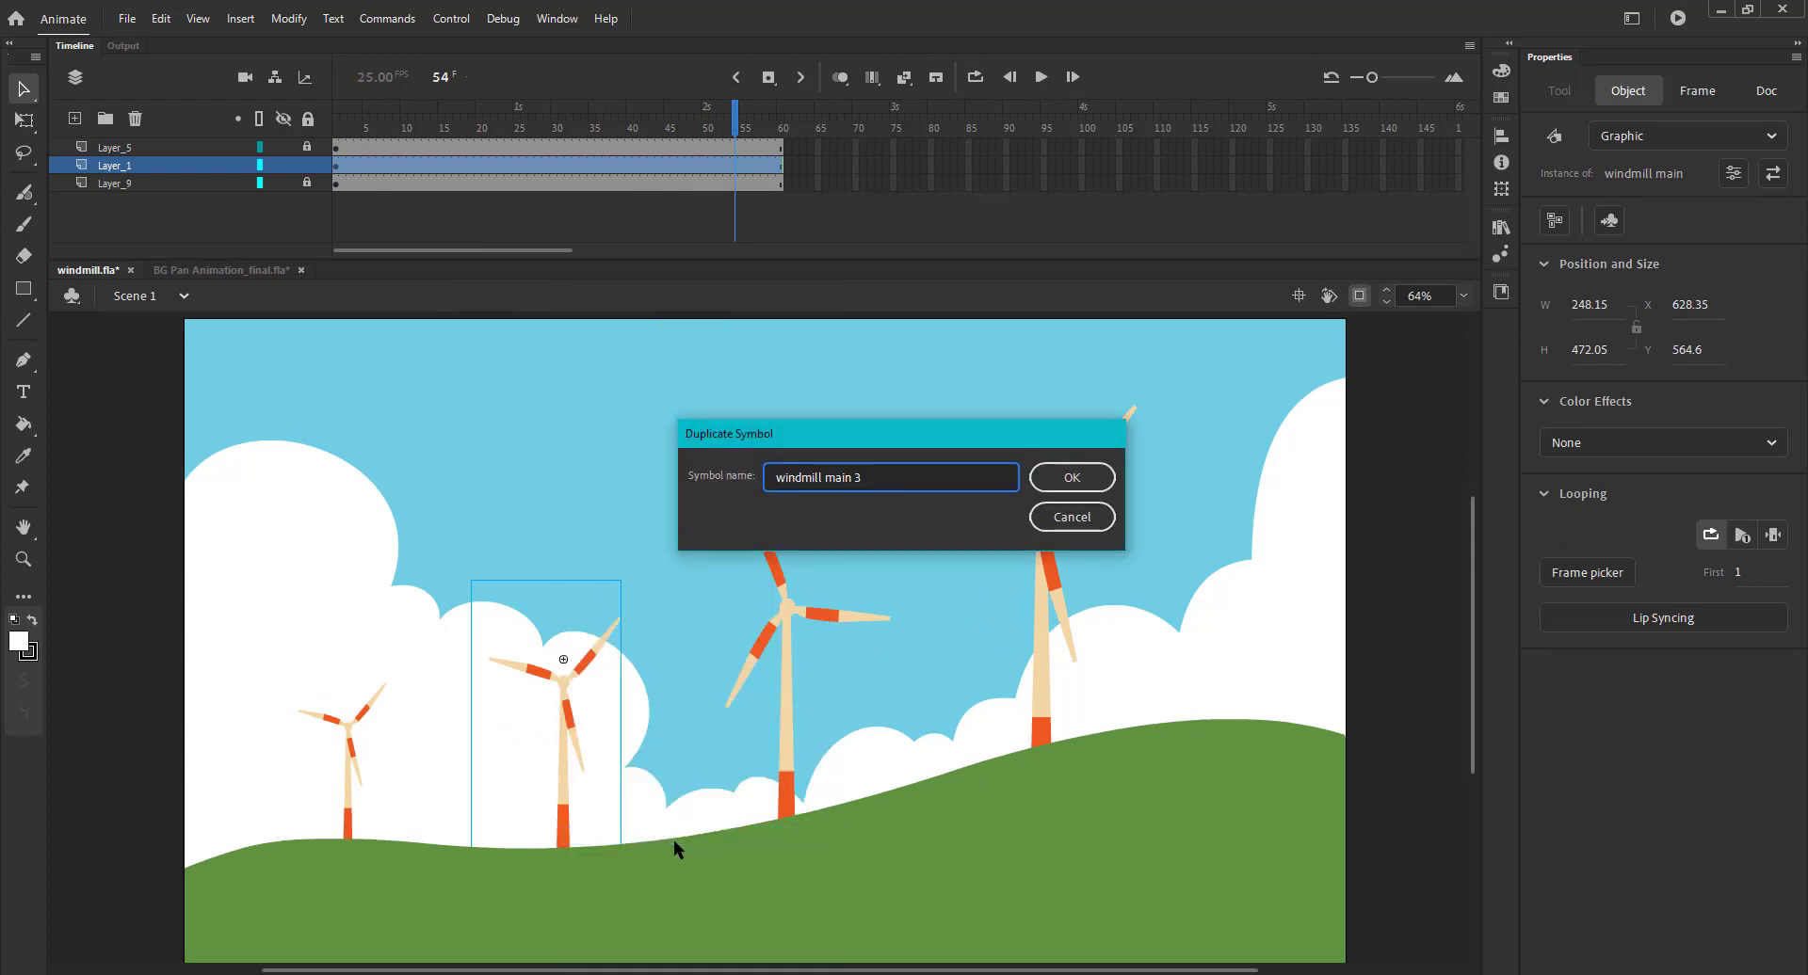
{"action": "key", "text": "Return"}
Inside windmill main 3, duplicate the rotating blades' symbol as "windmill 3"
{"action": "double_click", "coordinate": [565, 687]}
{"action": "right_click", "coordinate": [570, 694]}
{"action": "left_click", "coordinate": [685, 836]}
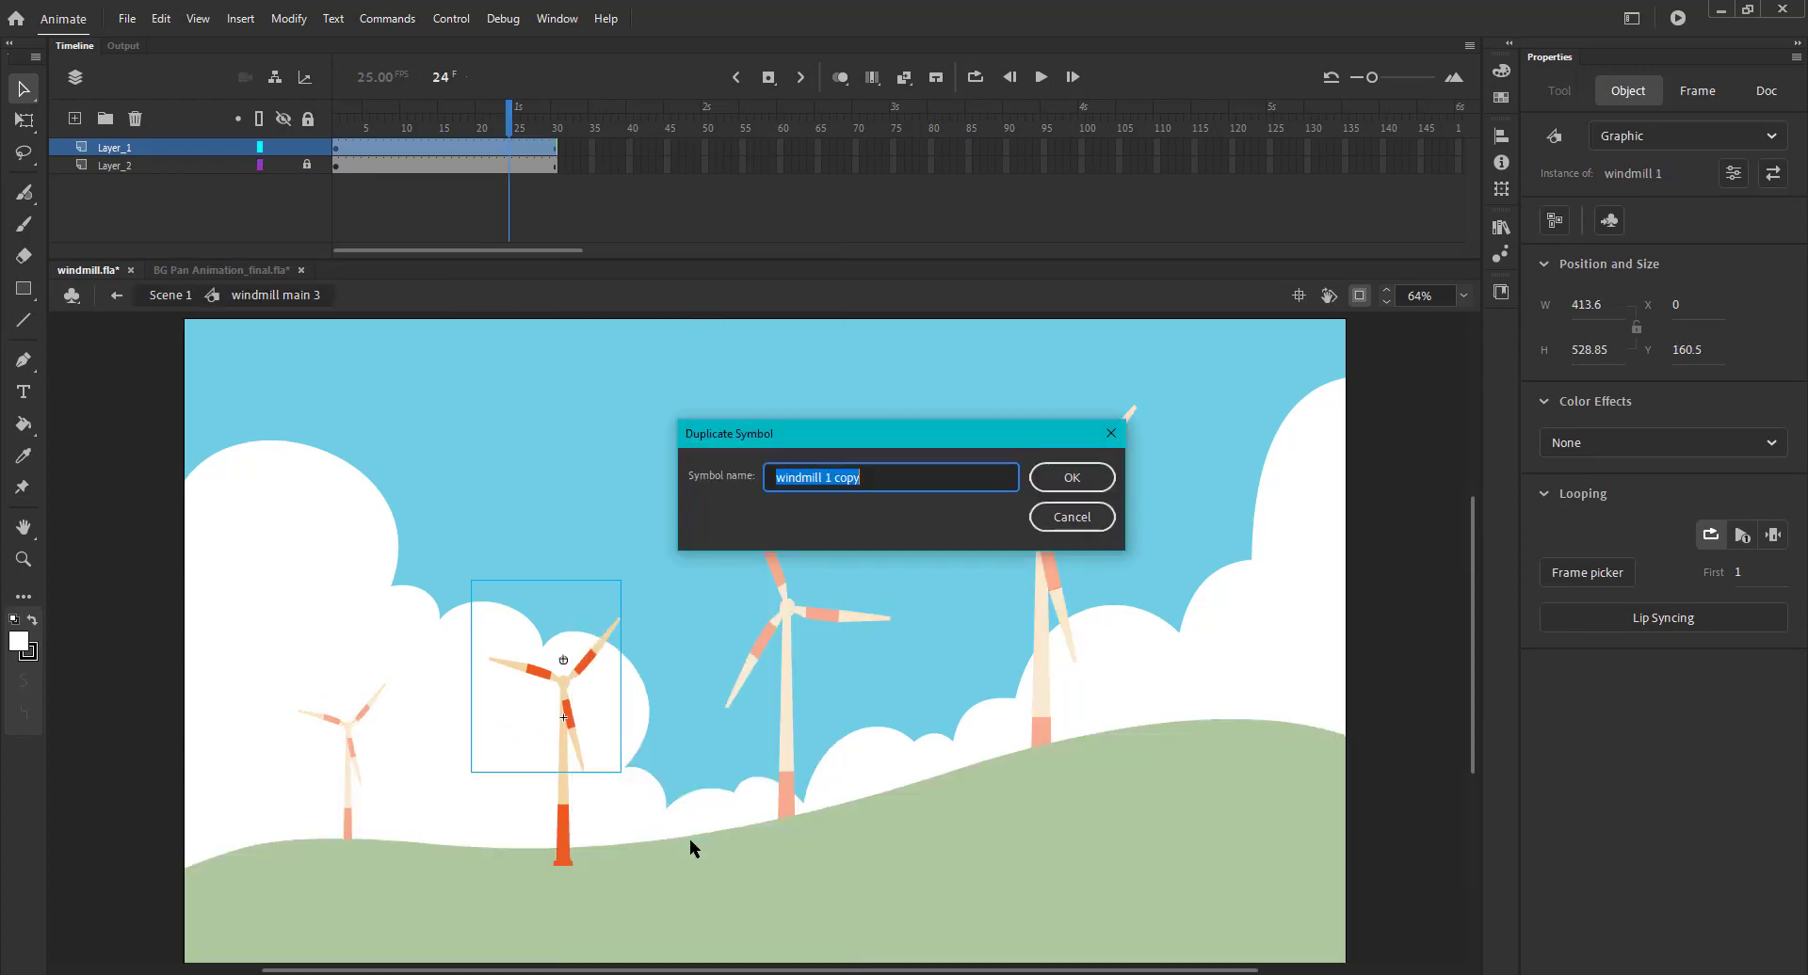
{"action": "type", "text": "windmill 3"}
{"action": "key", "text": "Return"}
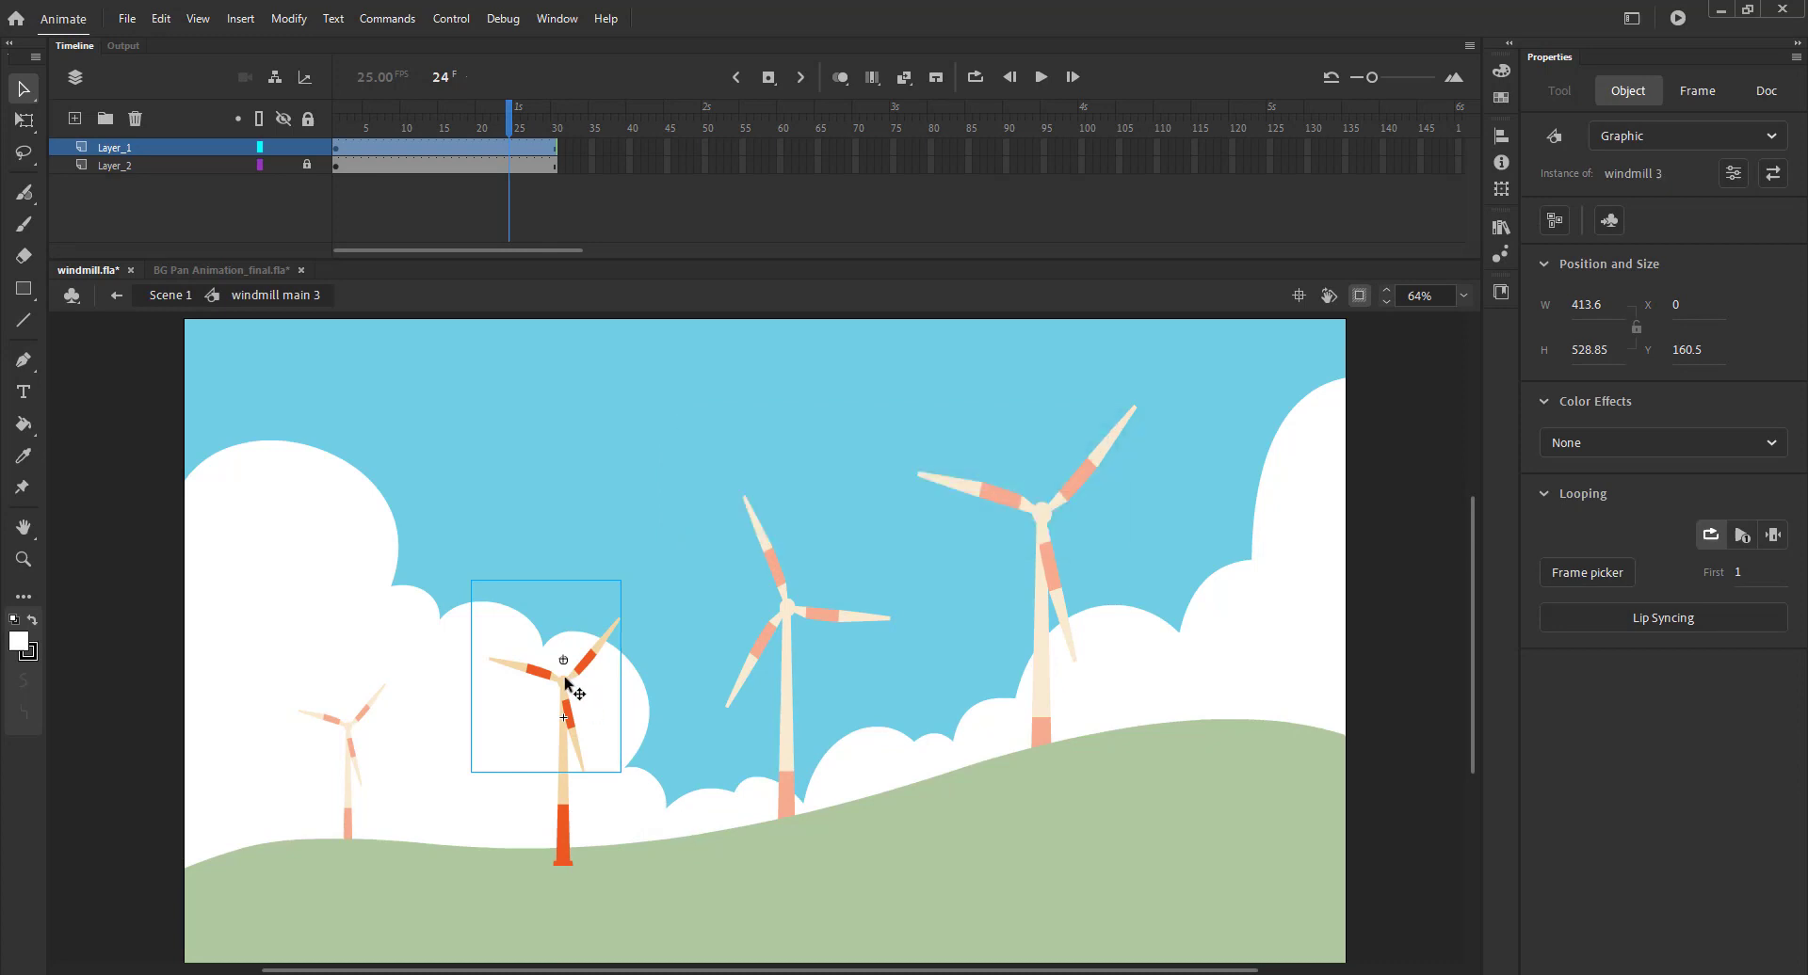
Extend the windmill 3 rotation tween and both windmill main 3 layers to frame 60, and return to the scene
{"action": "double_click", "coordinate": [565, 686]}
{"action": "left_click_drag", "start_coordinate": [557, 147], "coordinate": [780, 147]}
{"action": "left_click", "coordinate": [280, 298]}
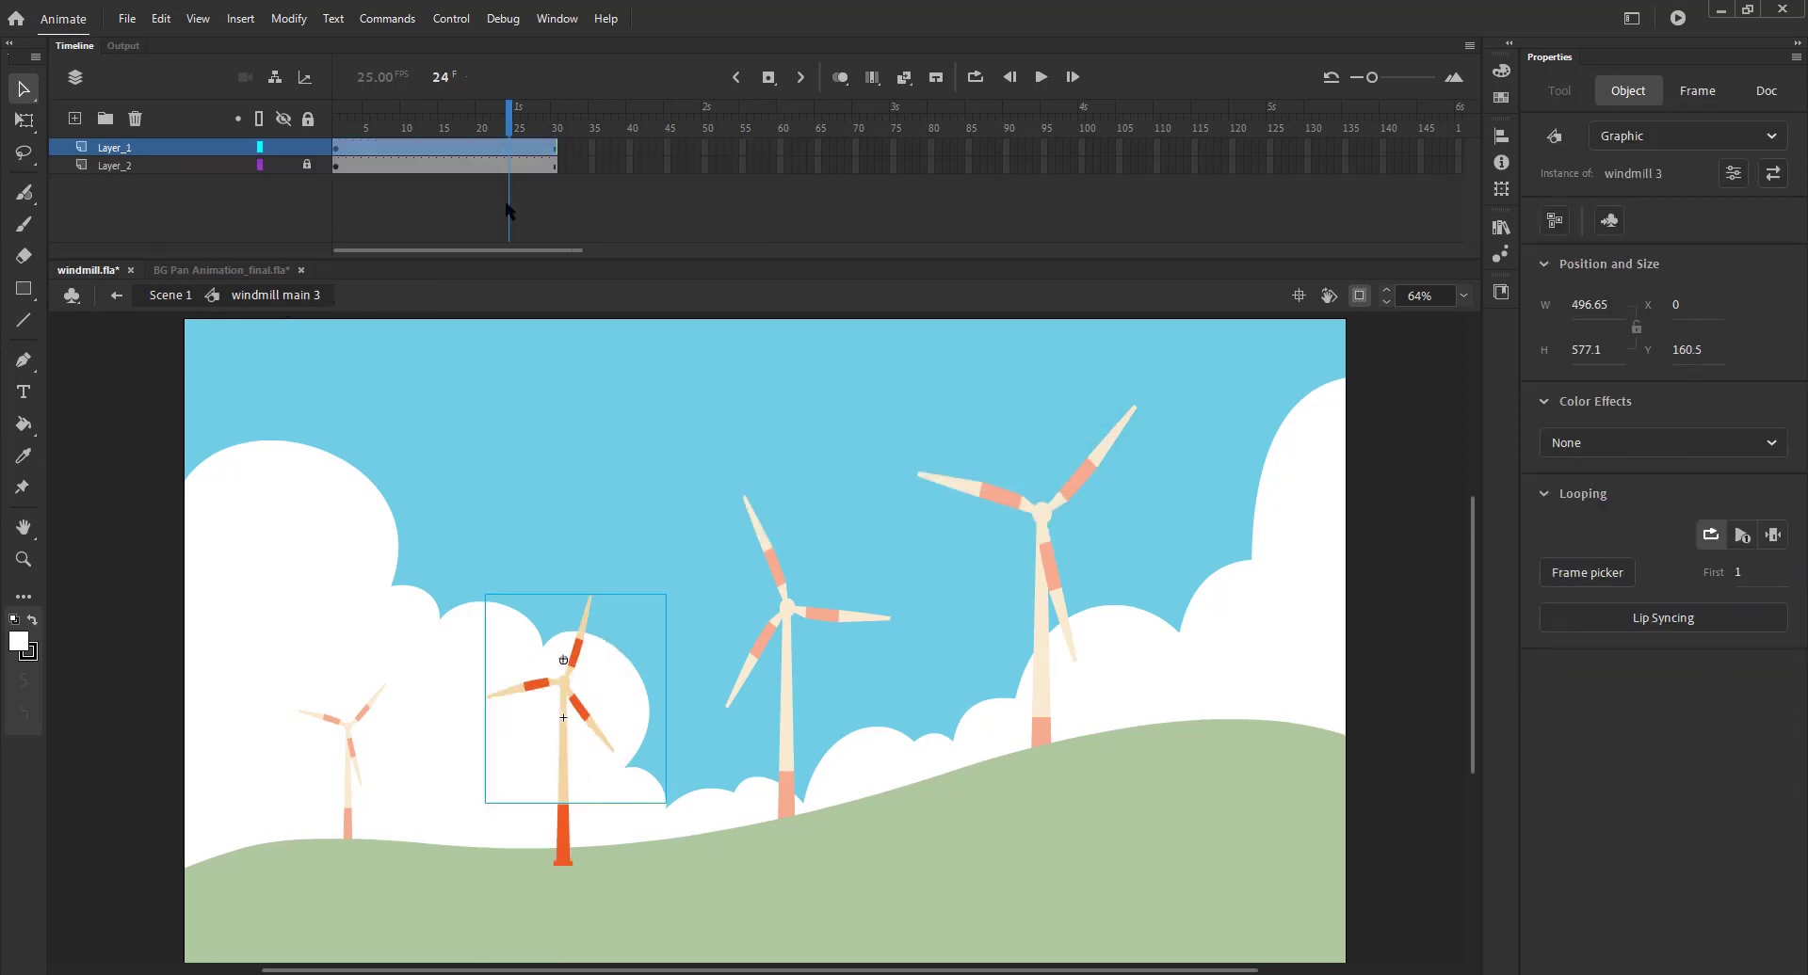
{"action": "left_click_drag", "start_coordinate": [629, 148], "coordinate": [778, 164]}
{"action": "left_click", "coordinate": [168, 294]}
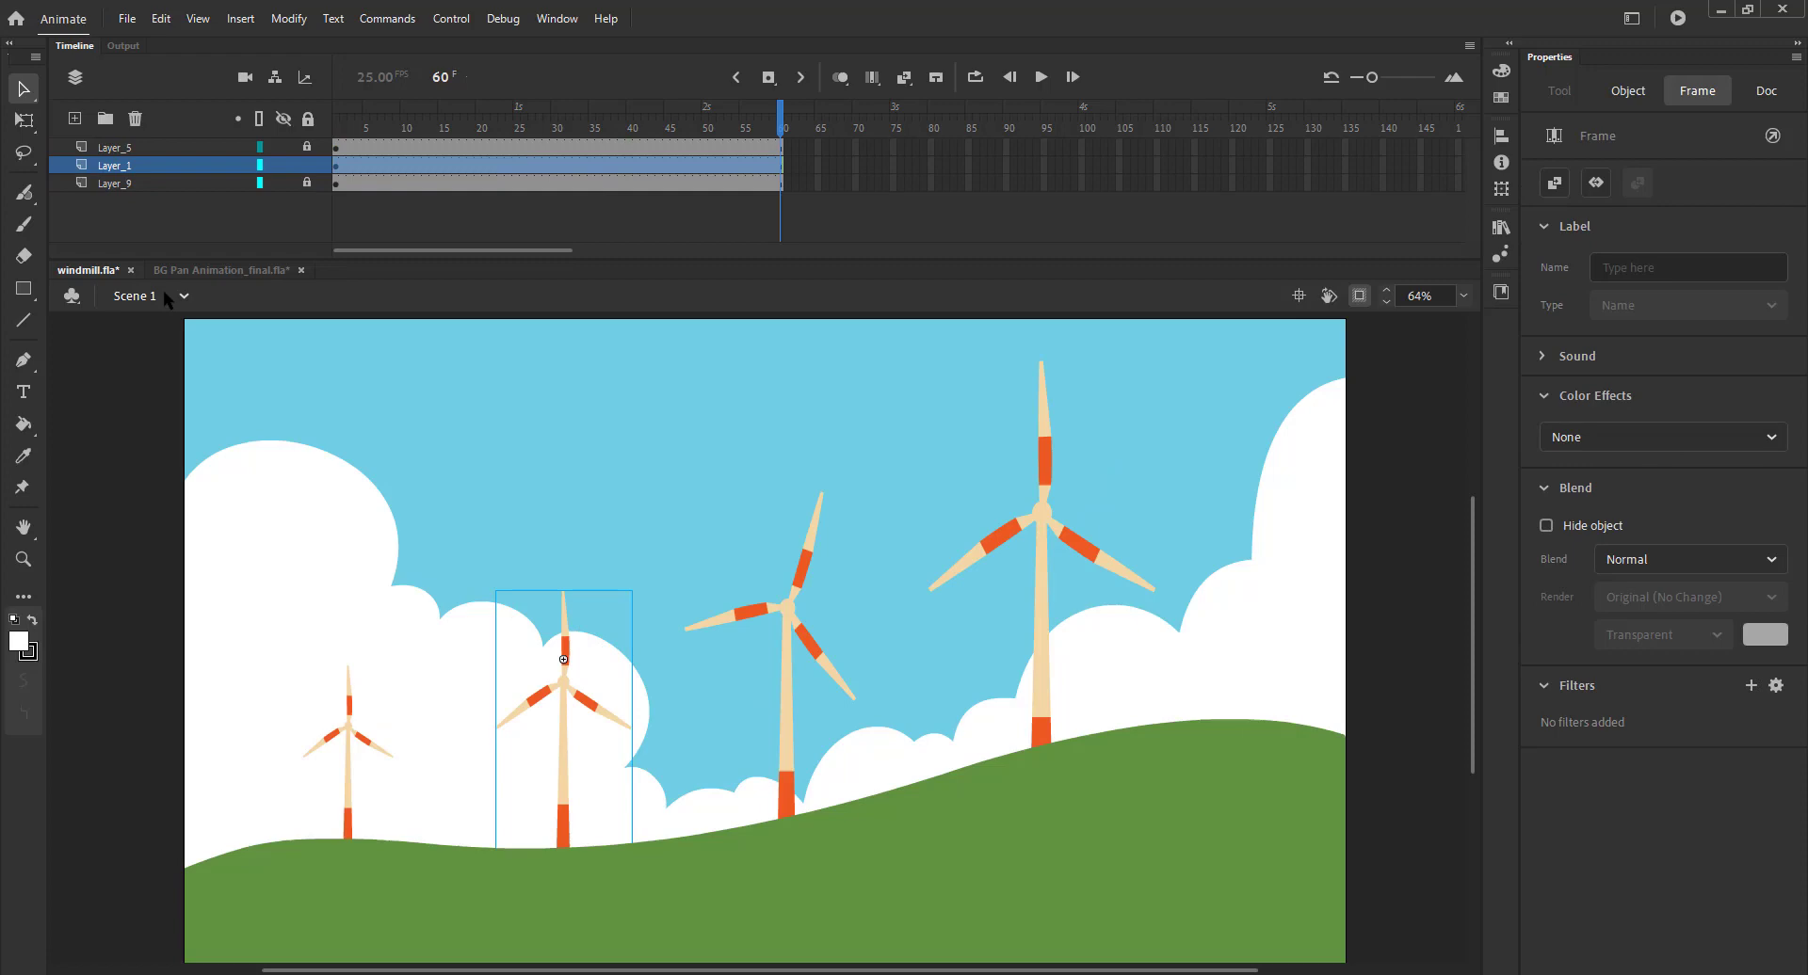
Duplicate the symbol of the smallest, leftmost windmill as "windmill main 4"
{"action": "left_click", "coordinate": [349, 739]}
{"action": "right_click", "coordinate": [349, 739]}
{"action": "left_click", "coordinate": [387, 591]}
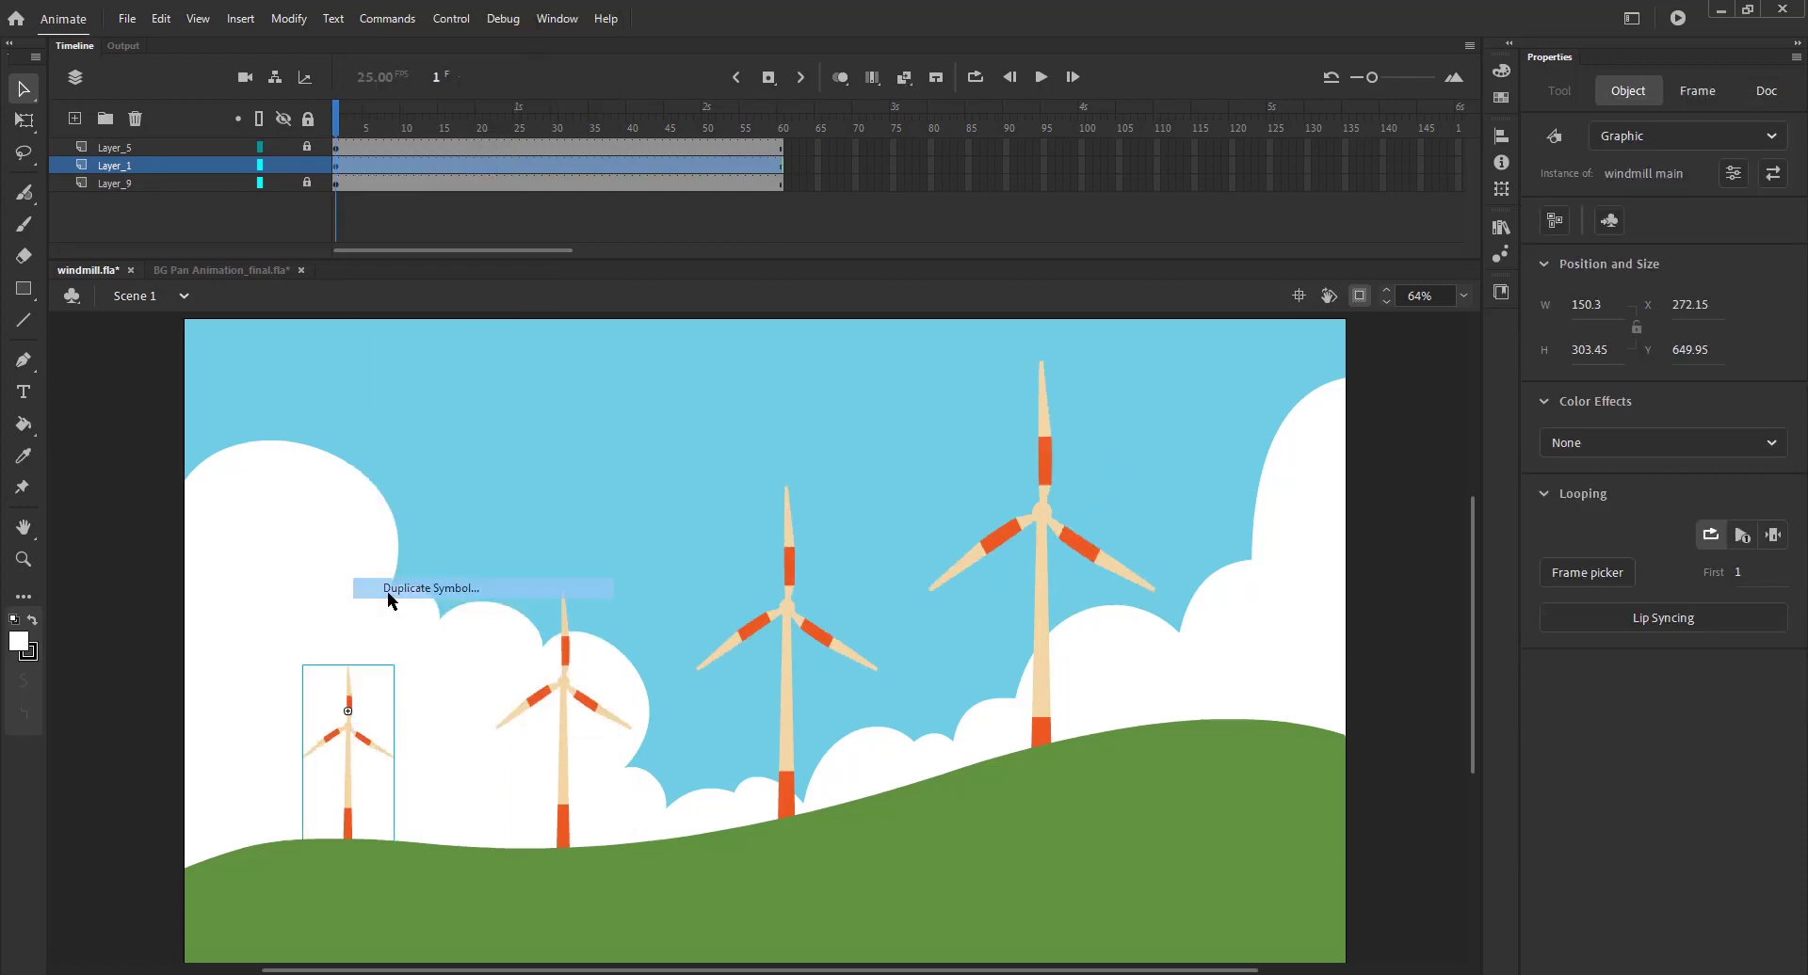
{"action": "type", "text": "4"}
{"action": "key", "text": "Return"}
Inside windmill main 4, duplicate the rotating blades' symbol as "windmill 4"
{"action": "double_click", "coordinate": [347, 728]}
{"action": "right_click", "coordinate": [359, 711]}
{"action": "left_click", "coordinate": [397, 584]}
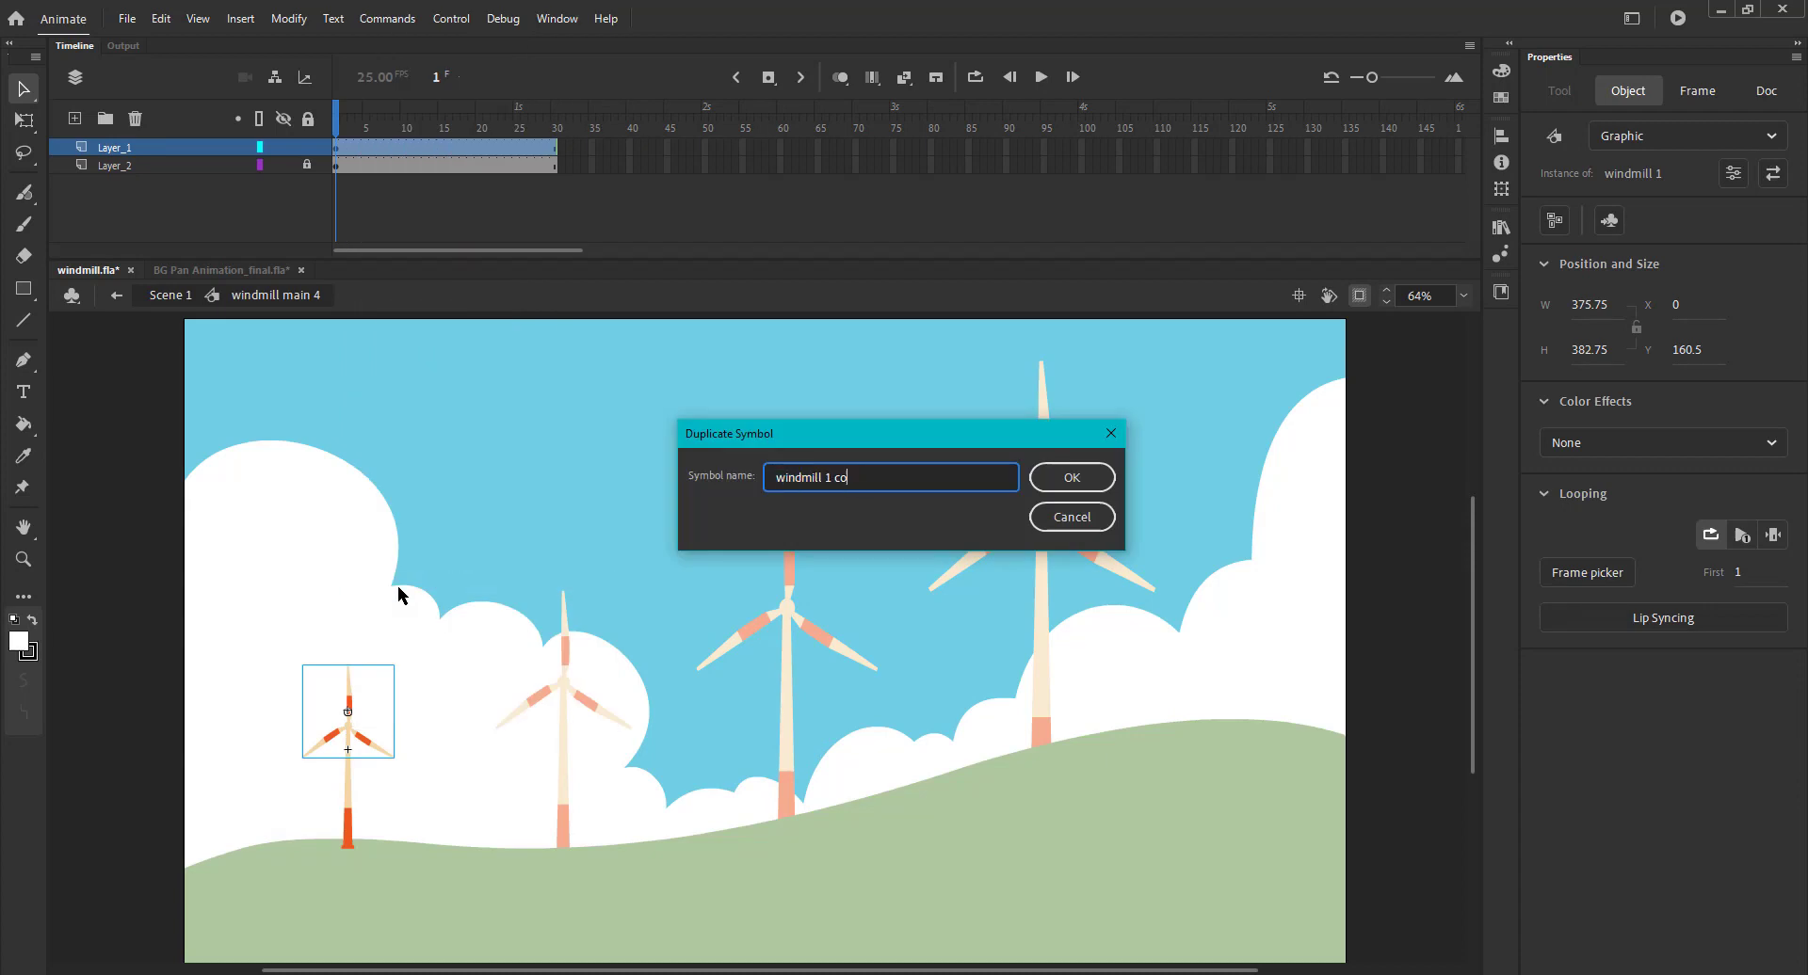
{"action": "key", "text": "BackSpace"}
{"action": "type", "text": "4"}
{"action": "key", "text": "Return"}
Inside windmill 4, extend the blades' rotation tween to frame 80 and return to the main scene
{"action": "double_click", "coordinate": [349, 725]}
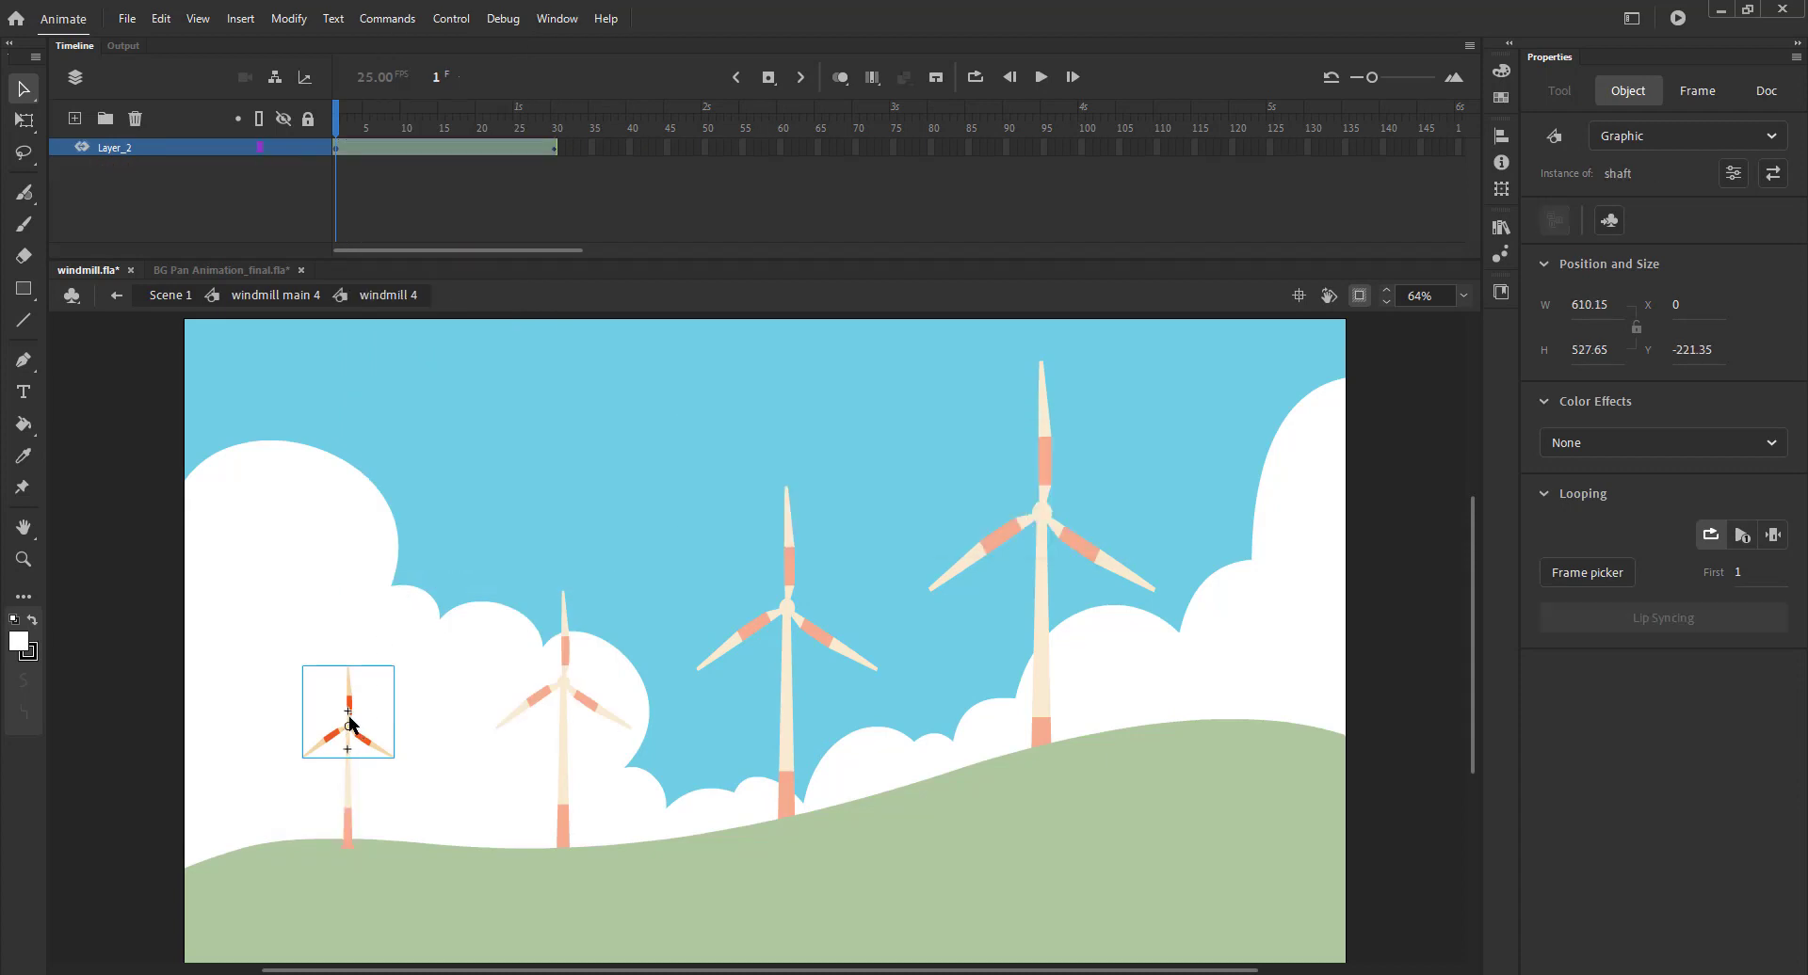
{"action": "left_click_drag", "start_coordinate": [555, 147], "coordinate": [931, 152]}
{"action": "left_click", "coordinate": [170, 296]}
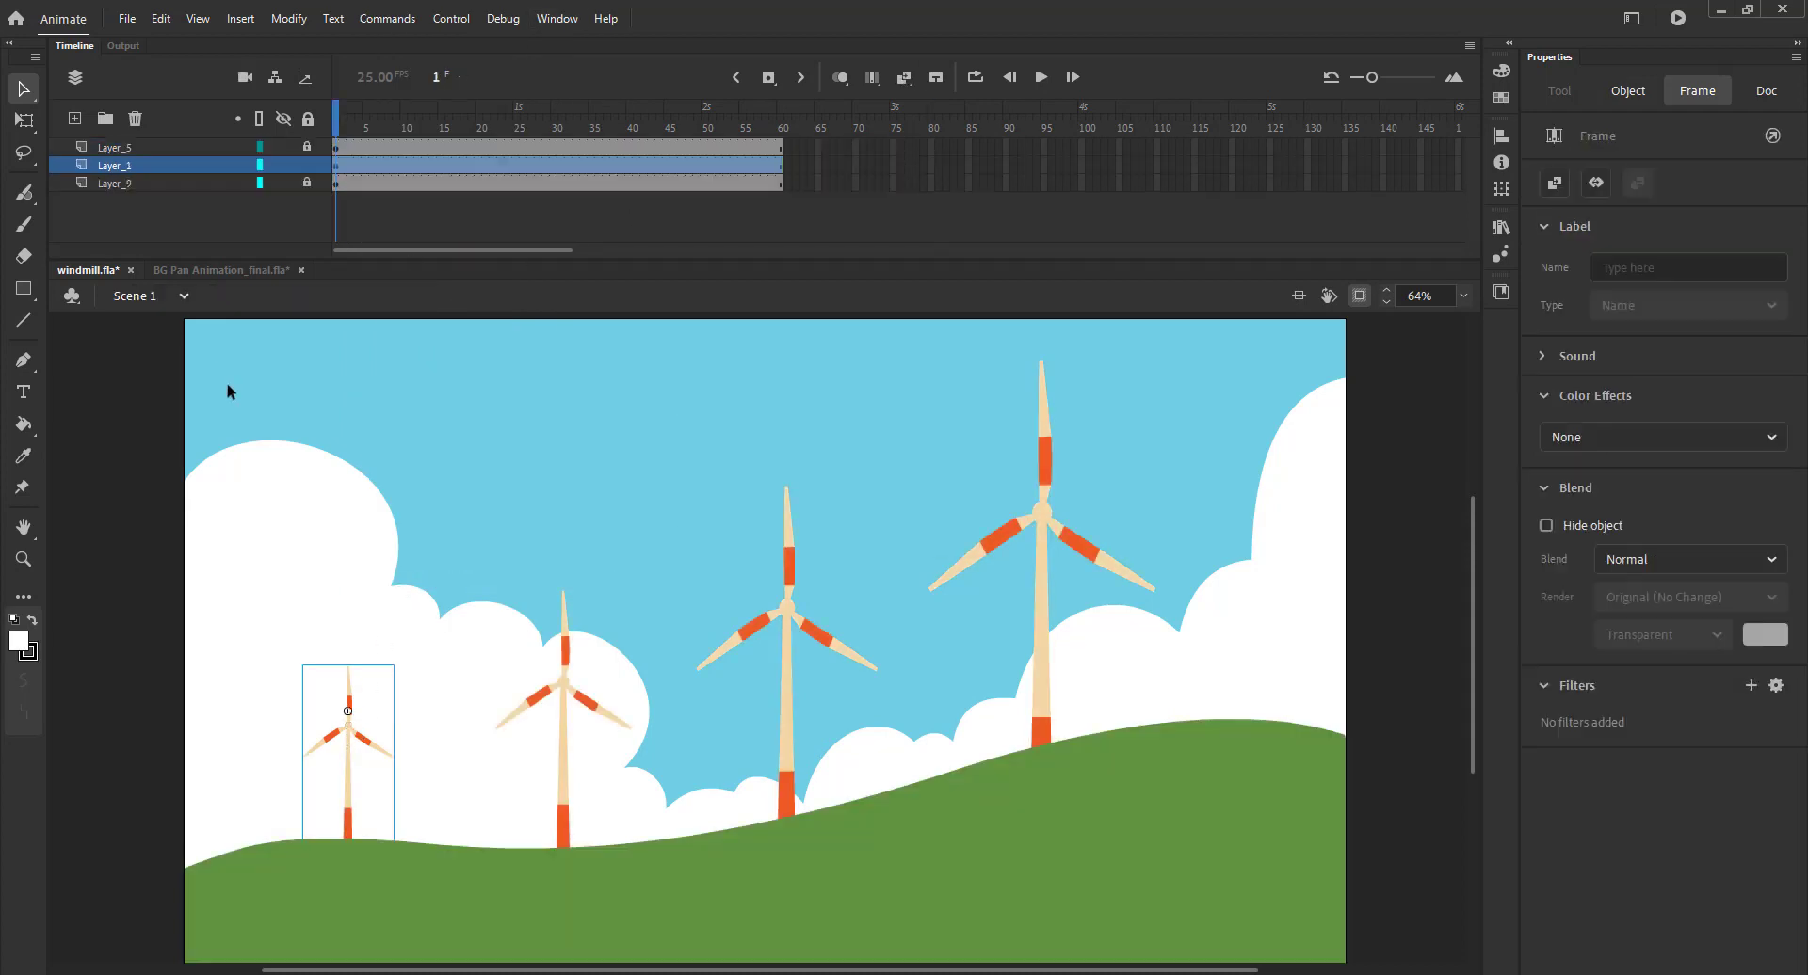
Extend all three layers of the main scene to frame 250 and play the animation from the start
{"action": "left_click", "coordinate": [227, 393]}
{"action": "left_click_drag", "start_coordinate": [366, 252], "coordinate": [475, 251]}
{"action": "left_click_drag", "start_coordinate": [840, 145], "coordinate": [1281, 187]}
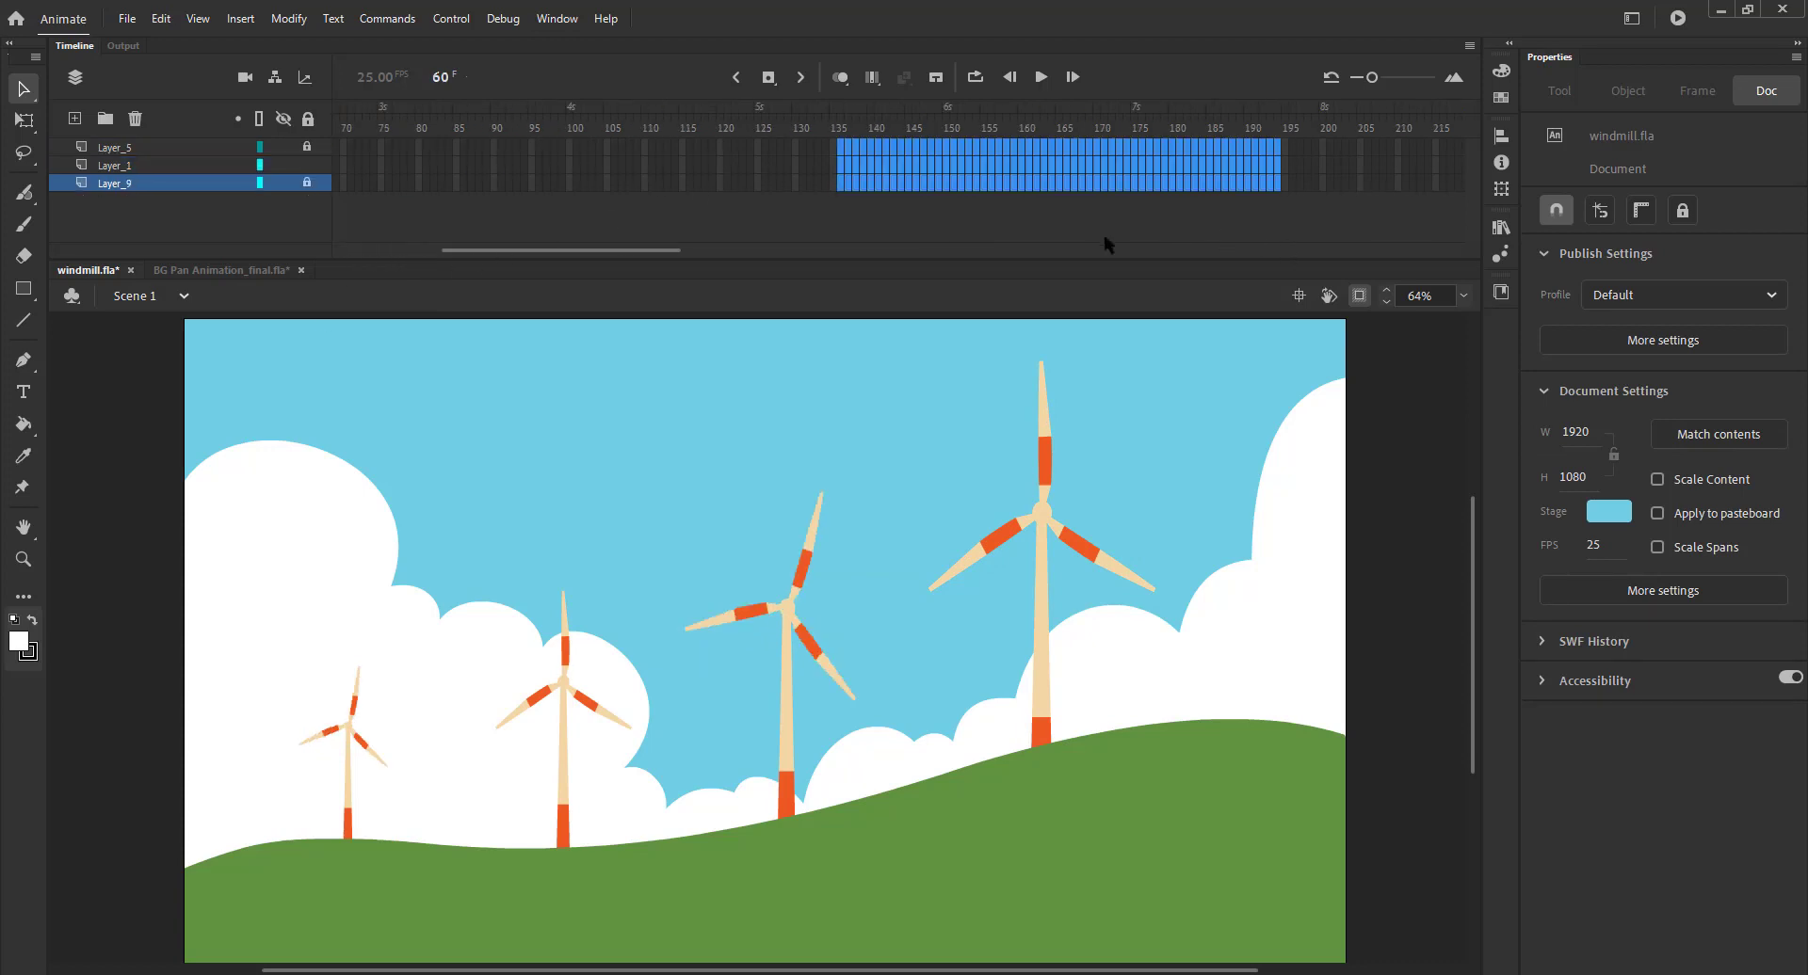
{"action": "left_click_drag", "start_coordinate": [651, 252], "coordinate": [804, 252]}
{"action": "left_click_drag", "start_coordinate": [840, 146], "coordinate": [968, 194]}
{"action": "key", "text": "F5"}
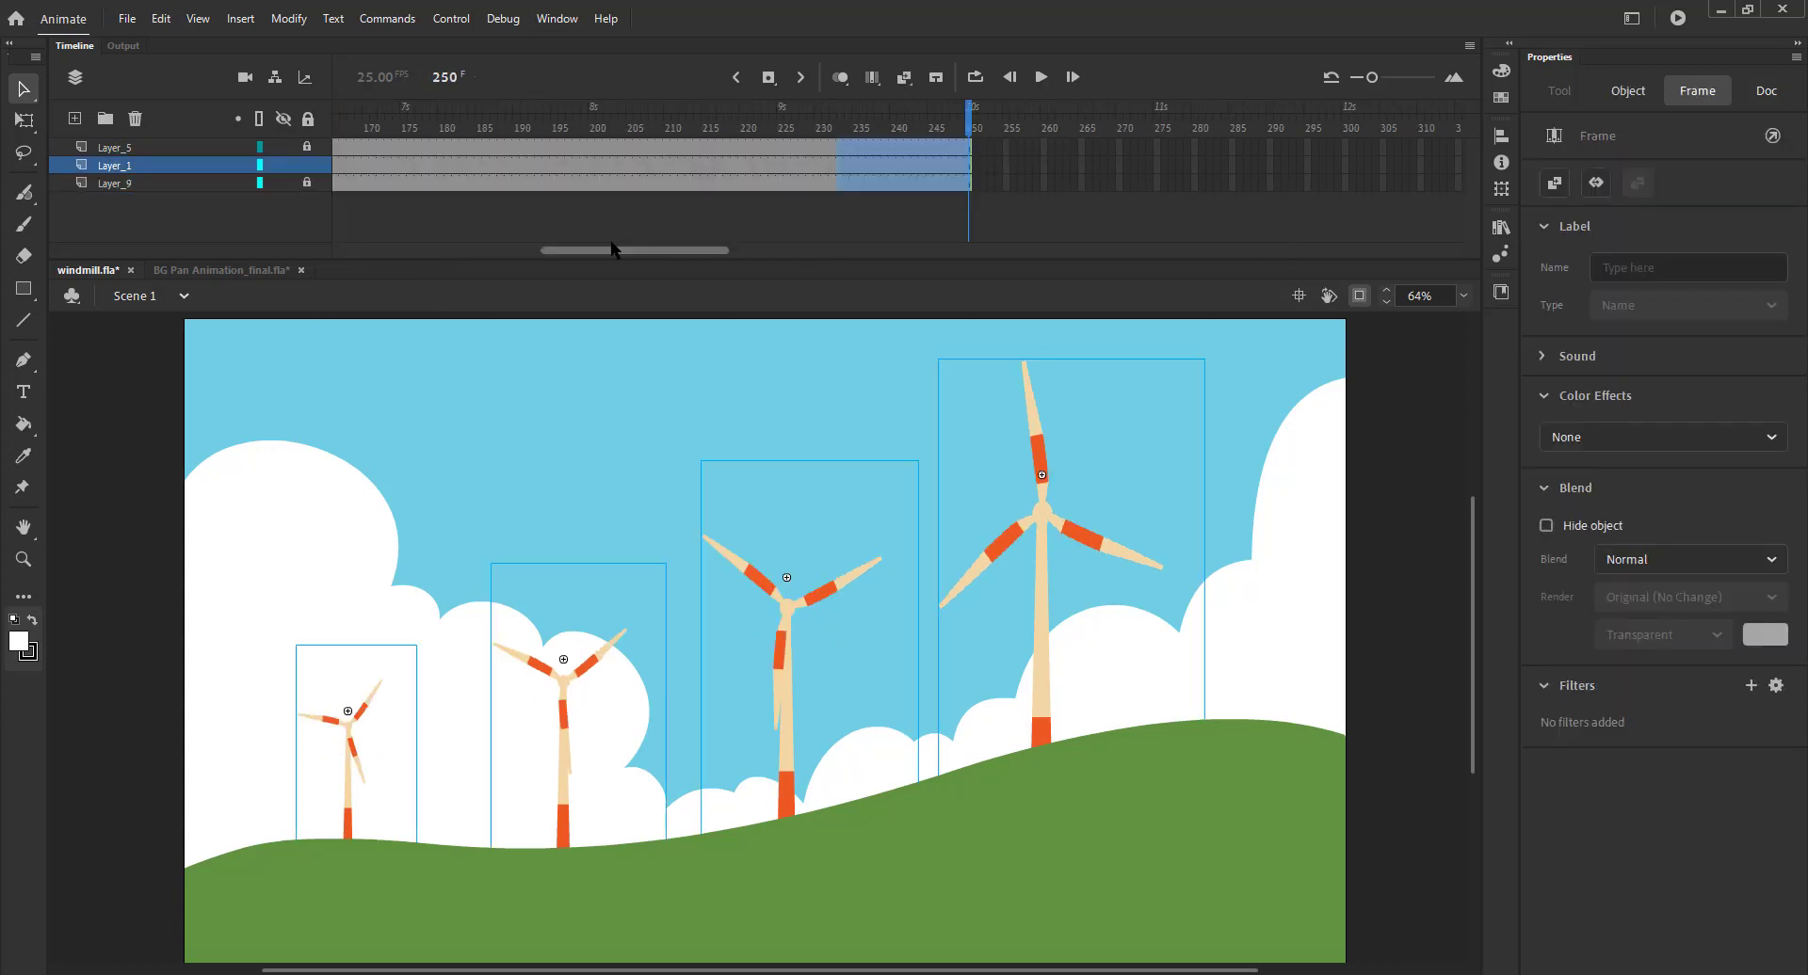
{"action": "left_click", "coordinate": [141, 381]}
{"action": "left_click_drag", "start_coordinate": [581, 251], "coordinate": [366, 250]}
{"action": "key", "text": "Return"}
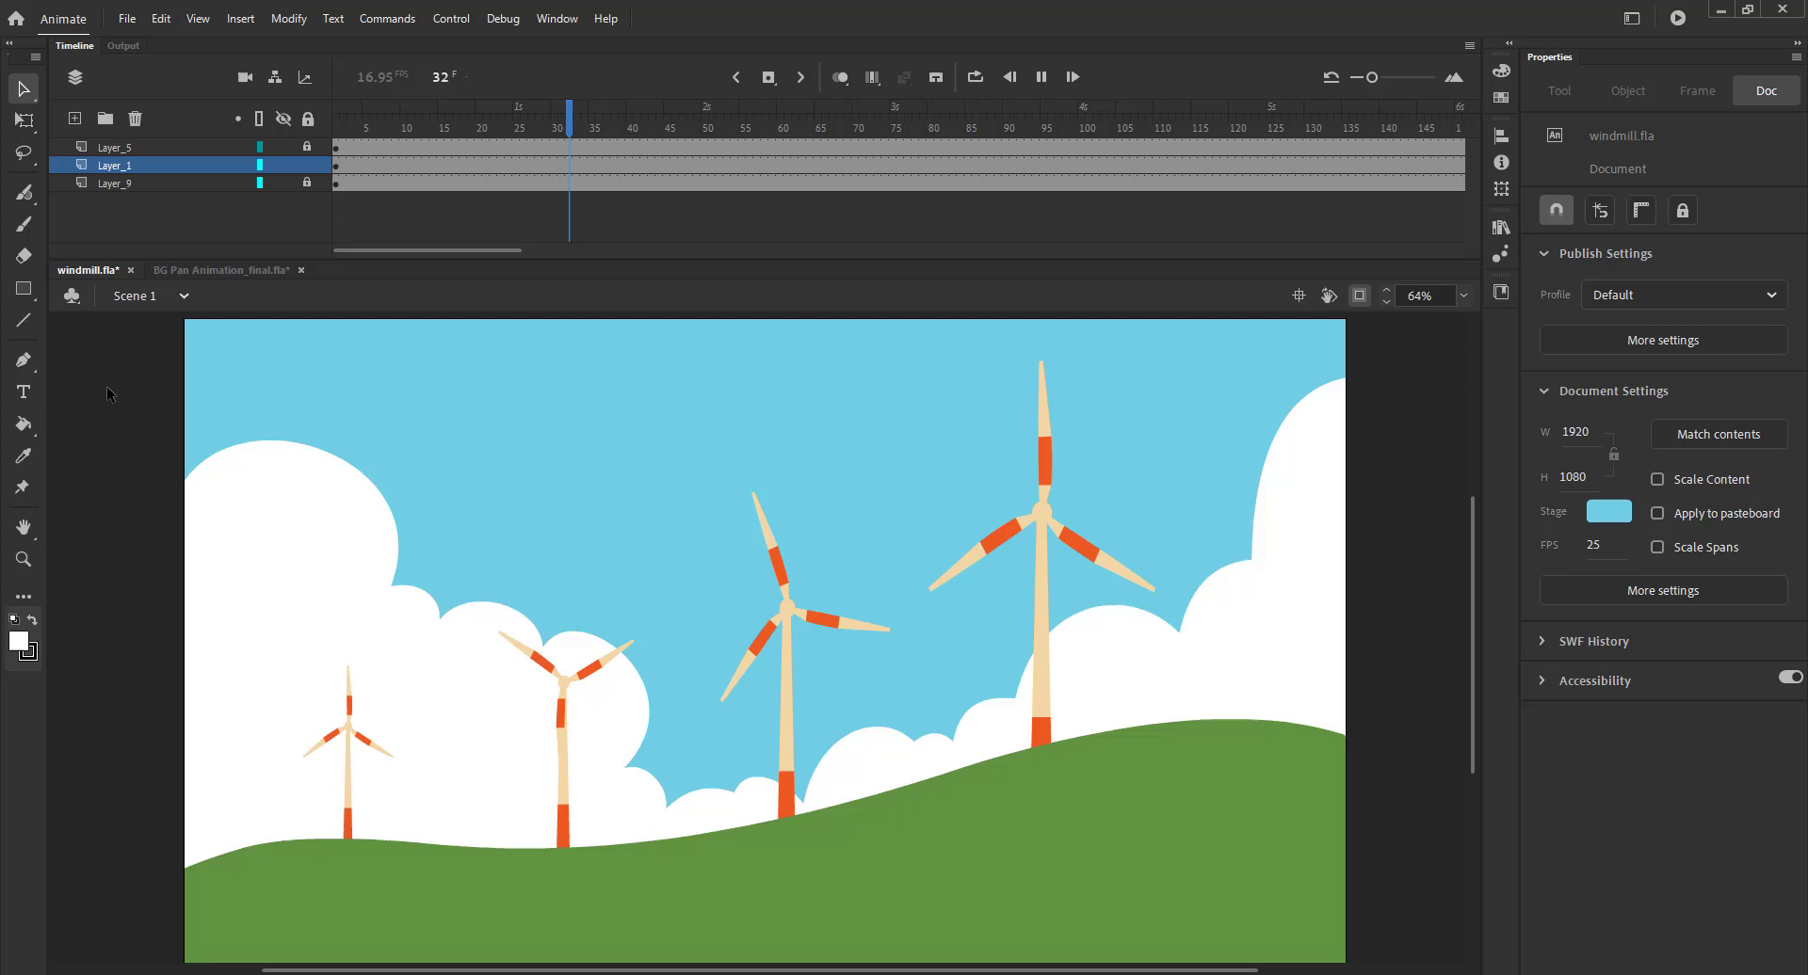
Extend both layers of windmill main 4 to frame 80 and check the blades' tween inside windmill 4
{"action": "double_click", "coordinate": [351, 729]}
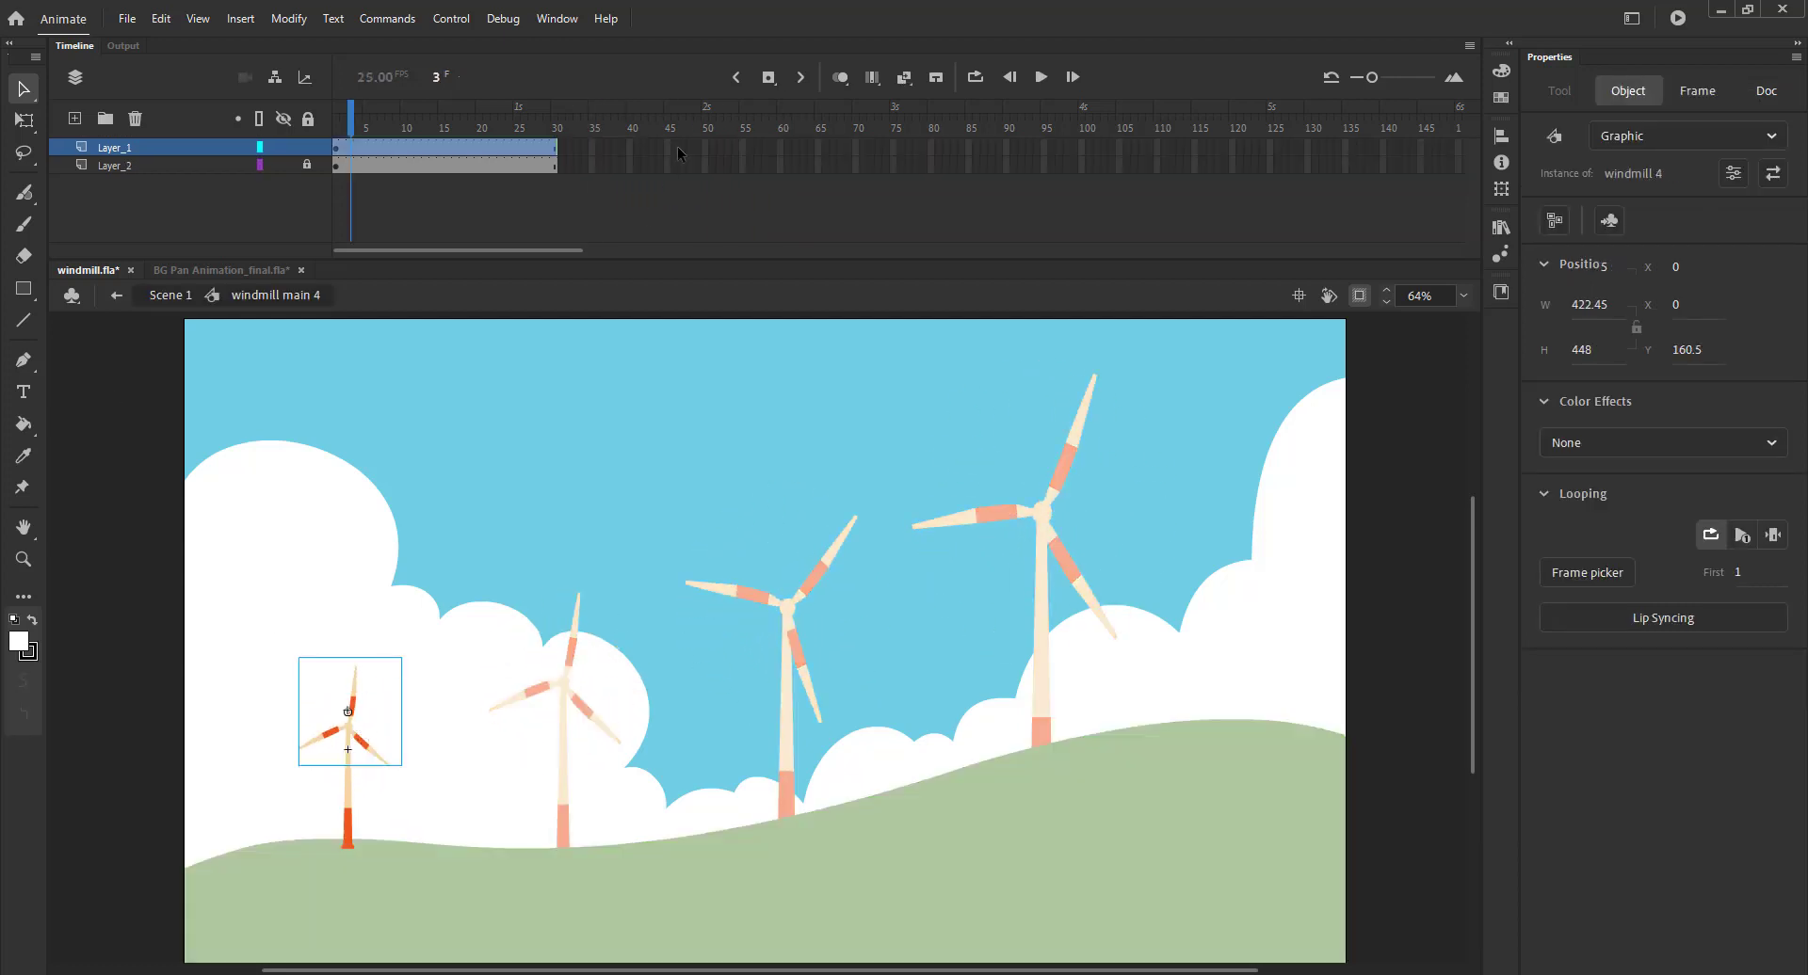
{"action": "left_click_drag", "start_coordinate": [676, 151], "coordinate": [931, 183]}
{"action": "key", "text": "F5"}
{"action": "double_click", "coordinate": [349, 684]}
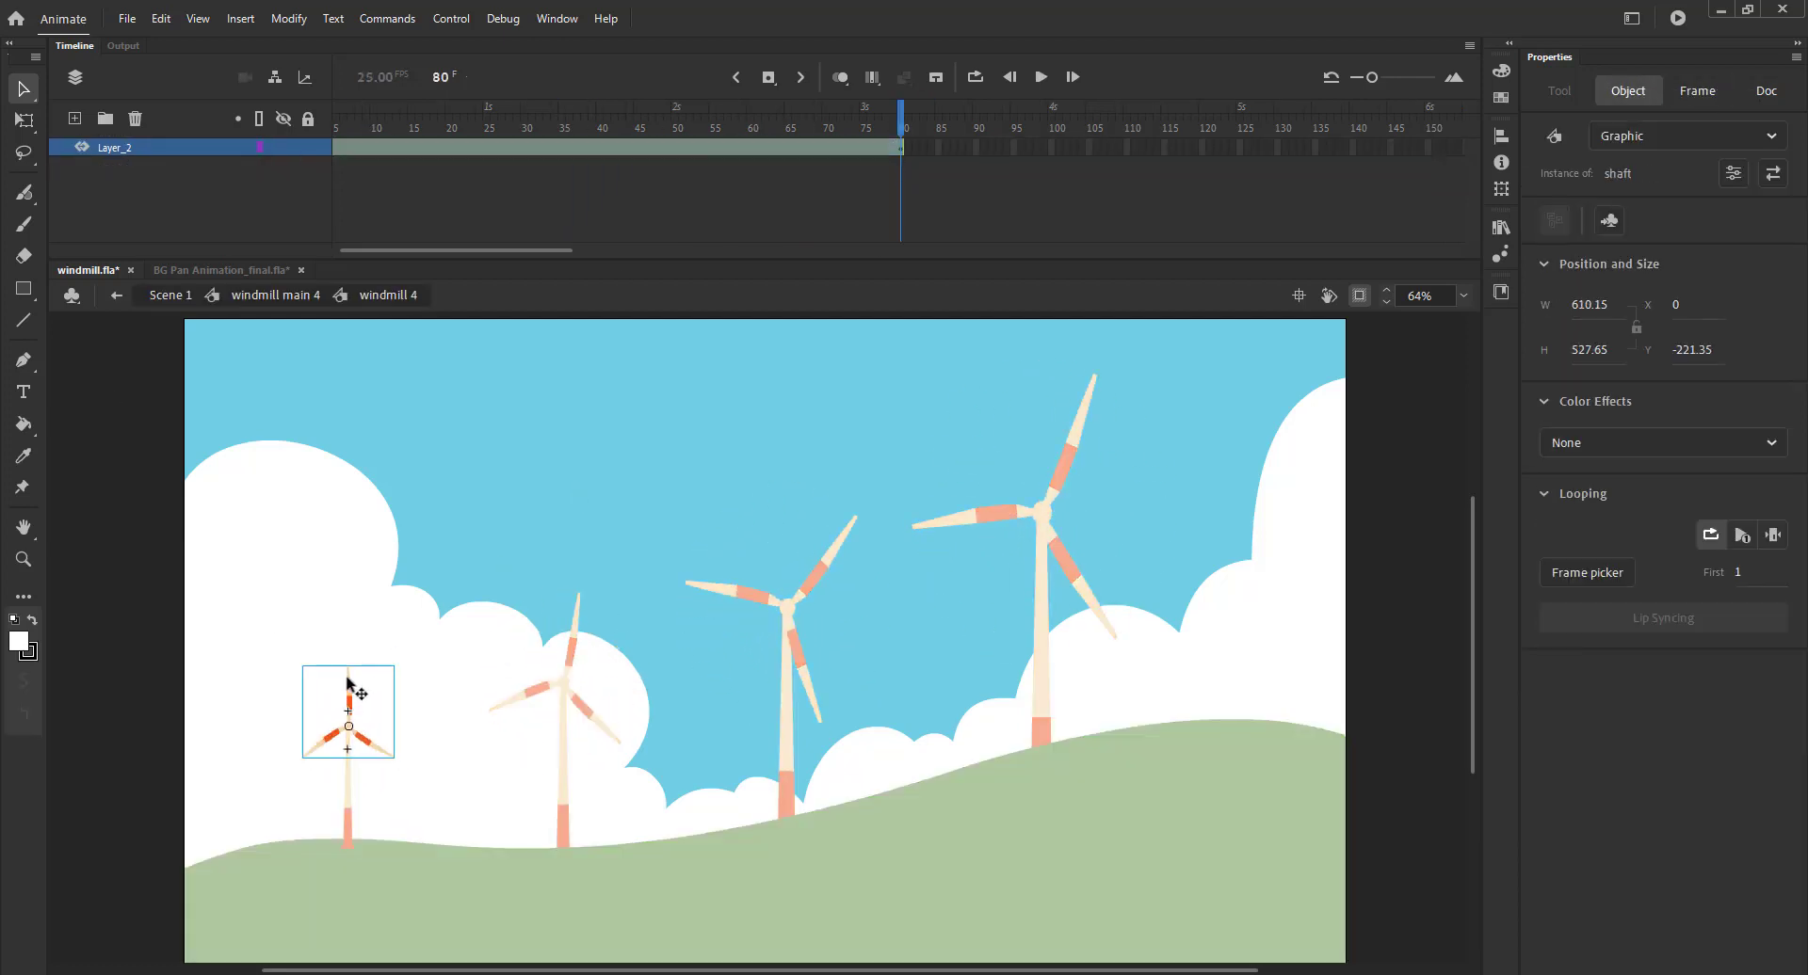
{"action": "key", "text": "F5"}
{"action": "key", "text": "F5"}
{"action": "key", "text": "F5"}
{"action": "key", "text": "F5"}
{"action": "key", "text": "F5"}
{"action": "left_click", "coordinate": [169, 295]}
Check the third windmill's symbol and play the main scene to review all four spinning windmills
{"action": "double_click", "coordinate": [564, 686]}
{"action": "left_click", "coordinate": [158, 296]}
{"action": "left_click", "coordinate": [115, 433]}
{"action": "key", "text": "Return"}
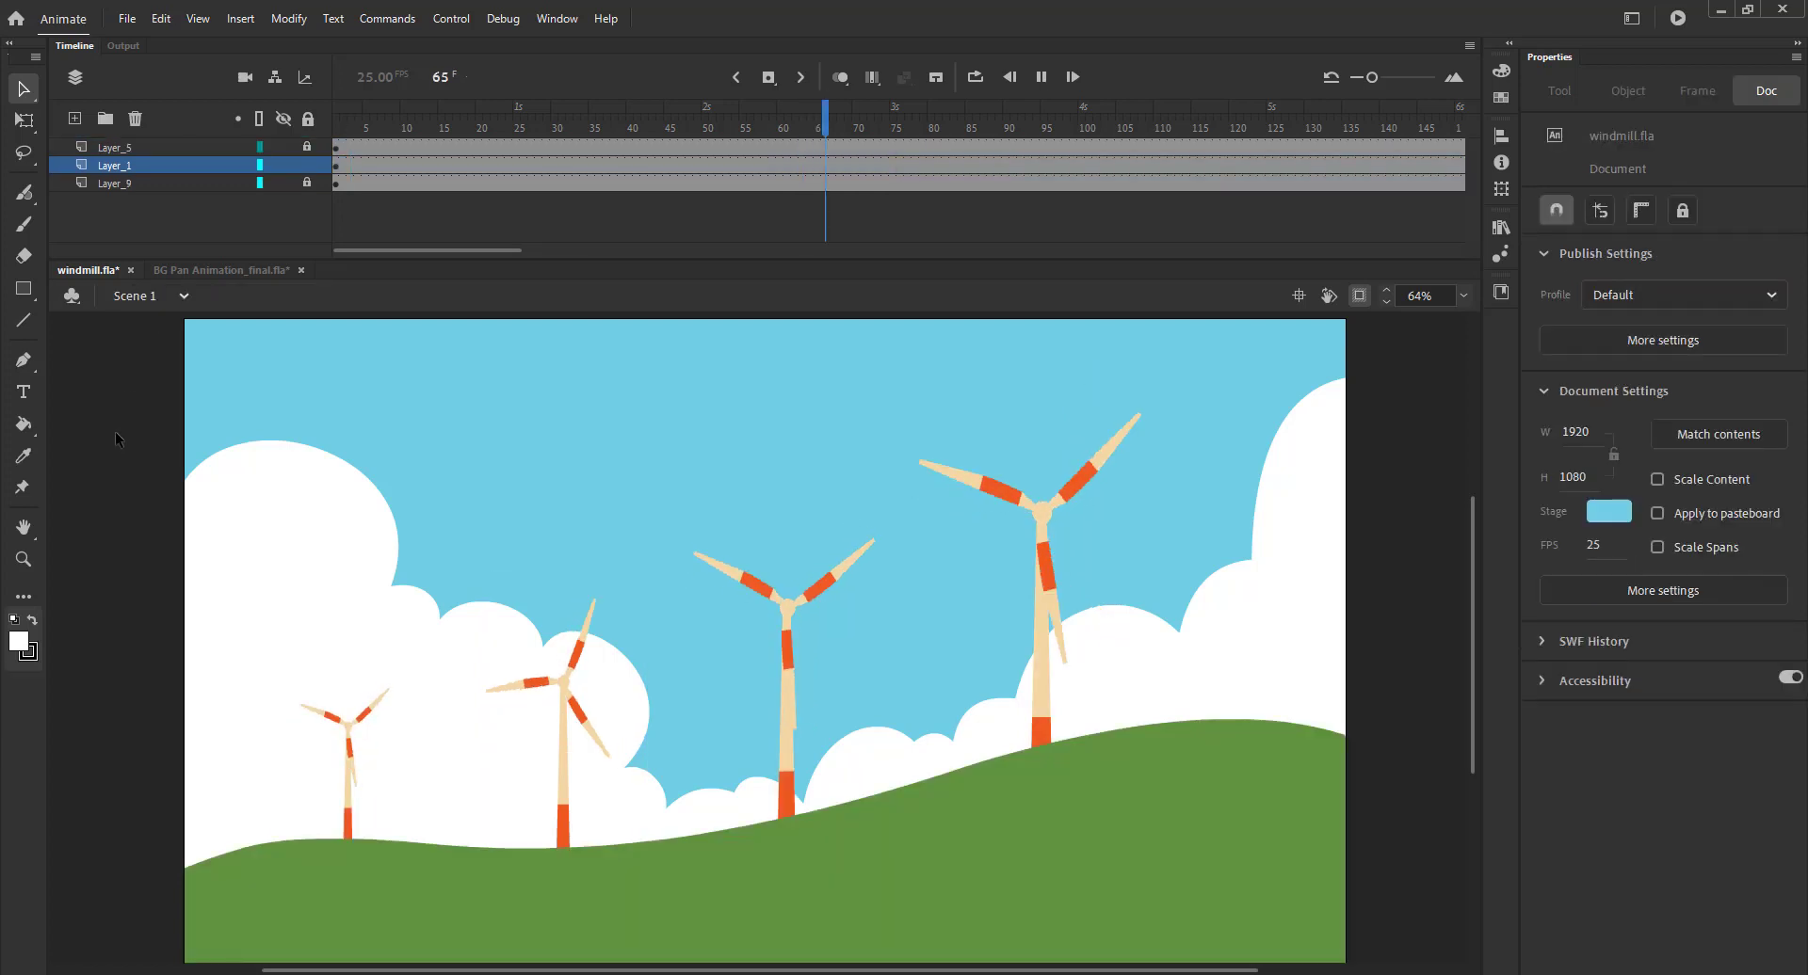
{"action": "key", "text": "Return"}
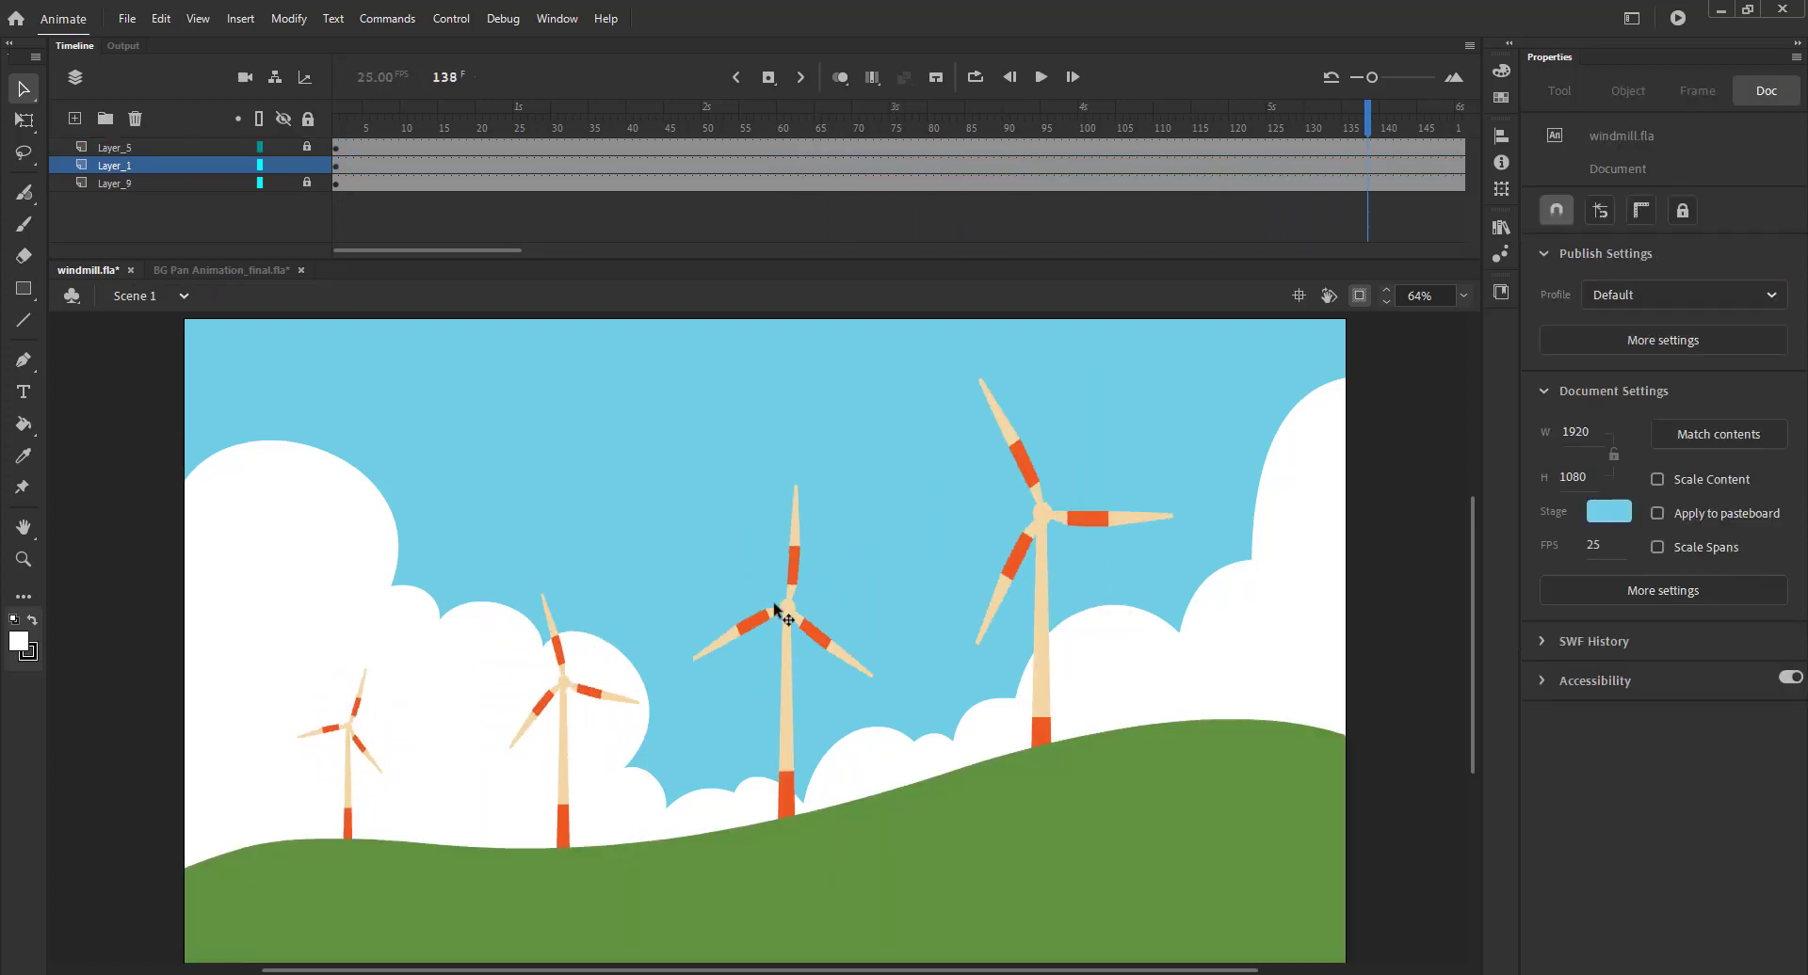
Extend both layers of windmill main 2 to frame 50, return to the main scene and play the animation
{"action": "double_click", "coordinate": [777, 611]}
{"action": "double_click", "coordinate": [795, 542]}
{"action": "left_click", "coordinate": [288, 296]}
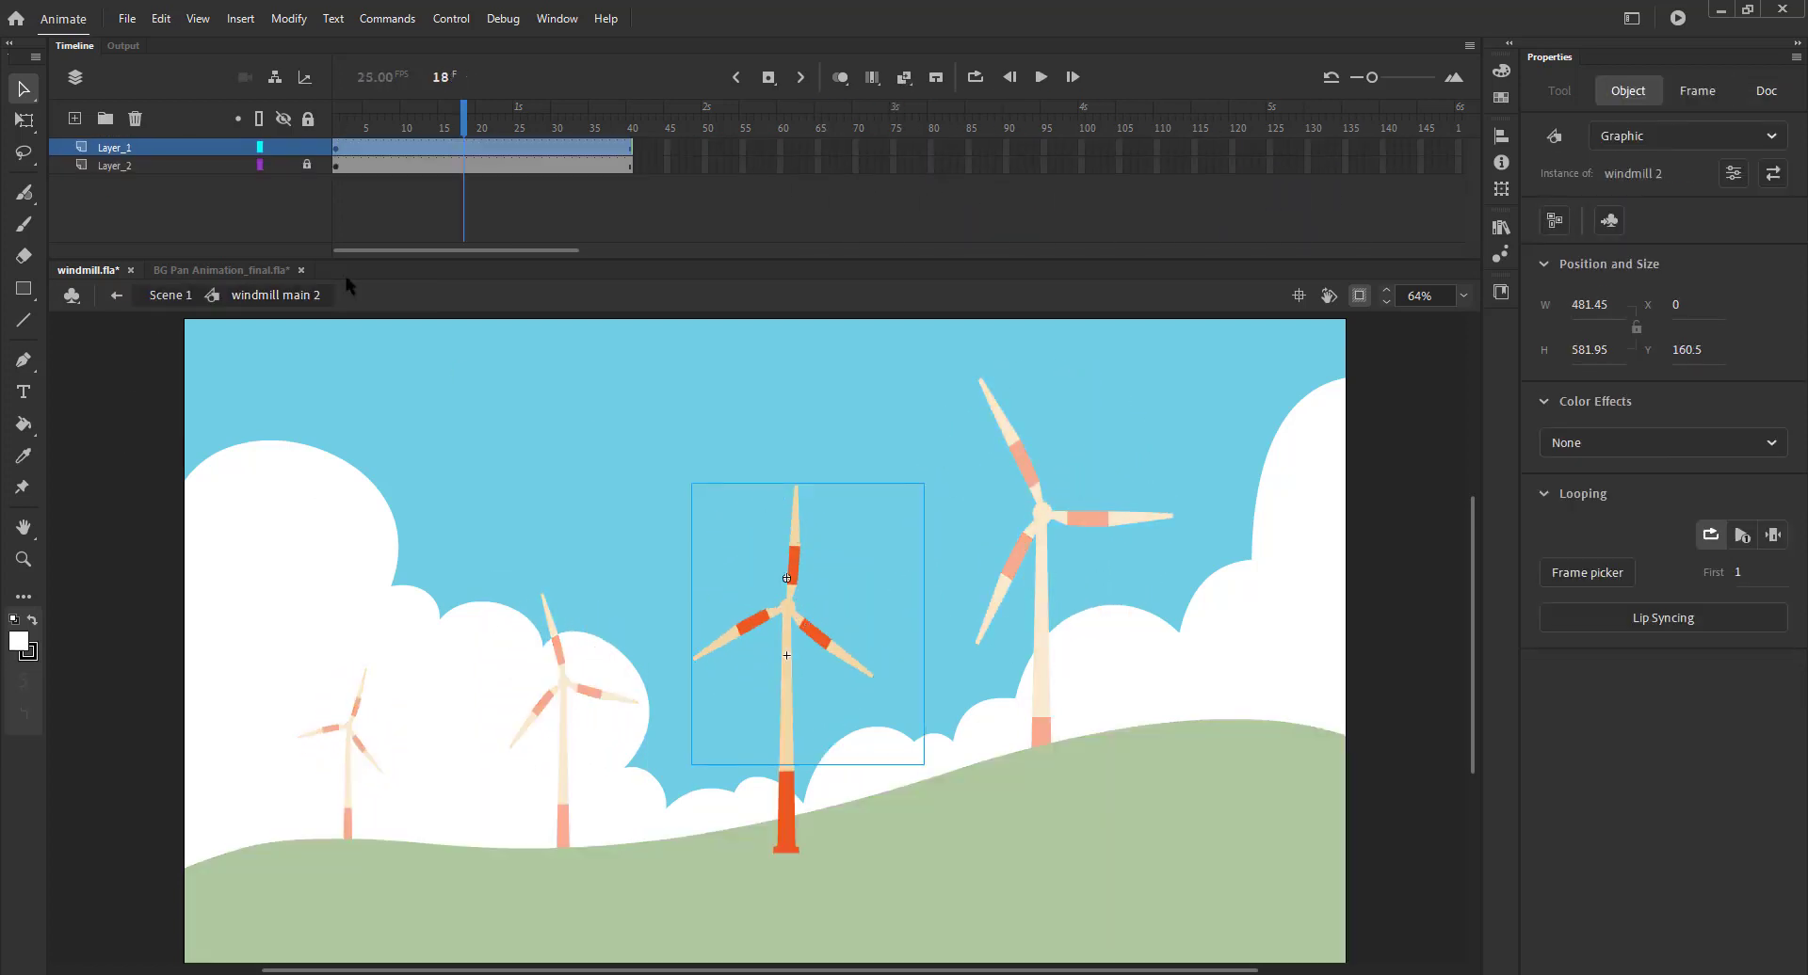
{"action": "left_click_drag", "start_coordinate": [683, 148], "coordinate": [703, 173]}
{"action": "key", "text": "F5"}
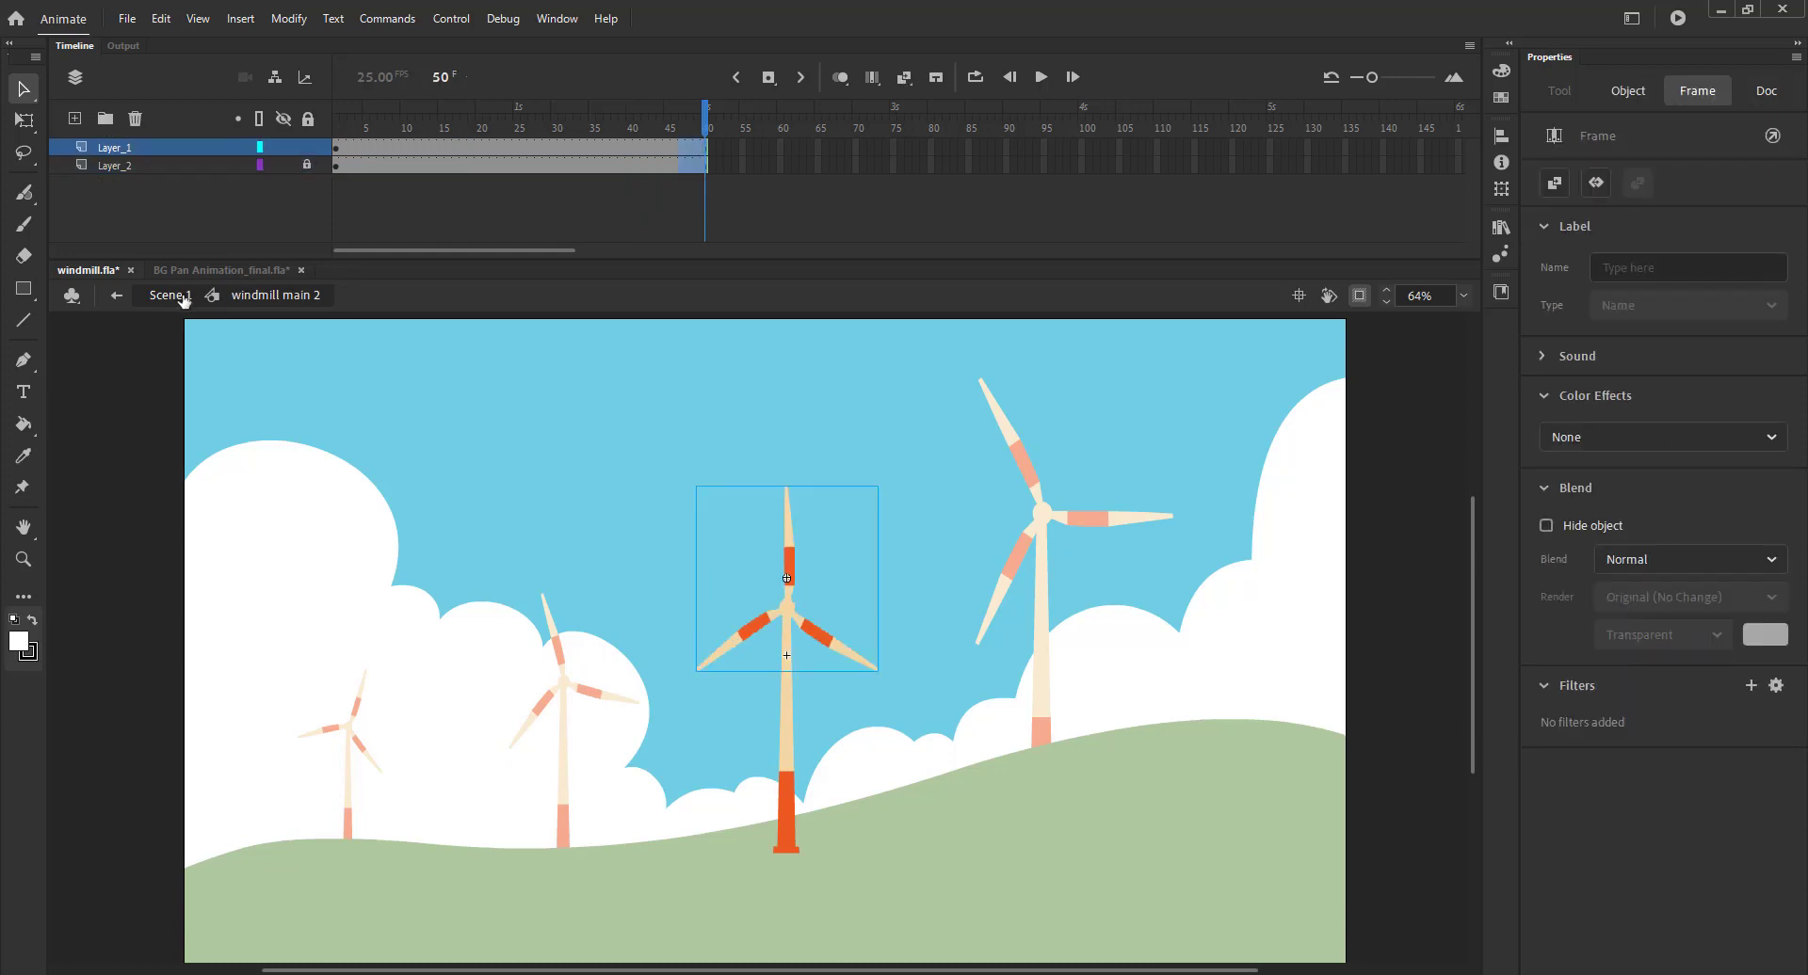
{"action": "left_click", "coordinate": [179, 296]}
{"action": "key", "text": "Return"}
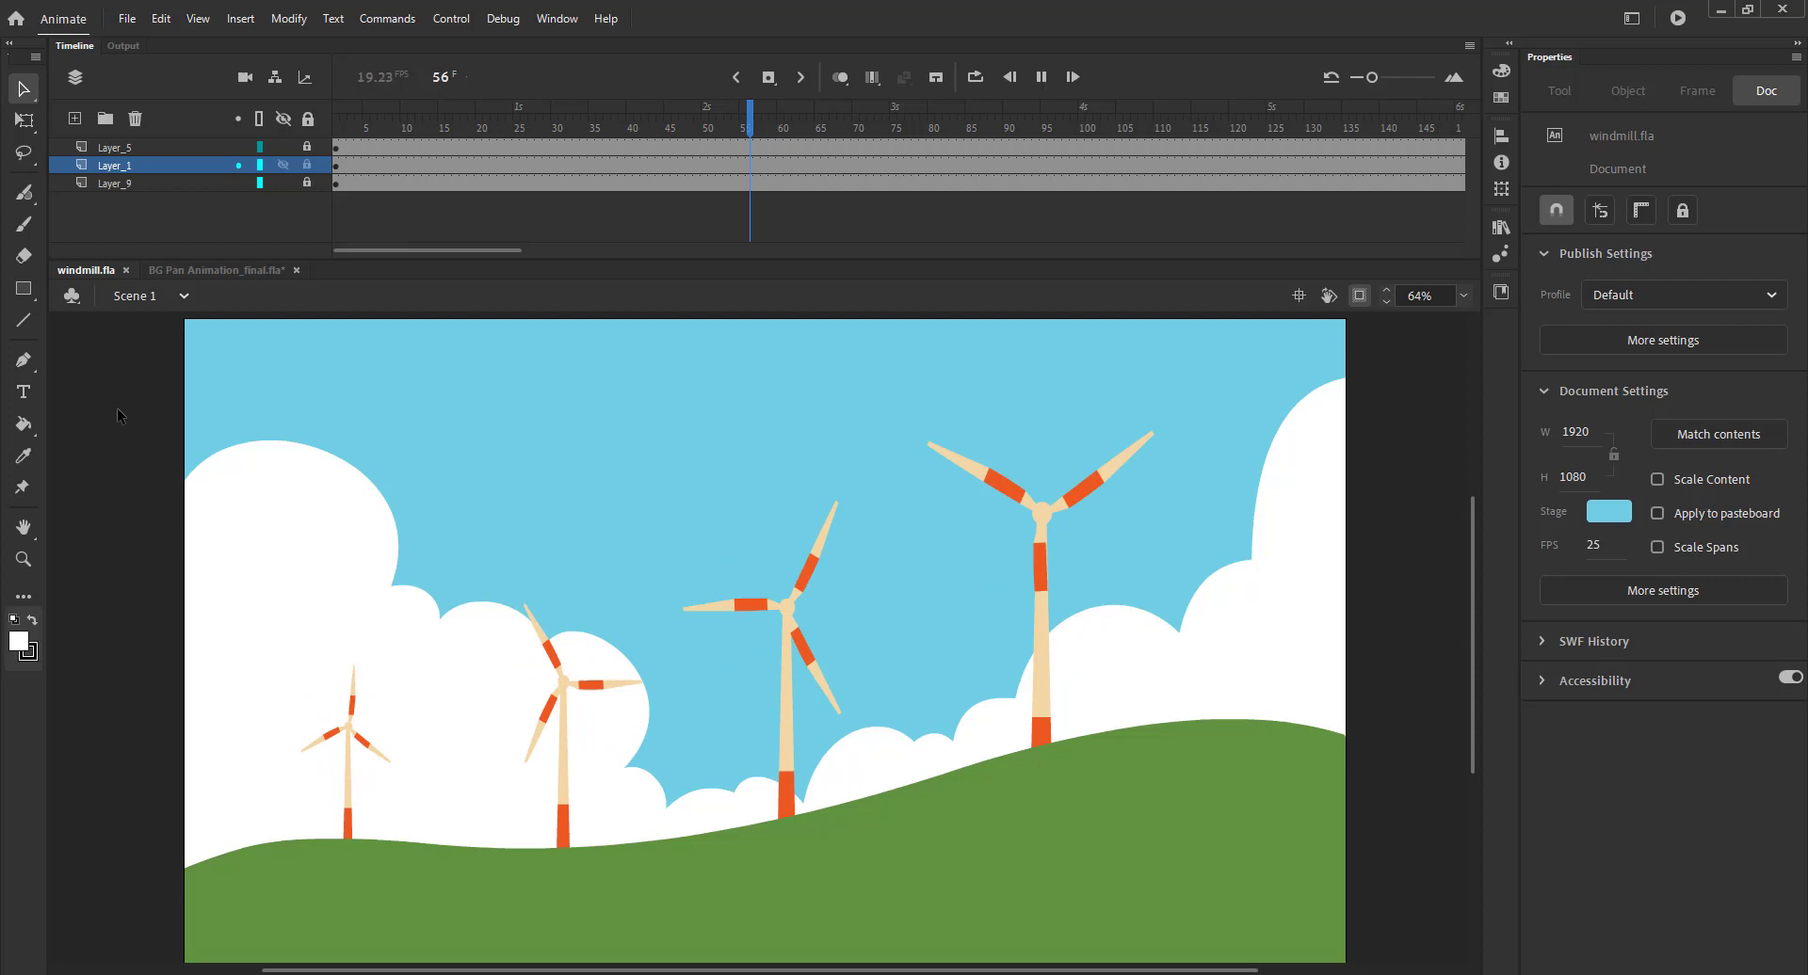
Offset the first looping frame of the two smallest windmills so their blades start at different angles, and replay the scene
{"action": "key", "text": "Return"}
{"action": "left_click", "coordinate": [341, 735]}
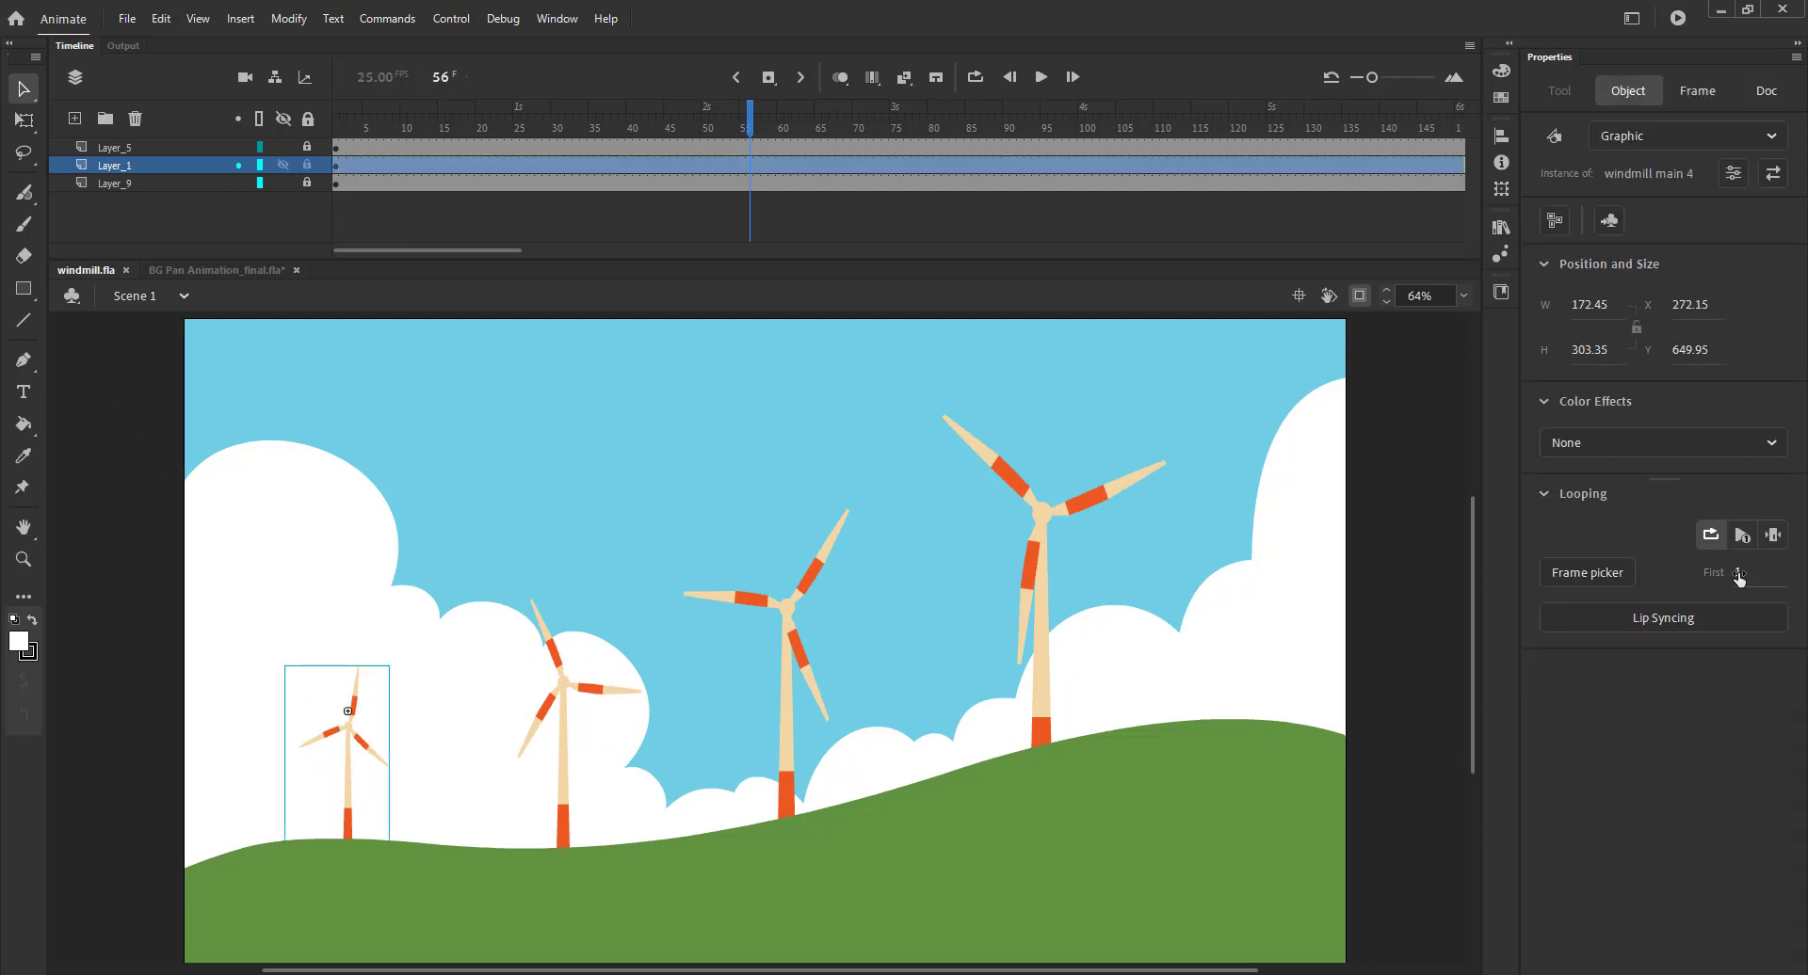
{"action": "left_click_drag", "start_coordinate": [1738, 578], "coordinate": [1771, 574]}
{"action": "left_click", "coordinate": [562, 682]}
{"action": "left_click", "coordinate": [795, 600]}
{"action": "key", "text": "Return"}
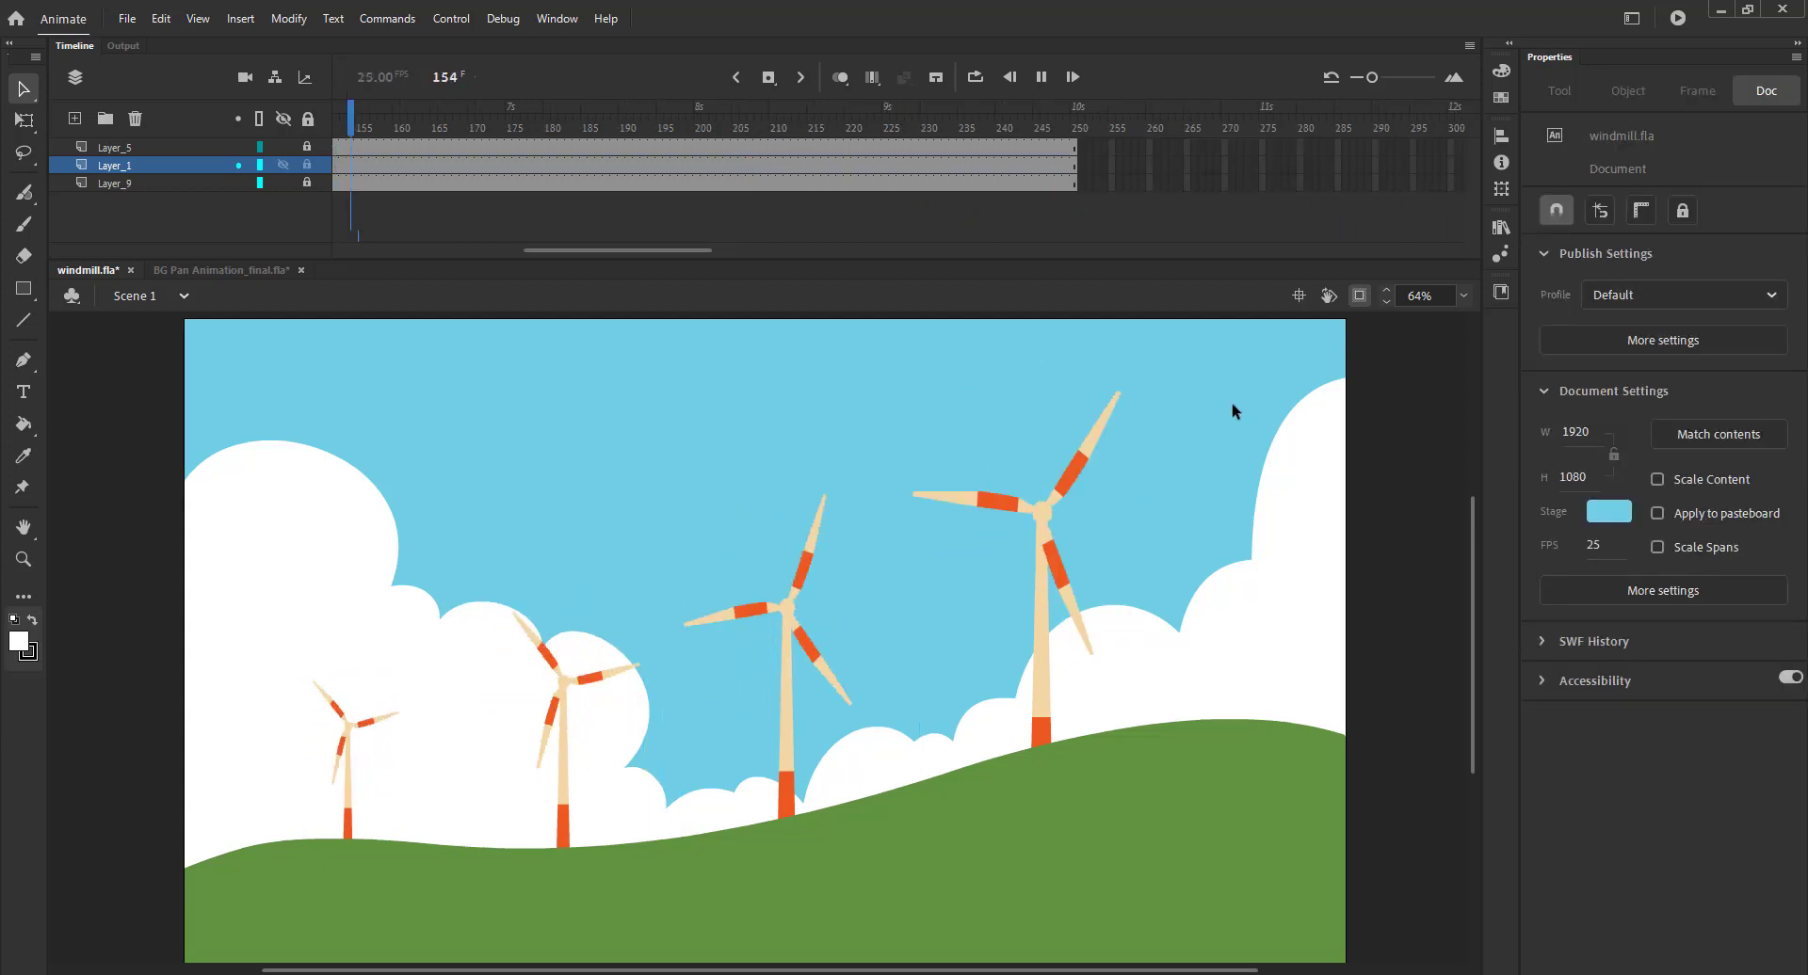
Move the largest windmill slightly right and up along the hill, review the playback and save the file
{"action": "left_click", "coordinate": [1044, 518]}
{"action": "left_click_drag", "start_coordinate": [1044, 517], "coordinate": [1068, 507]}
{"action": "left_click", "coordinate": [778, 408]}
{"action": "key", "text": "Return"}
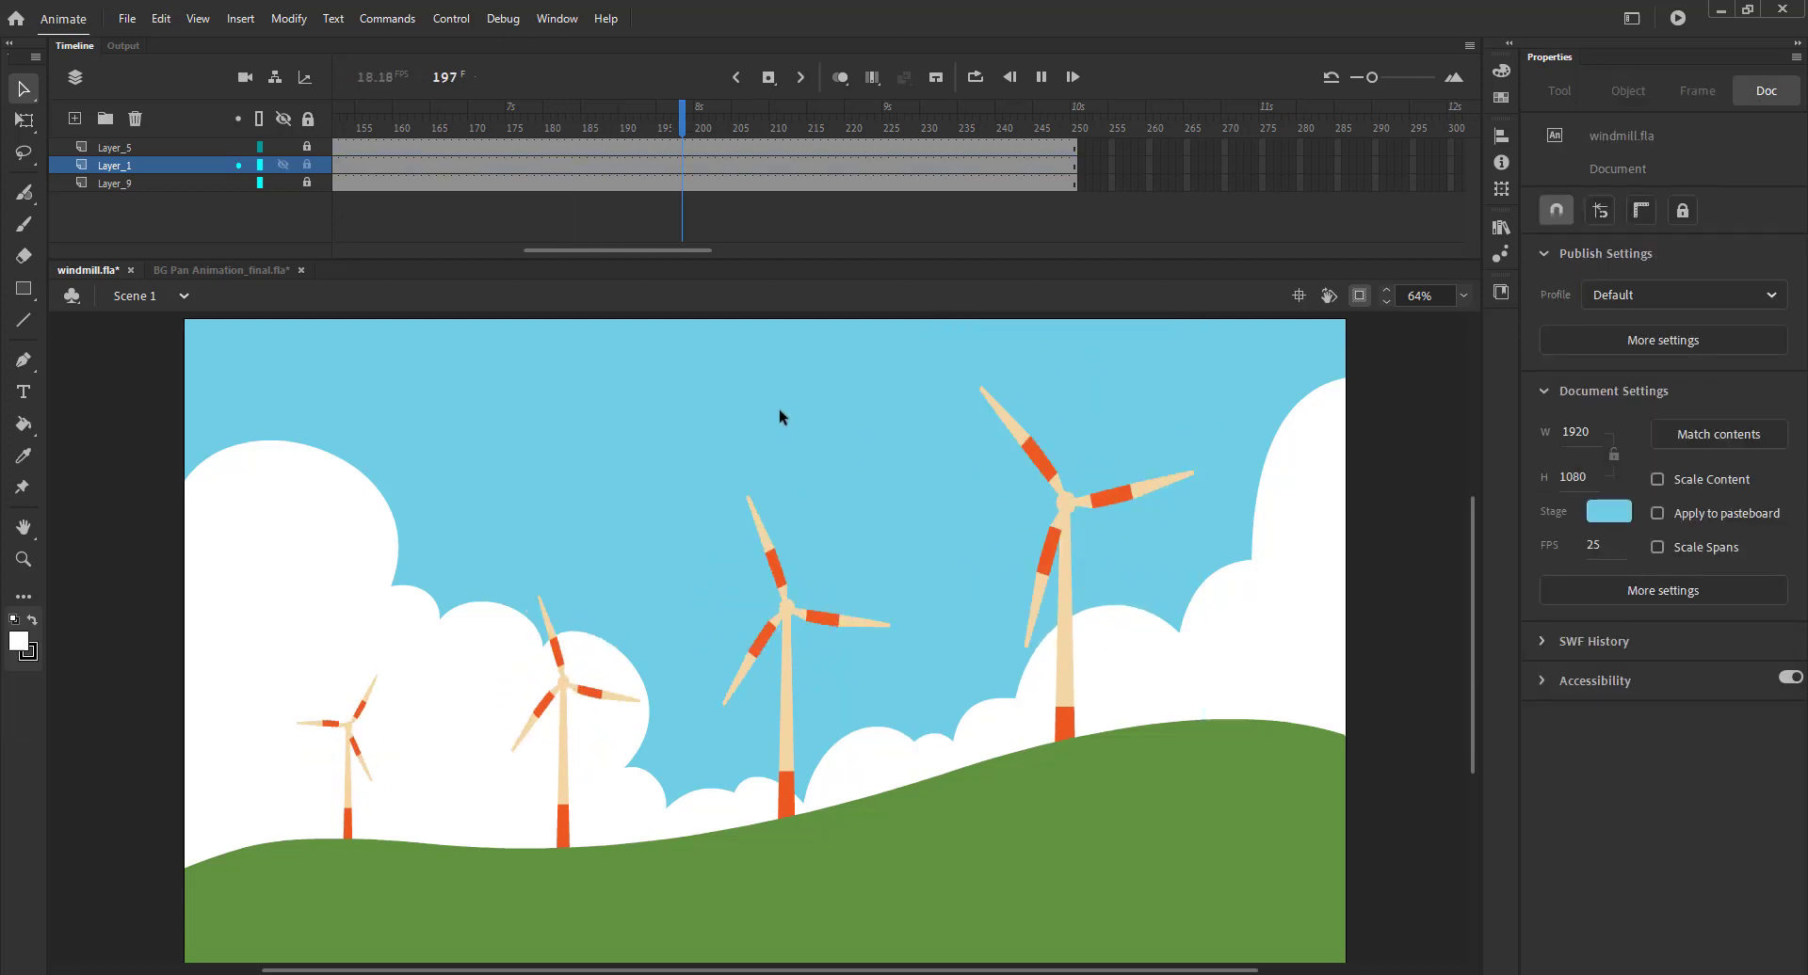
{"action": "key", "text": "shift+comma"}
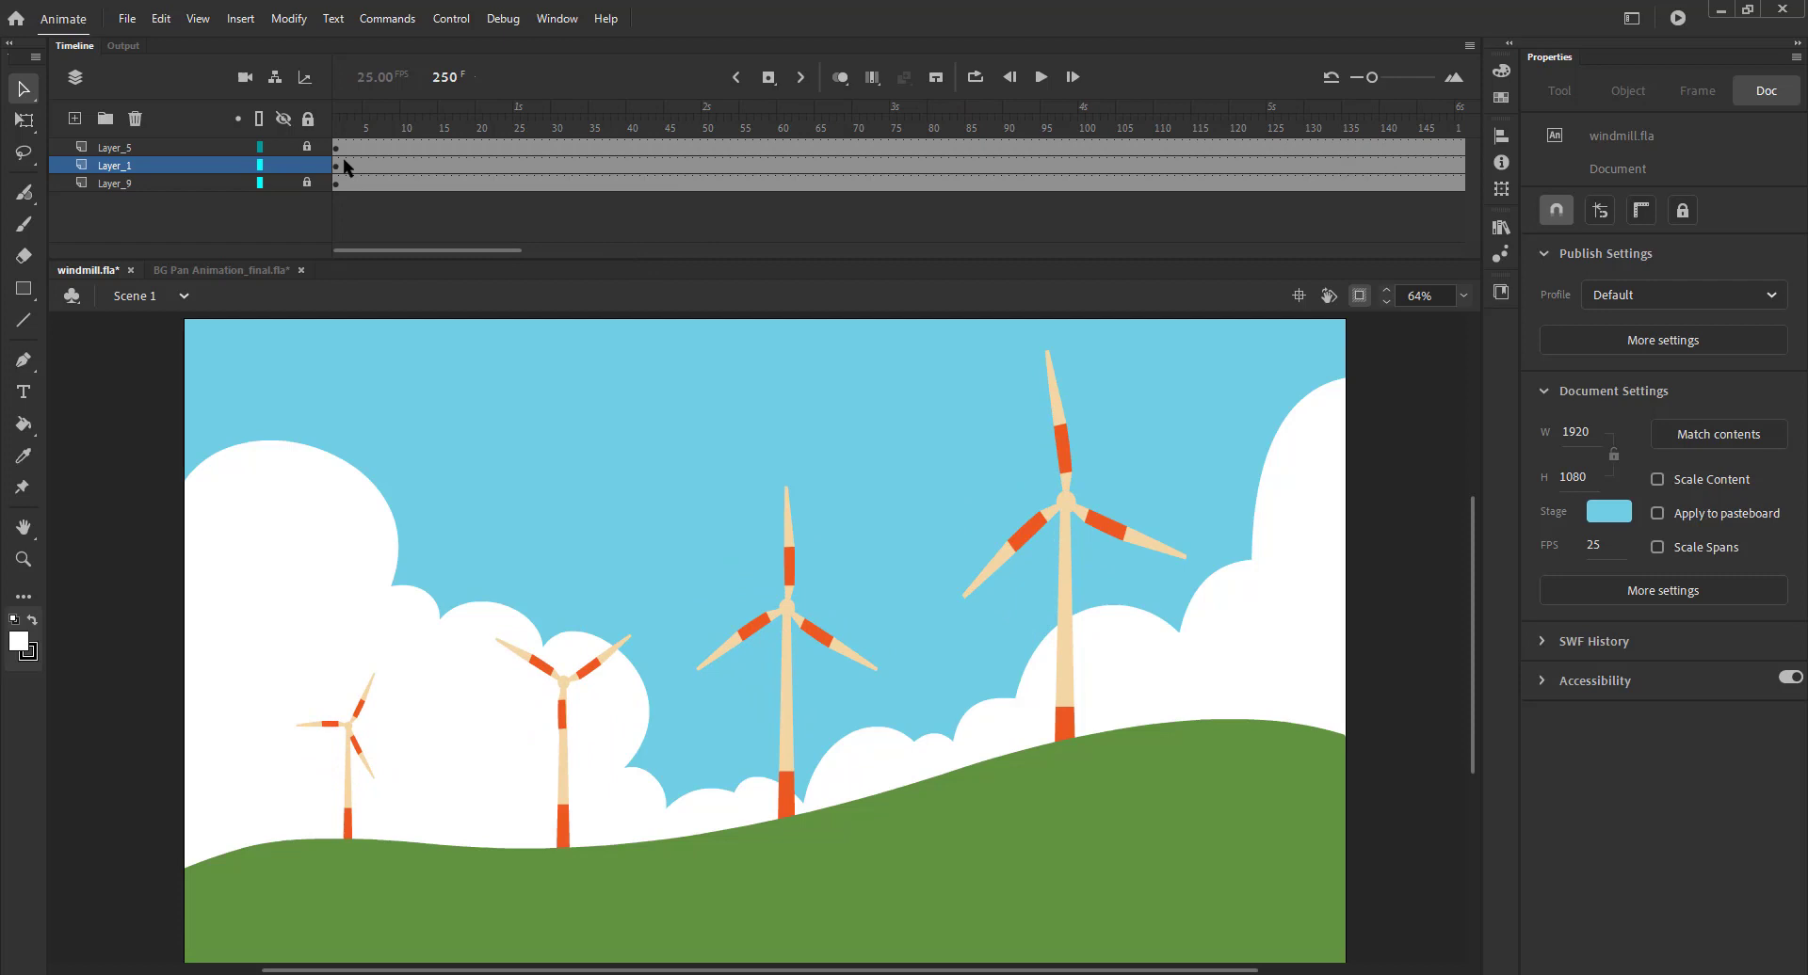
{"action": "key", "text": "ctrl+s"}
Add a new layer above Layer_5, paste a copy of the largest windmill in place on it and lock Layer_1
{"action": "left_click", "coordinate": [116, 149]}
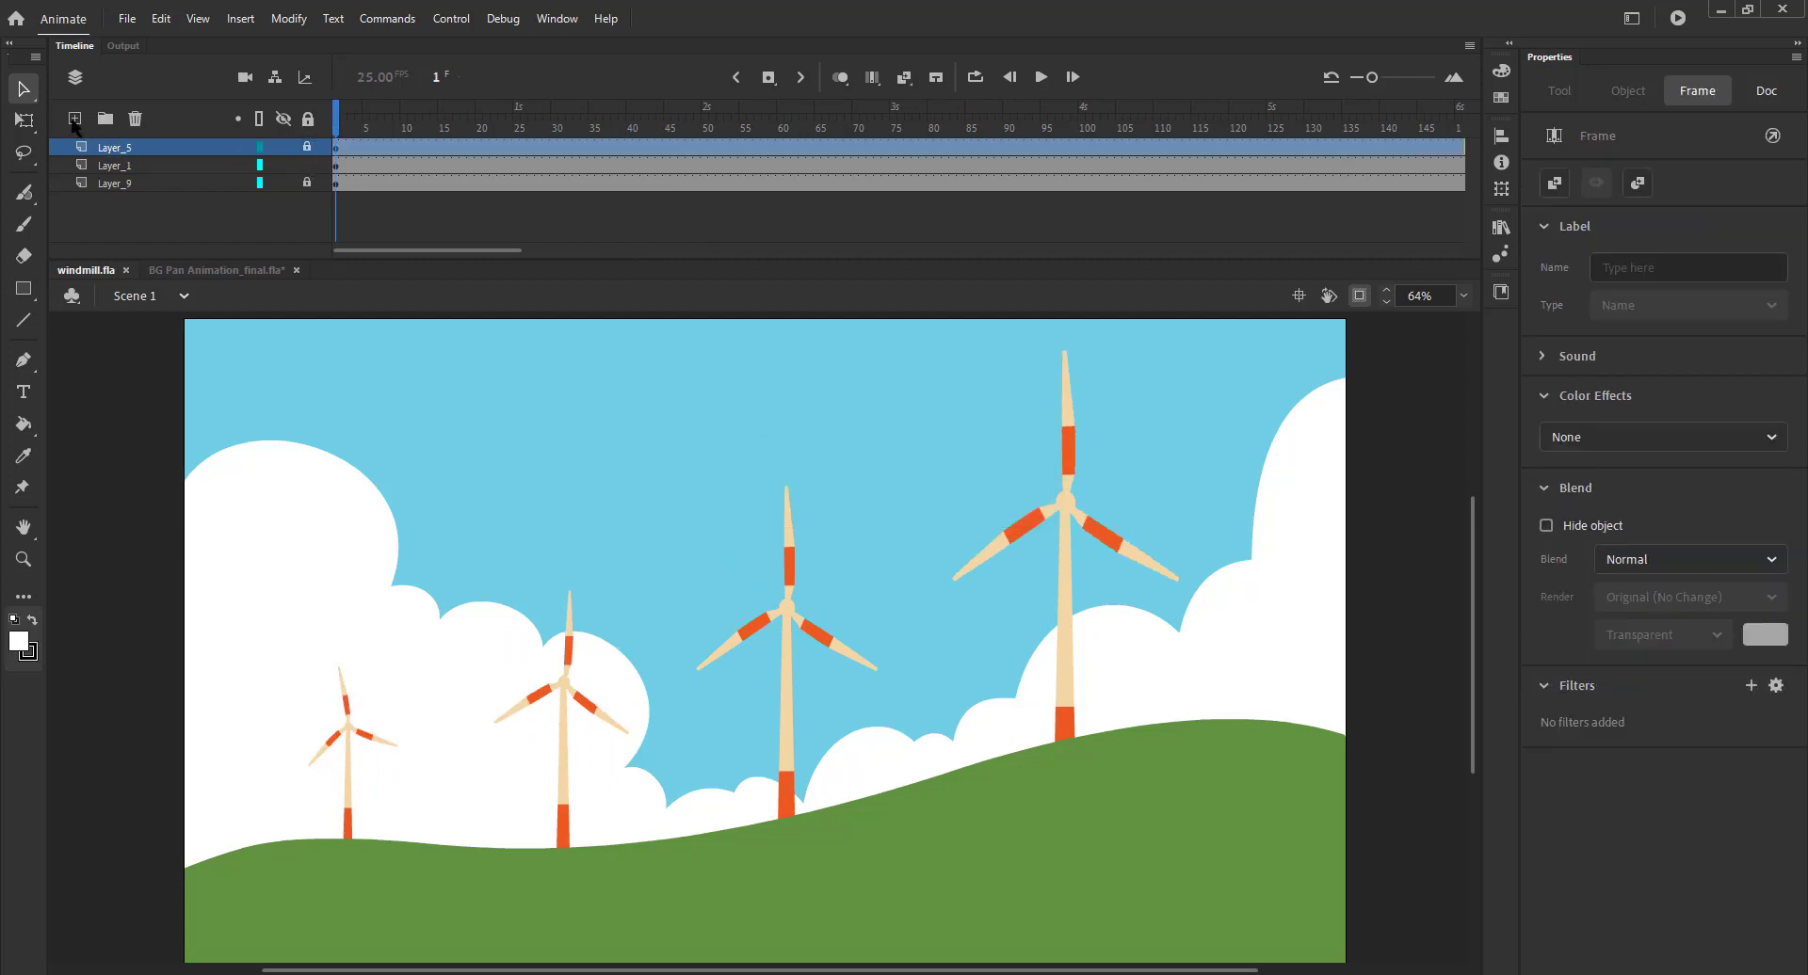
{"action": "left_click", "coordinate": [74, 119]}
{"action": "left_click", "coordinate": [1070, 516]}
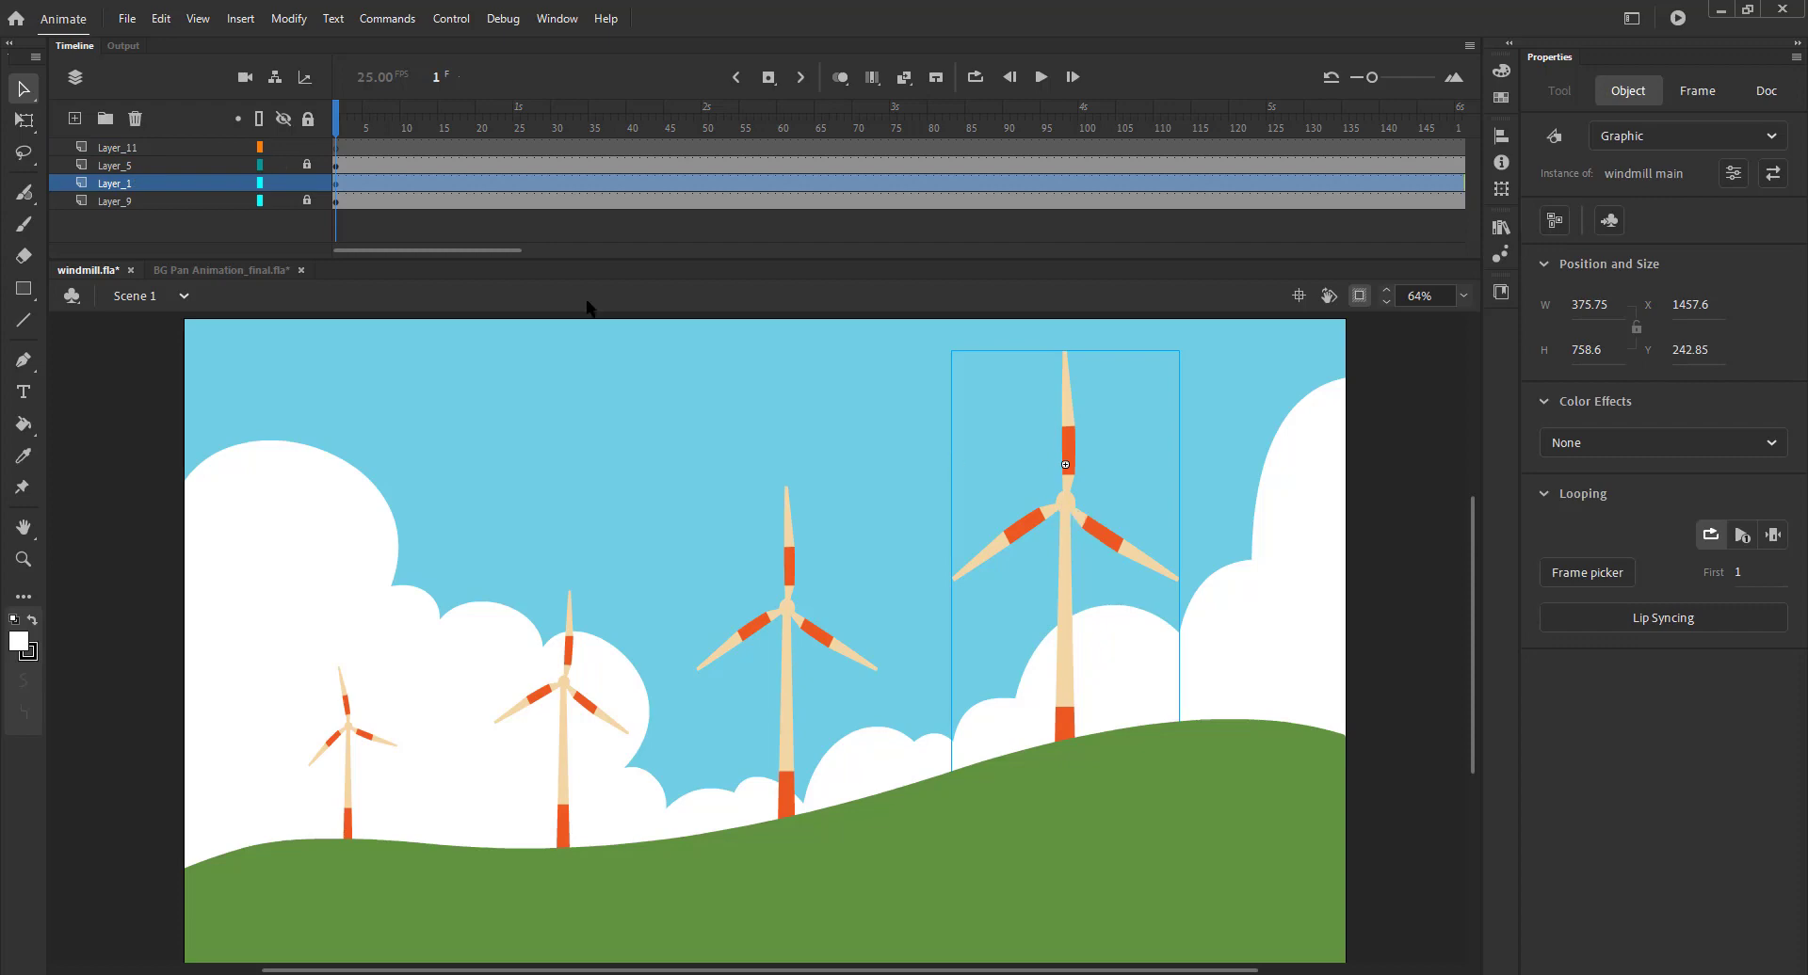
{"action": "left_click", "coordinate": [307, 183]}
{"action": "left_click", "coordinate": [234, 146]}
{"action": "key", "text": "ctrl+shift+v"}
Move the windmill copy's pivot to its base, flip it downward and tilt it across the hill from the largest windmill's foot
{"action": "left_click_drag", "start_coordinate": [1046, 519], "coordinate": [908, 521]}
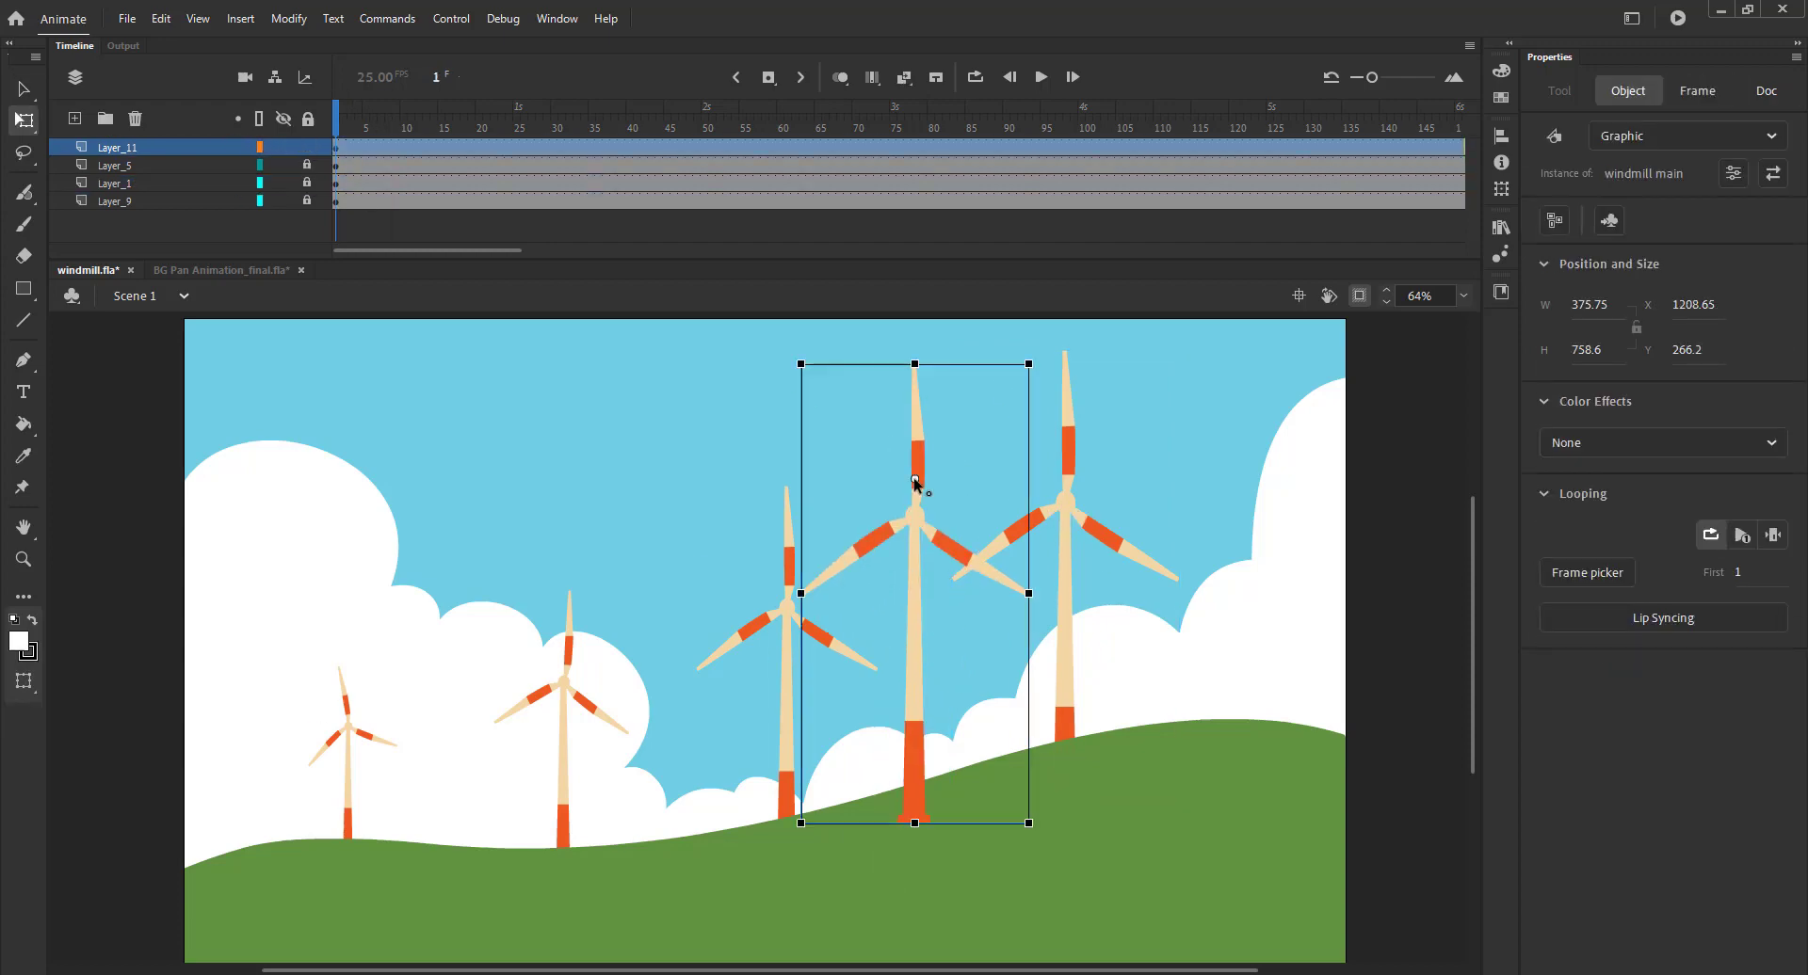
{"action": "left_click_drag", "start_coordinate": [914, 480], "coordinate": [914, 822]}
{"action": "left_click_drag", "start_coordinate": [796, 360], "coordinate": [589, 960]}
{"action": "left_click_drag", "start_coordinate": [570, 608], "coordinate": [568, 456]}
{"action": "left_click_drag", "start_coordinate": [431, 657], "coordinate": [497, 913]}
{"action": "left_click_drag", "start_coordinate": [845, 730], "coordinate": [998, 654]}
{"action": "key", "text": "v"}
{"action": "key", "text": "ctrl+shift+w"}
Skew and narrow the flipped windmill copy so it lies flatter on the hill, like a cast shadow
{"action": "scroll", "coordinate": [810, 652], "scroll_direction": "down", "scroll_amount": 1}
{"action": "left_click", "coordinate": [823, 740]}
{"action": "left_click", "coordinate": [854, 723]}
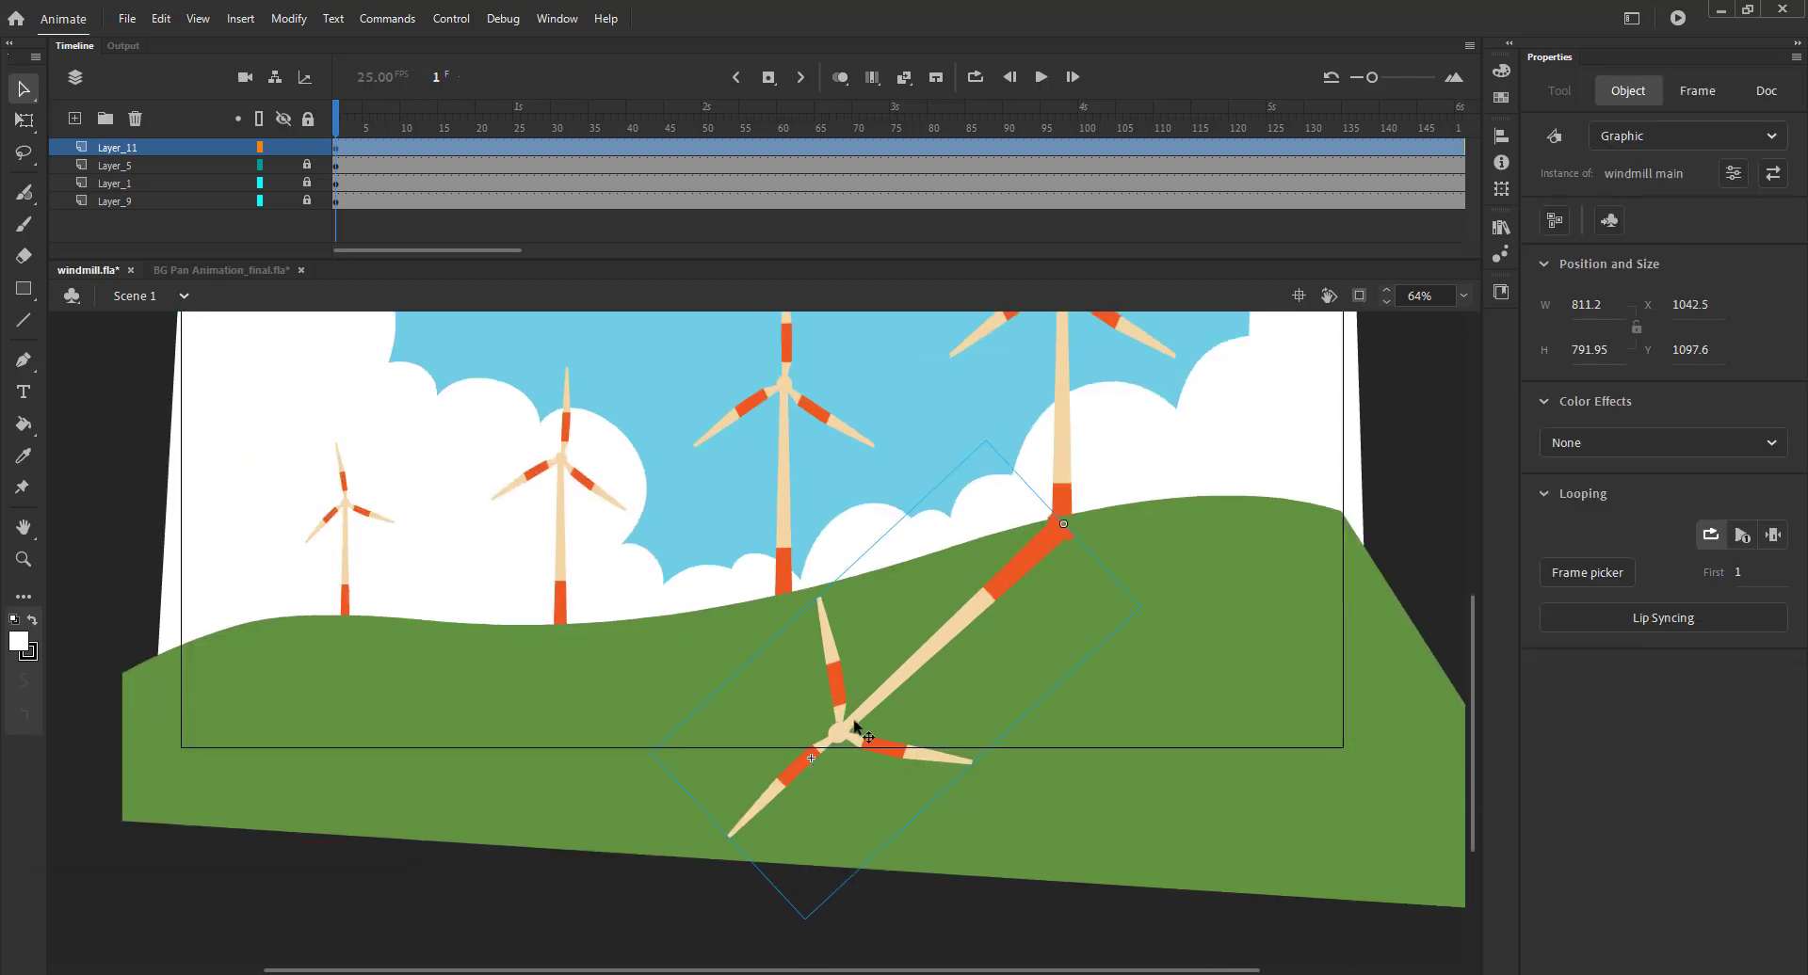
{"action": "key", "text": "q"}
{"action": "left_click_drag", "start_coordinate": [697, 801], "coordinate": [640, 730]}
{"action": "left_click_drag", "start_coordinate": [941, 728], "coordinate": [908, 692]}
{"action": "left_click_drag", "start_coordinate": [667, 770], "coordinate": [694, 755]}
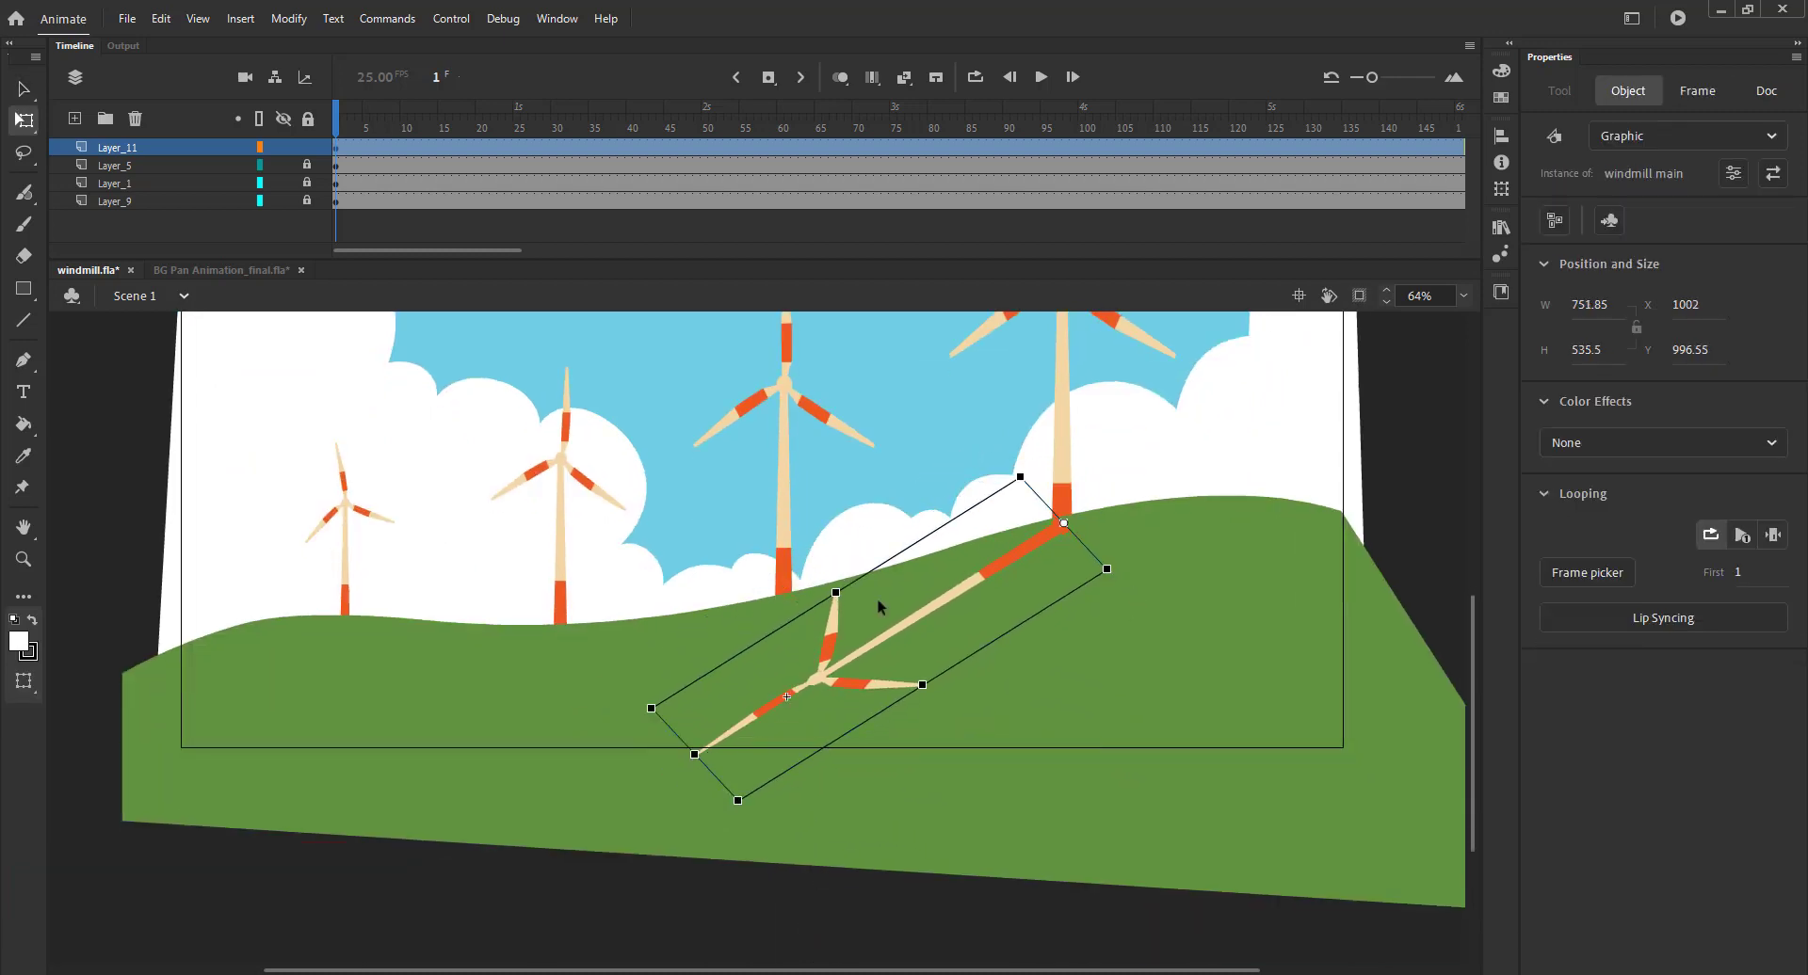
Nudge the flipped copy until its base meets the foot of the largest windmill
{"action": "key", "text": "shift+Up"}
{"action": "key", "text": "shift+Up"}
{"action": "key", "text": "Down"}
{"action": "key", "text": "Down"}
{"action": "key", "text": "Down"}
{"action": "key", "text": "Down"}
{"action": "key", "text": "Down"}
{"action": "key", "text": "Down"}
{"action": "key", "text": "Down"}
{"action": "key", "text": "Down"}
{"action": "key", "text": "Down"}
{"action": "key", "text": "Down"}
{"action": "key", "text": "Down"}
{"action": "key", "text": "Down"}
{"action": "key", "text": "Down"}
{"action": "key", "text": "Down"}
{"action": "key", "text": "Down"}
{"action": "key", "text": "Down"}
{"action": "key", "text": "Down"}
{"action": "key", "text": "Down"}
{"action": "key", "text": "Down"}
{"action": "key", "text": "Down"}
{"action": "key", "text": "Left"}
{"action": "key", "text": "Left"}
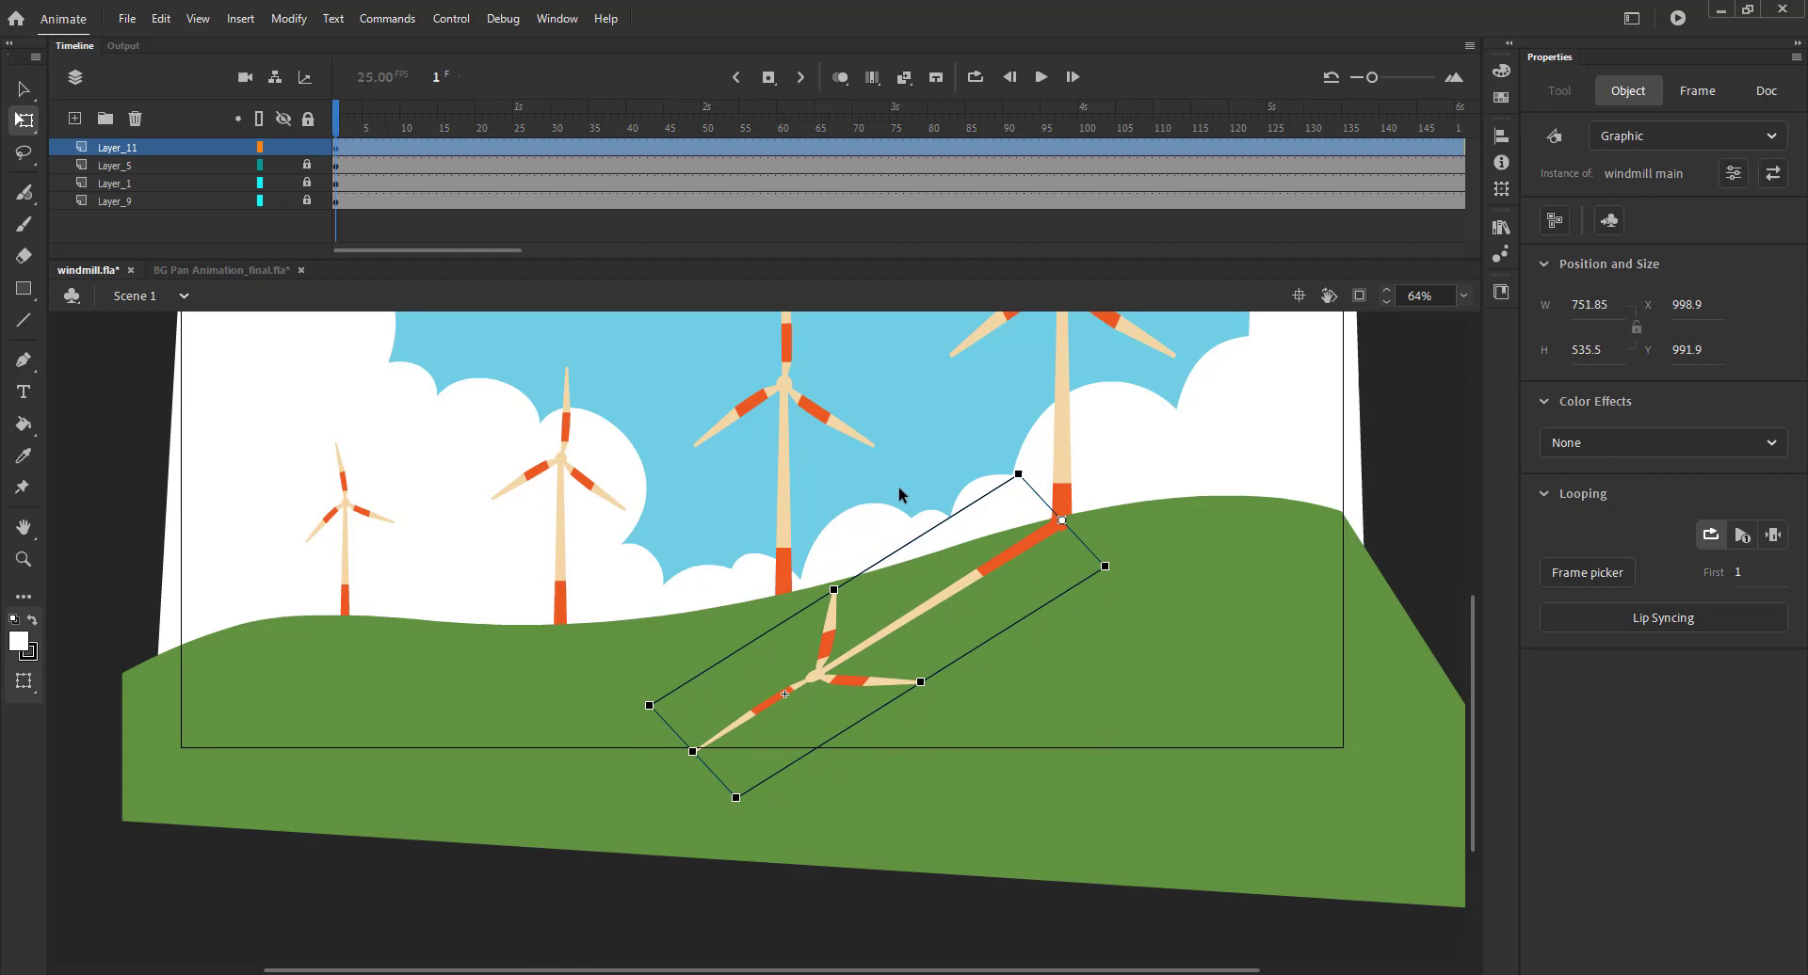
{"action": "key", "text": "Down"}
{"action": "key", "text": "Left"}
Duplicate the flipped copy's symbol under the name "windmill main copy shadow"
{"action": "right_click", "coordinate": [1017, 546]}
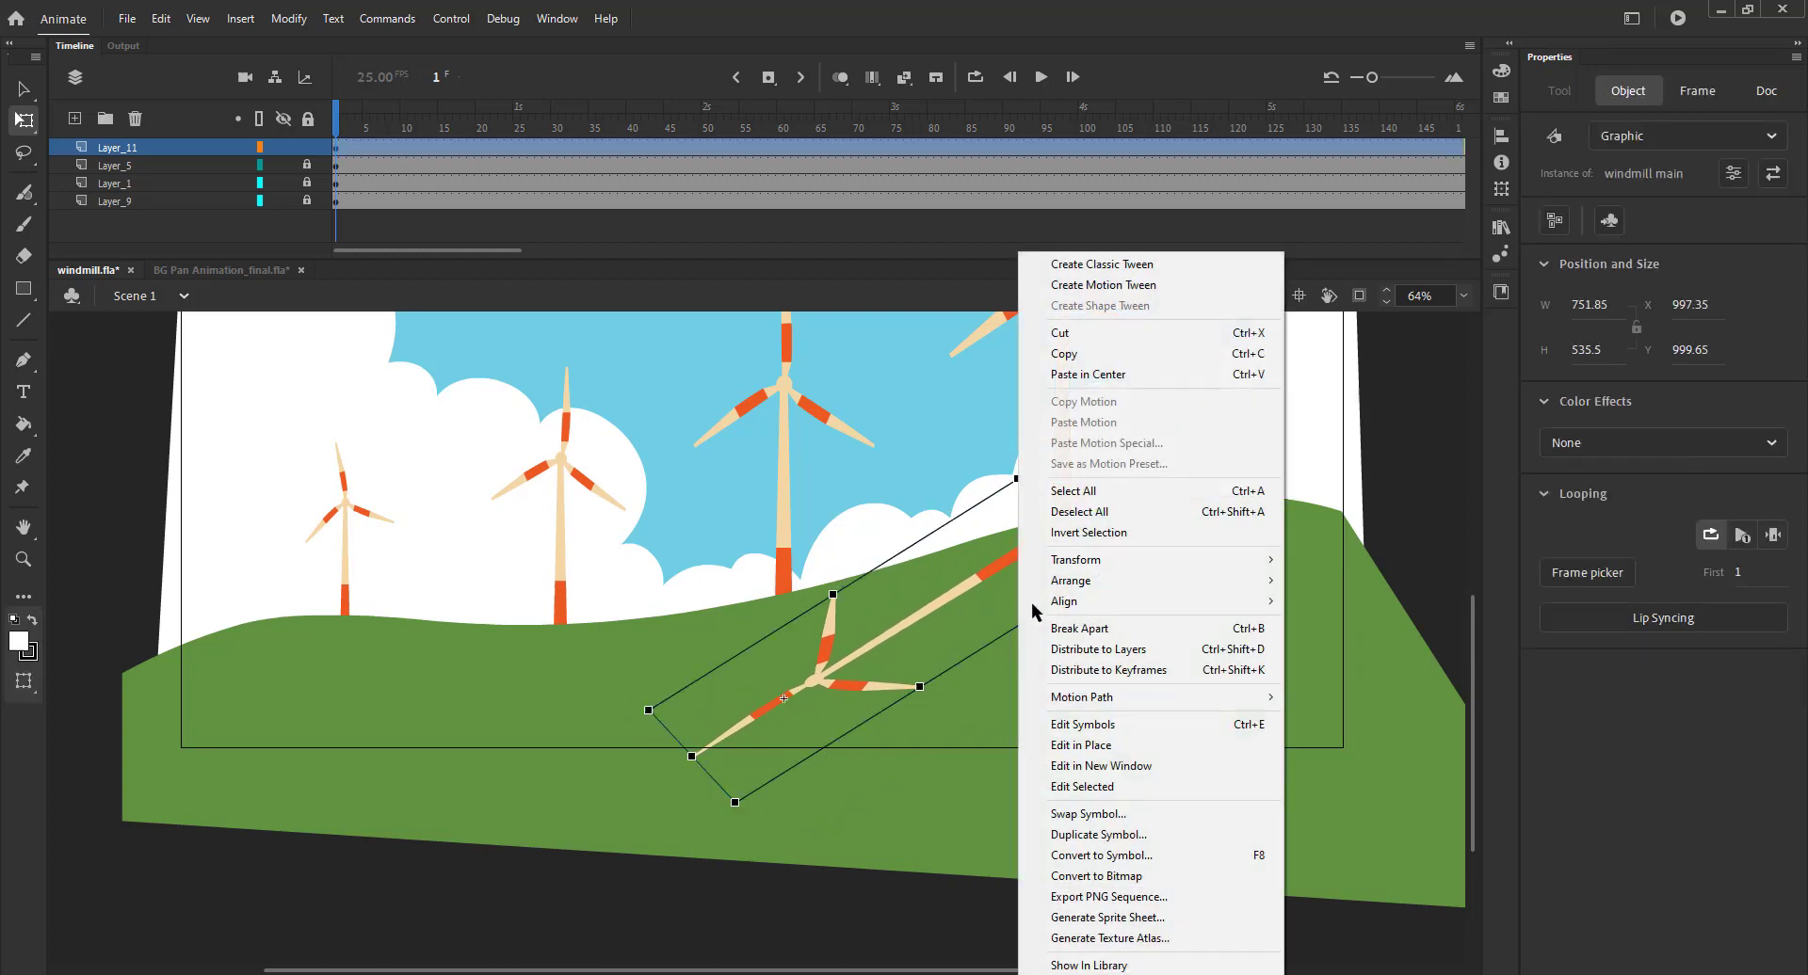
{"action": "left_click", "coordinate": [1093, 834]}
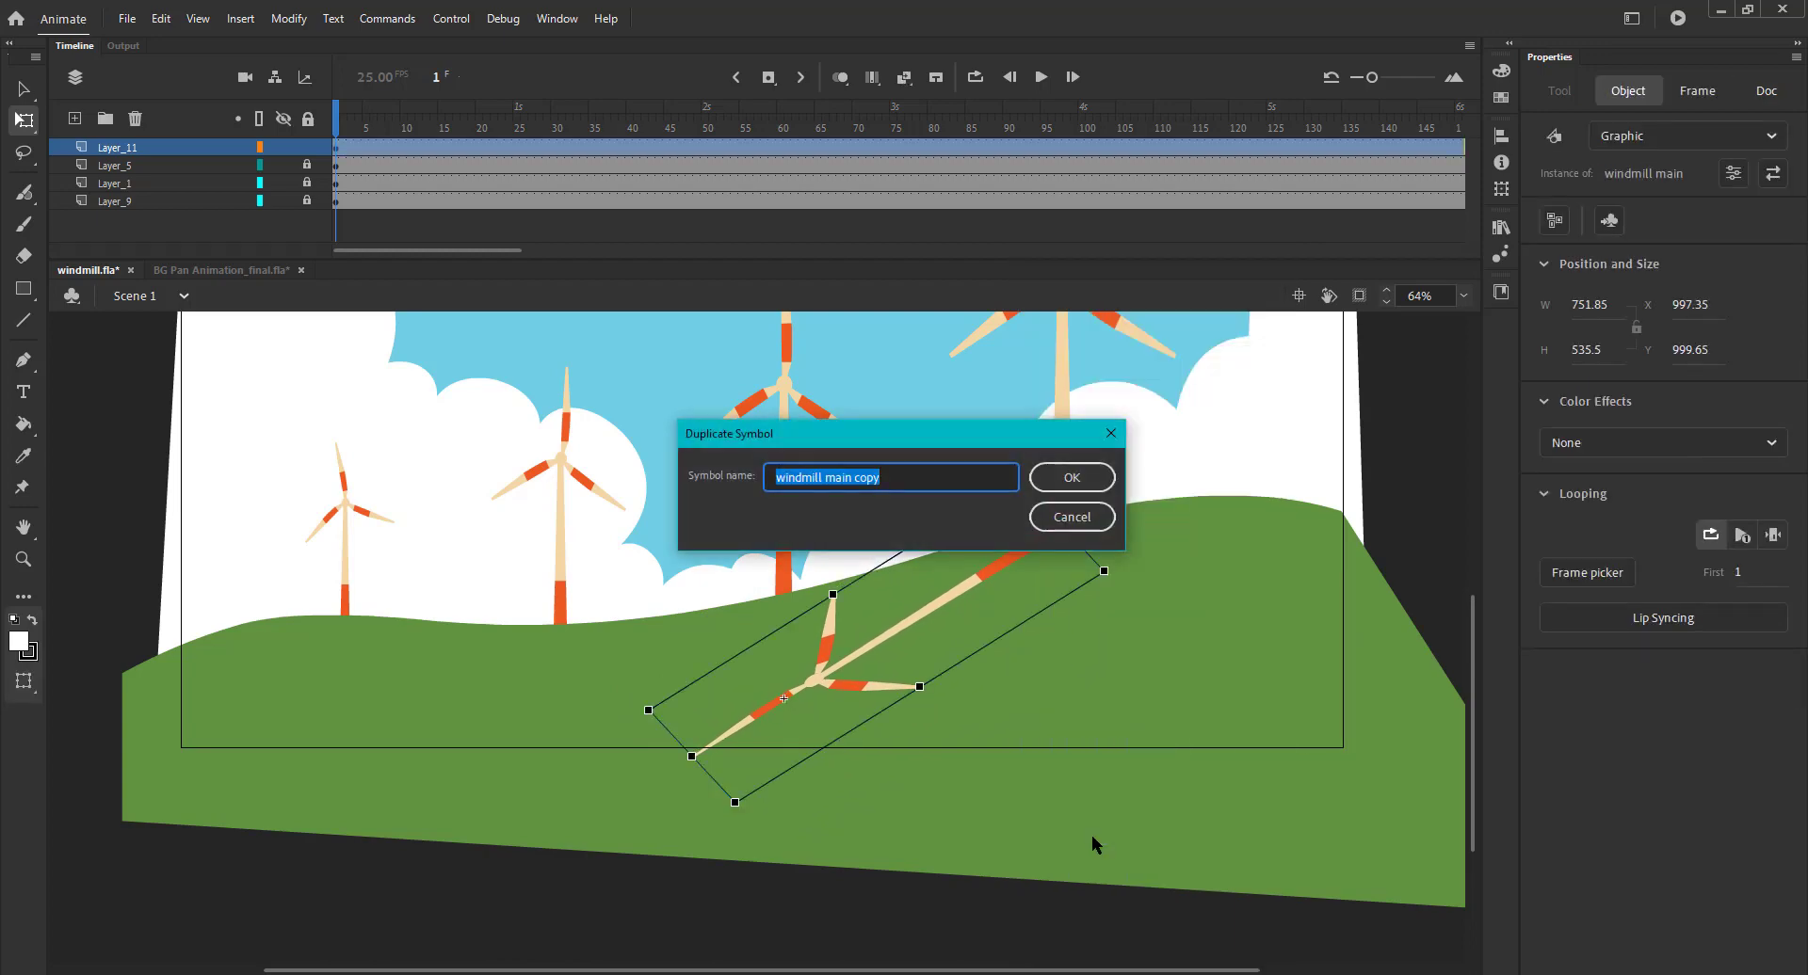
{"action": "type", "text": "shadow"}
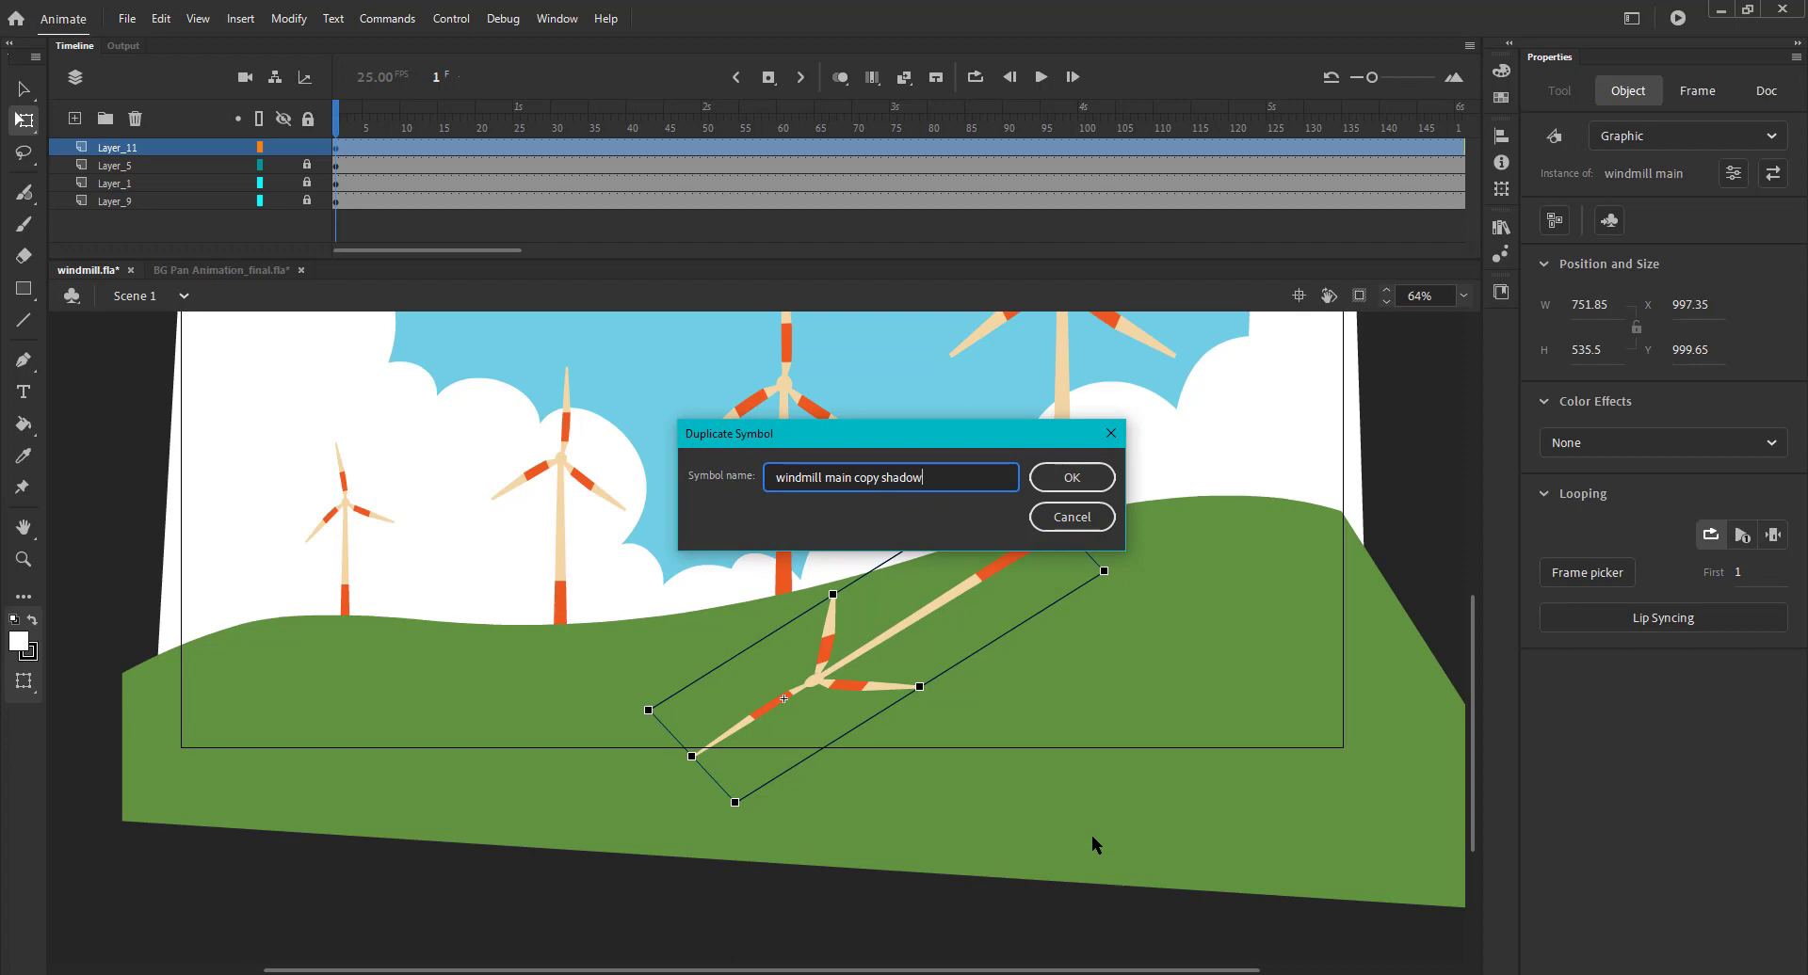
{"action": "key", "text": "Return"}
Inside the shadow symbol, lock the blades layer and reshape the tower's base corners to match the real tower's foot on the hill
{"action": "double_click", "coordinate": [795, 606]}
{"action": "left_click", "coordinate": [307, 148]}
{"action": "left_click", "coordinate": [306, 165]}
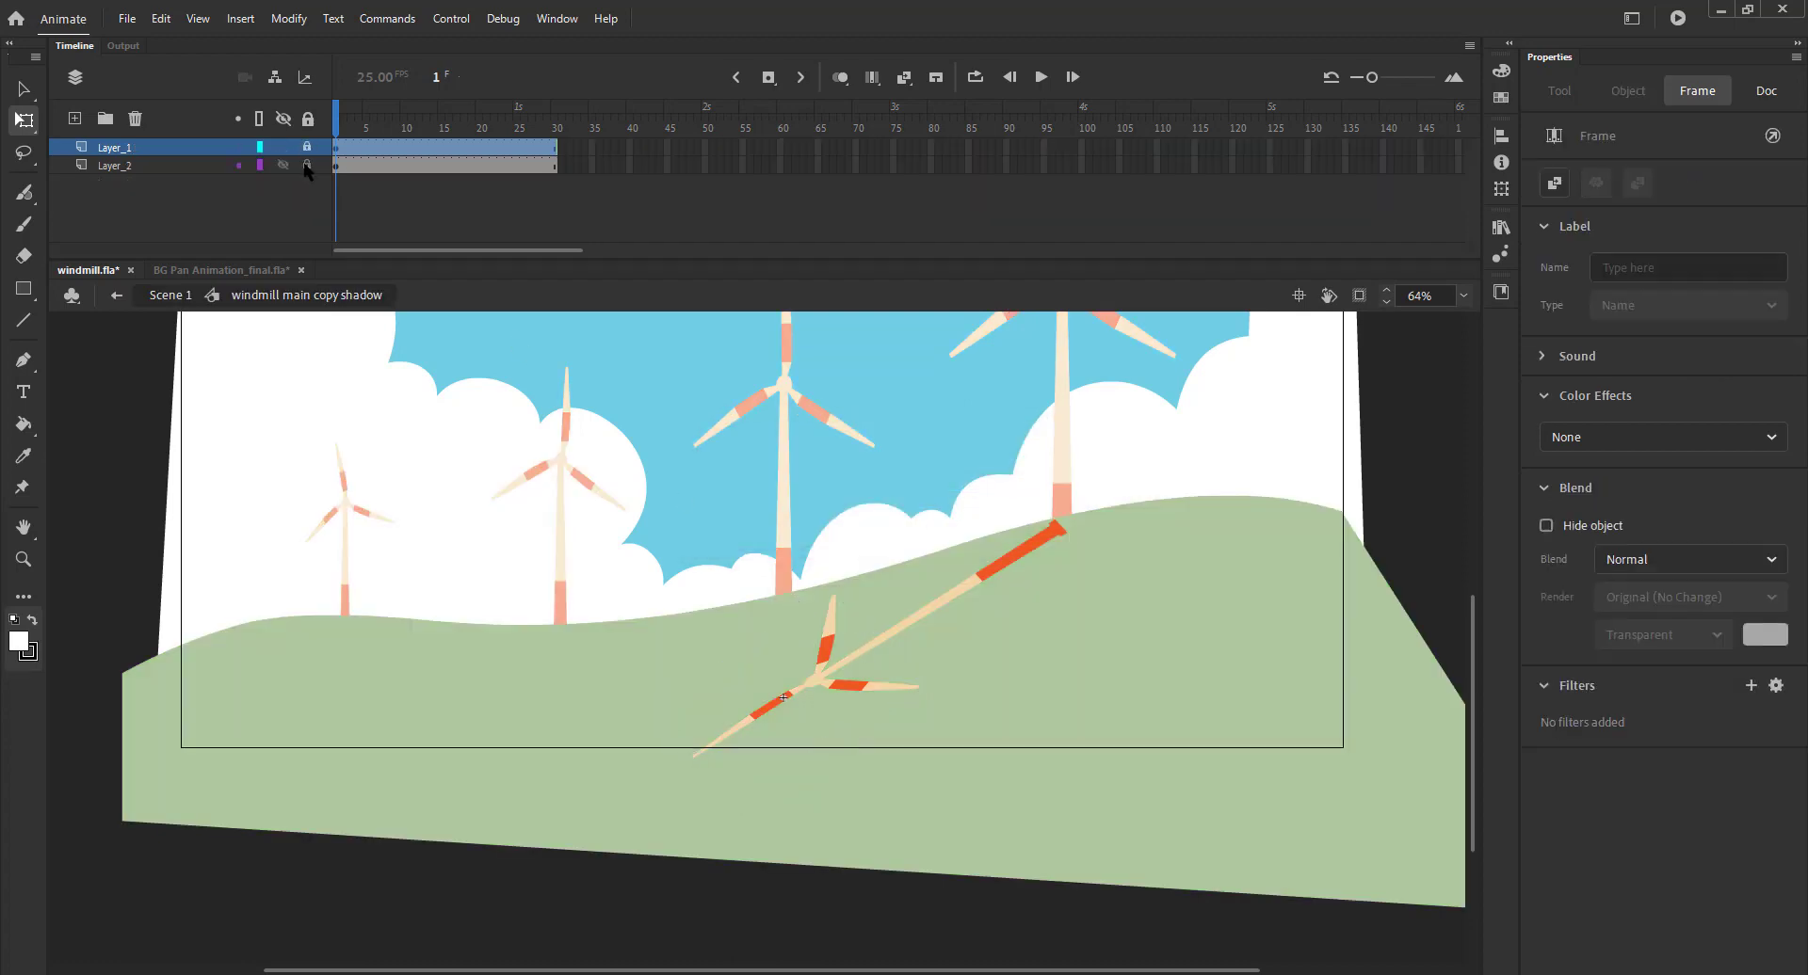
{"action": "left_click", "coordinate": [971, 579]}
{"action": "key", "text": "v"}
{"action": "double_click", "coordinate": [1007, 565]}
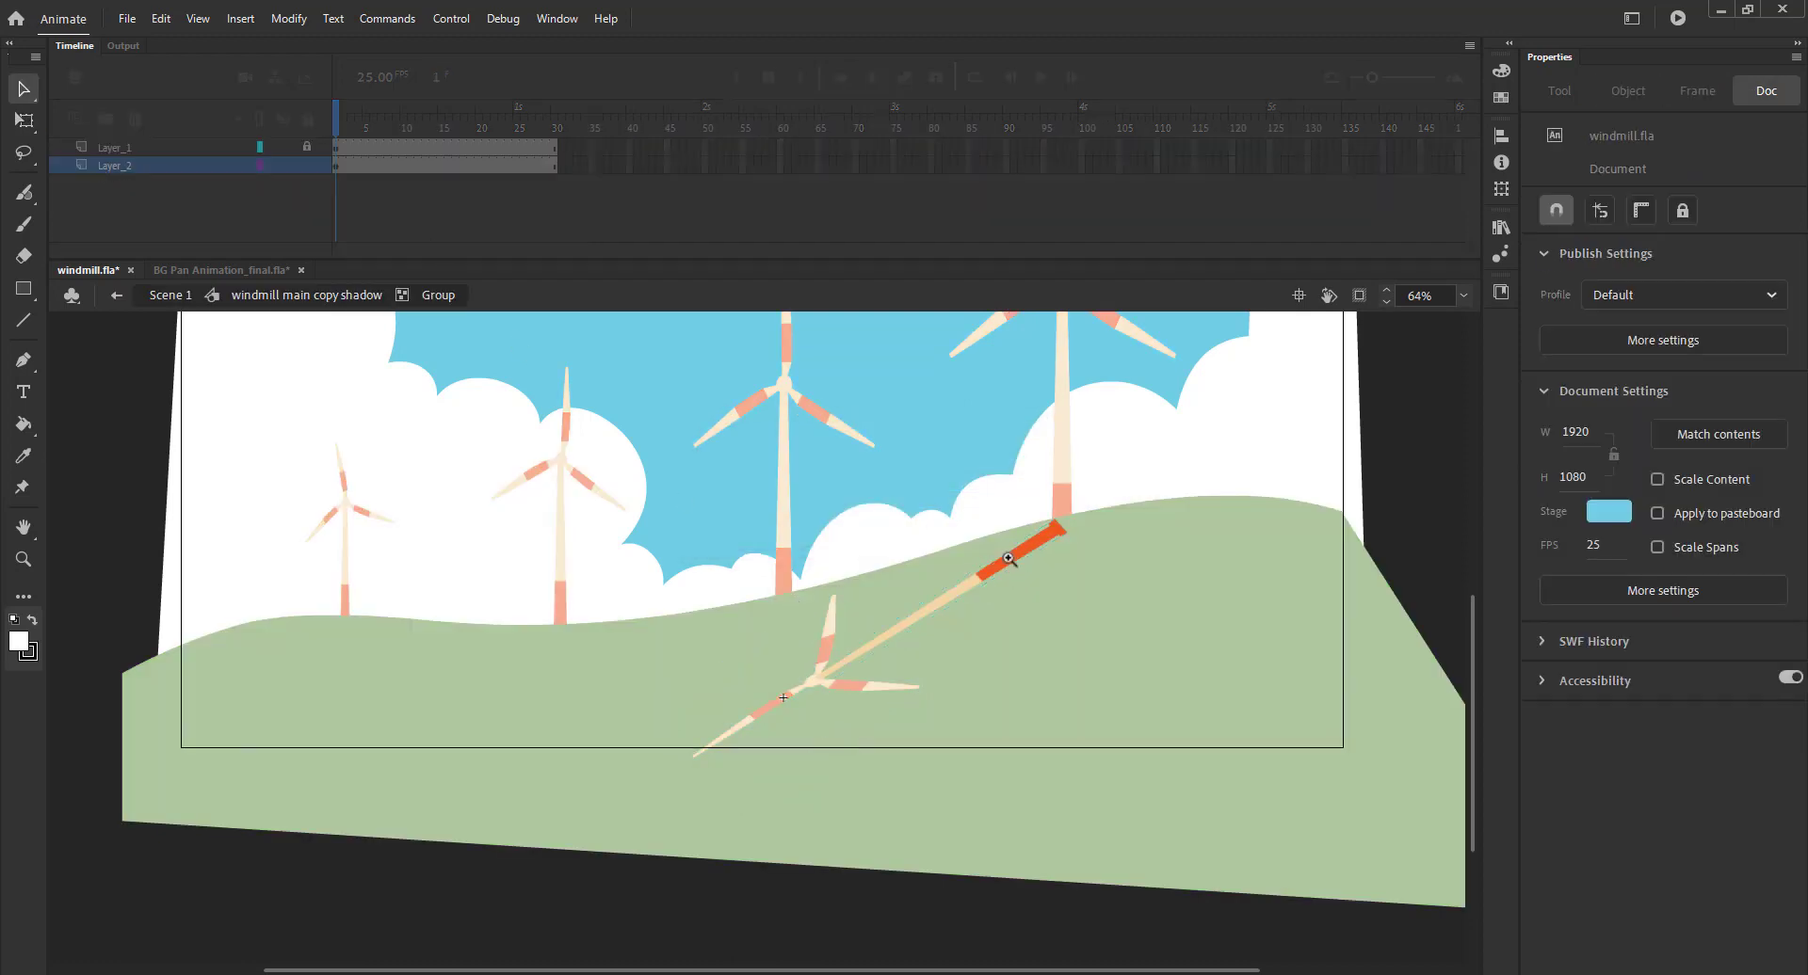
{"action": "scroll", "coordinate": [1109, 609], "scroll_direction": "up", "scroll_amount": 5}
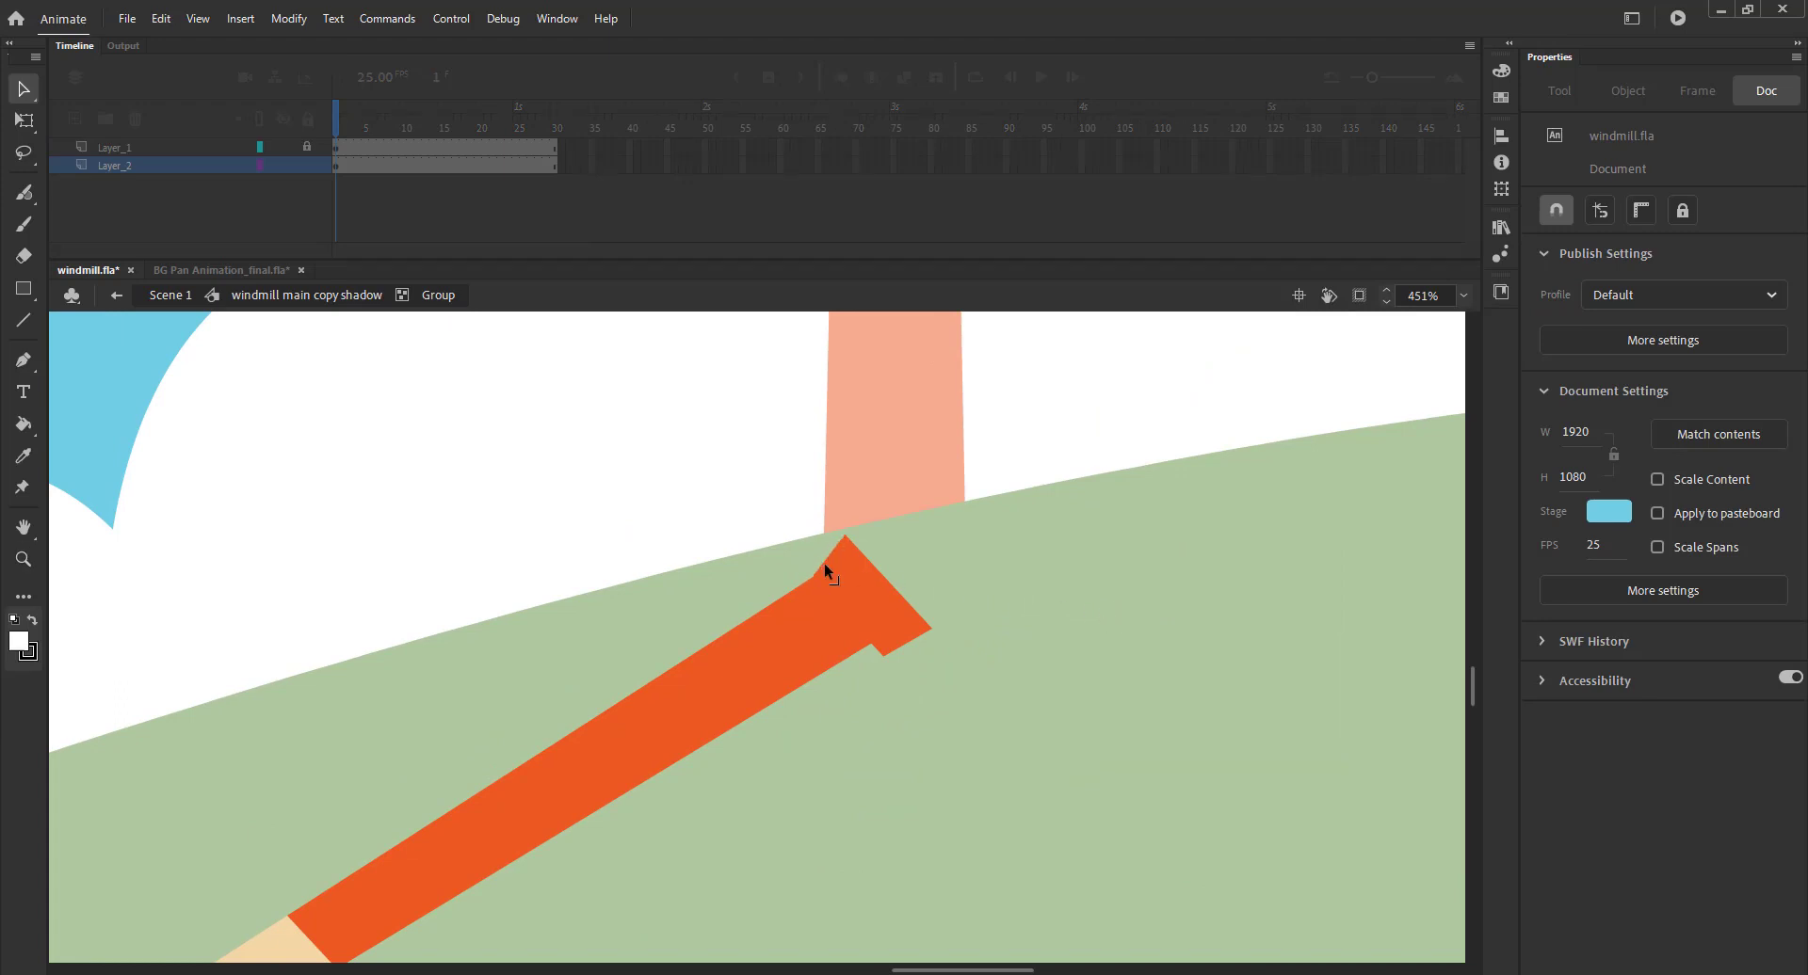
{"action": "left_click_drag", "start_coordinate": [825, 568], "coordinate": [821, 537]}
{"action": "left_click_drag", "start_coordinate": [926, 632], "coordinate": [966, 504]}
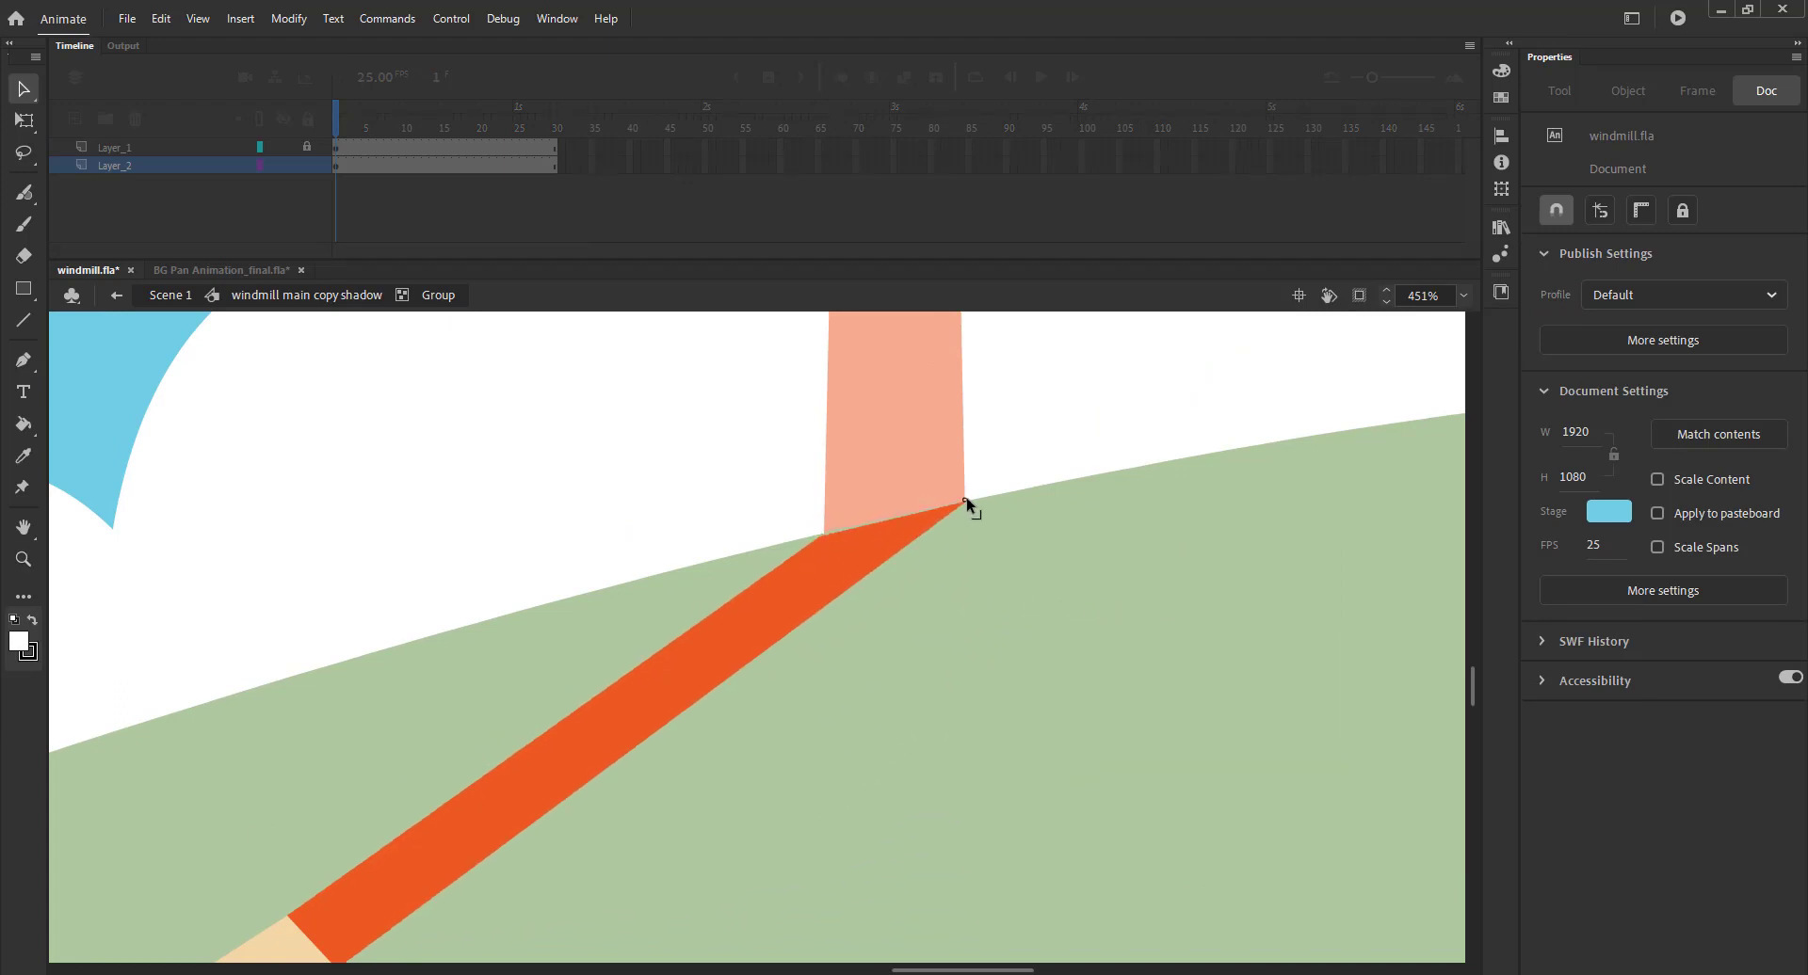
Bend both long edges of the shadow tower into a gentle curve following the hill, and leave the tower group
{"action": "scroll", "coordinate": [626, 362], "scroll_direction": "down", "scroll_amount": 3}
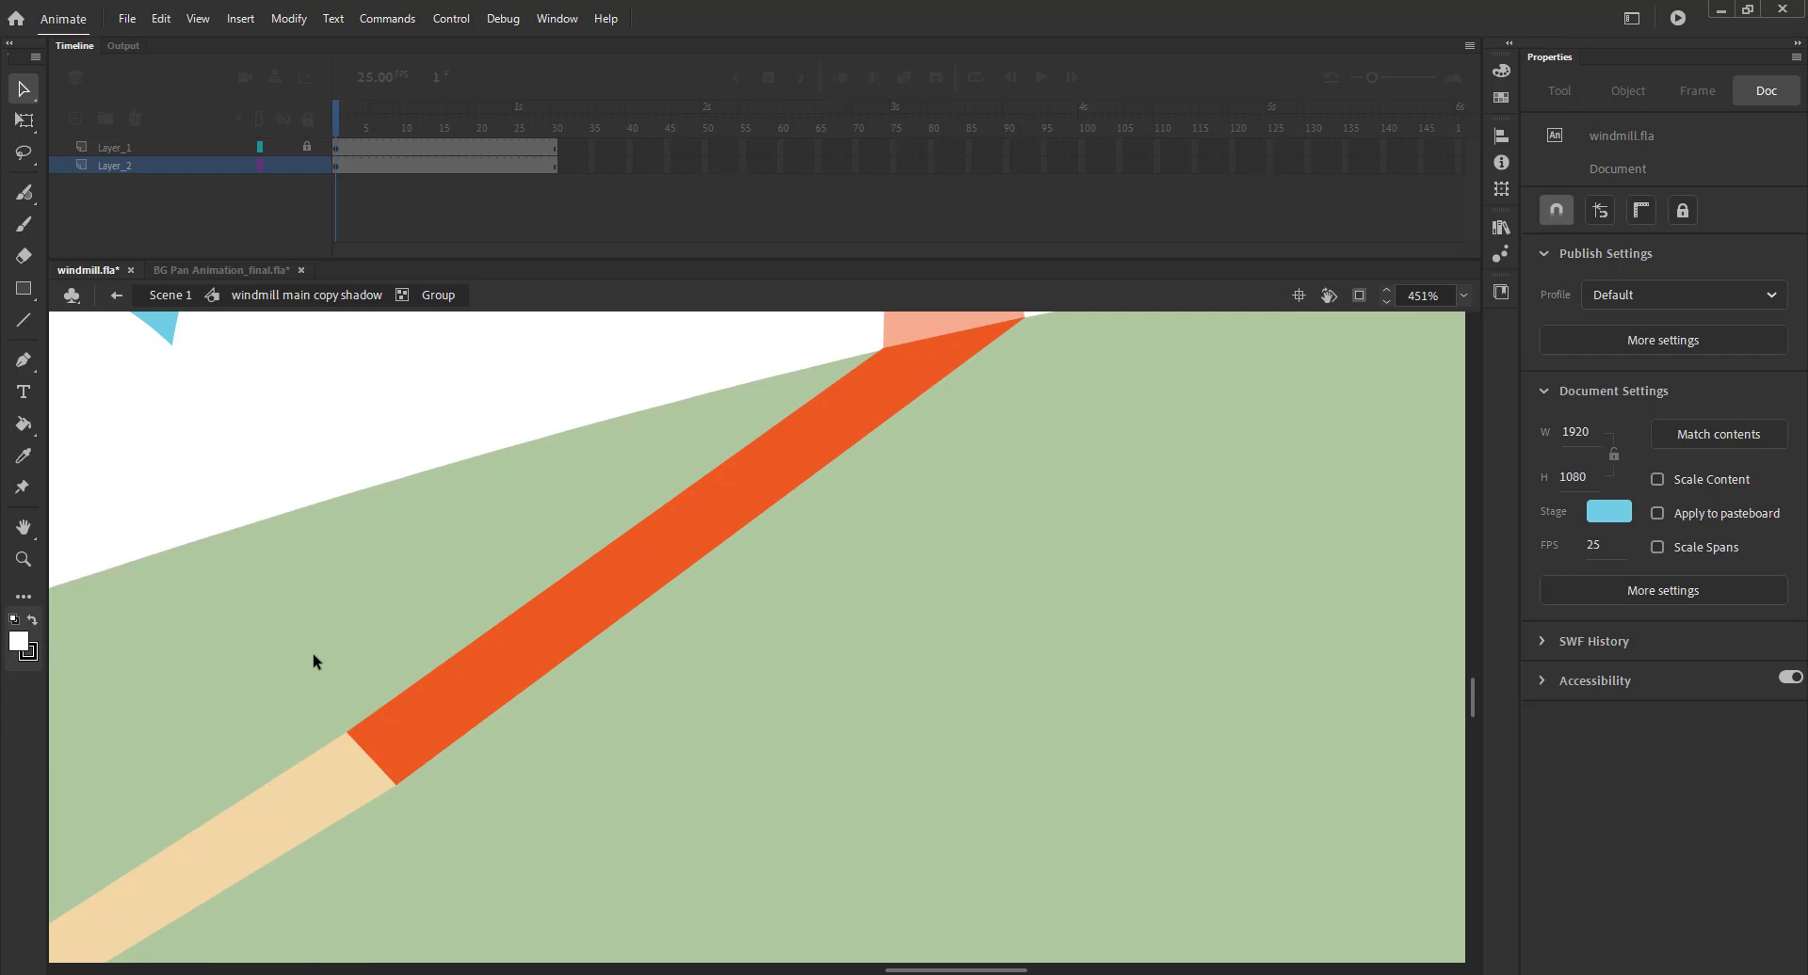
{"action": "left_click_drag", "start_coordinate": [401, 773], "coordinate": [460, 609]}
{"action": "key", "text": "ctrl+minus"}
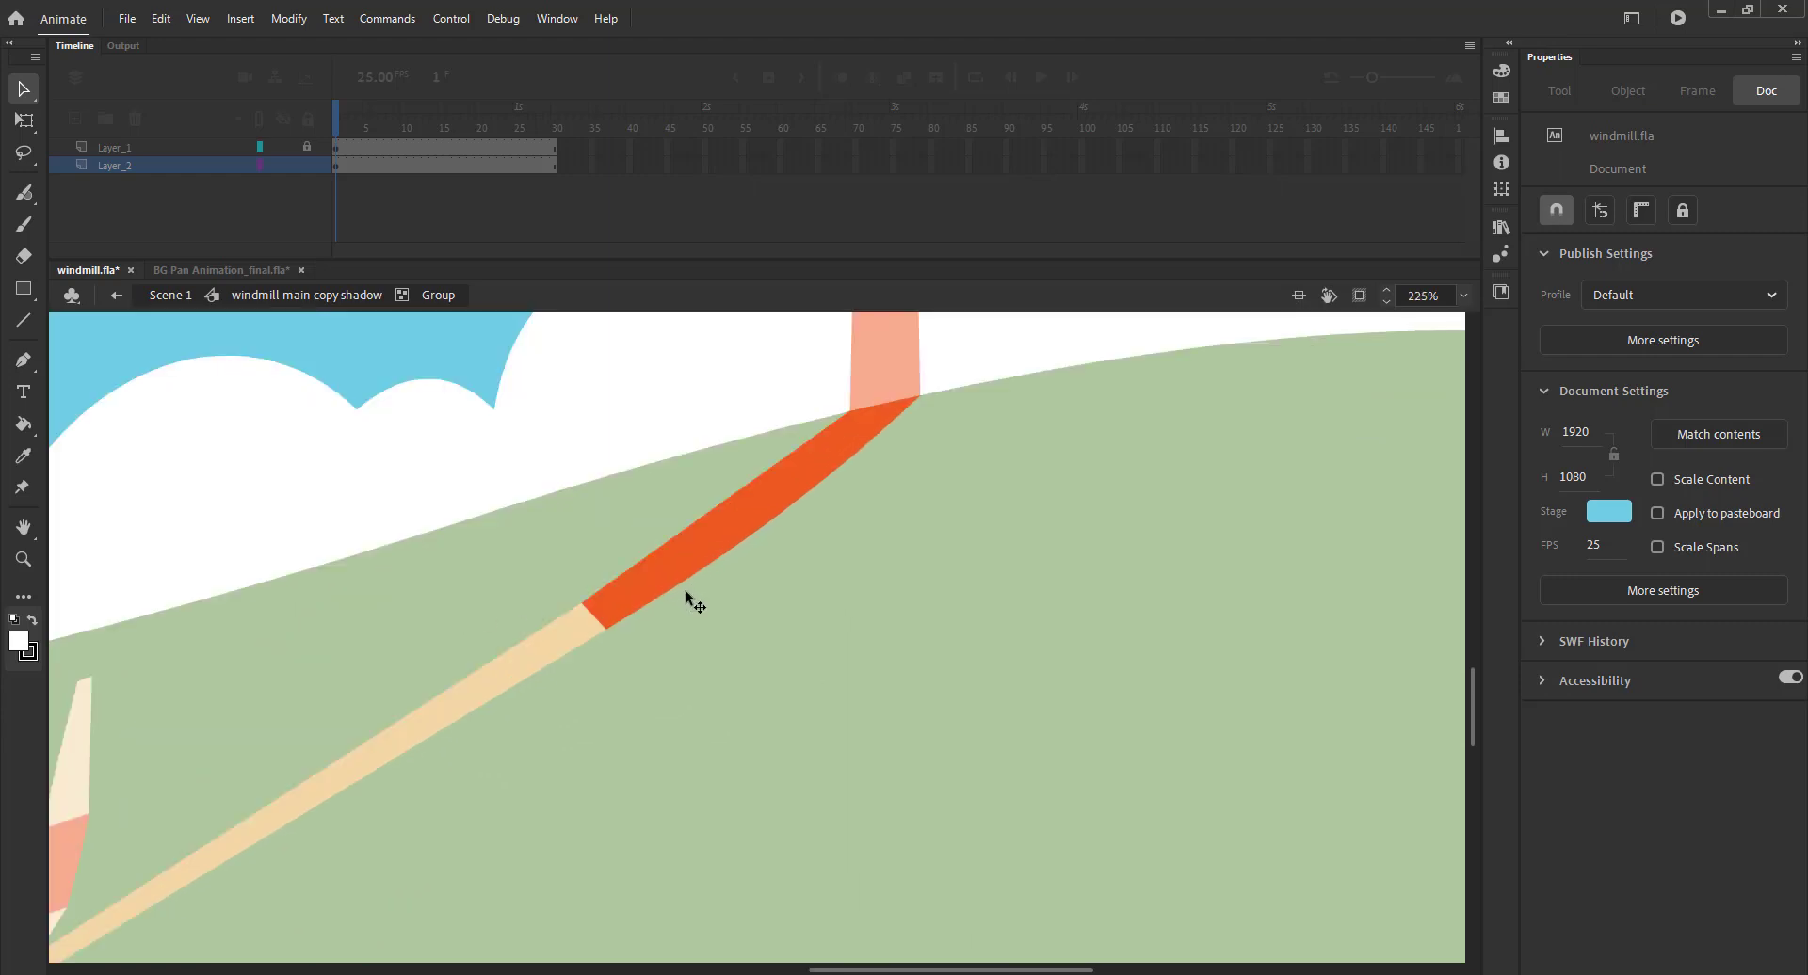
{"action": "left_click_drag", "start_coordinate": [607, 629], "coordinate": [583, 664]}
{"action": "left_click_drag", "start_coordinate": [608, 585], "coordinate": [590, 610]}
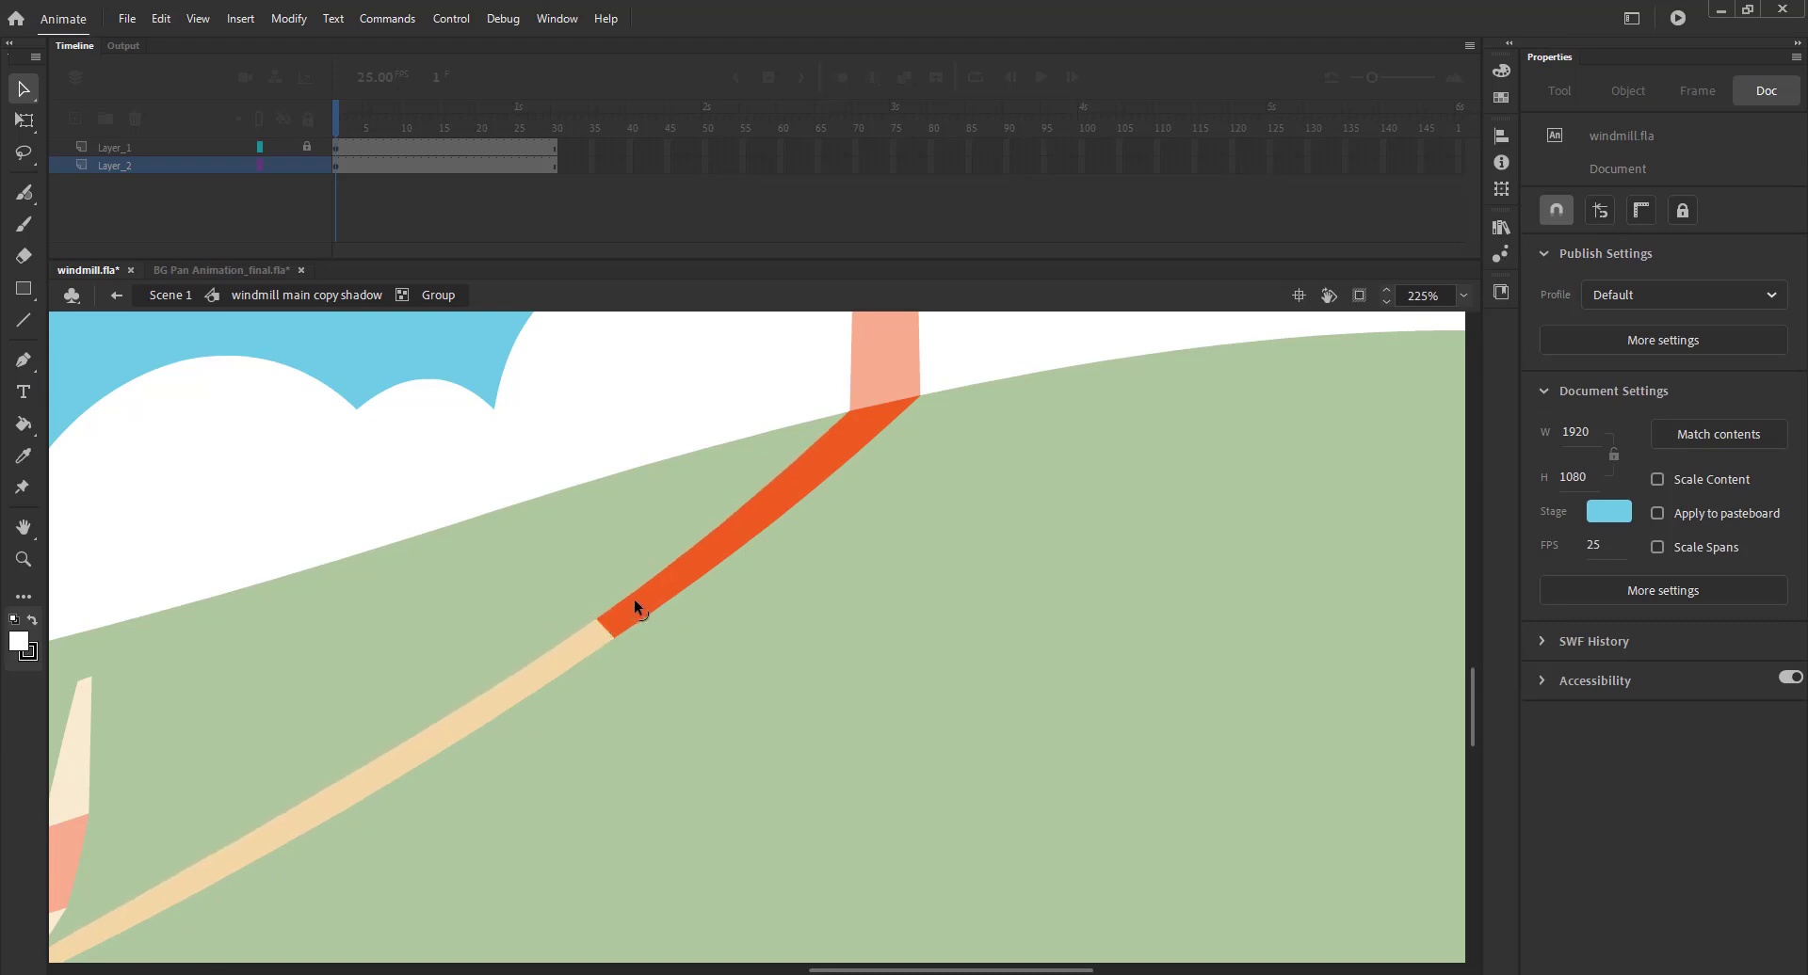
{"action": "key", "text": "ctrl+2"}
{"action": "left_click", "coordinate": [323, 300]}
Lock the tower layer, unlock the blades layer, and skew the shadow blades outward after moving their pivot toward the tower
{"action": "left_click_drag", "start_coordinate": [287, 427], "coordinate": [301, 344]}
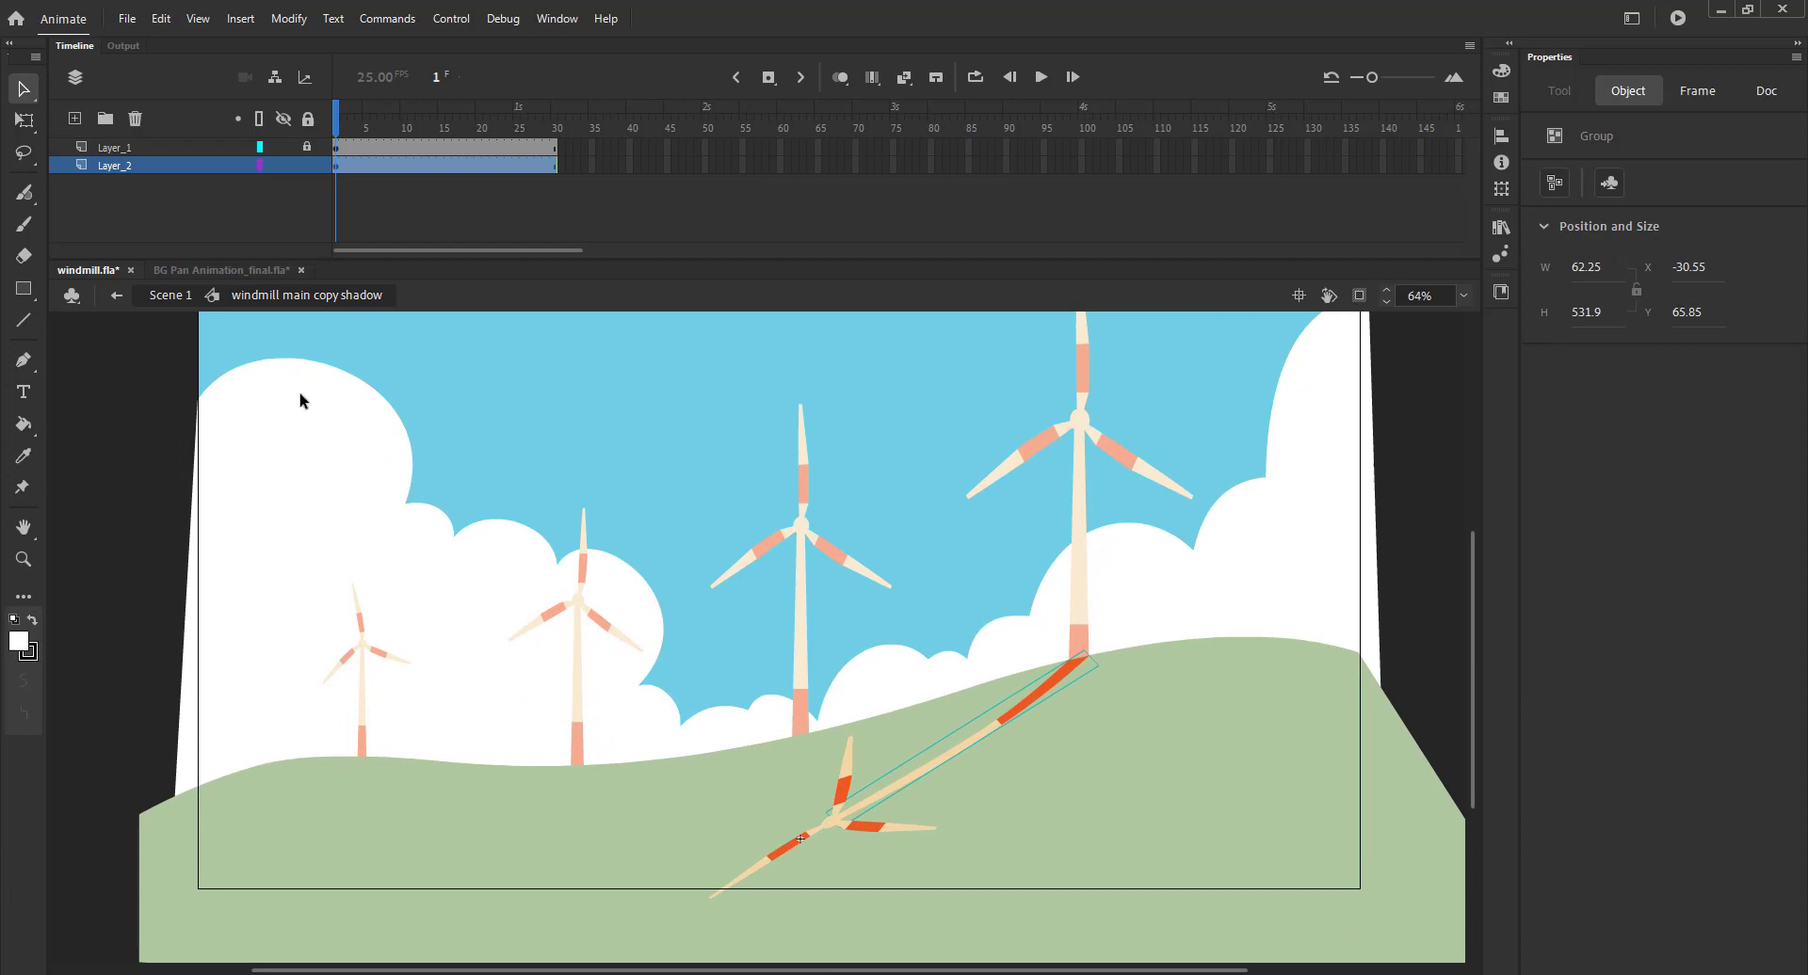
{"action": "left_click", "coordinate": [302, 396]}
{"action": "left_click", "coordinate": [836, 821]}
{"action": "left_click", "coordinate": [307, 165]}
{"action": "left_click", "coordinate": [307, 148]}
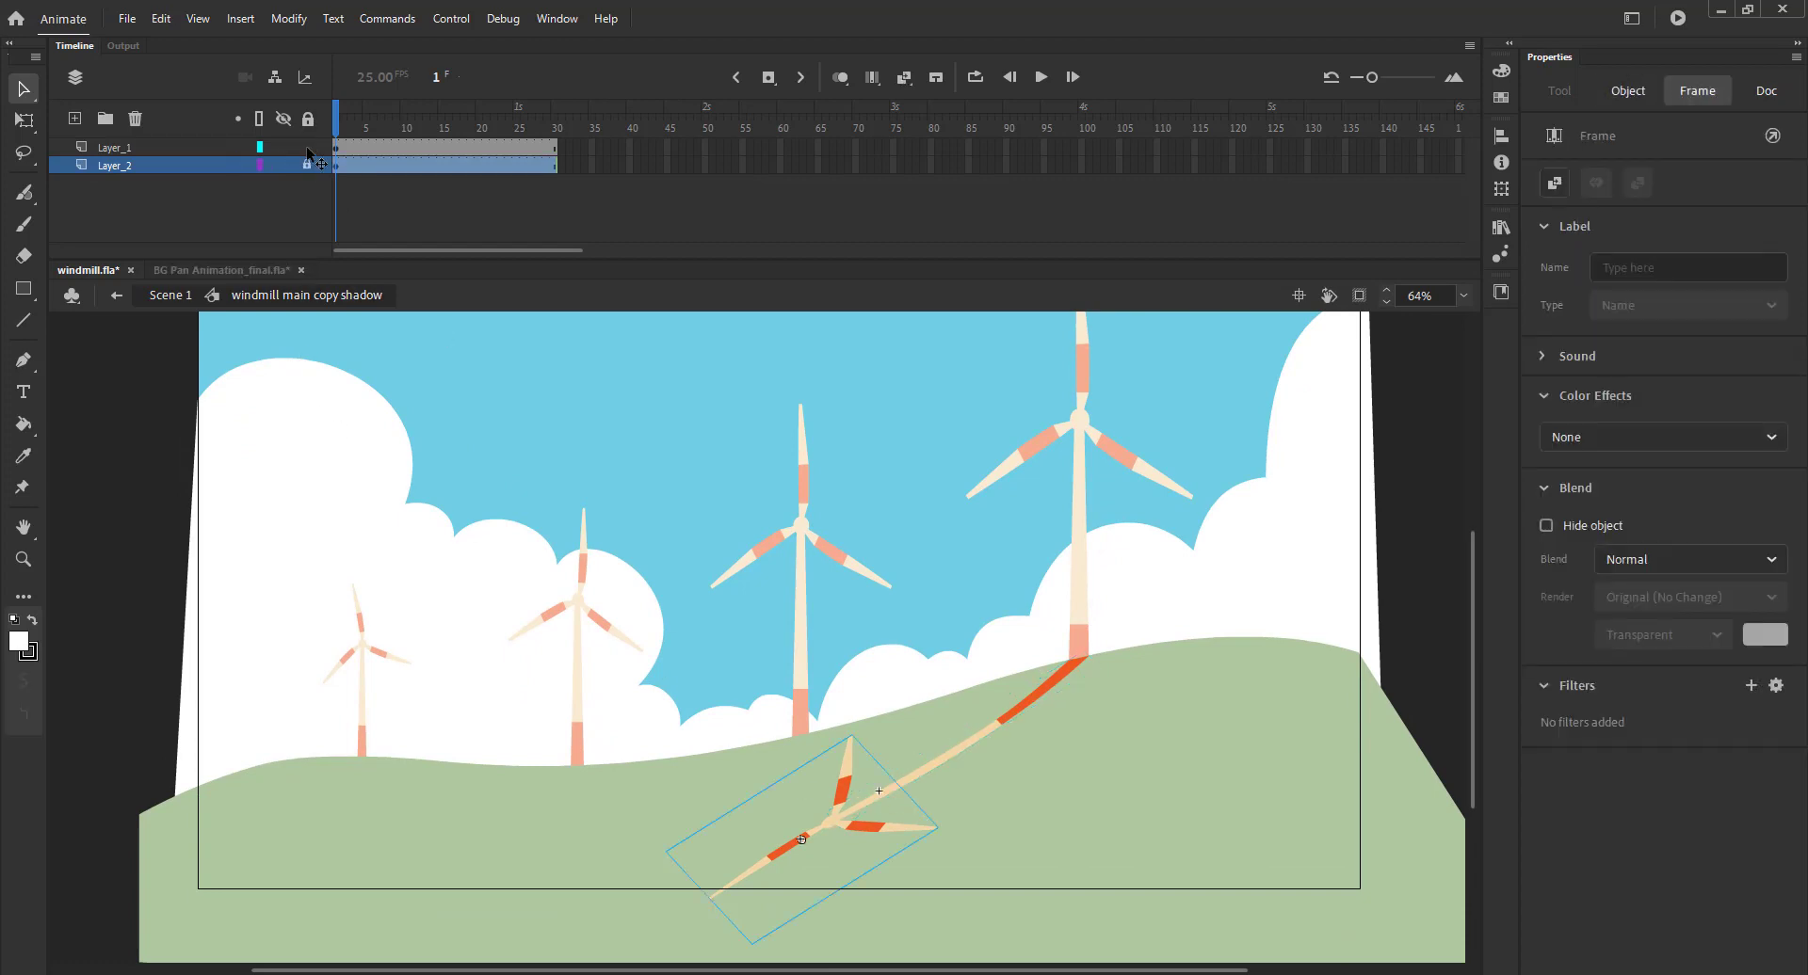
{"action": "key", "text": "q"}
{"action": "left_click_drag", "start_coordinate": [801, 839], "coordinate": [895, 782]}
{"action": "left_click_drag", "start_coordinate": [758, 794], "coordinate": [753, 791]}
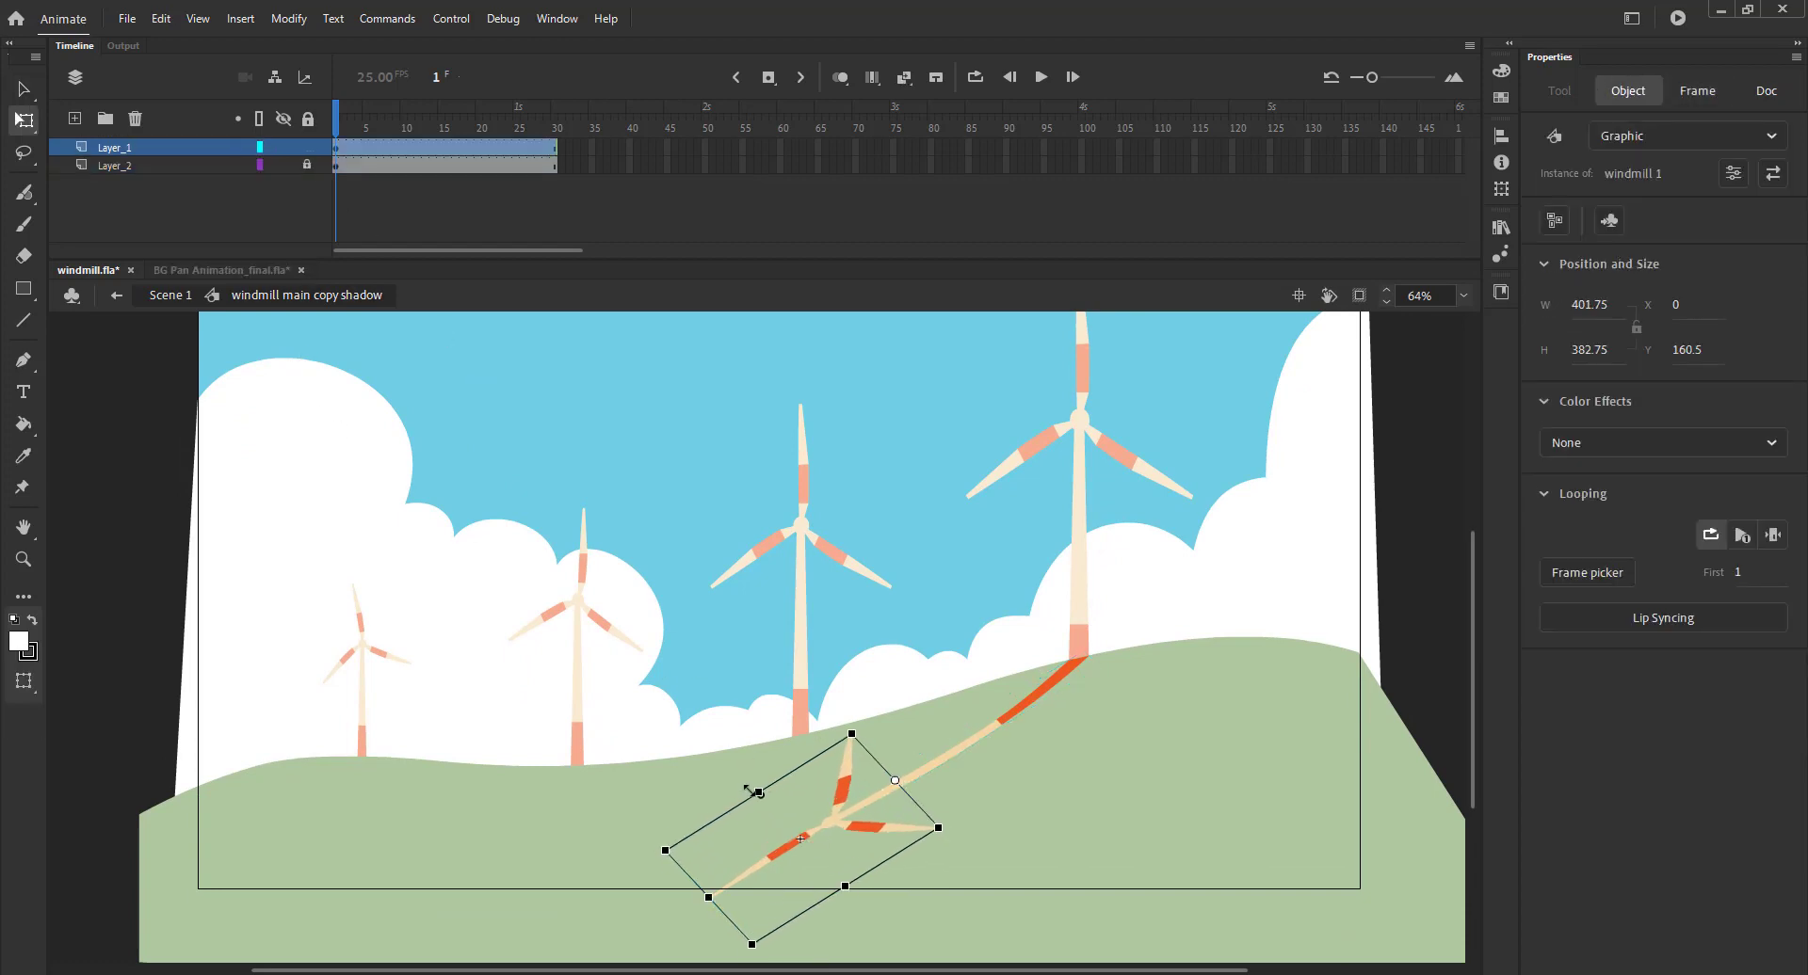
{"action": "left_click_drag", "start_coordinate": [688, 884], "coordinate": [663, 856]}
{"action": "left_click_drag", "start_coordinate": [829, 821], "coordinate": [827, 834]}
Nudge the shadow blades onto the tower's end, stretch them further outward and play the rotation
{"action": "key", "text": "Right"}
{"action": "key", "text": "Right"}
{"action": "key", "text": "Right"}
{"action": "key", "text": "Up"}
{"action": "key", "text": "Up"}
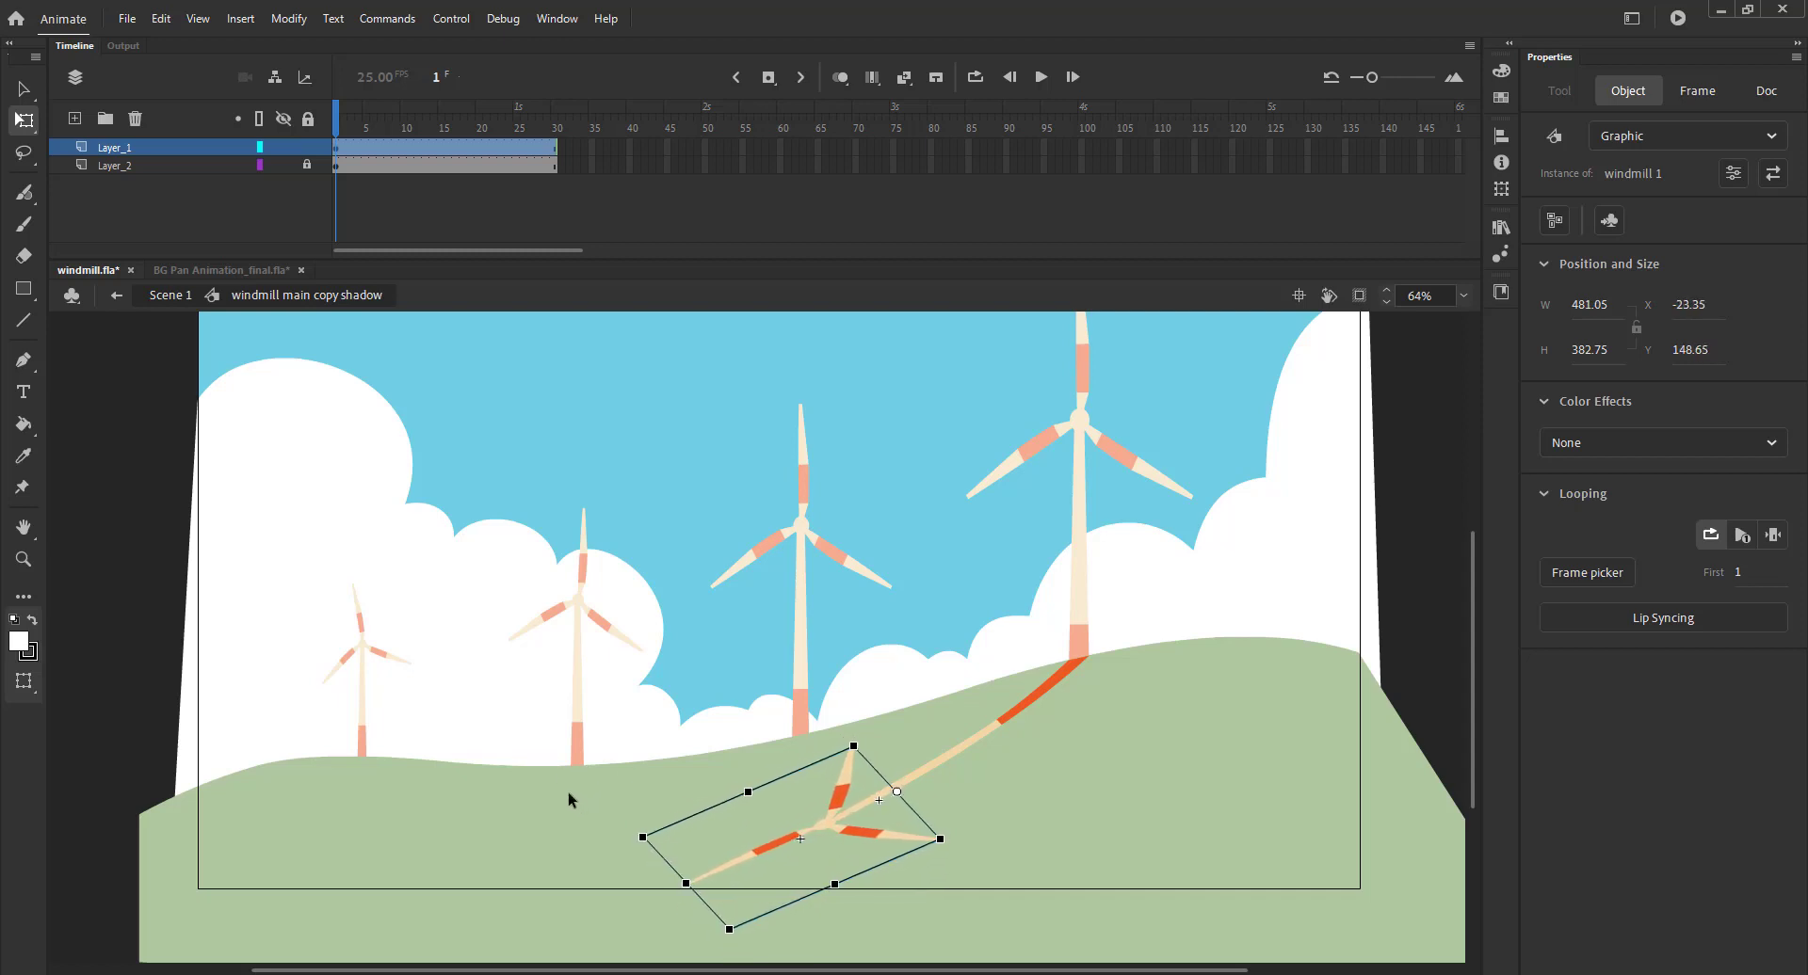
{"action": "left_click", "coordinate": [568, 798]}
{"action": "left_click", "coordinate": [810, 827]}
{"action": "left_click_drag", "start_coordinate": [685, 885], "coordinate": [638, 905]}
{"action": "key", "text": "Return"}
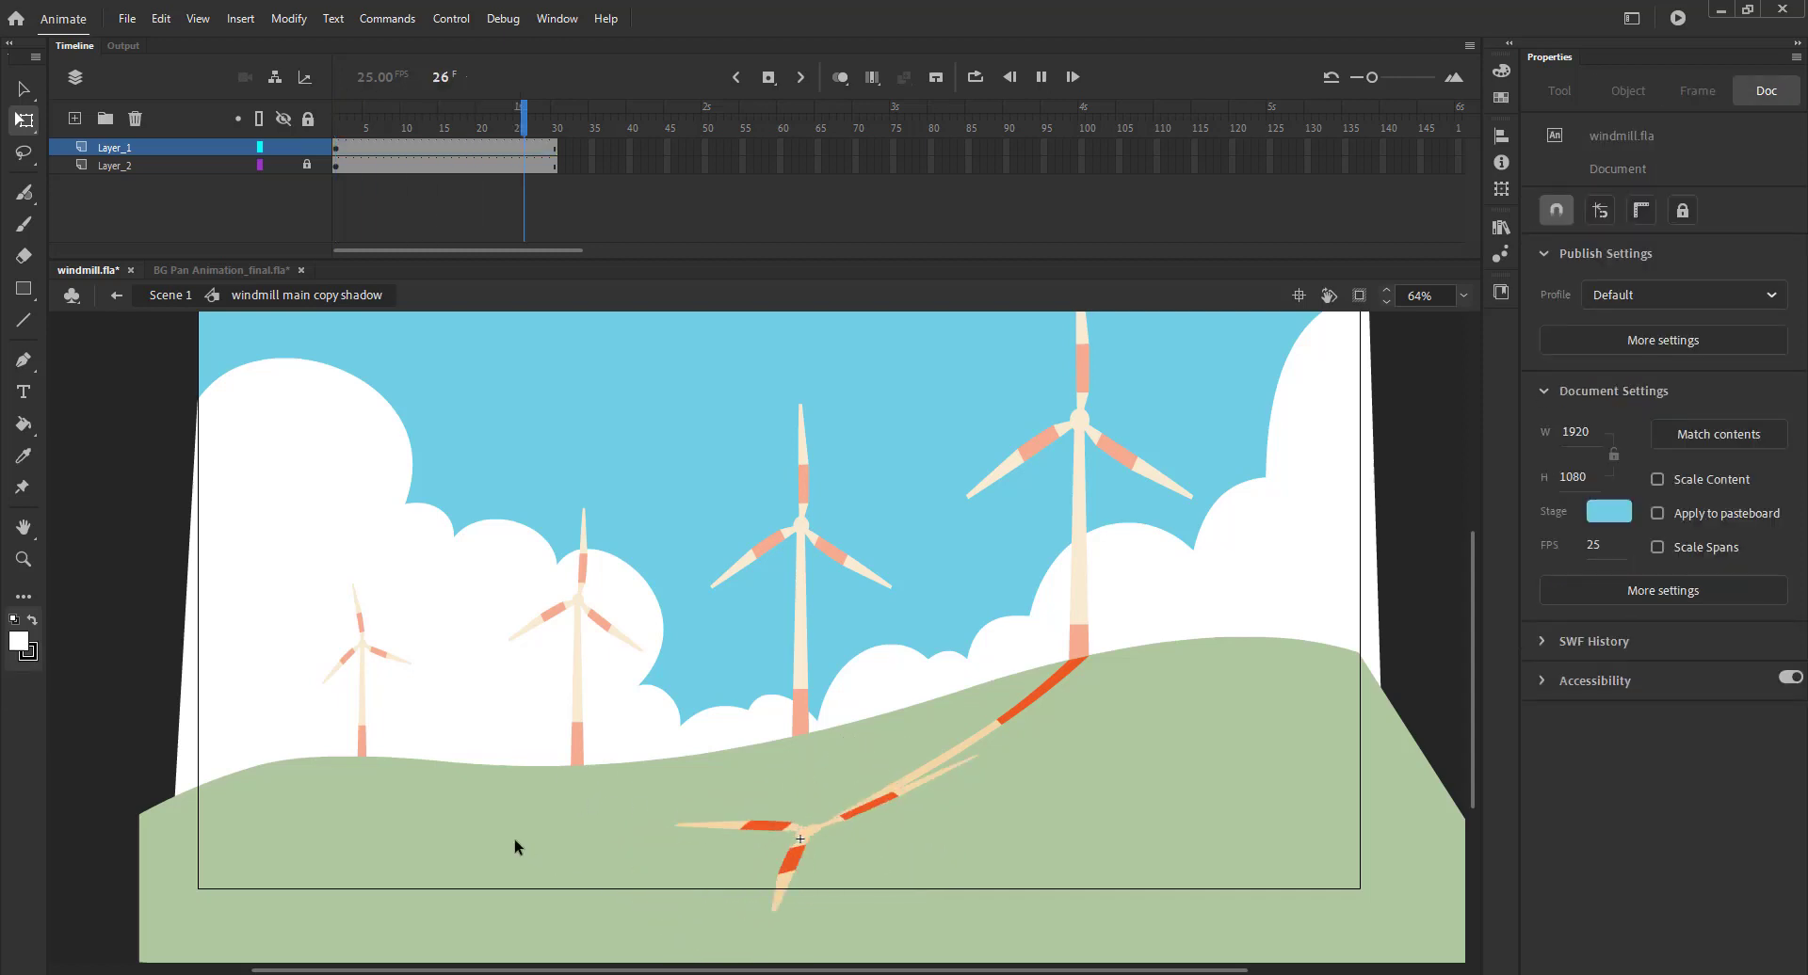
Nudge the shadow blades to the right to align their hub with the tower, replay the rotation and return to frame 1
{"action": "left_click", "coordinate": [817, 827]}
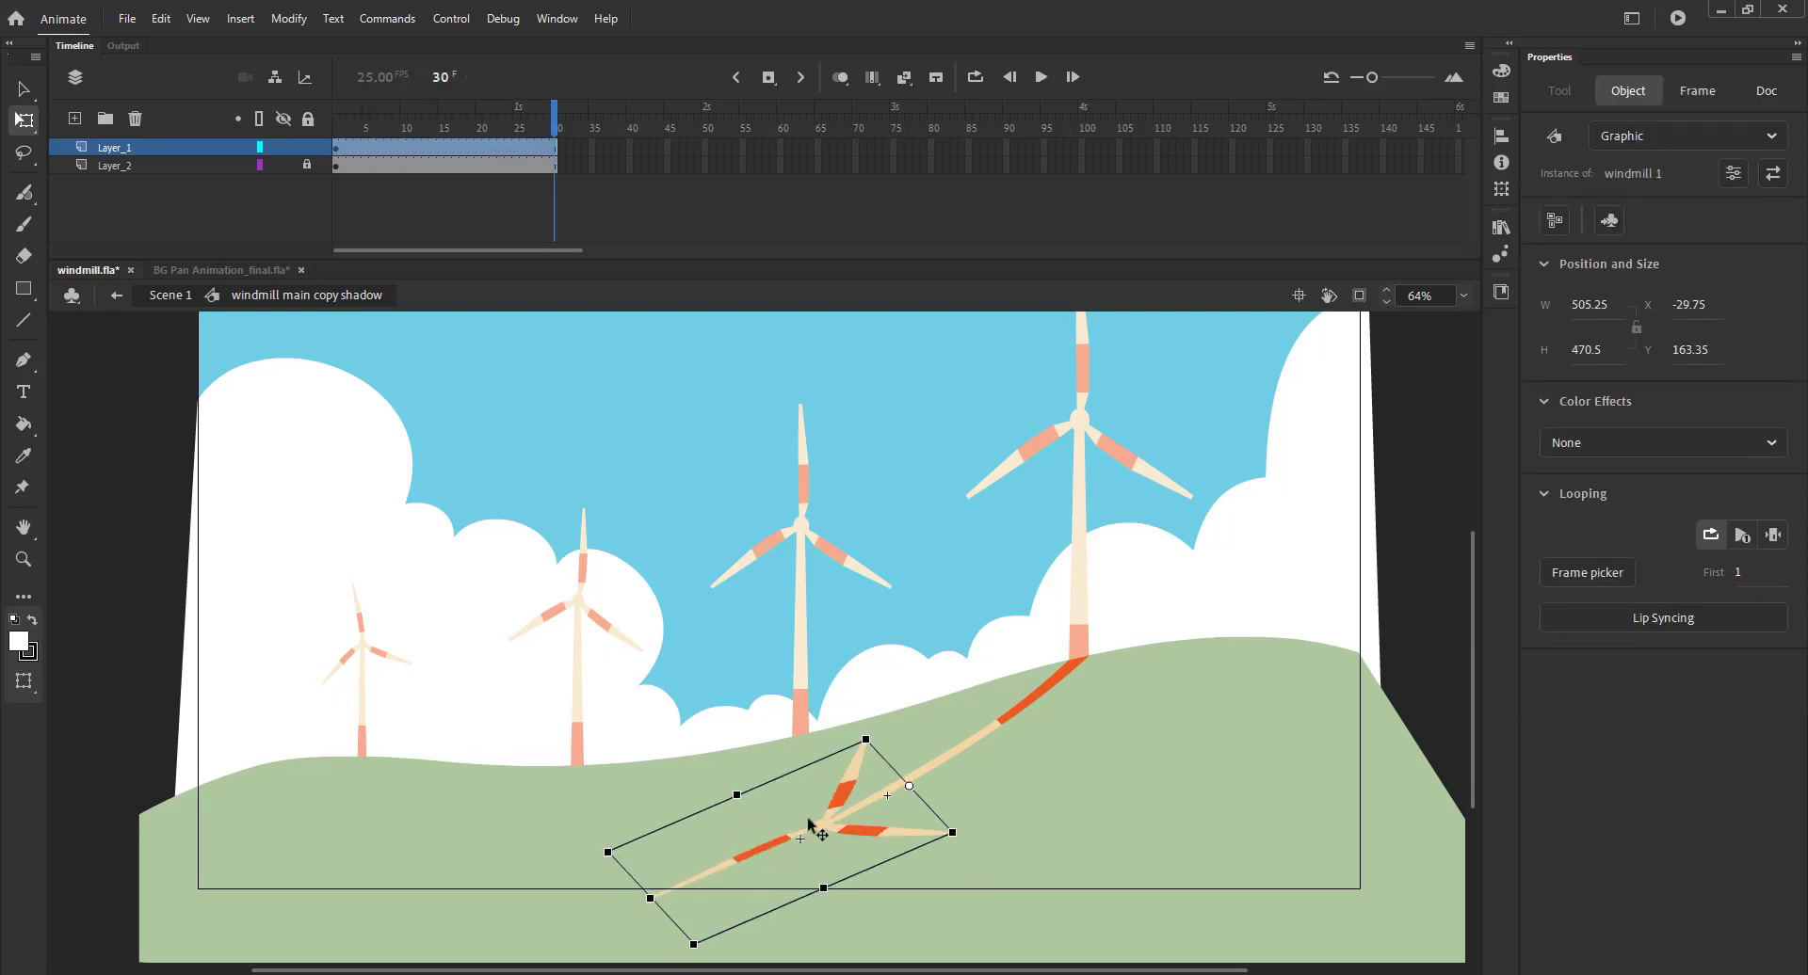
{"action": "key", "text": "Right"}
{"action": "key", "text": "Right"}
{"action": "key", "text": "Right"}
{"action": "key", "text": "Right"}
{"action": "key", "text": "Return"}
{"action": "left_click", "coordinate": [335, 128]}
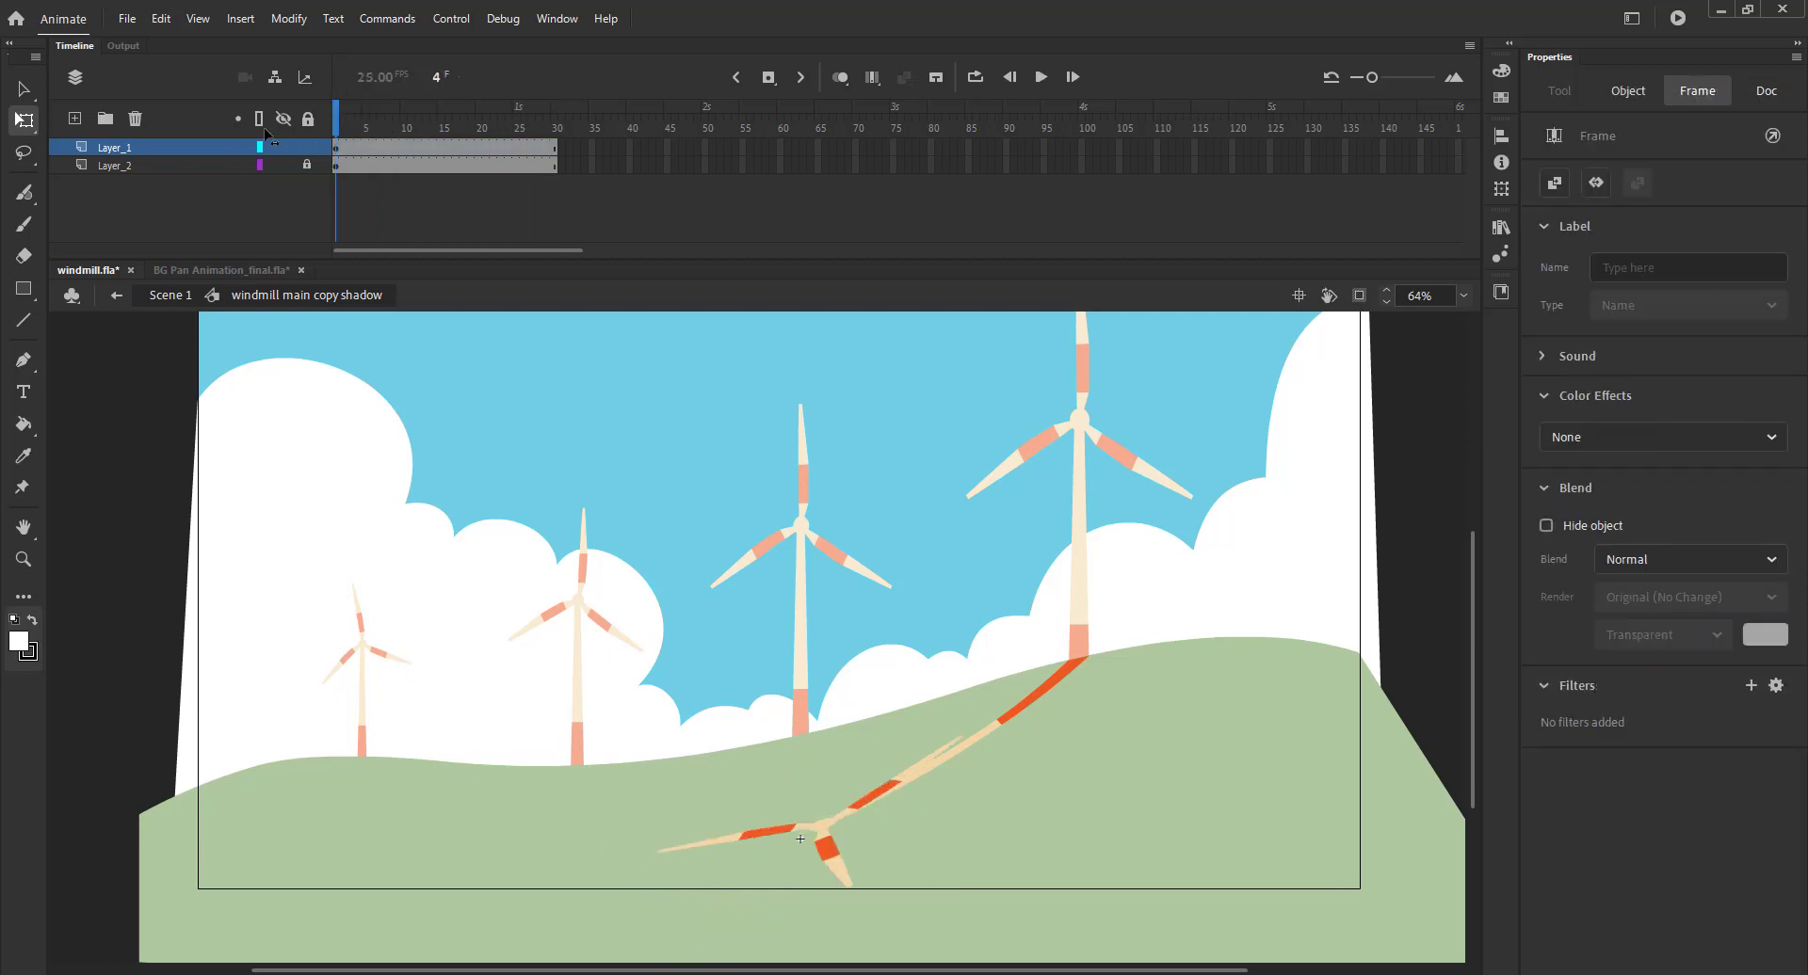
Apply a 100% black tint to the shadow blades
{"action": "key", "text": "v"}
{"action": "left_click", "coordinate": [831, 823]}
{"action": "left_click", "coordinate": [1559, 445]}
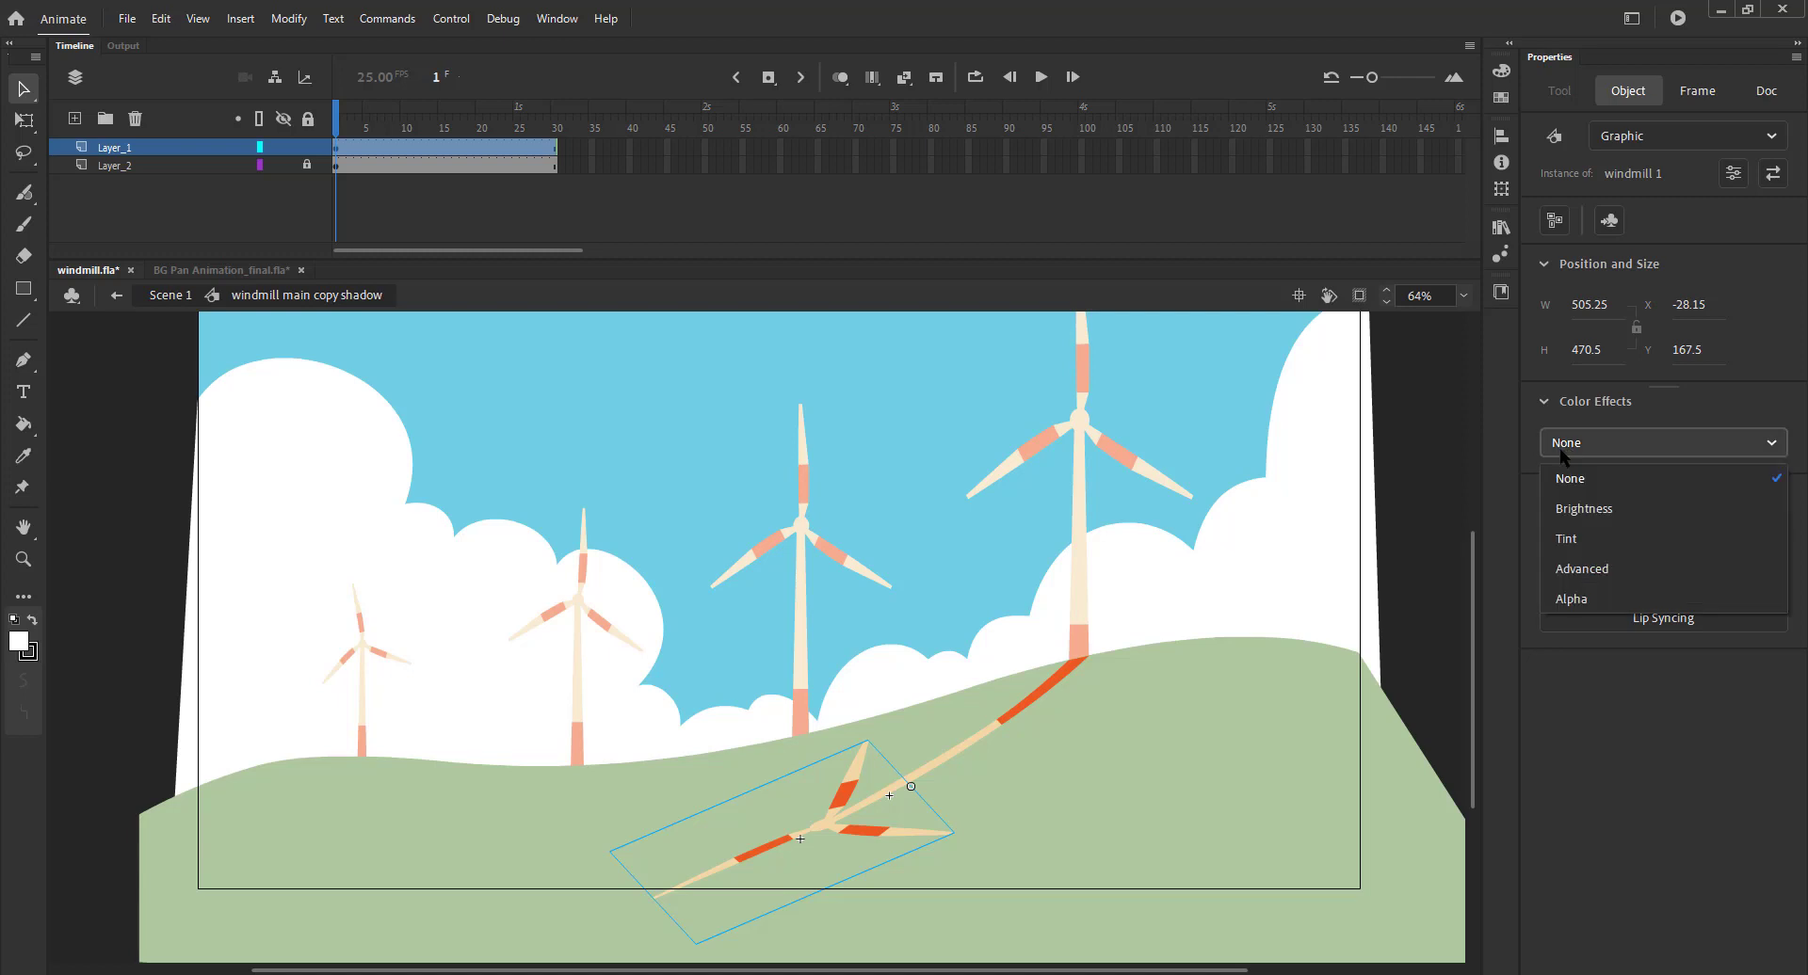
{"action": "left_click", "coordinate": [1564, 540]}
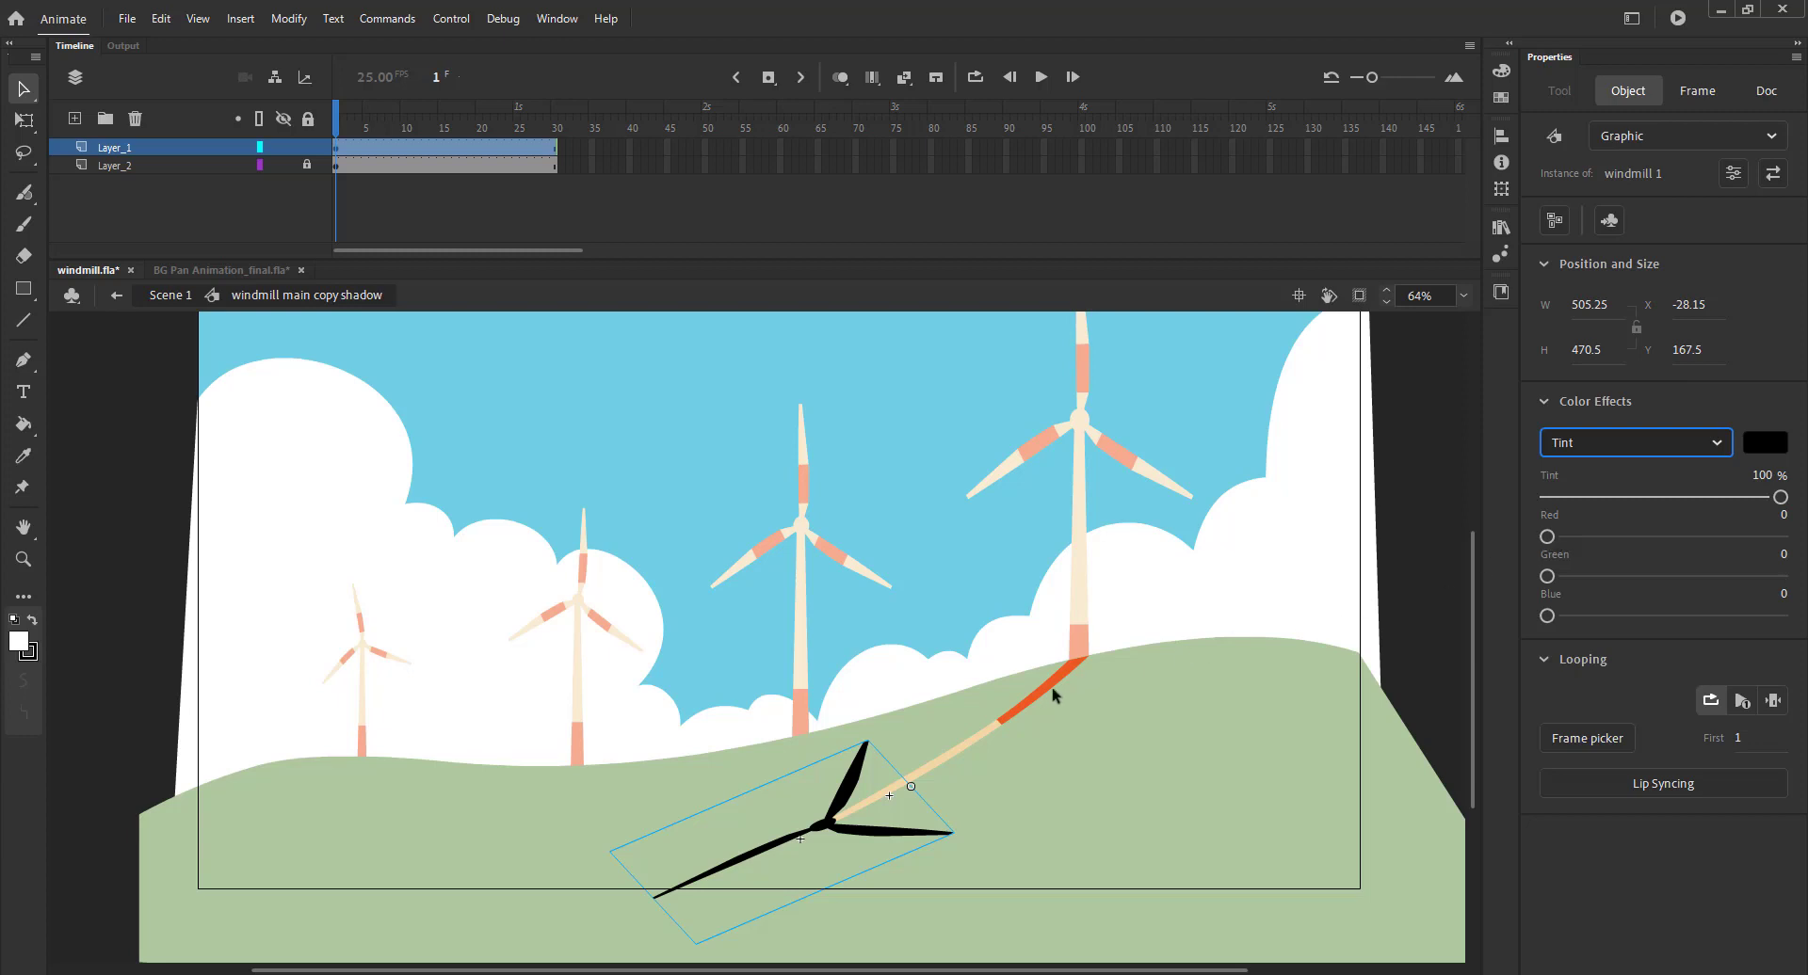
Lock the blades layer, unlock the tower layer, tint its frames black and return to the main scene
{"action": "left_click", "coordinate": [1028, 696]}
{"action": "left_click", "coordinate": [308, 148]}
{"action": "left_click", "coordinate": [308, 166]}
{"action": "left_click", "coordinate": [1006, 719]}
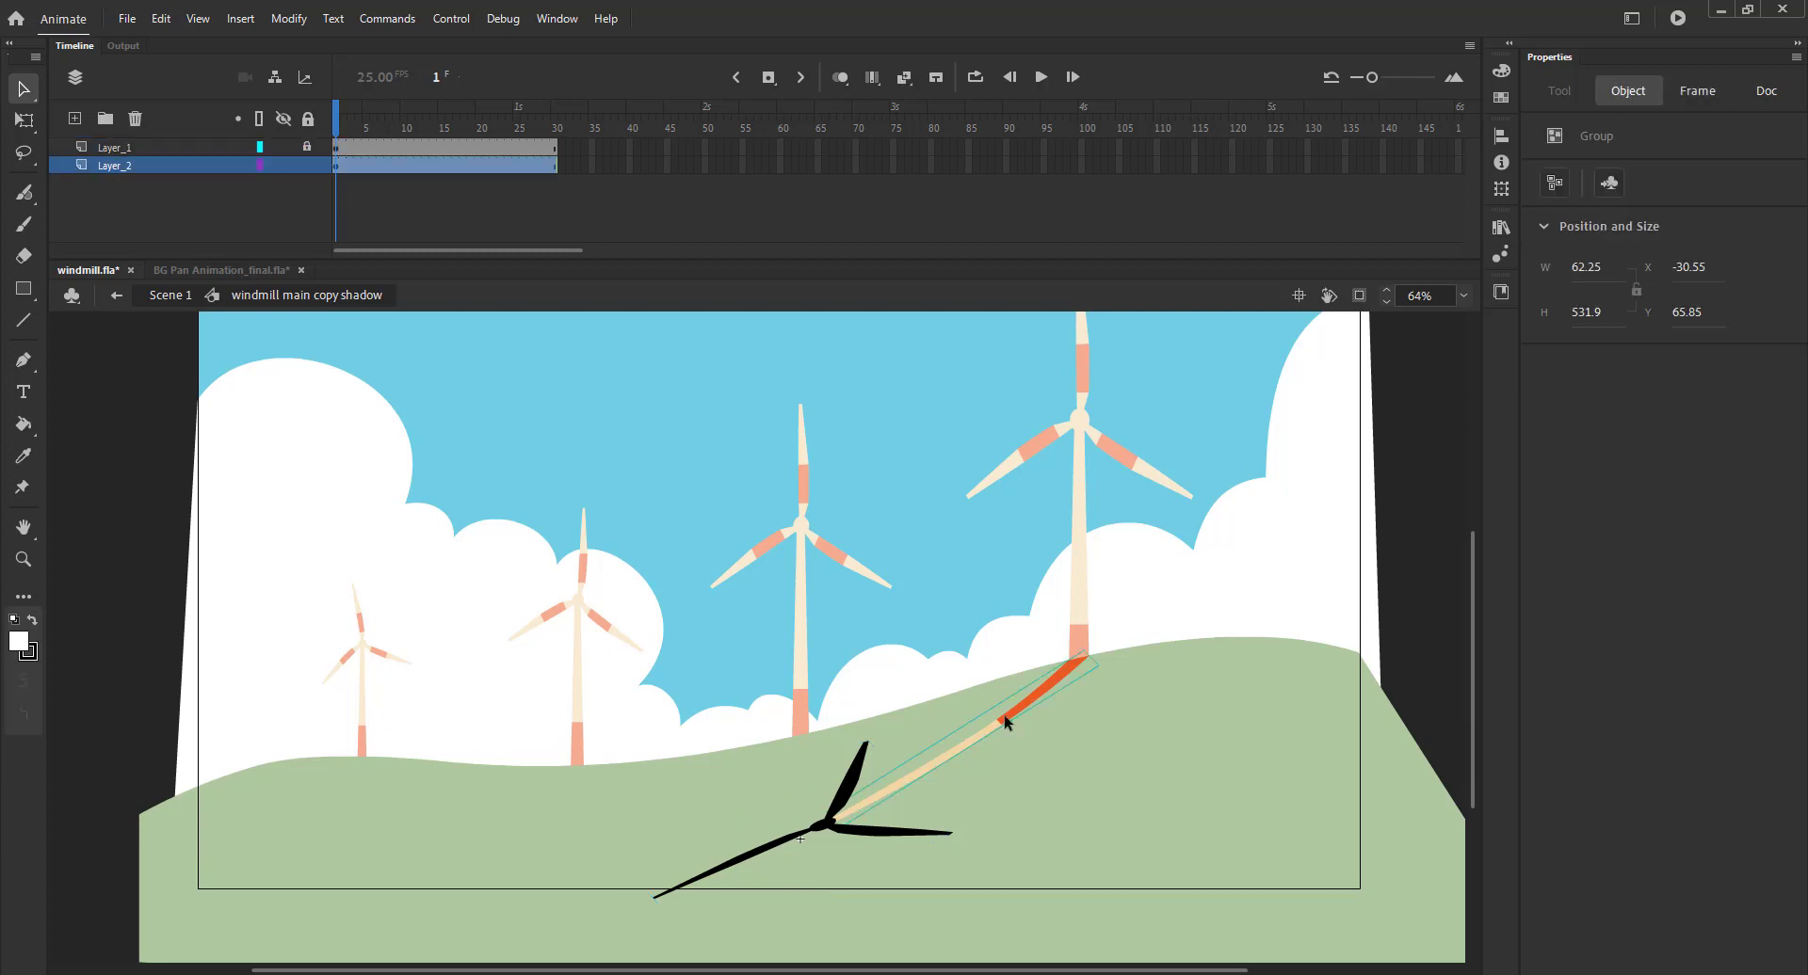
{"action": "left_click", "coordinate": [153, 167]}
{"action": "left_click", "coordinate": [1574, 438]}
{"action": "left_click", "coordinate": [1565, 538]}
{"action": "left_click", "coordinate": [409, 398]}
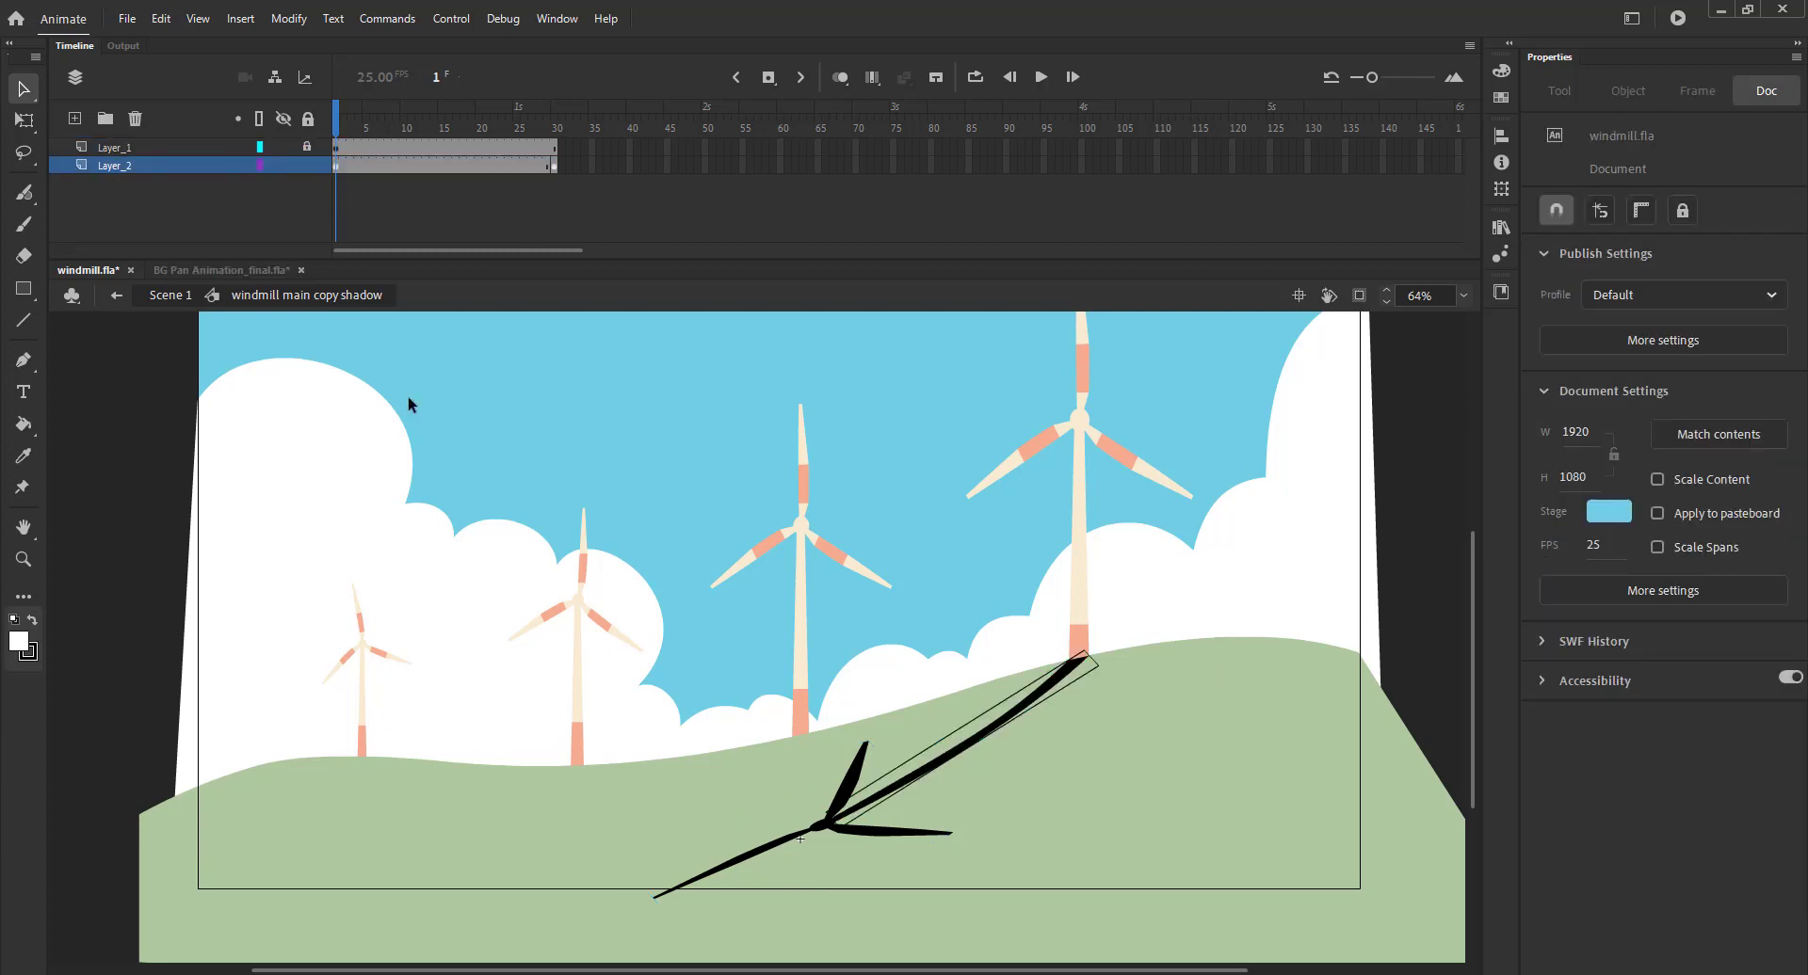
{"action": "left_click", "coordinate": [155, 296]}
{"action": "left_click", "coordinate": [653, 477]}
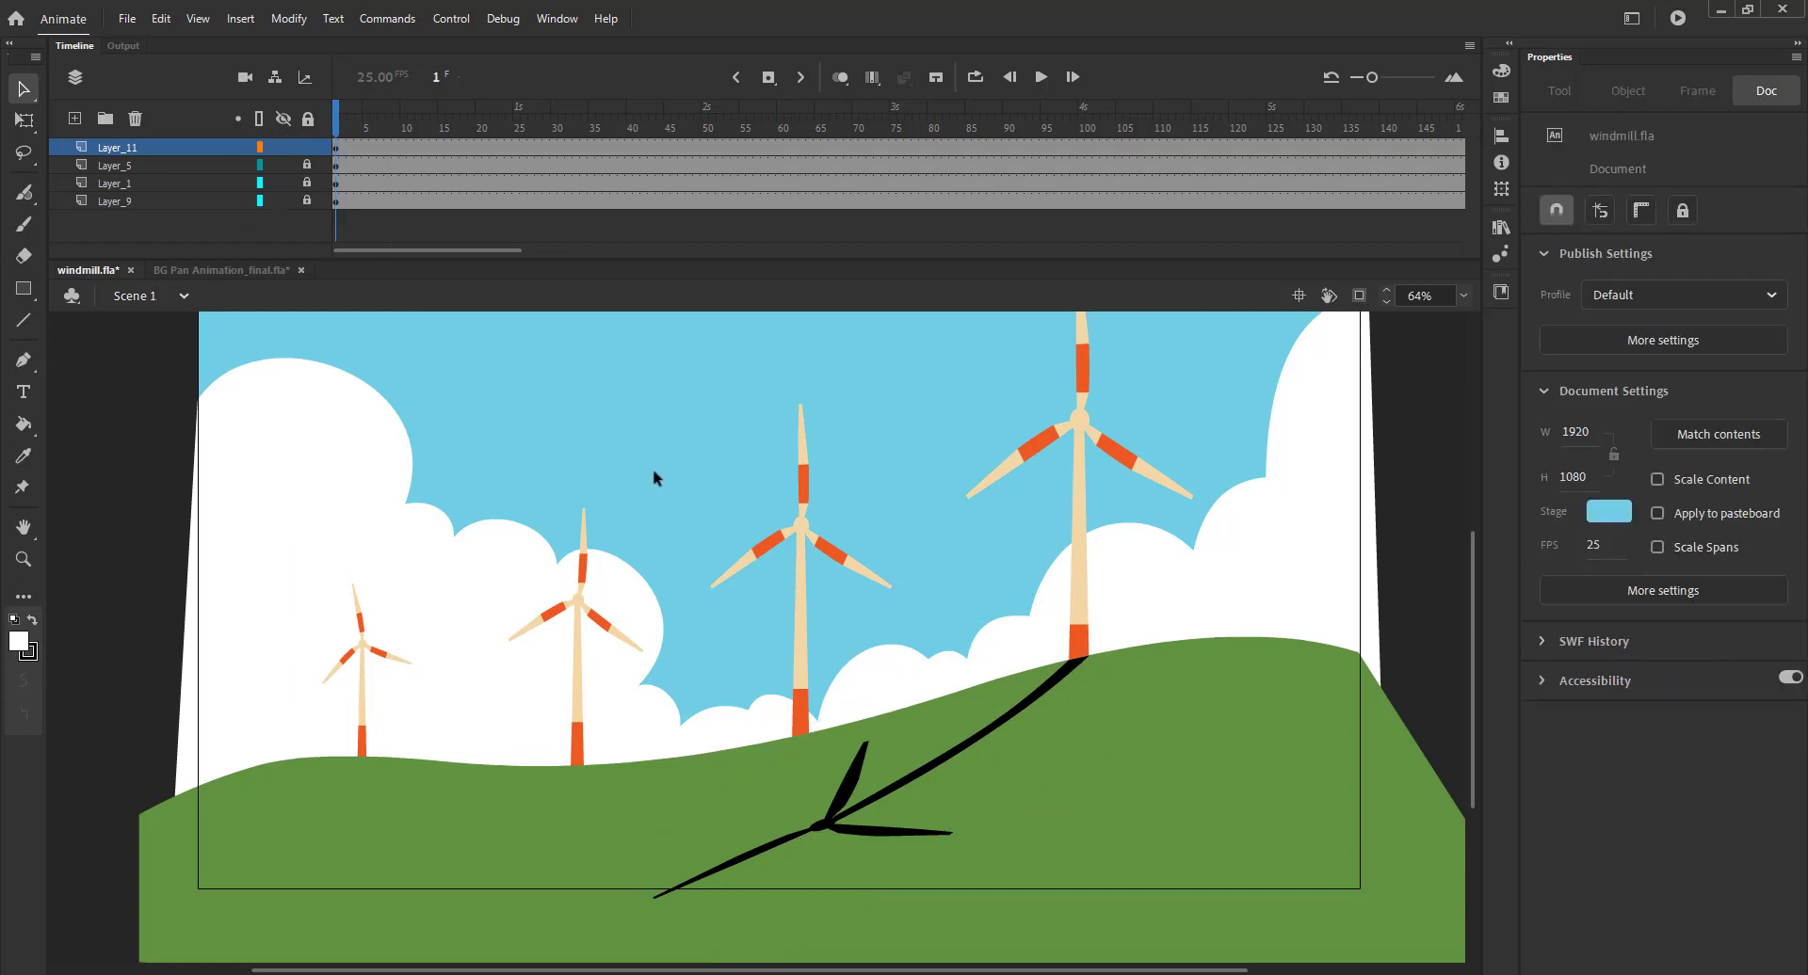
Lower the largest windmill's shadow to 48% alpha, play the scene and return to frame 1
{"action": "left_click", "coordinate": [970, 749]}
{"action": "left_click", "coordinate": [1598, 452]}
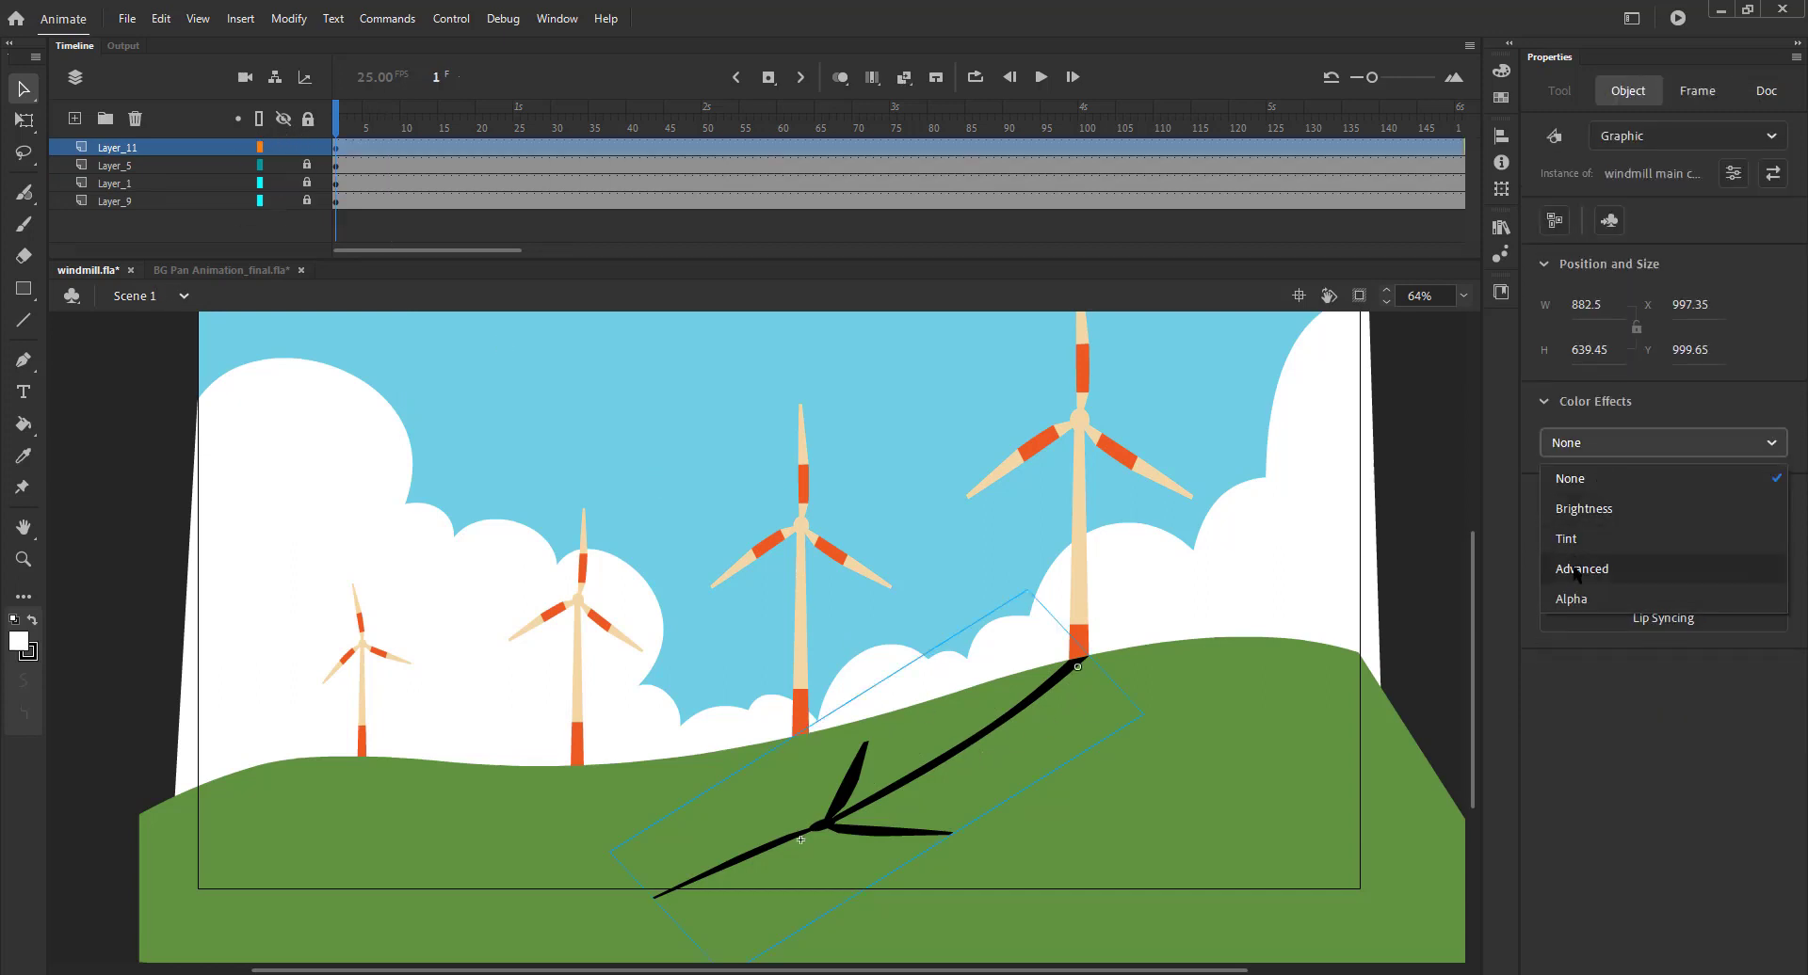
{"action": "left_click", "coordinate": [1569, 593]}
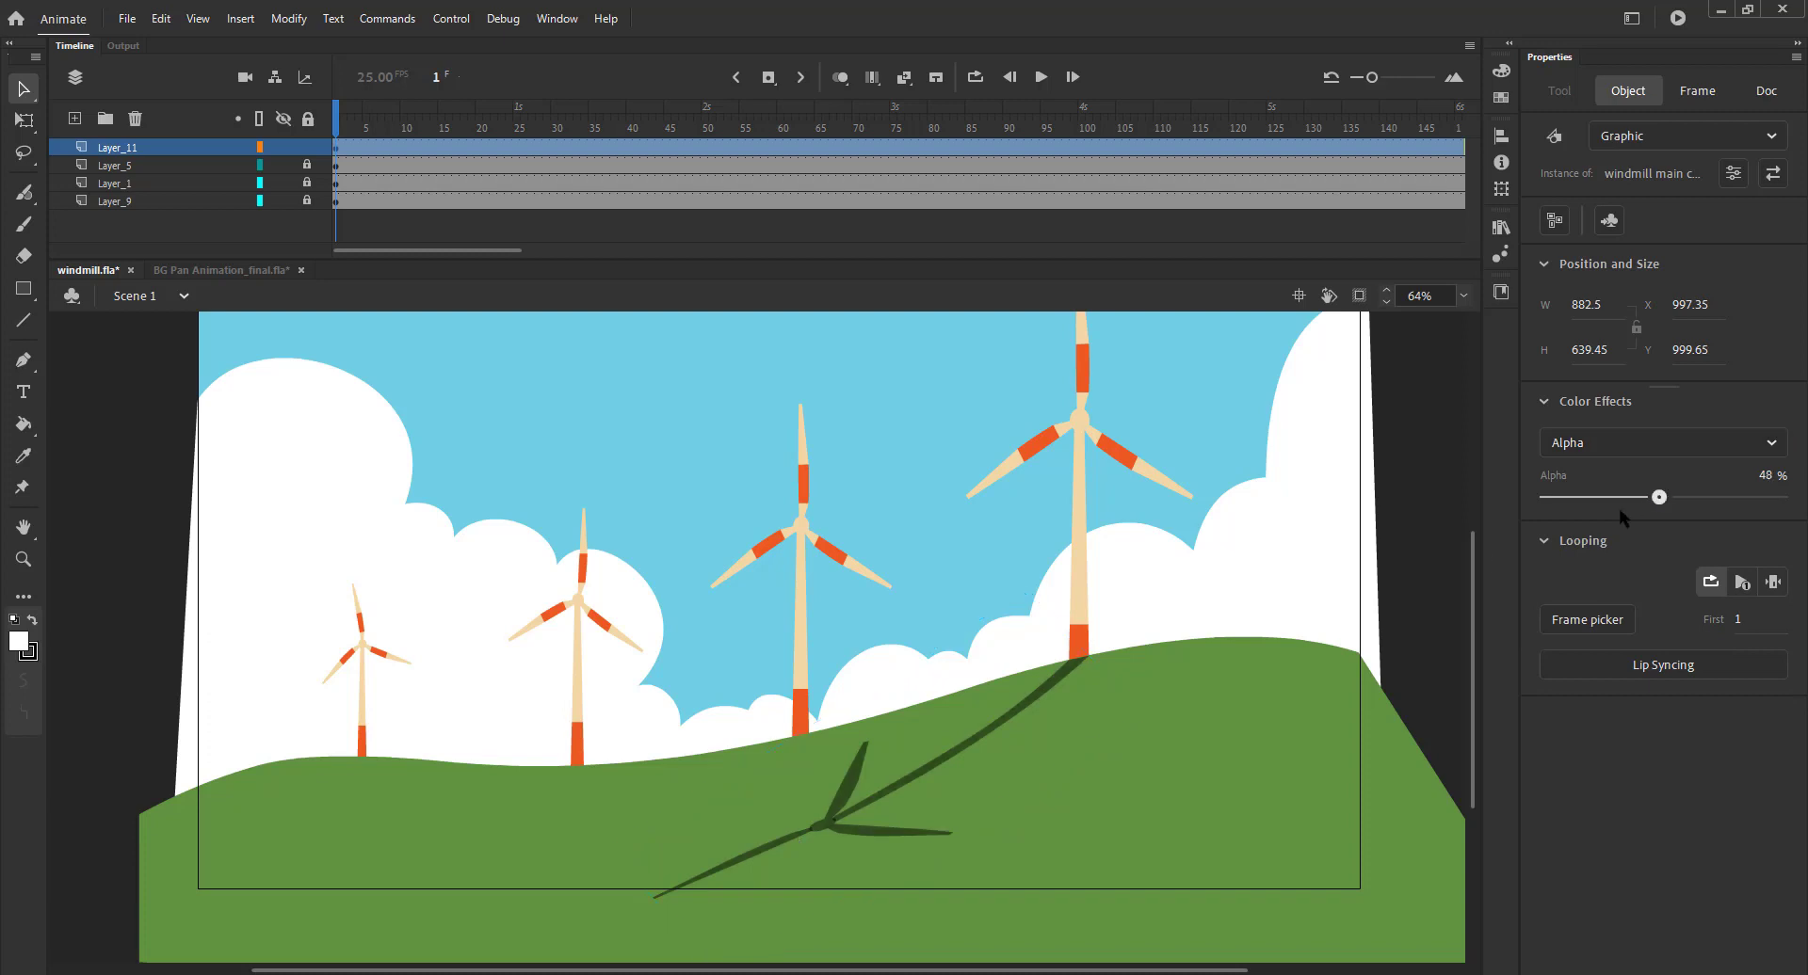
{"action": "left_click", "coordinate": [1205, 675]}
{"action": "key", "text": "Return"}
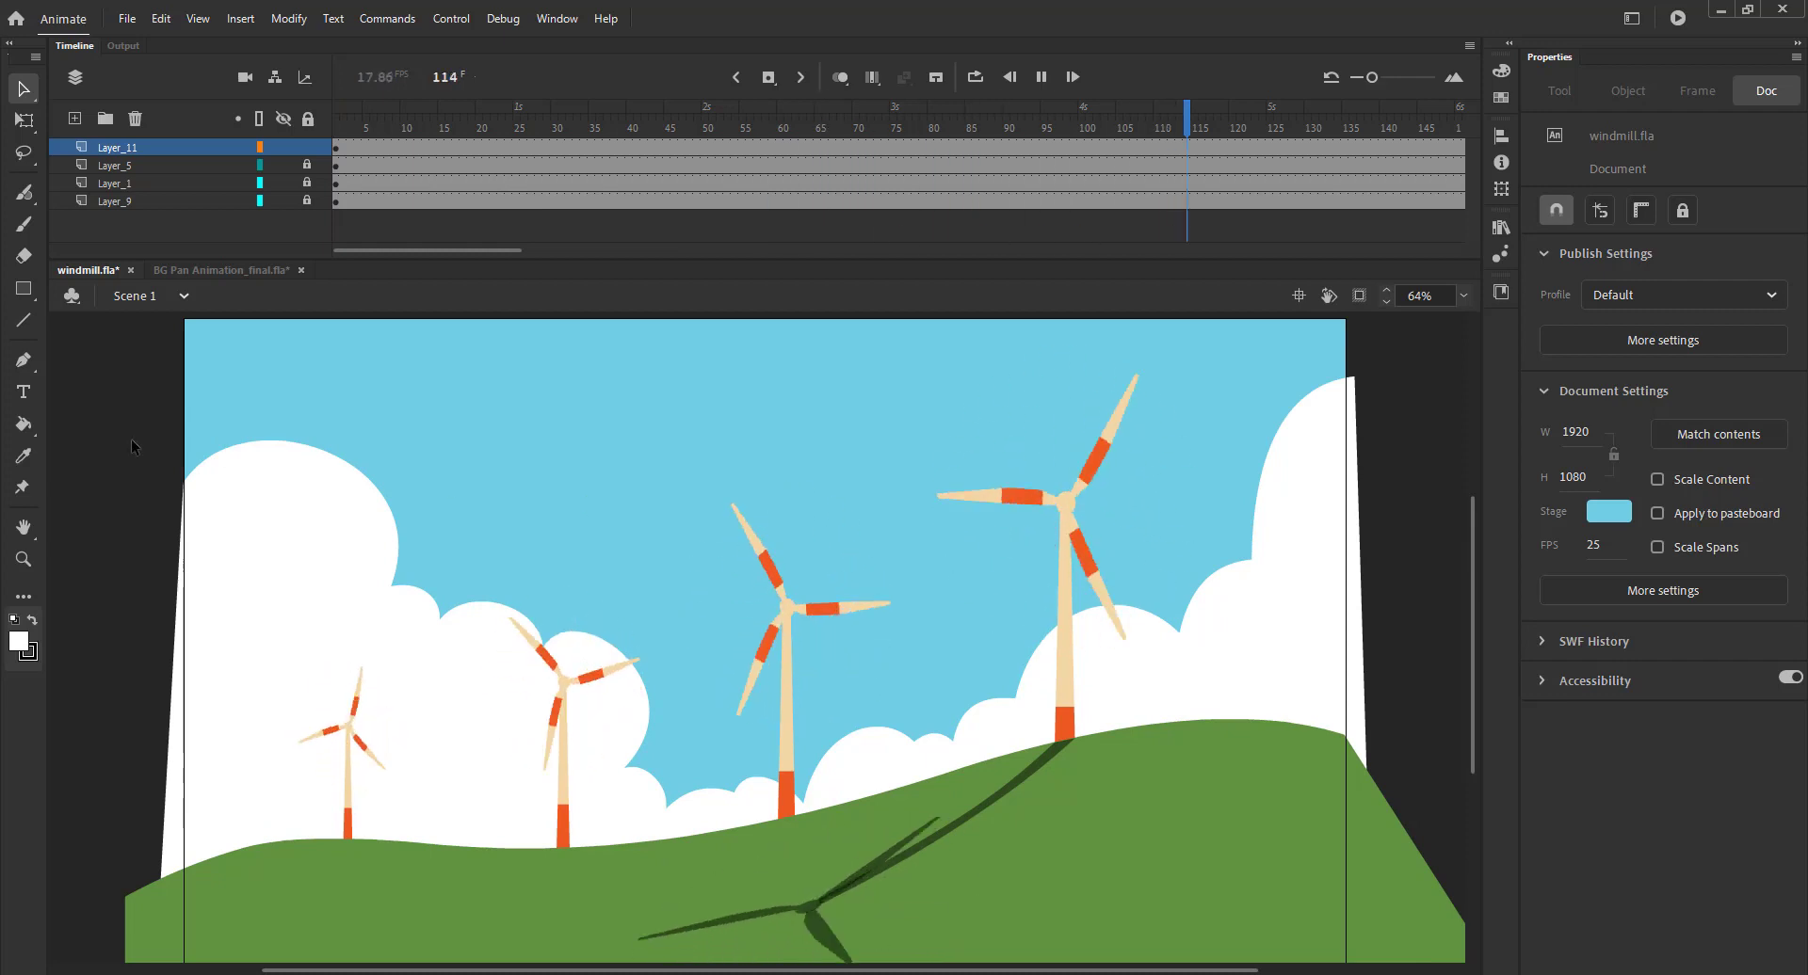
{"action": "key", "text": "shift+comma"}
Unlock Layer_1, copy the three smaller windmills in place onto Layer_11, and lock Layer_1 again
{"action": "left_click", "coordinate": [307, 183]}
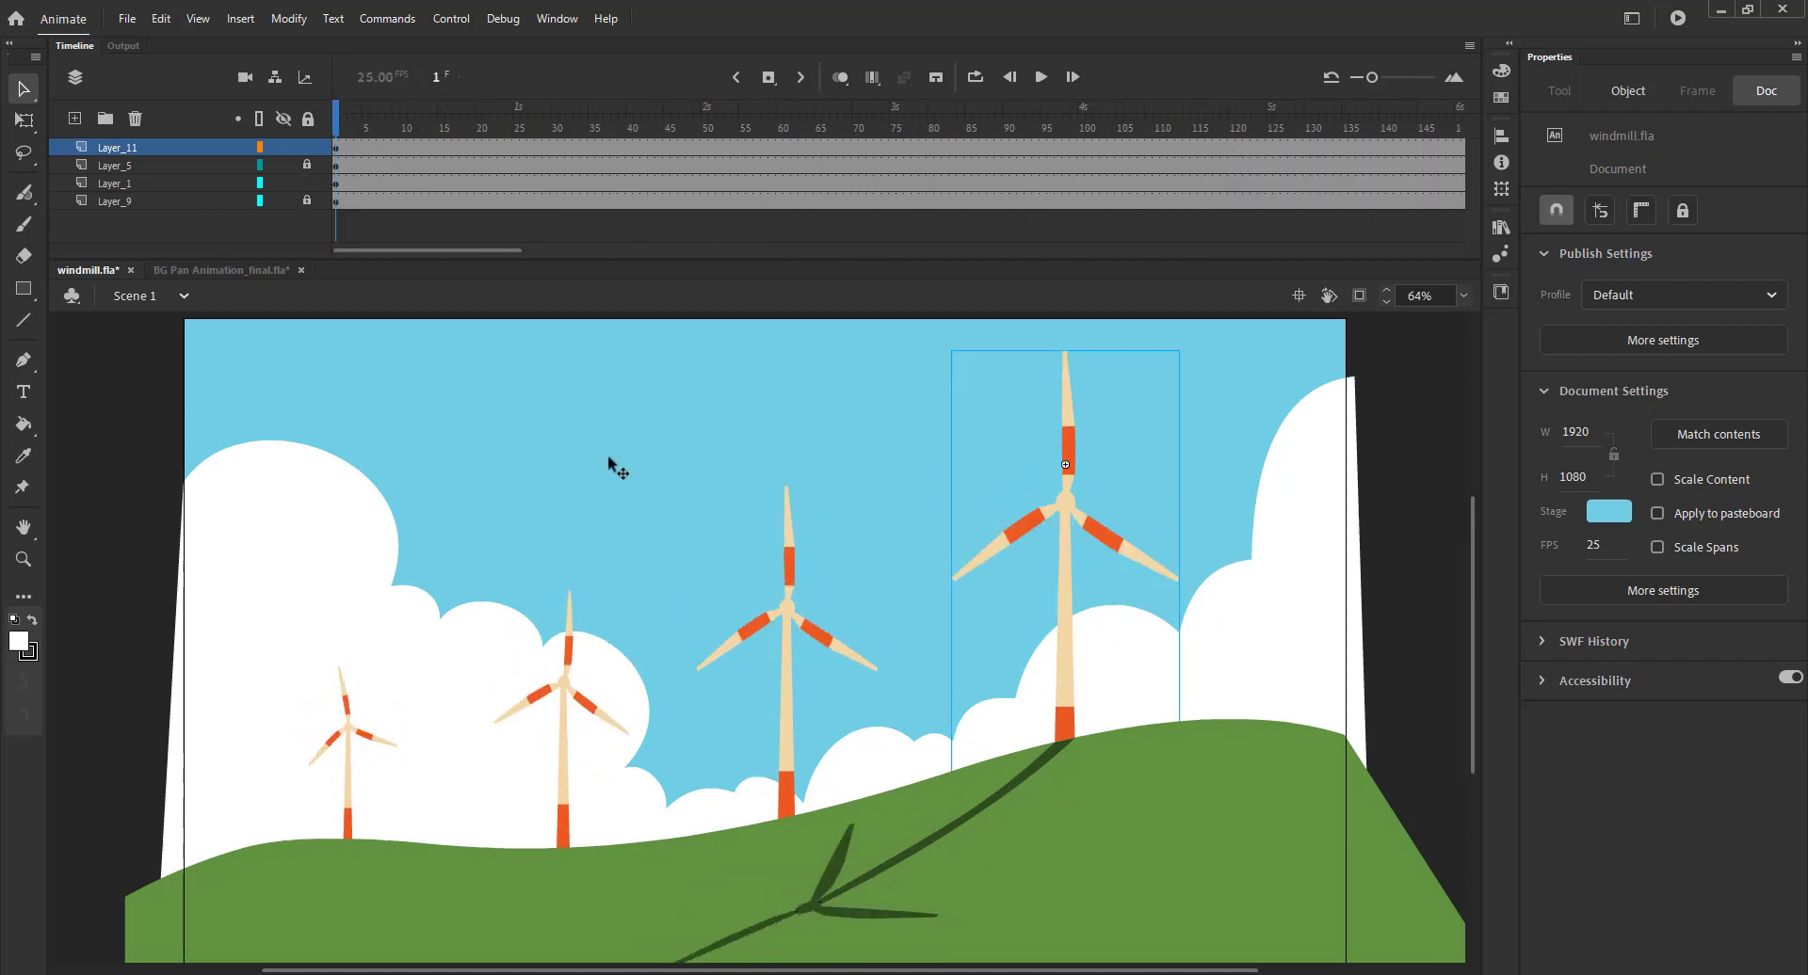
{"action": "left_click", "coordinate": [787, 614]}
{"action": "left_click", "coordinate": [134, 148]}
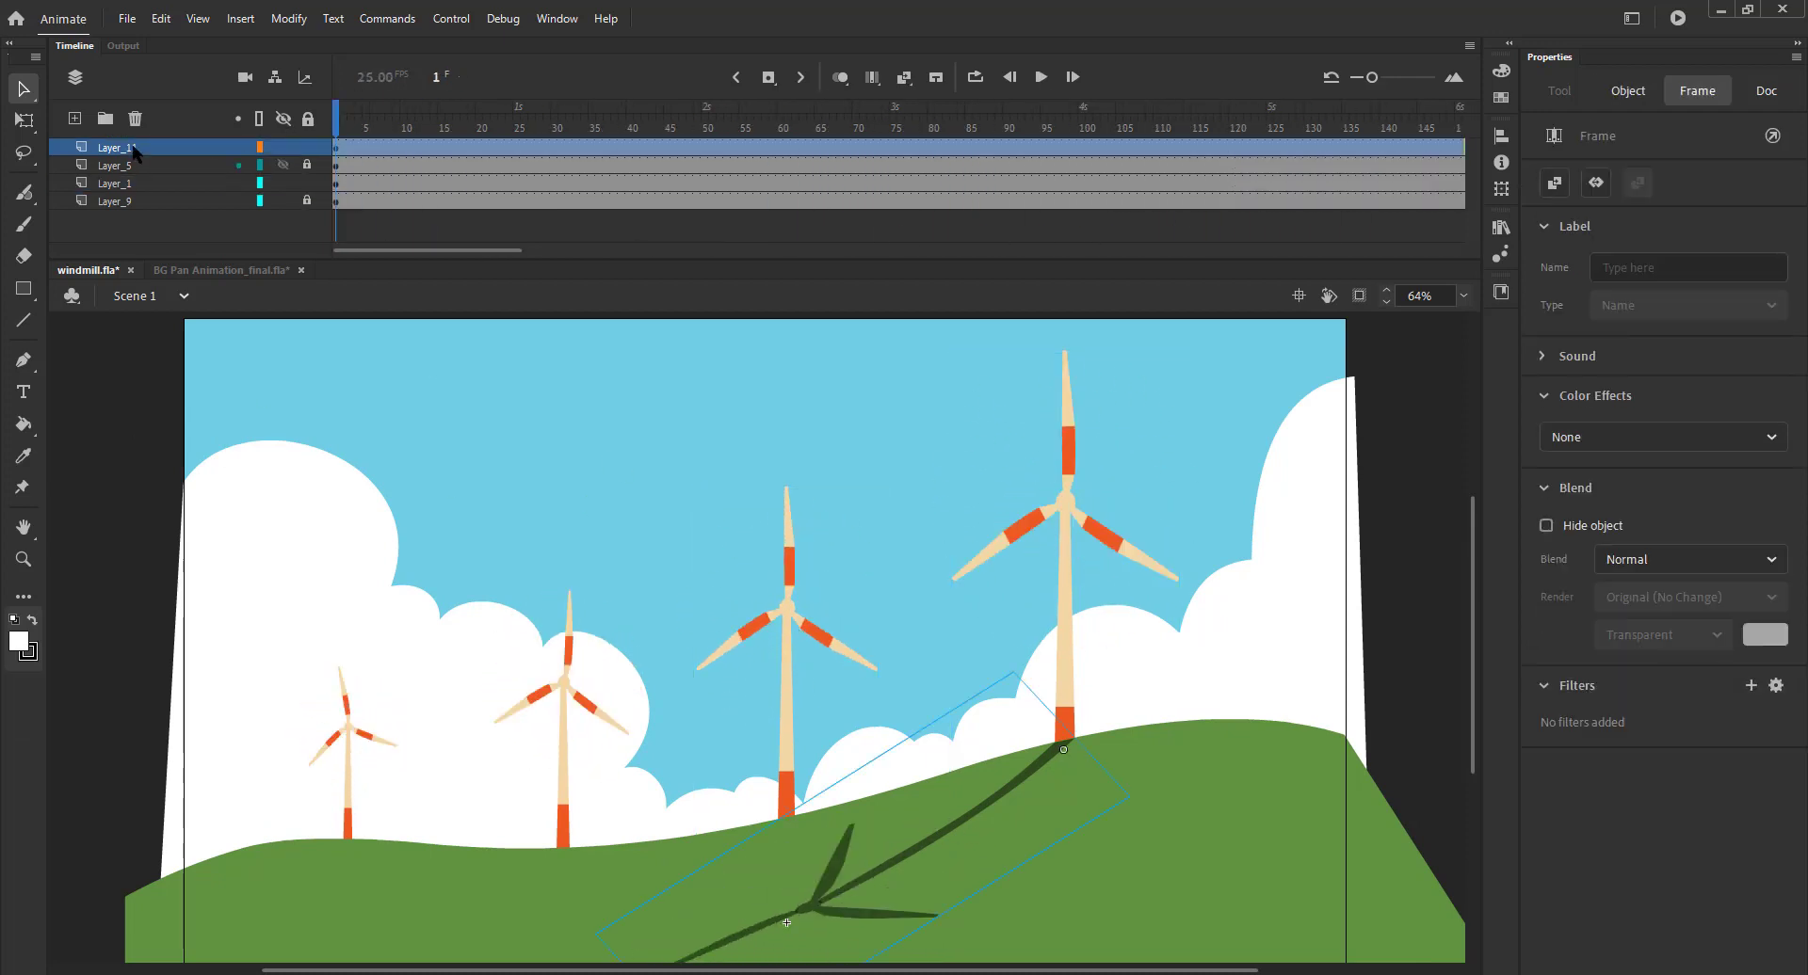
{"action": "left_click", "coordinate": [572, 697]}
{"action": "left_click", "coordinate": [162, 148]}
{"action": "left_click", "coordinate": [352, 730]}
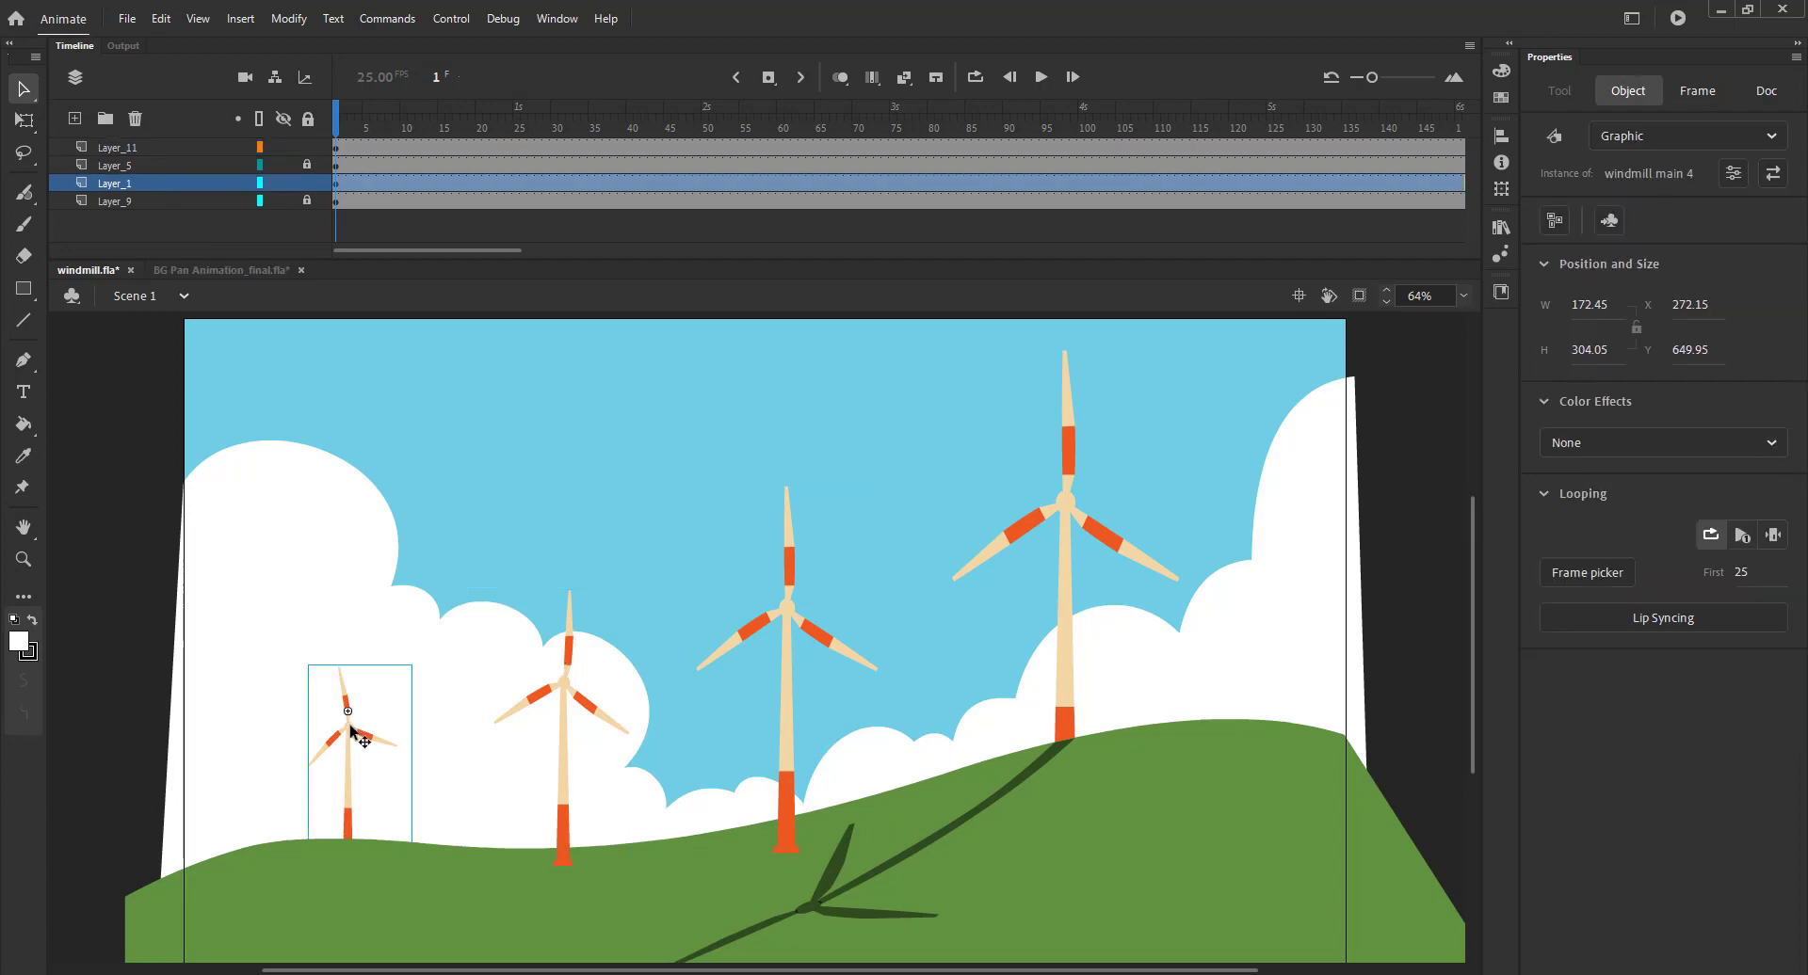
{"action": "key", "text": "ctrl+c"}
{"action": "left_click", "coordinate": [123, 149]}
{"action": "key", "text": "ctrl+v"}
{"action": "key", "text": "Return"}
{"action": "key", "text": "ctrl+z"}
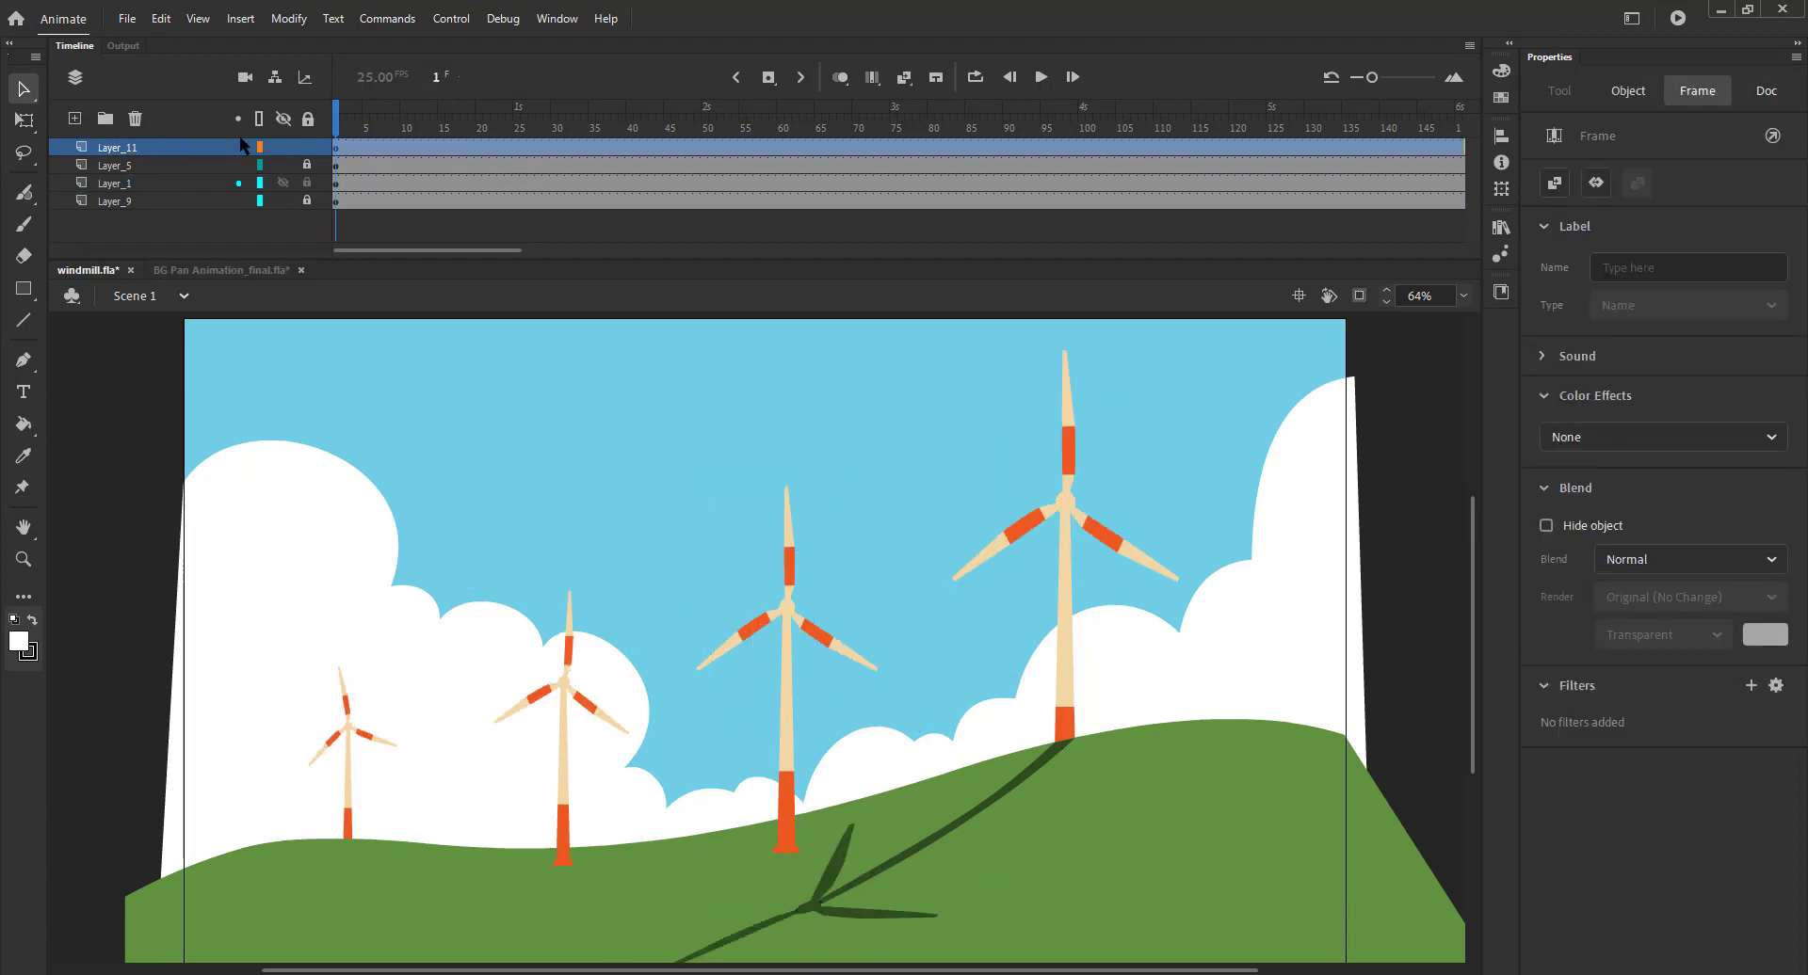
{"action": "key", "text": "ctrl+shift+v"}
{"action": "left_click", "coordinate": [307, 183]}
Move the second-largest windmill copy's pivot to its base, then rotate and skew it down the hill to about 650 × 568
{"action": "left_click", "coordinate": [815, 524]}
{"action": "mouse_move", "coordinate": [791, 684]}
{"action": "left_mouse_down"}
{"action": "mouse_move", "coordinate": [815, 525]}
{"action": "mouse_move", "coordinate": [811, 688]}
{"action": "left_mouse_up"}
{"action": "key", "text": "q"}
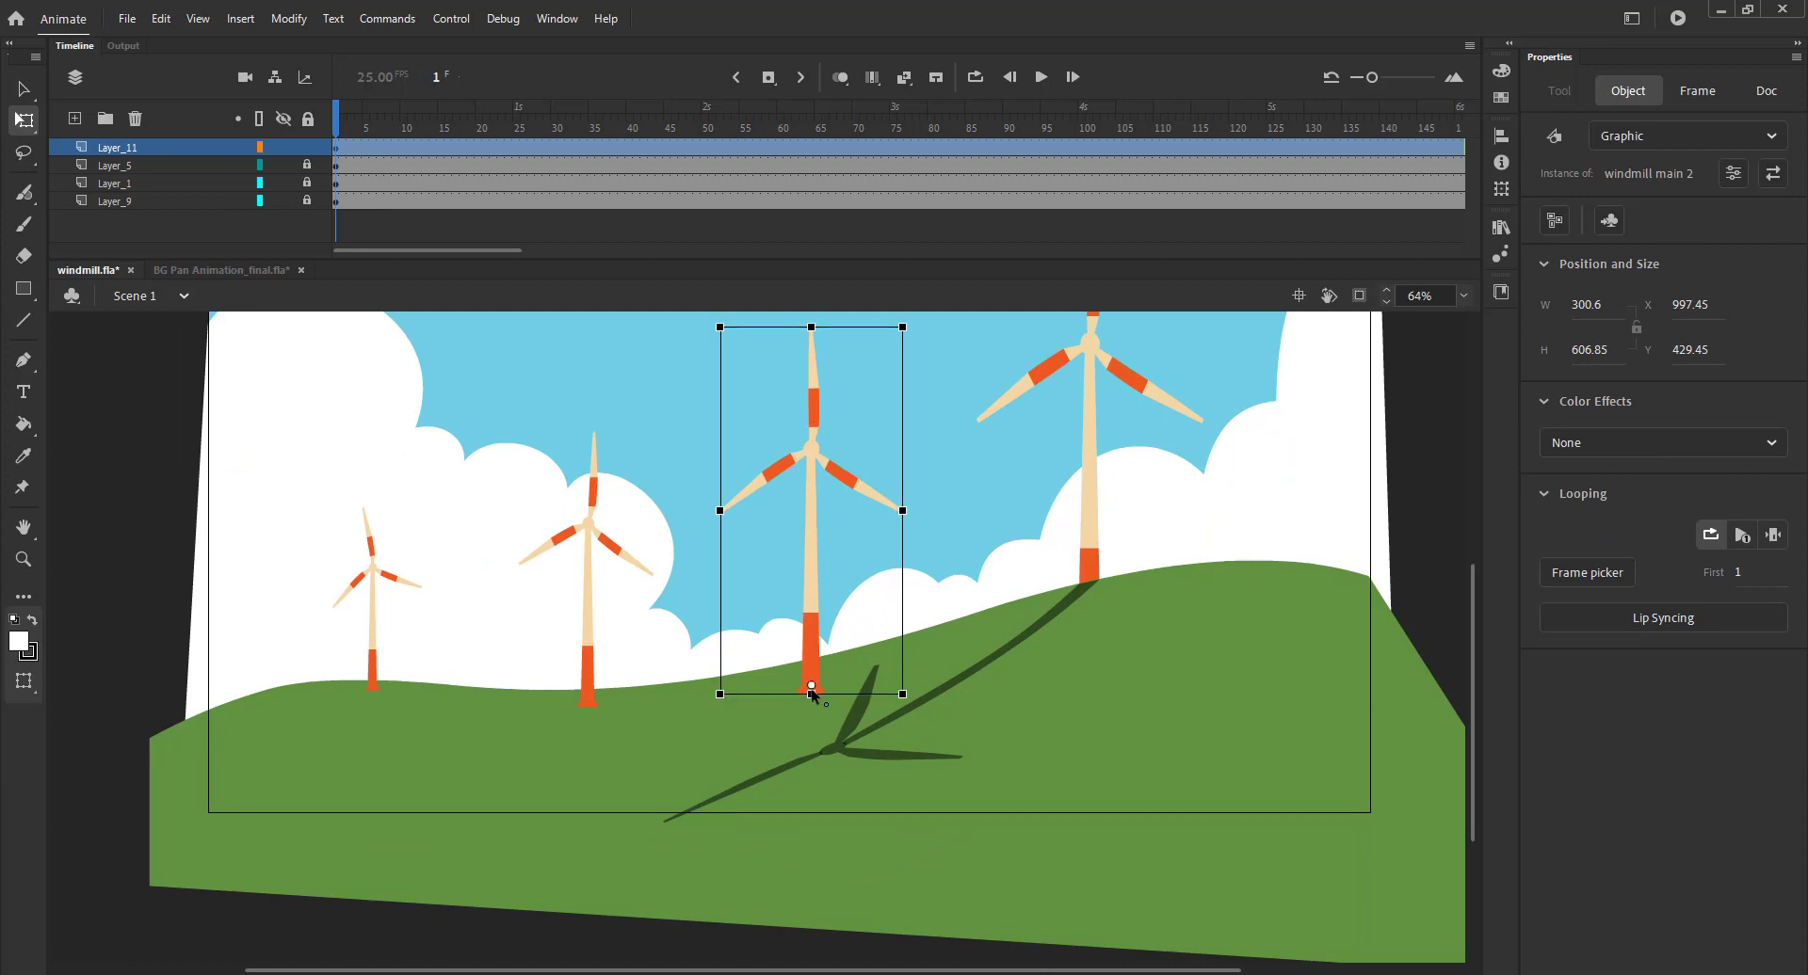
{"action": "left_click_drag", "start_coordinate": [320, 680], "coordinate": [377, 845]}
{"action": "left_click_drag", "start_coordinate": [737, 704], "coordinate": [735, 671]}
{"action": "left_click_drag", "start_coordinate": [435, 686], "coordinate": [441, 727]}
{"action": "left_click_drag", "start_coordinate": [462, 852], "coordinate": [513, 927]}
Duplicate the laid-down windmill's symbol under the name "windmill main shadow 2"
{"action": "right_click", "coordinate": [741, 699]}
{"action": "left_click", "coordinate": [808, 836]}
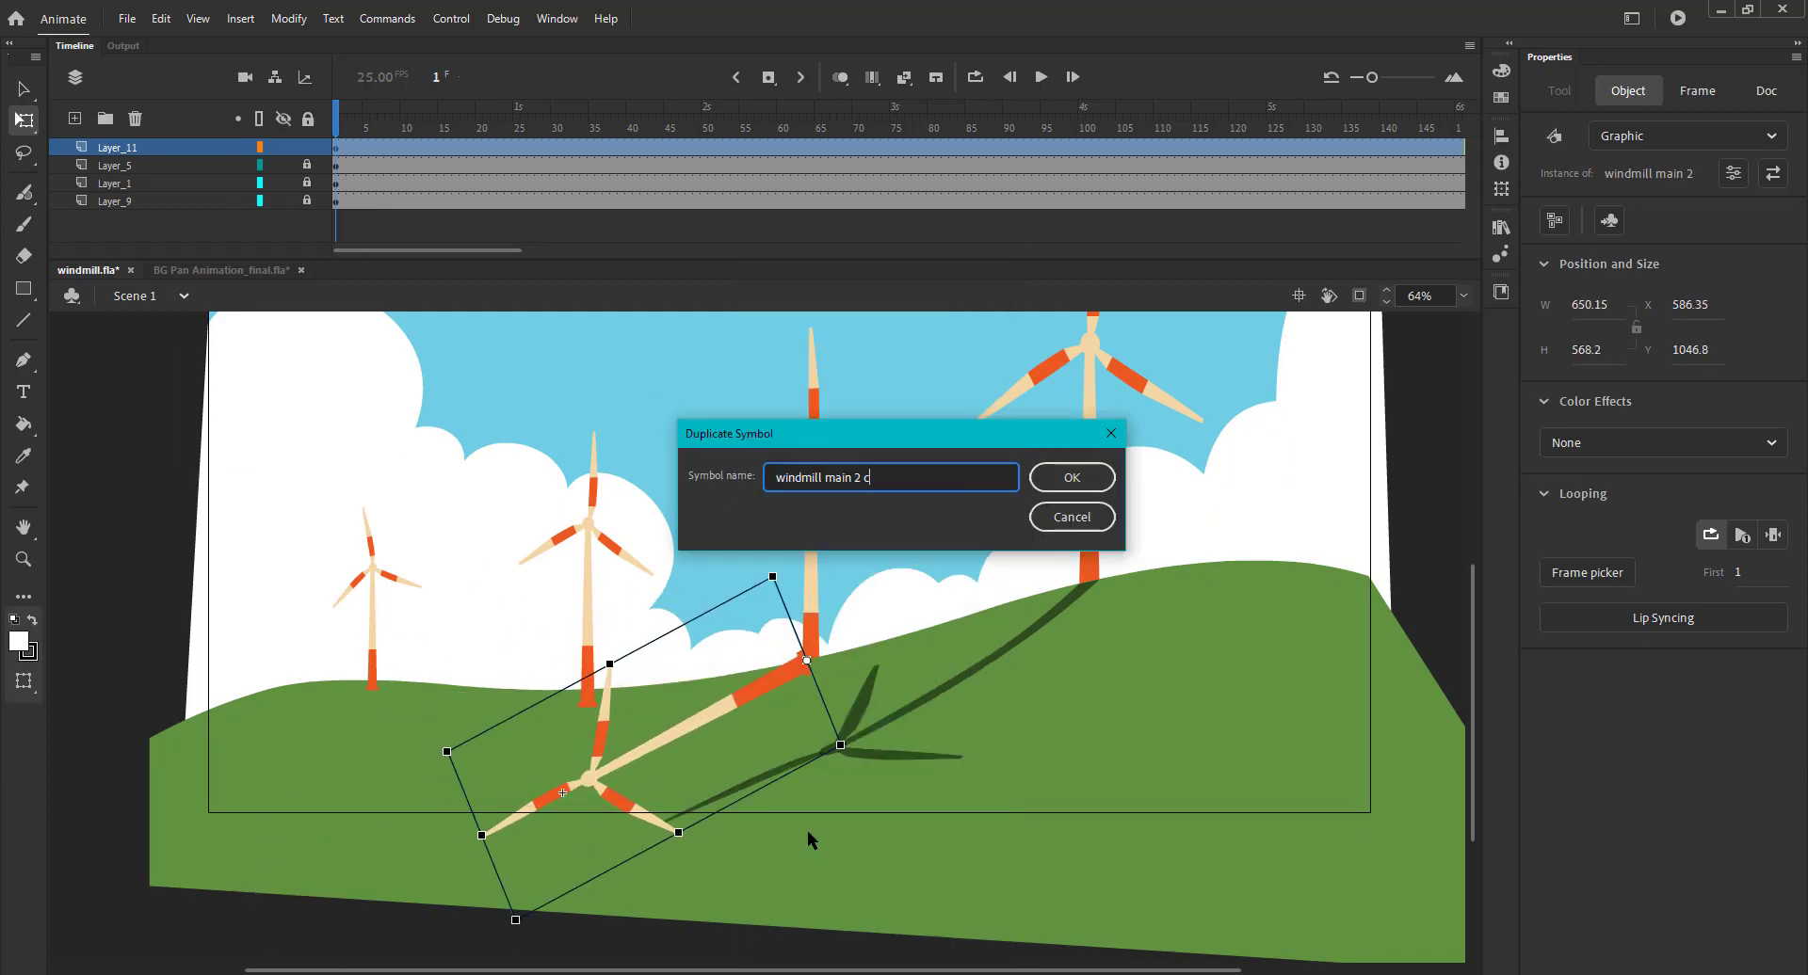
{"action": "type", "text": "windmill main shadow 2"}
{"action": "key", "text": "Return"}
Inside windmill main shadow 2, open the tower group and fit its base corners to the upright windmill's foot
{"action": "double_click", "coordinate": [753, 699]}
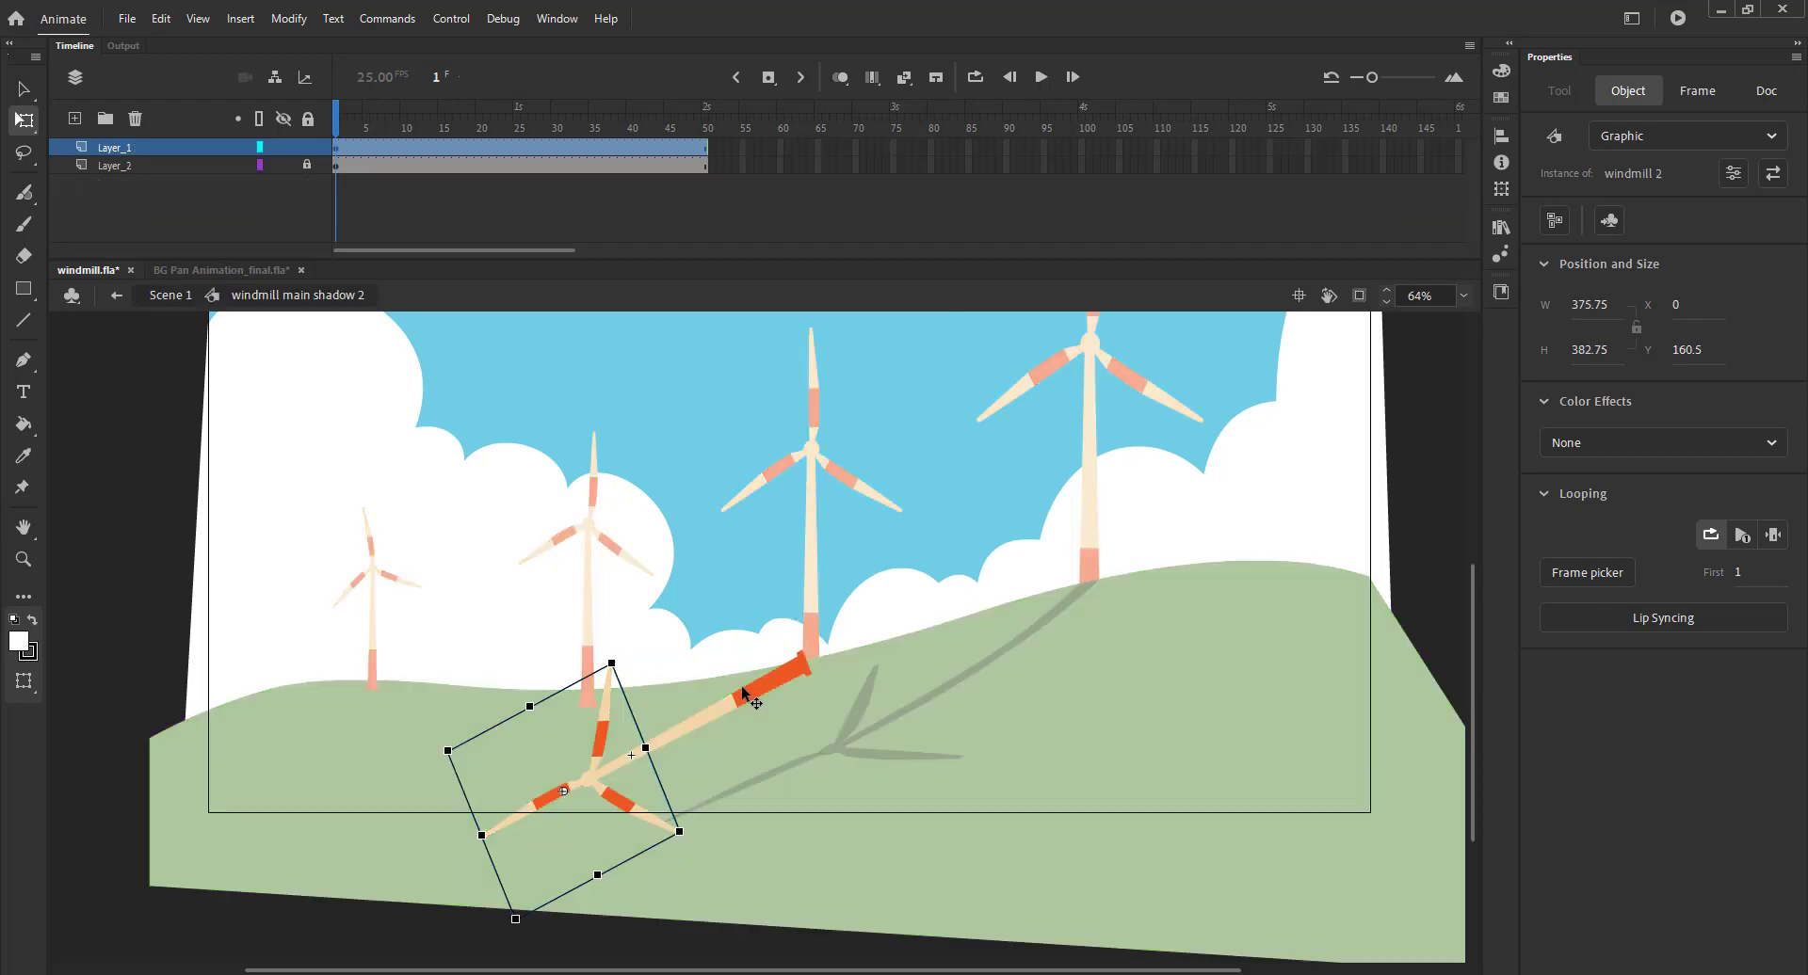
{"action": "double_click", "coordinate": [716, 689]}
{"action": "double_click", "coordinate": [742, 698]}
{"action": "double_click", "coordinate": [742, 698]}
{"action": "key", "text": "z"}
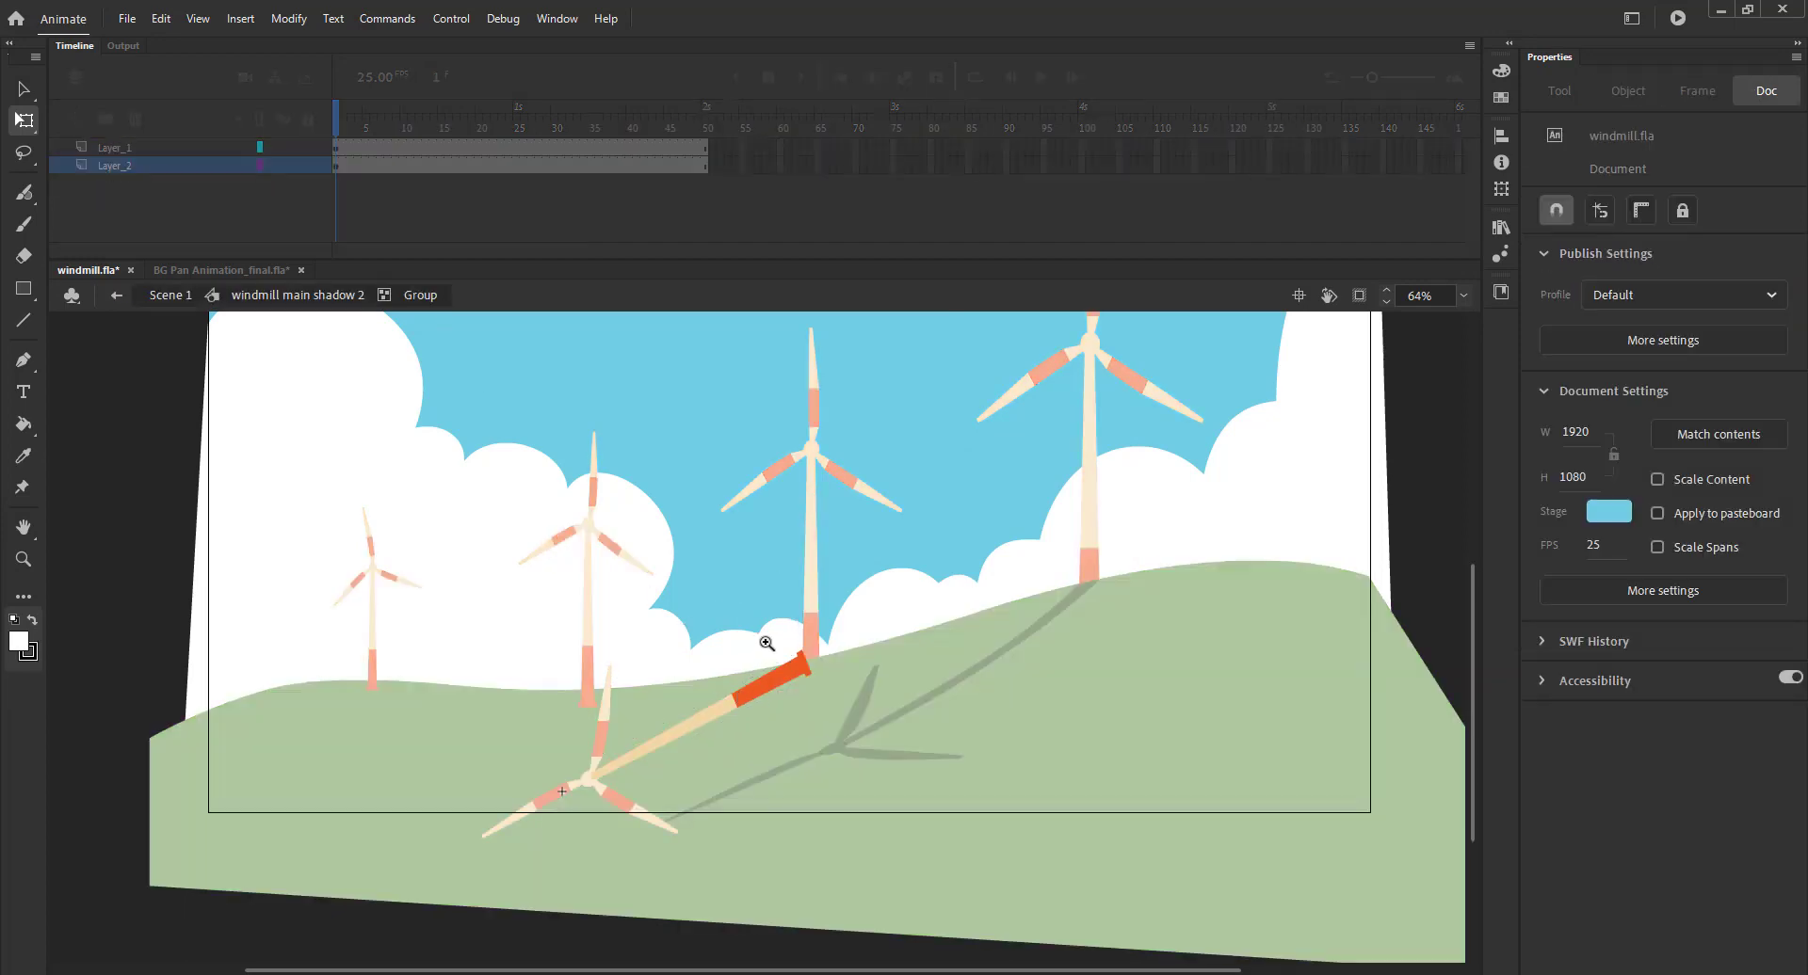
{"action": "left_click_drag", "start_coordinate": [759, 631], "coordinate": [855, 719]}
{"action": "key", "text": "v"}
{"action": "left_click_drag", "start_coordinate": [702, 461], "coordinate": [671, 509]}
{"action": "left_click_drag", "start_coordinate": [771, 635], "coordinate": [719, 631]}
{"action": "left_click_drag", "start_coordinate": [719, 631], "coordinate": [824, 516]}
{"action": "left_click_drag", "start_coordinate": [670, 509], "coordinate": [704, 539]}
{"action": "left_click_drag", "start_coordinate": [823, 518], "coordinate": [824, 513]}
Bend the edges of the second windmill's shadow tower into a gentle curve following the hill
{"action": "scroll", "coordinate": [826, 516], "scroll_direction": "down", "scroll_amount": 5}
{"action": "scroll", "coordinate": [826, 516], "scroll_direction": "left", "scroll_amount": 5}
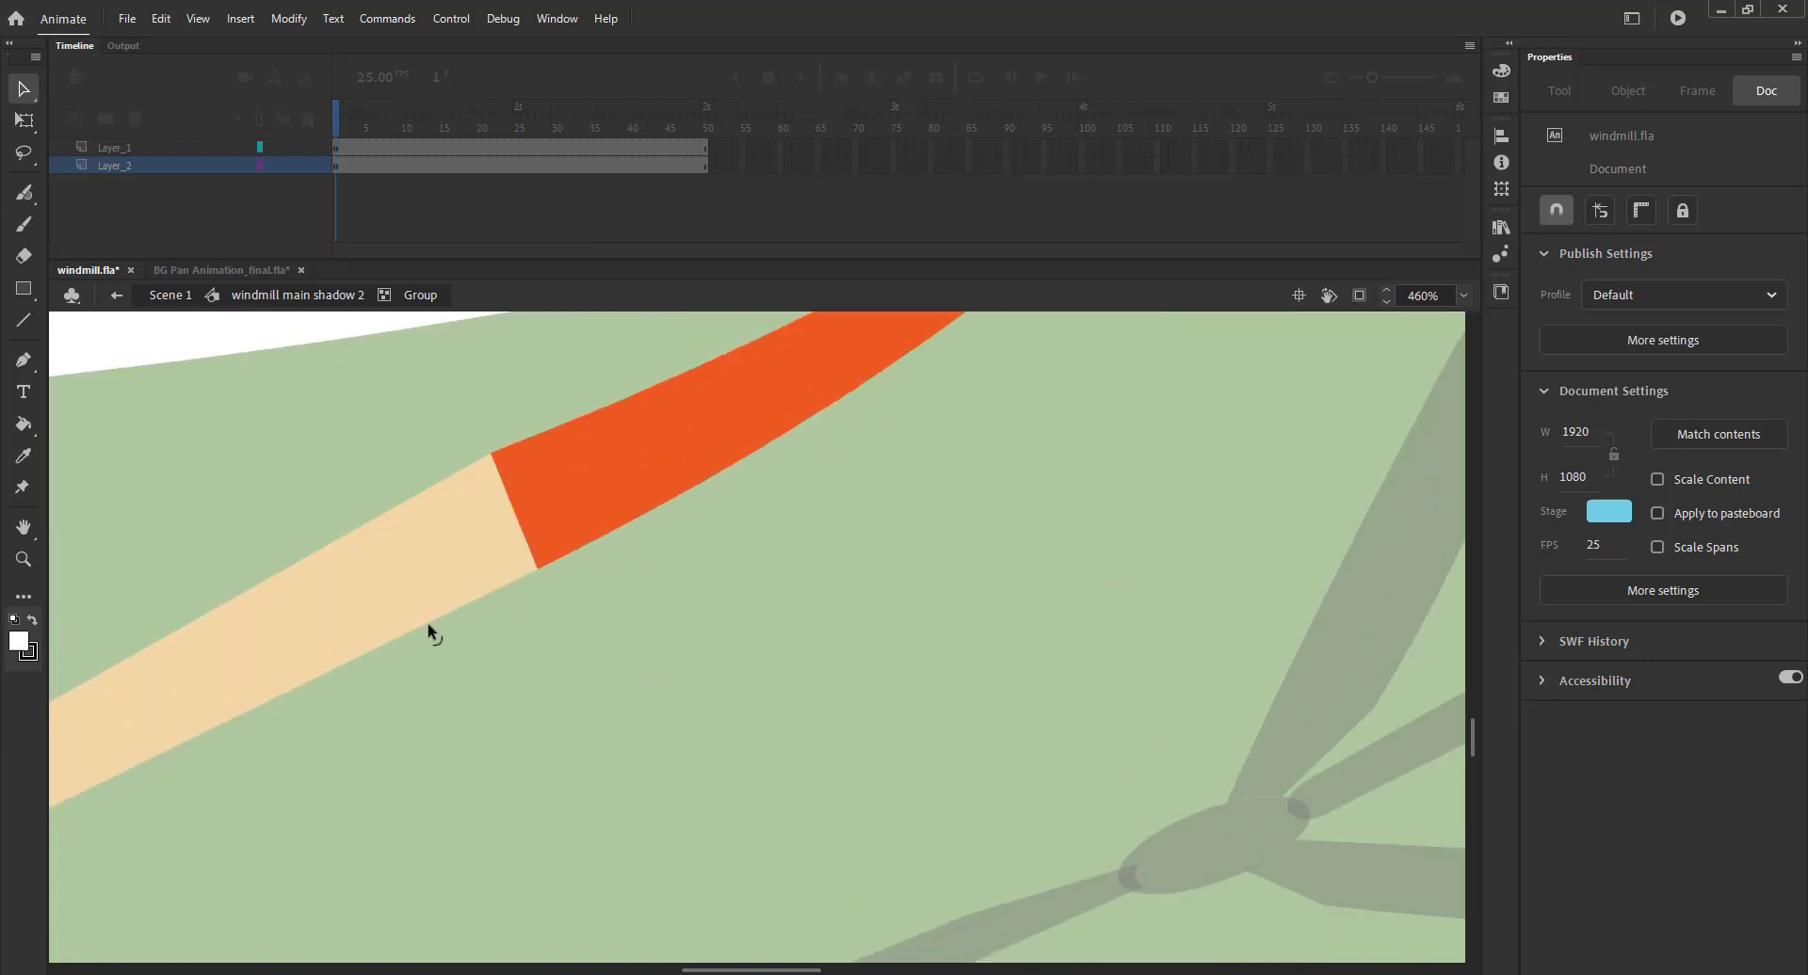
{"action": "key", "text": "ctrl+minus"}
{"action": "key", "text": "ctrl+minus"}
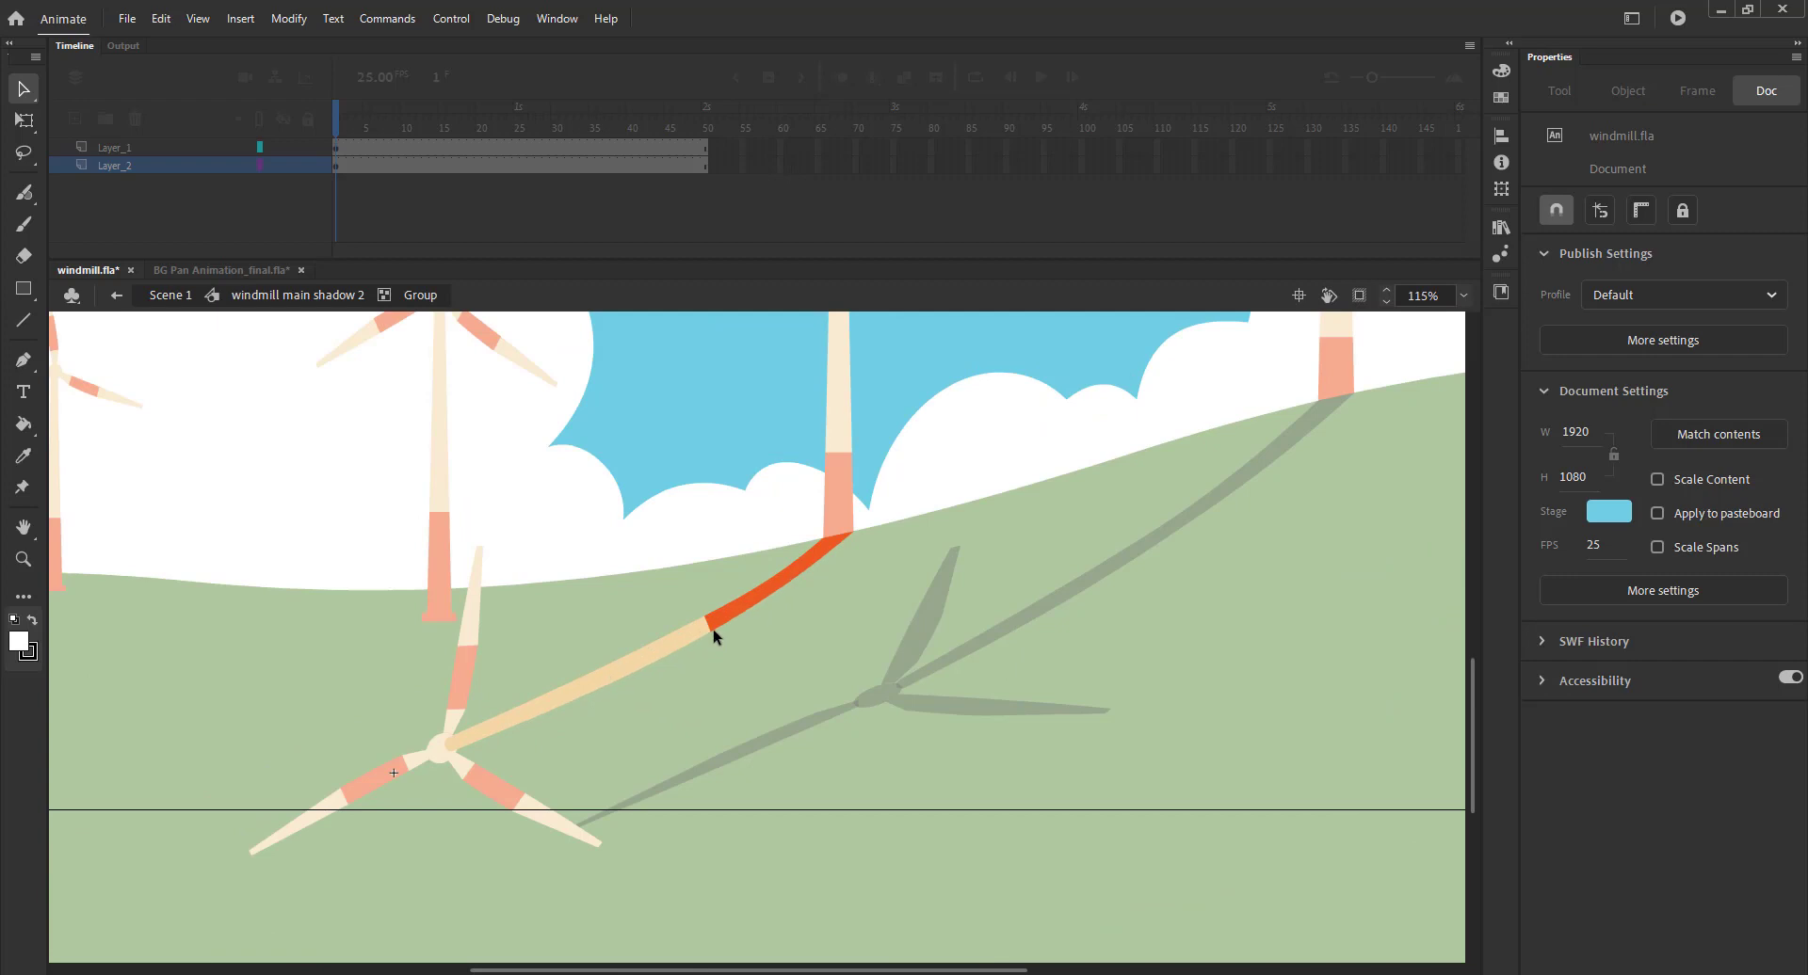
Leave the tower group, unlock the blades in windmill main shadow 2 and squash them to about 251 wide
{"action": "left_click", "coordinate": [301, 297]}
{"action": "left_click", "coordinate": [341, 165]}
{"action": "left_click", "coordinate": [306, 167]}
{"action": "left_click", "coordinate": [306, 167]}
{"action": "key", "text": "ctrl+minus"}
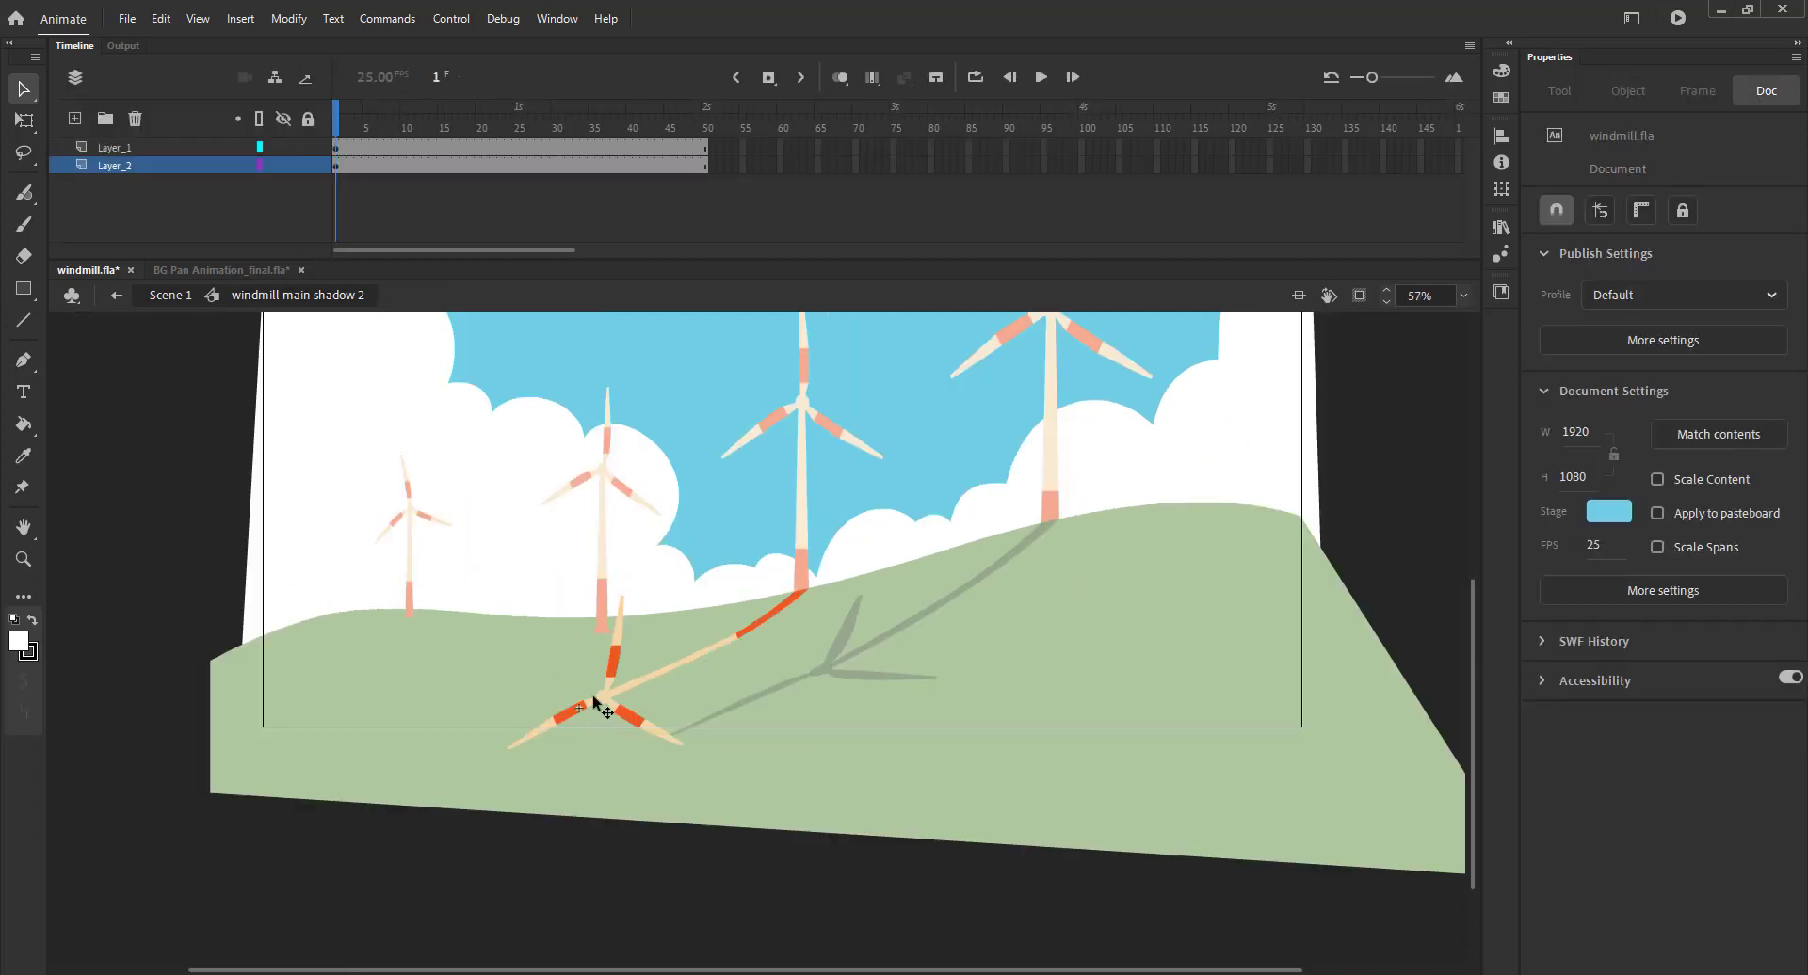
{"action": "left_click", "coordinate": [596, 701]}
{"action": "key", "text": "q"}
{"action": "left_click_drag", "start_coordinate": [591, 688], "coordinate": [448, 691]}
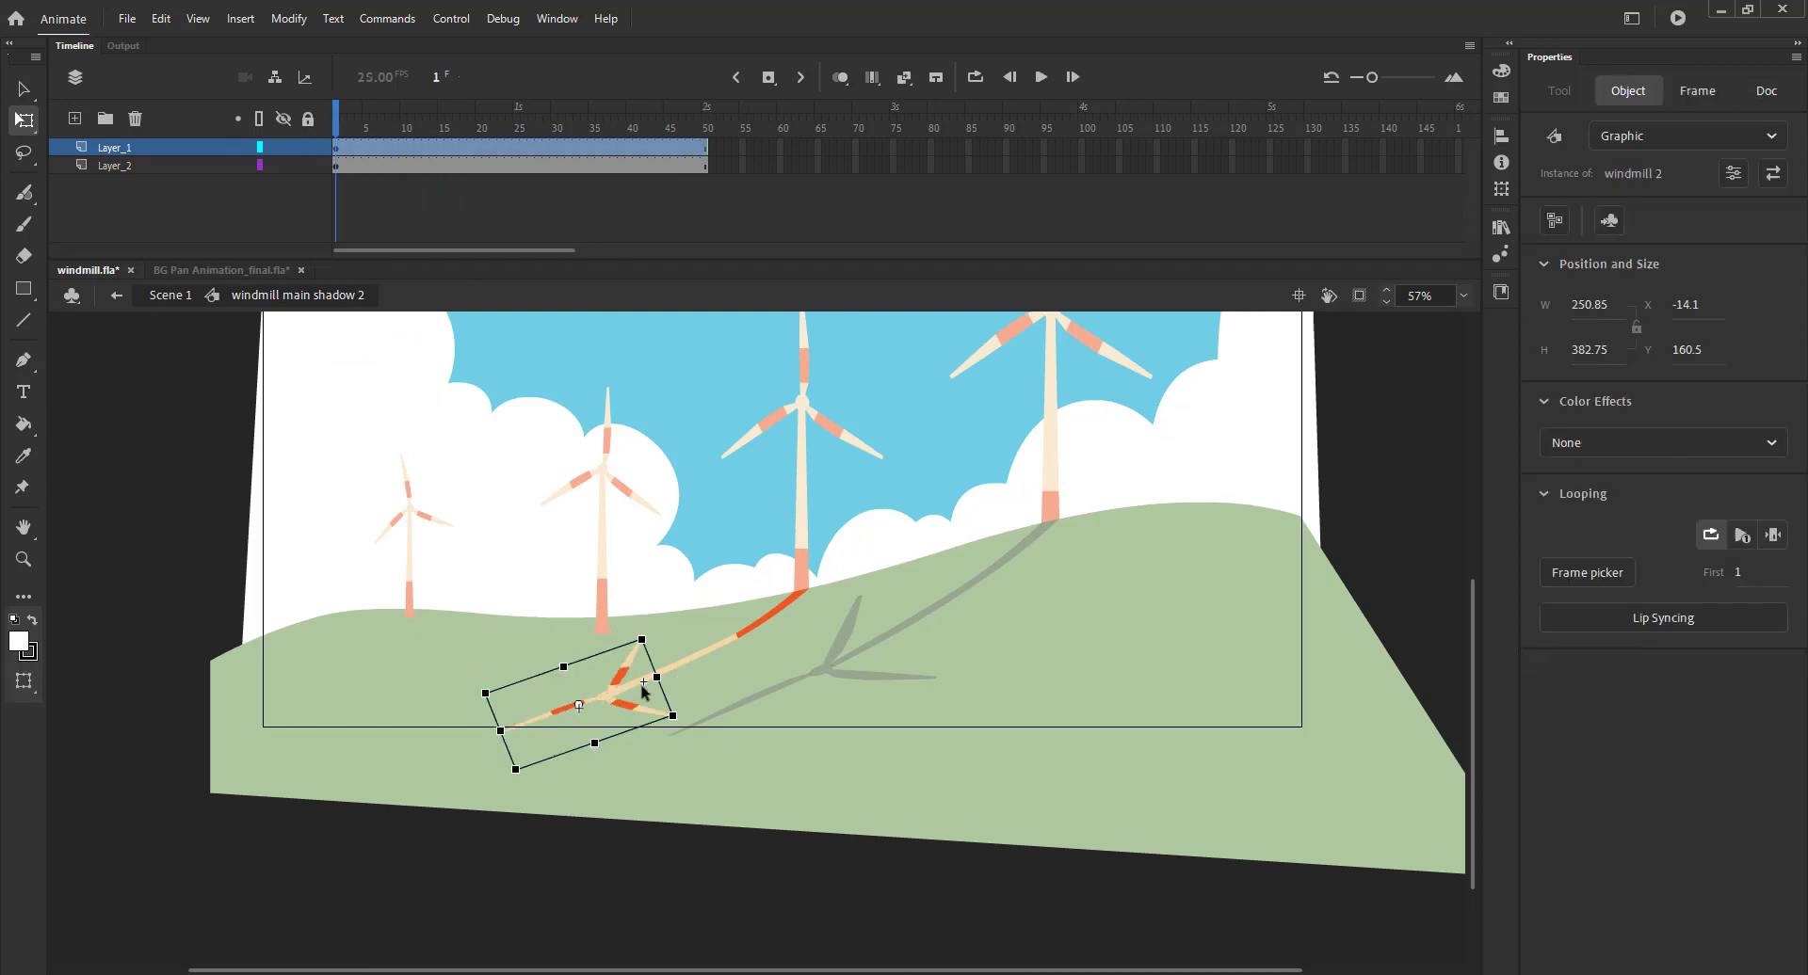
Tint the blades and the tower frames of windmill main shadow 2 black at 100%
{"action": "left_click", "coordinate": [1570, 538]}
{"action": "left_click", "coordinate": [235, 168]}
{"action": "left_click", "coordinate": [1572, 439]}
{"action": "left_click", "coordinate": [1564, 533]}
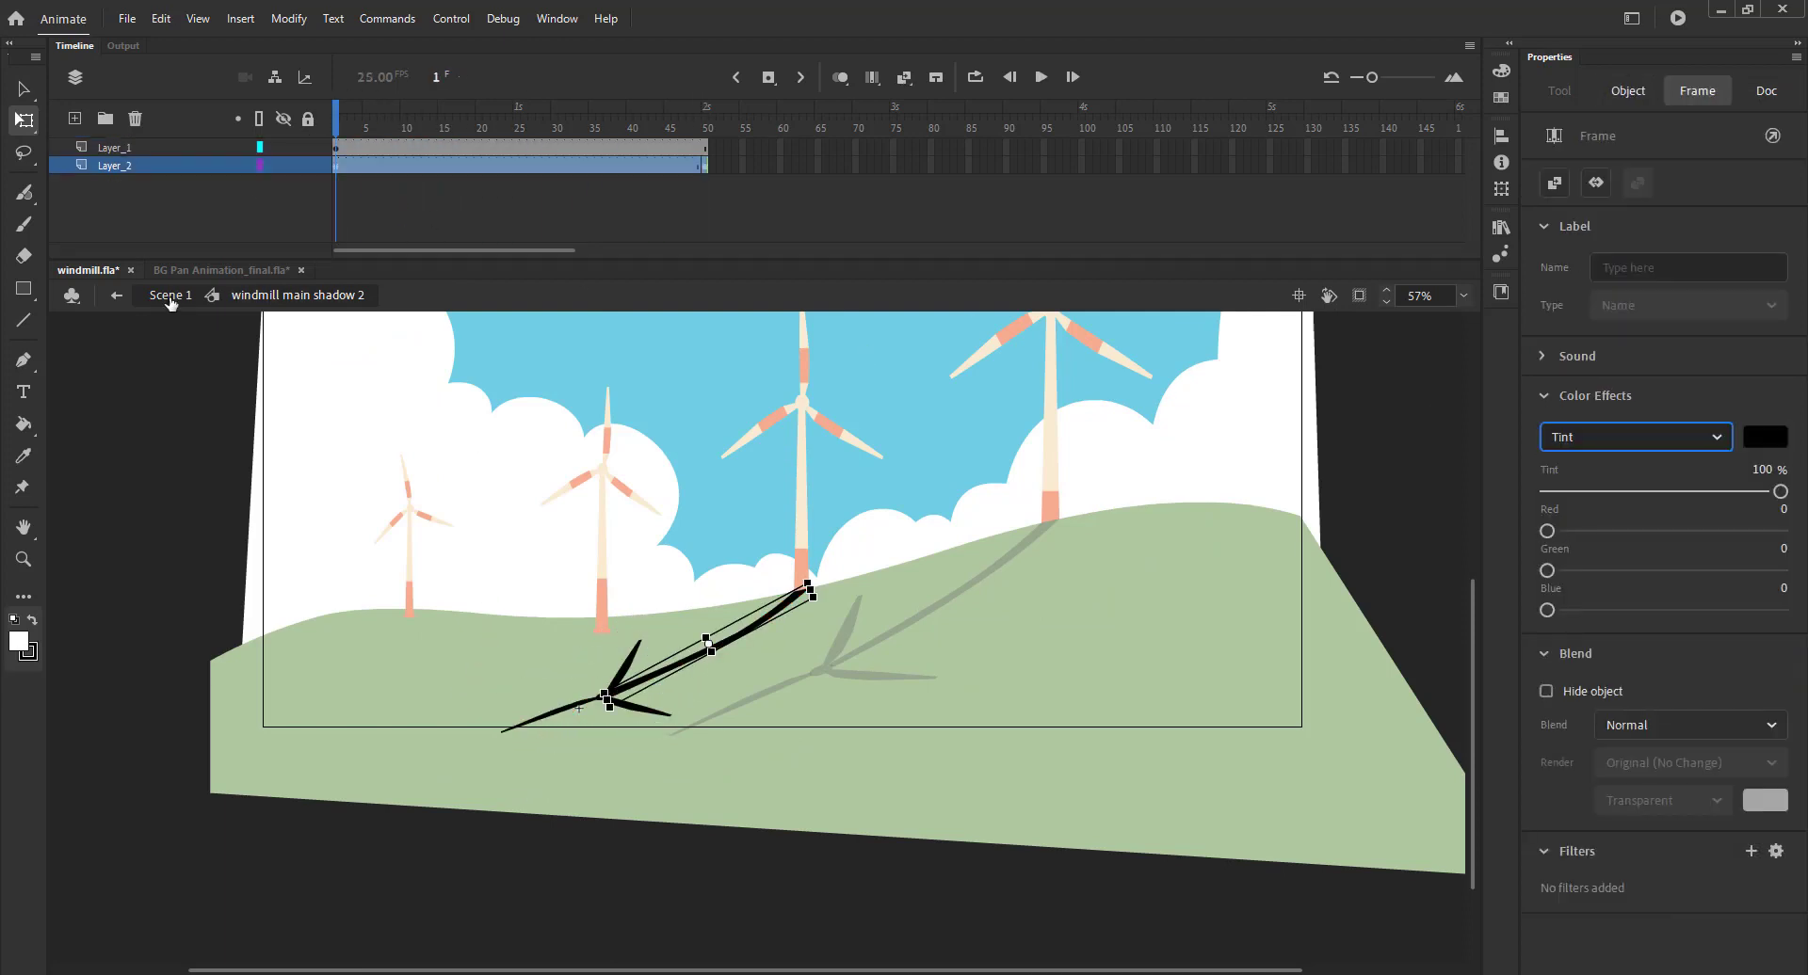
Return to Scene 1 and set the second windmill's shadow to 48% alpha
{"action": "left_click", "coordinate": [170, 296]}
{"action": "left_click", "coordinate": [1570, 450]}
{"action": "left_click", "coordinate": [1582, 603]}
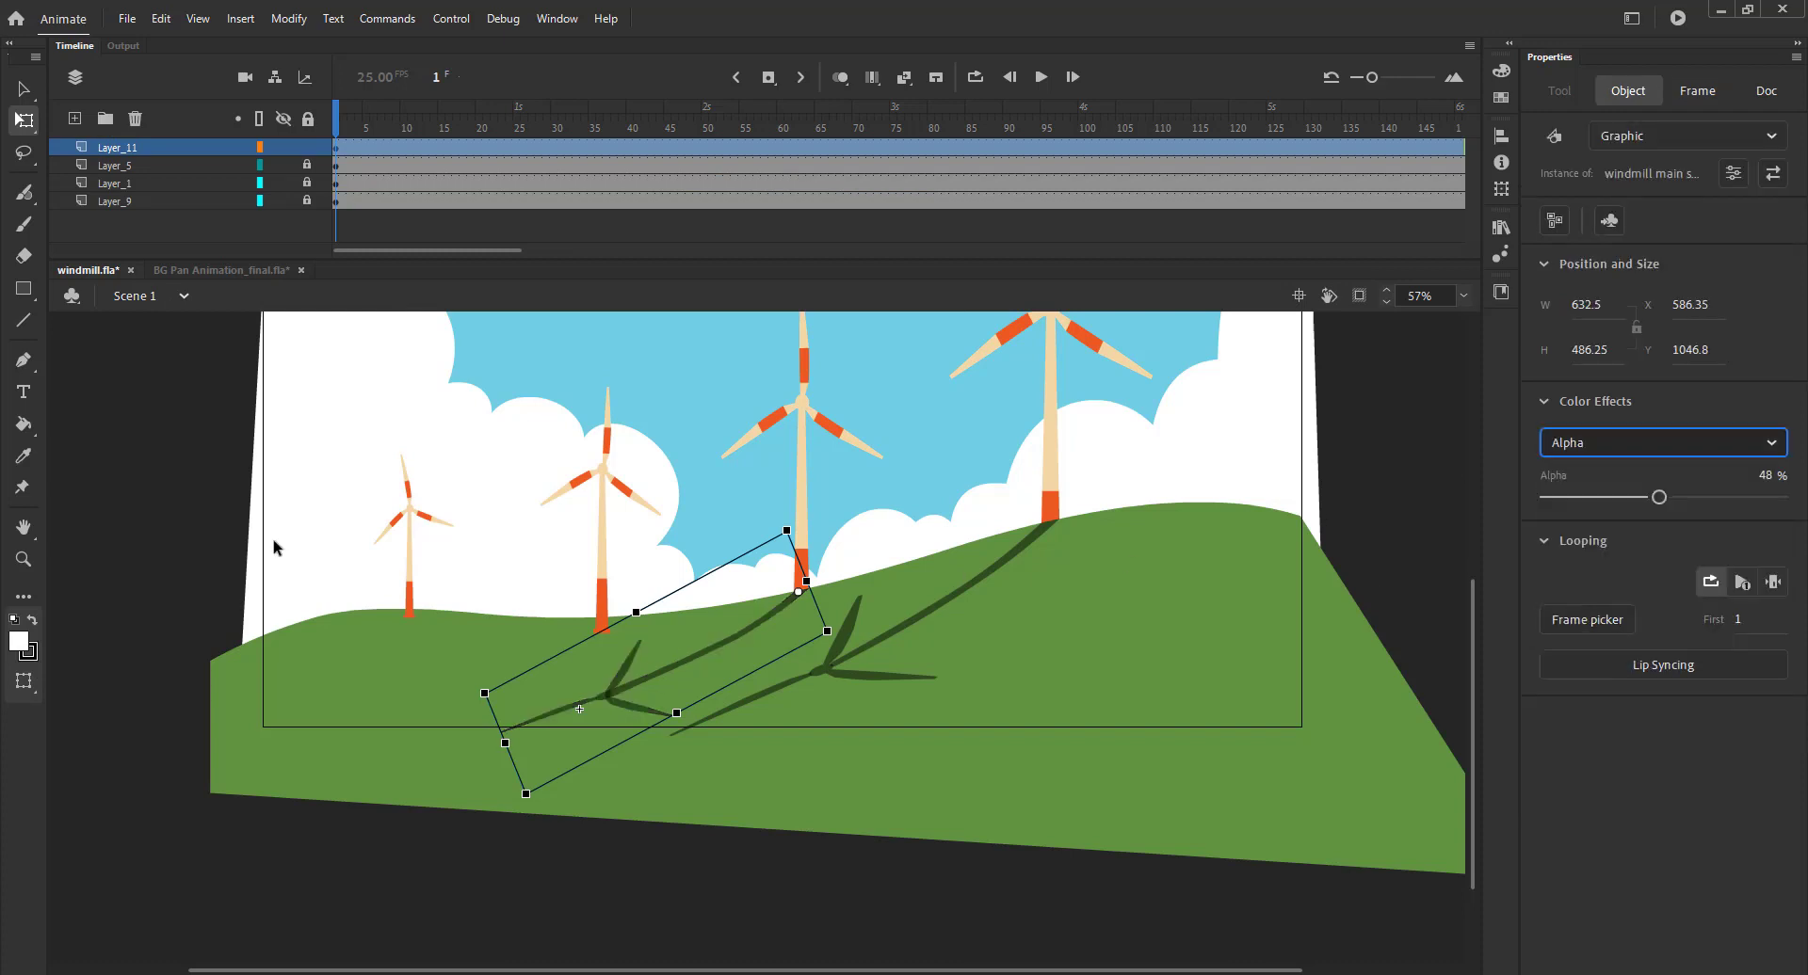
{"action": "left_click", "coordinate": [274, 543]}
{"action": "key", "text": "Return"}
Move the third windmill copy's pivot to its base, then rotate and flatten it down the hill
{"action": "left_click", "coordinate": [603, 480]}
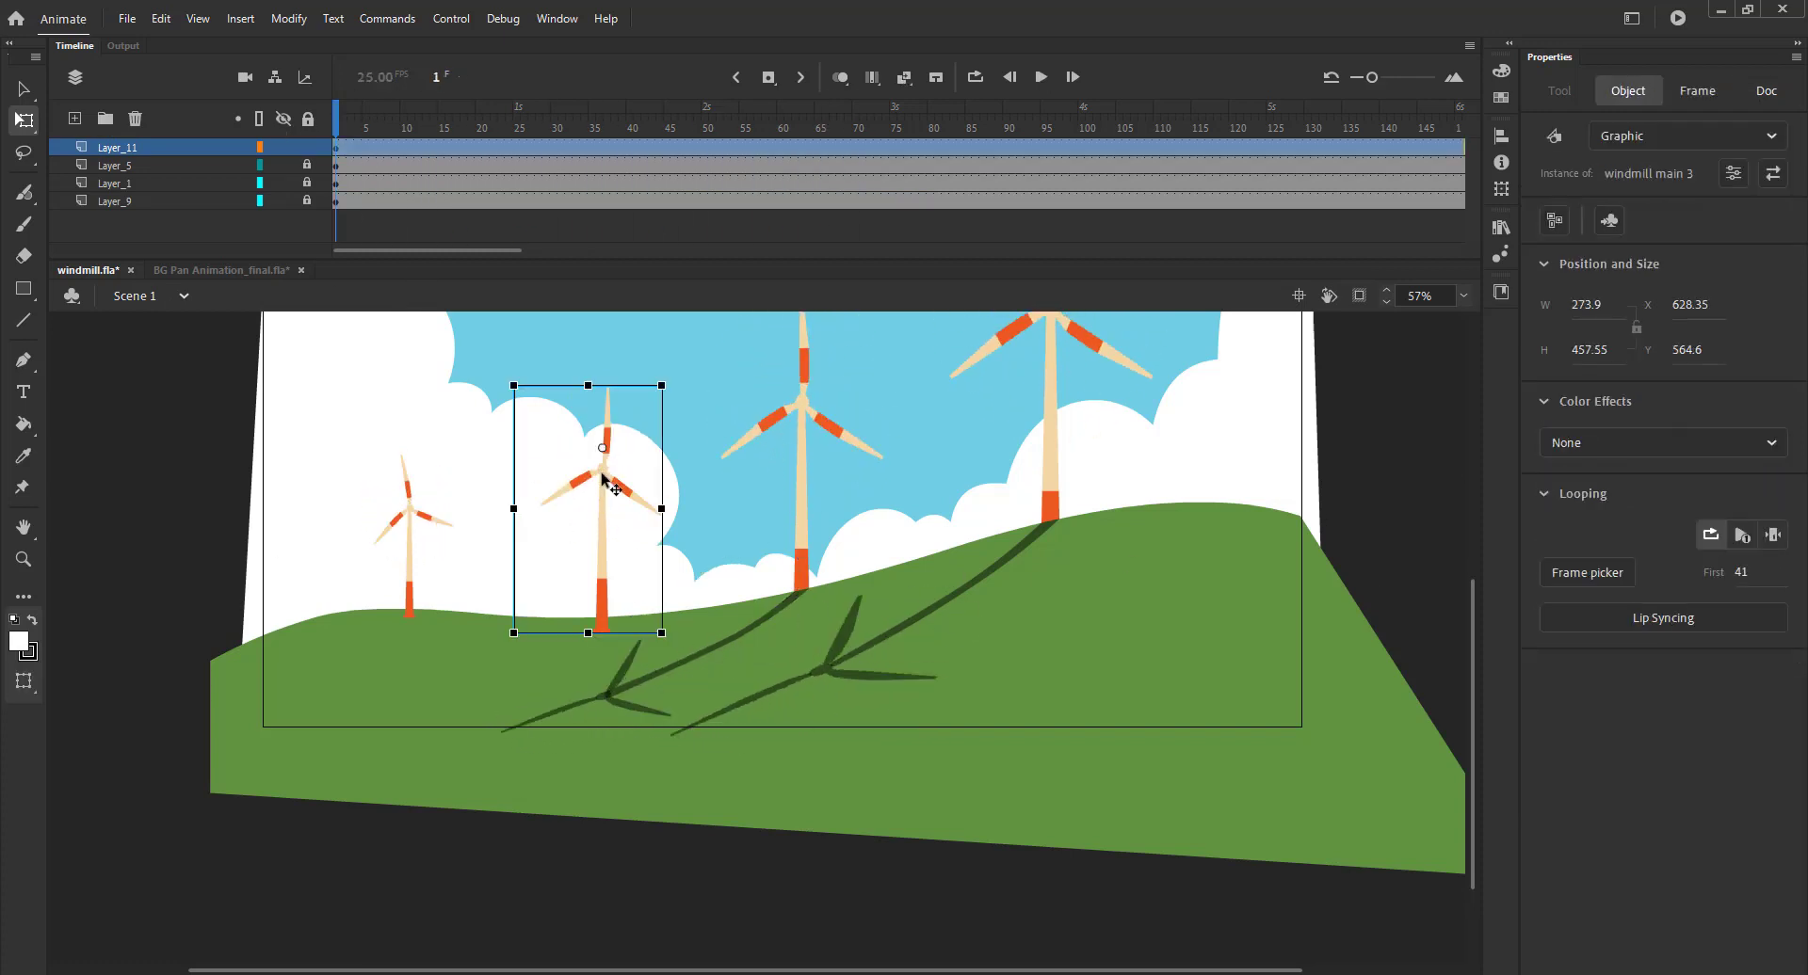
{"action": "left_click_drag", "start_coordinate": [601, 625], "coordinate": [603, 628]}
{"action": "left_click_drag", "start_coordinate": [509, 378], "coordinate": [452, 846]}
{"action": "left_click_drag", "start_coordinate": [434, 808], "coordinate": [400, 755]}
{"action": "left_click_drag", "start_coordinate": [379, 724], "coordinate": [393, 723]}
{"action": "mouse_move", "coordinate": [516, 660]}
{"action": "left_mouse_down"}
{"action": "mouse_move", "coordinate": [486, 652]}
{"action": "mouse_move", "coordinate": [512, 651]}
{"action": "left_mouse_up"}
Move the smallest windmill copy's pivot to its base and lay it down the hill at about 386 × 256
{"action": "left_click", "coordinate": [412, 509]}
{"action": "key", "text": "ctrl+c"}
{"action": "key", "text": "ctrl+shift+v"}
{"action": "left_click_drag", "start_coordinate": [420, 537], "coordinate": [409, 620]}
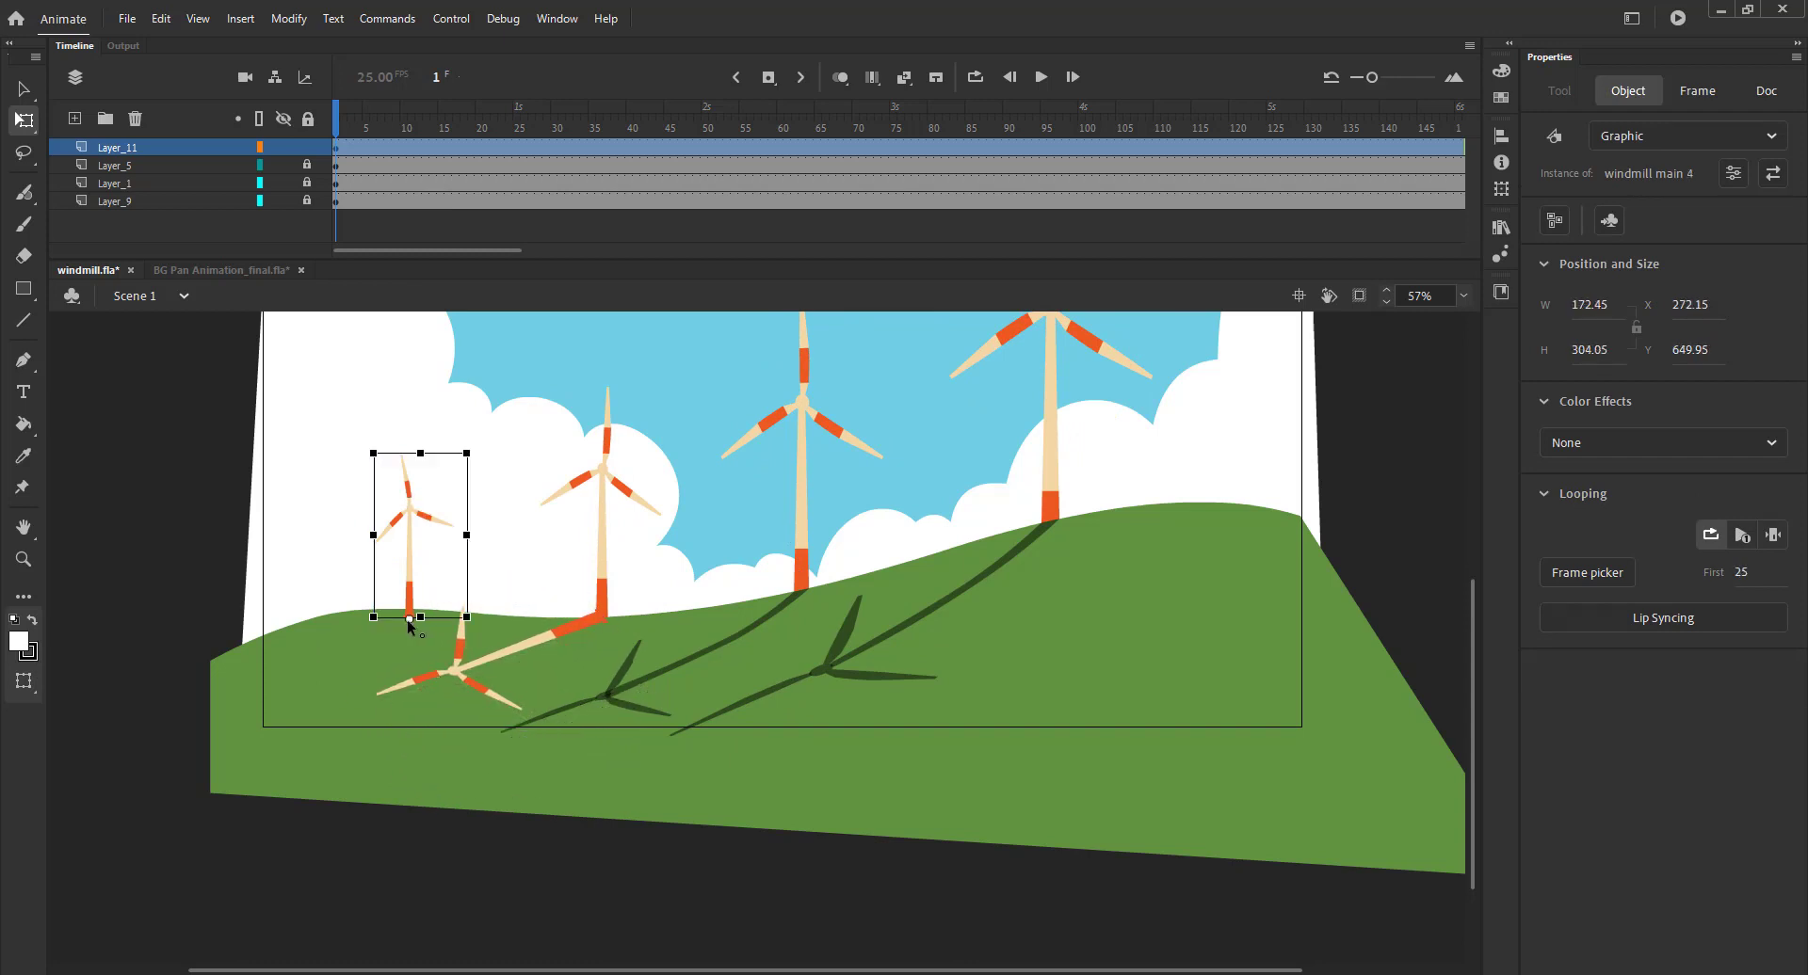
{"action": "left_click_drag", "start_coordinate": [365, 441], "coordinate": [262, 671]}
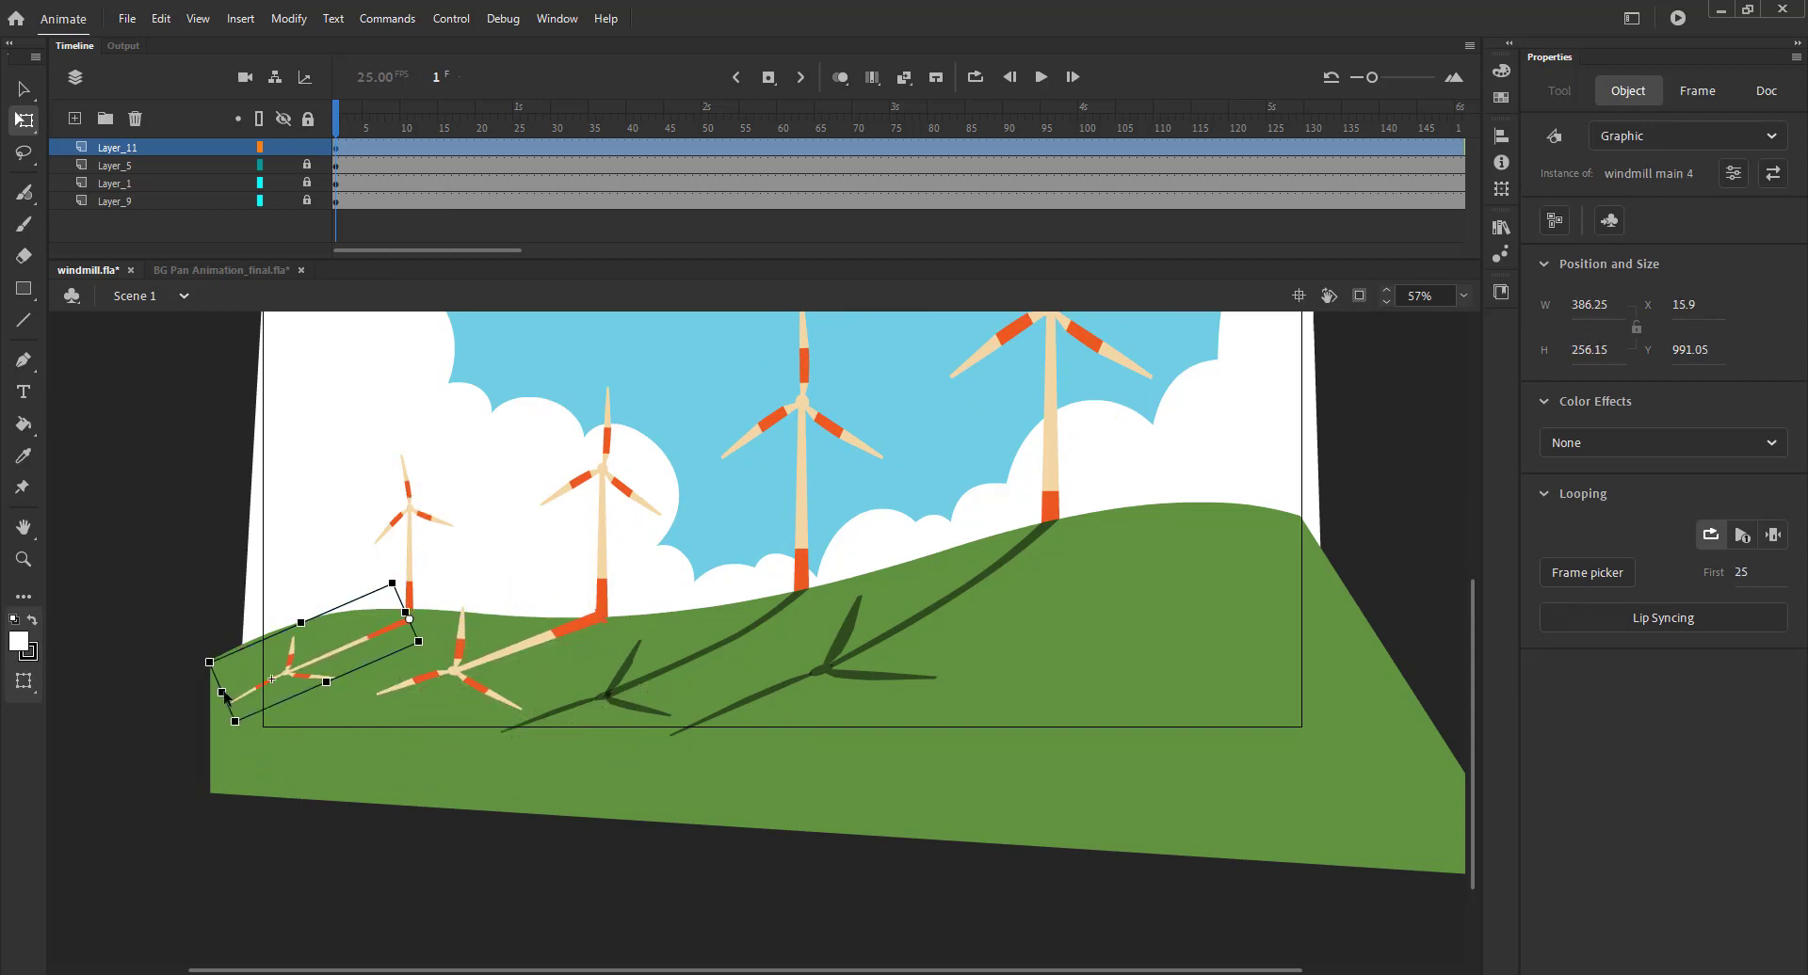
Stretch and skew the third windmill's laid-down copy further down the hill to about 610 × 398
{"action": "left_click", "coordinate": [441, 673]}
{"action": "left_click_drag", "start_coordinate": [383, 714], "coordinate": [342, 754]}
{"action": "left_click_drag", "start_coordinate": [436, 630], "coordinate": [444, 644]}
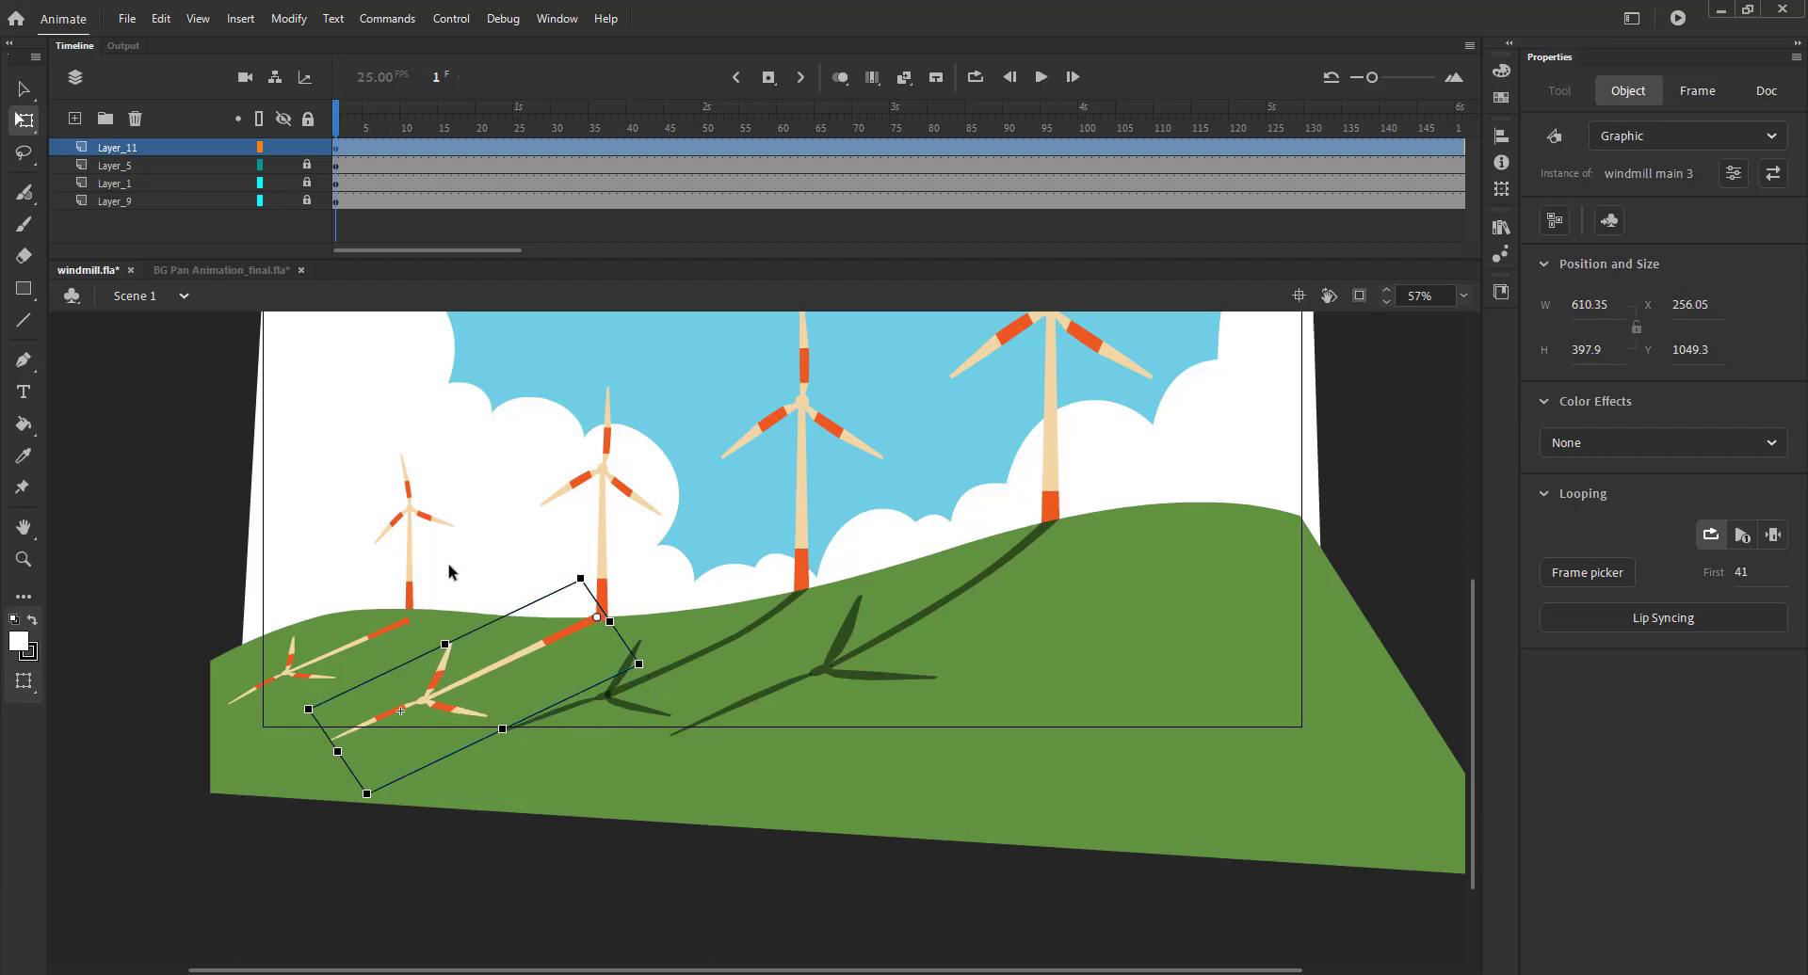
{"action": "left_click", "coordinate": [450, 571]}
Duplicate the third windmill copy's symbol under the name "windmill main shadow 3"
{"action": "right_click", "coordinate": [557, 642]}
{"action": "left_click", "coordinate": [633, 834]}
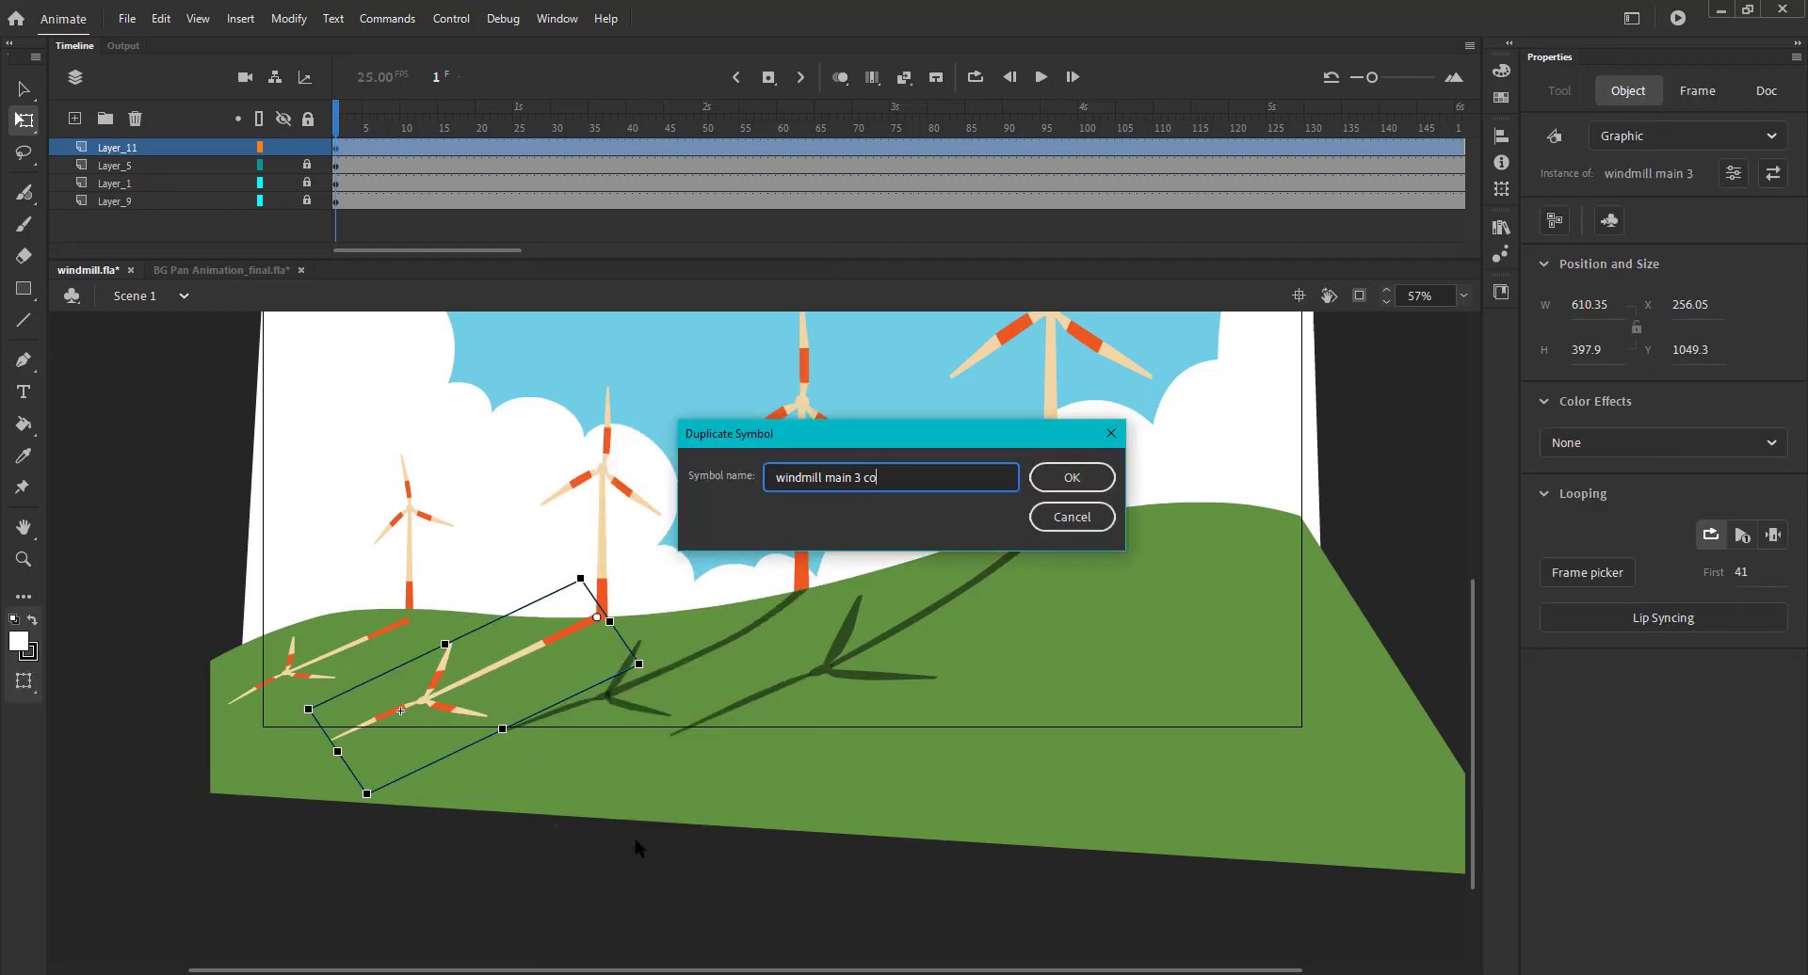
{"action": "type", "text": "dow"}
{"action": "key", "text": "Return"}
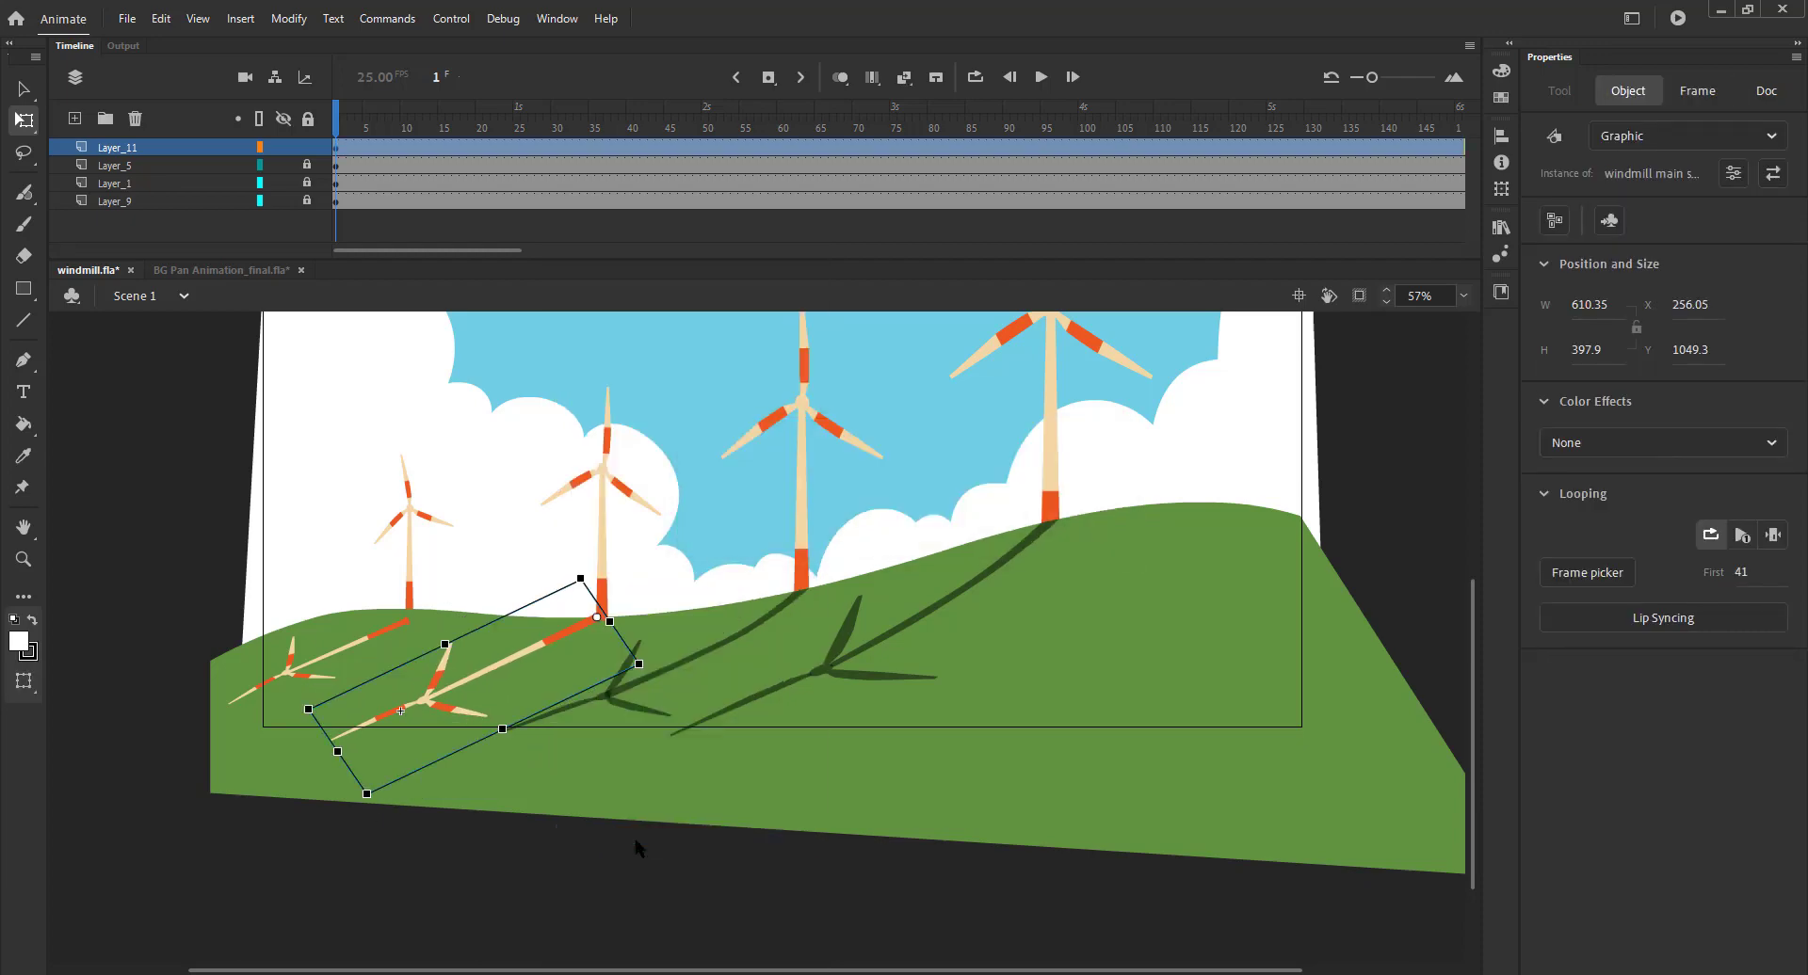
Inside windmill main shadow 3, fit the tower's base corners to the upright windmill's foot and bend its edges along the hill
{"action": "double_click", "coordinate": [555, 660]}
{"action": "scroll", "coordinate": [840, 572], "scroll_direction": "up", "scroll_amount": 4}
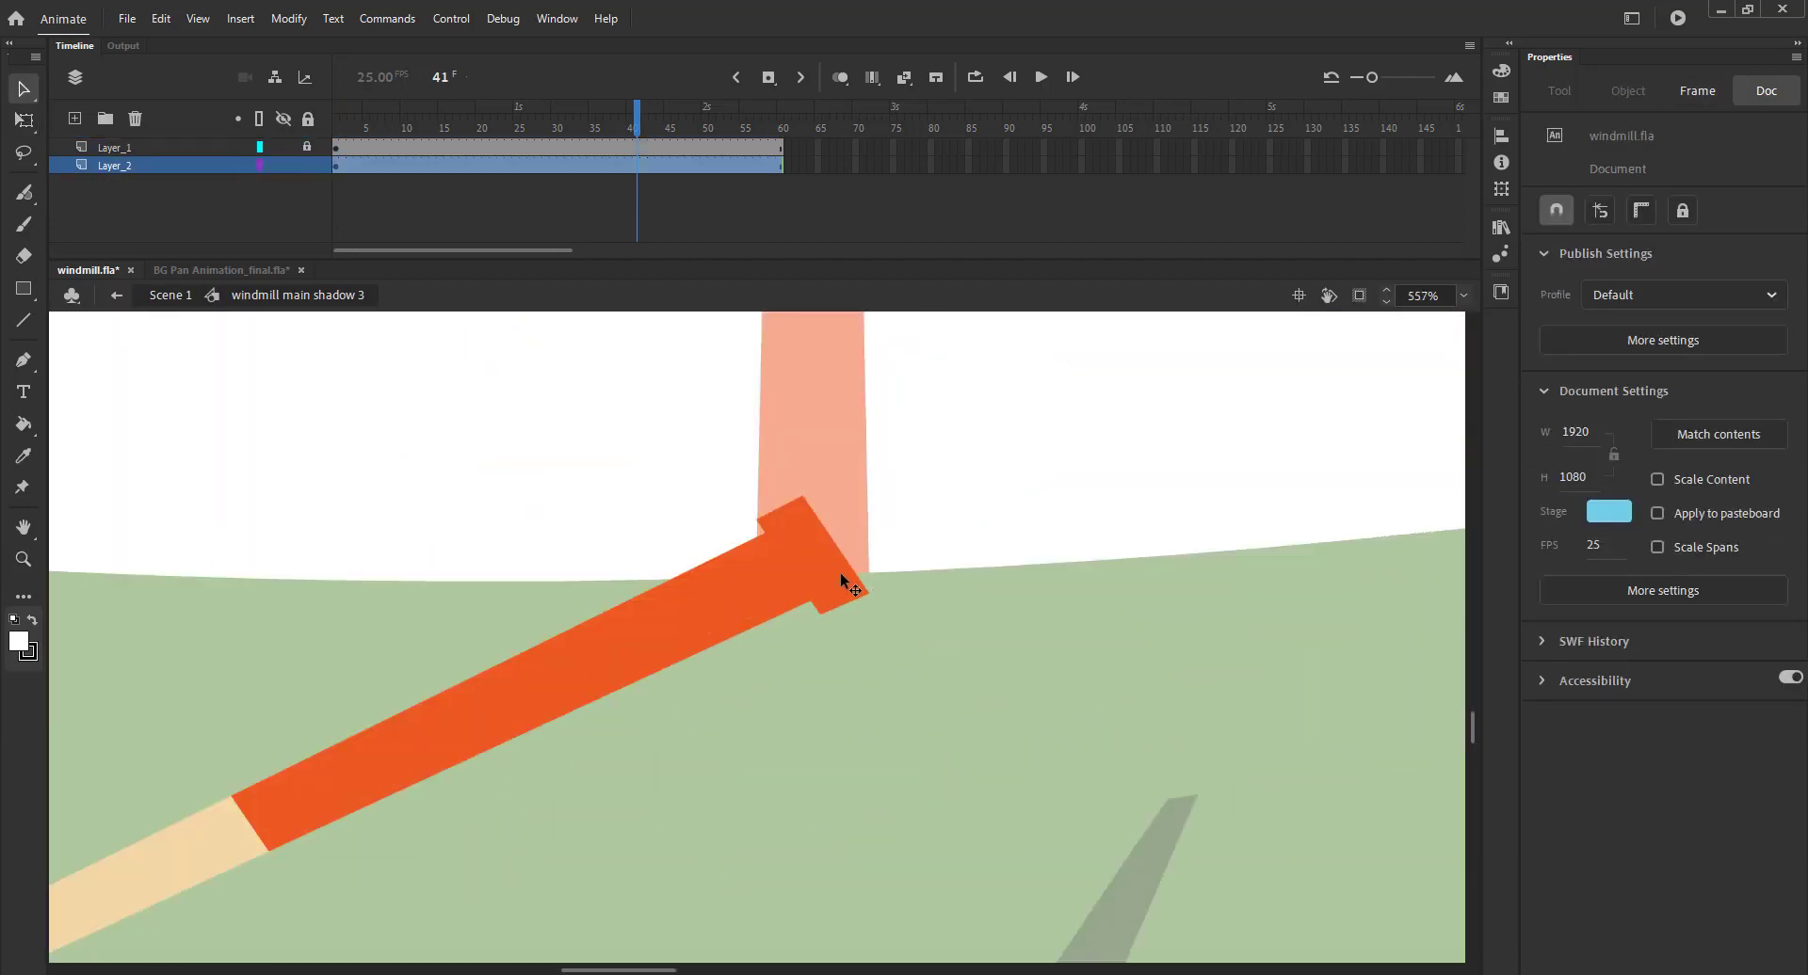
{"action": "double_click", "coordinate": [802, 533]}
{"action": "left_click_drag", "start_coordinate": [824, 595], "coordinate": [864, 574]}
{"action": "left_click_drag", "start_coordinate": [765, 535], "coordinate": [753, 576]}
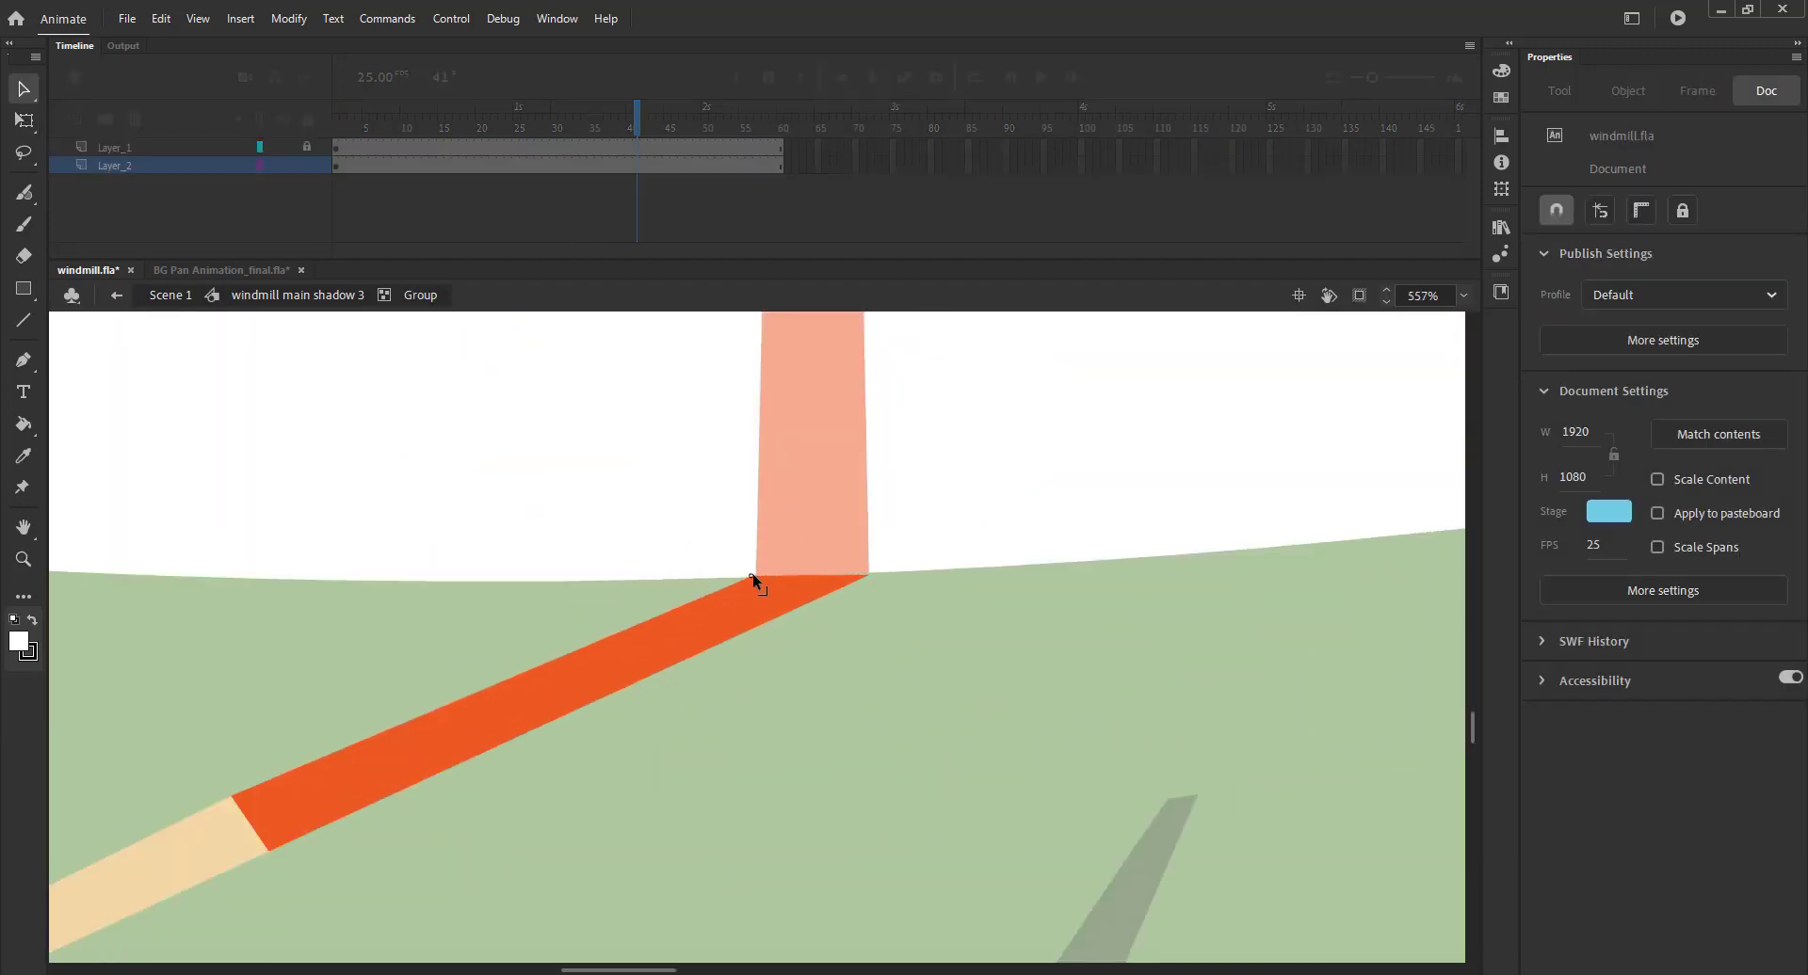
{"action": "scroll", "coordinate": [448, 644], "scroll_direction": "down", "scroll_amount": 2}
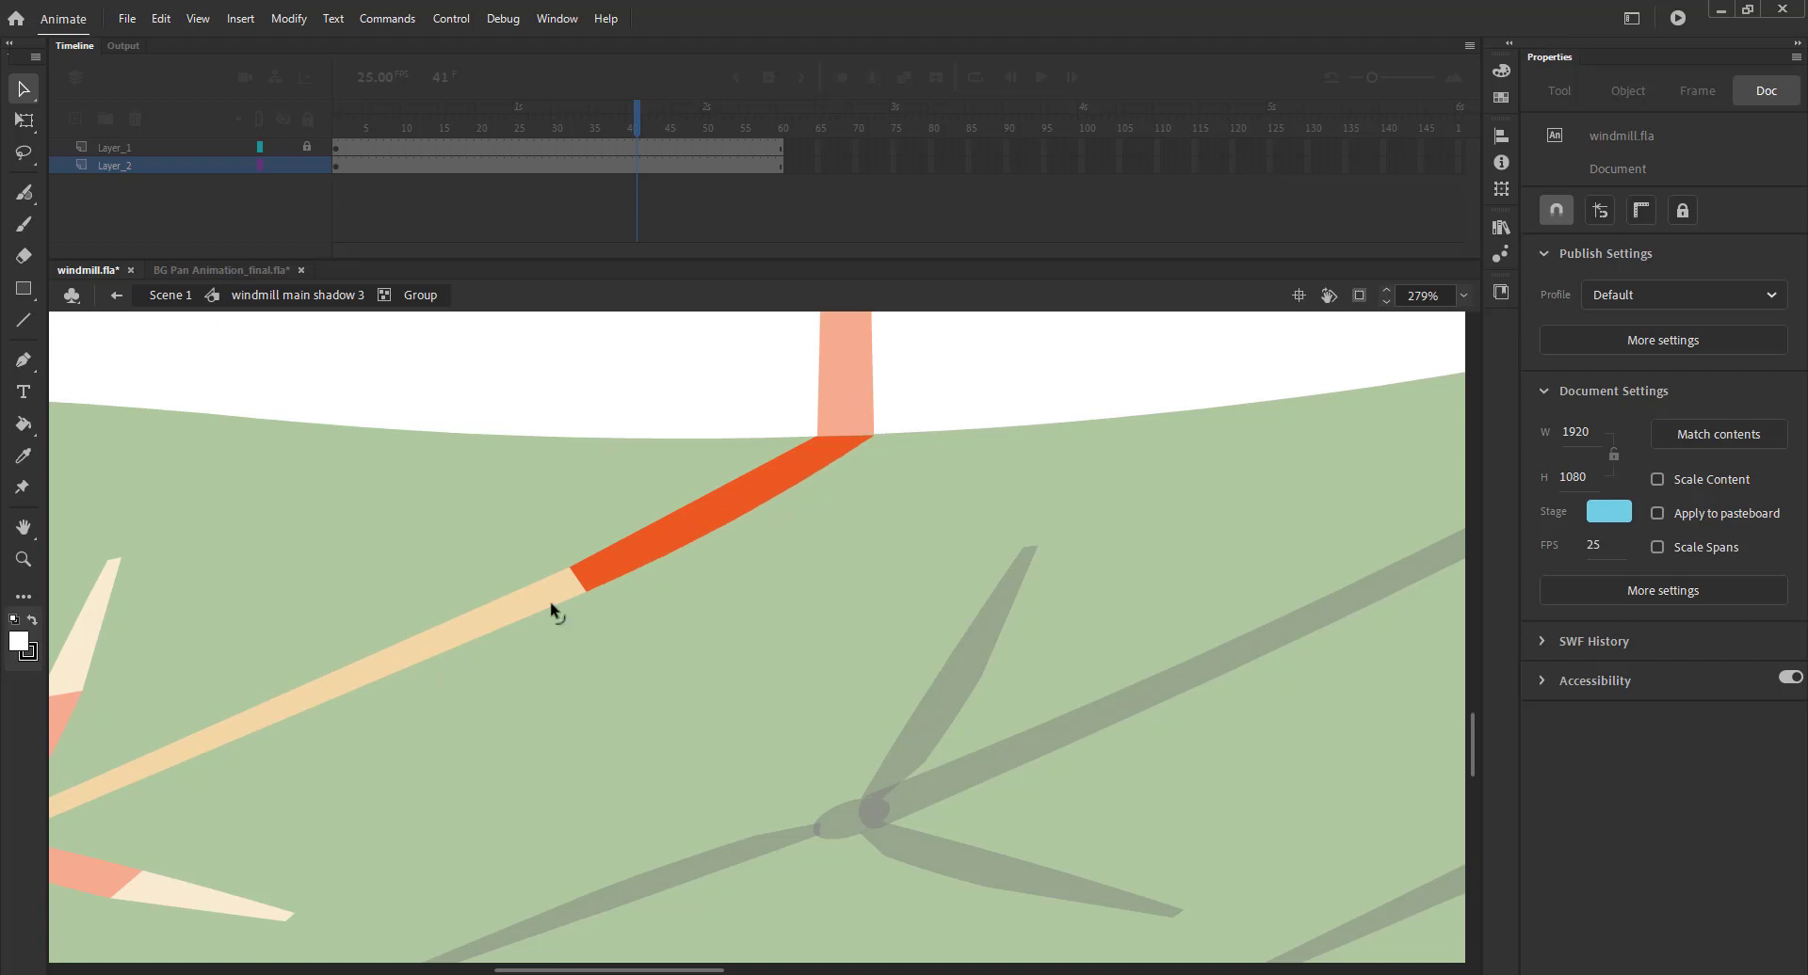
{"action": "left_click", "coordinate": [566, 529]}
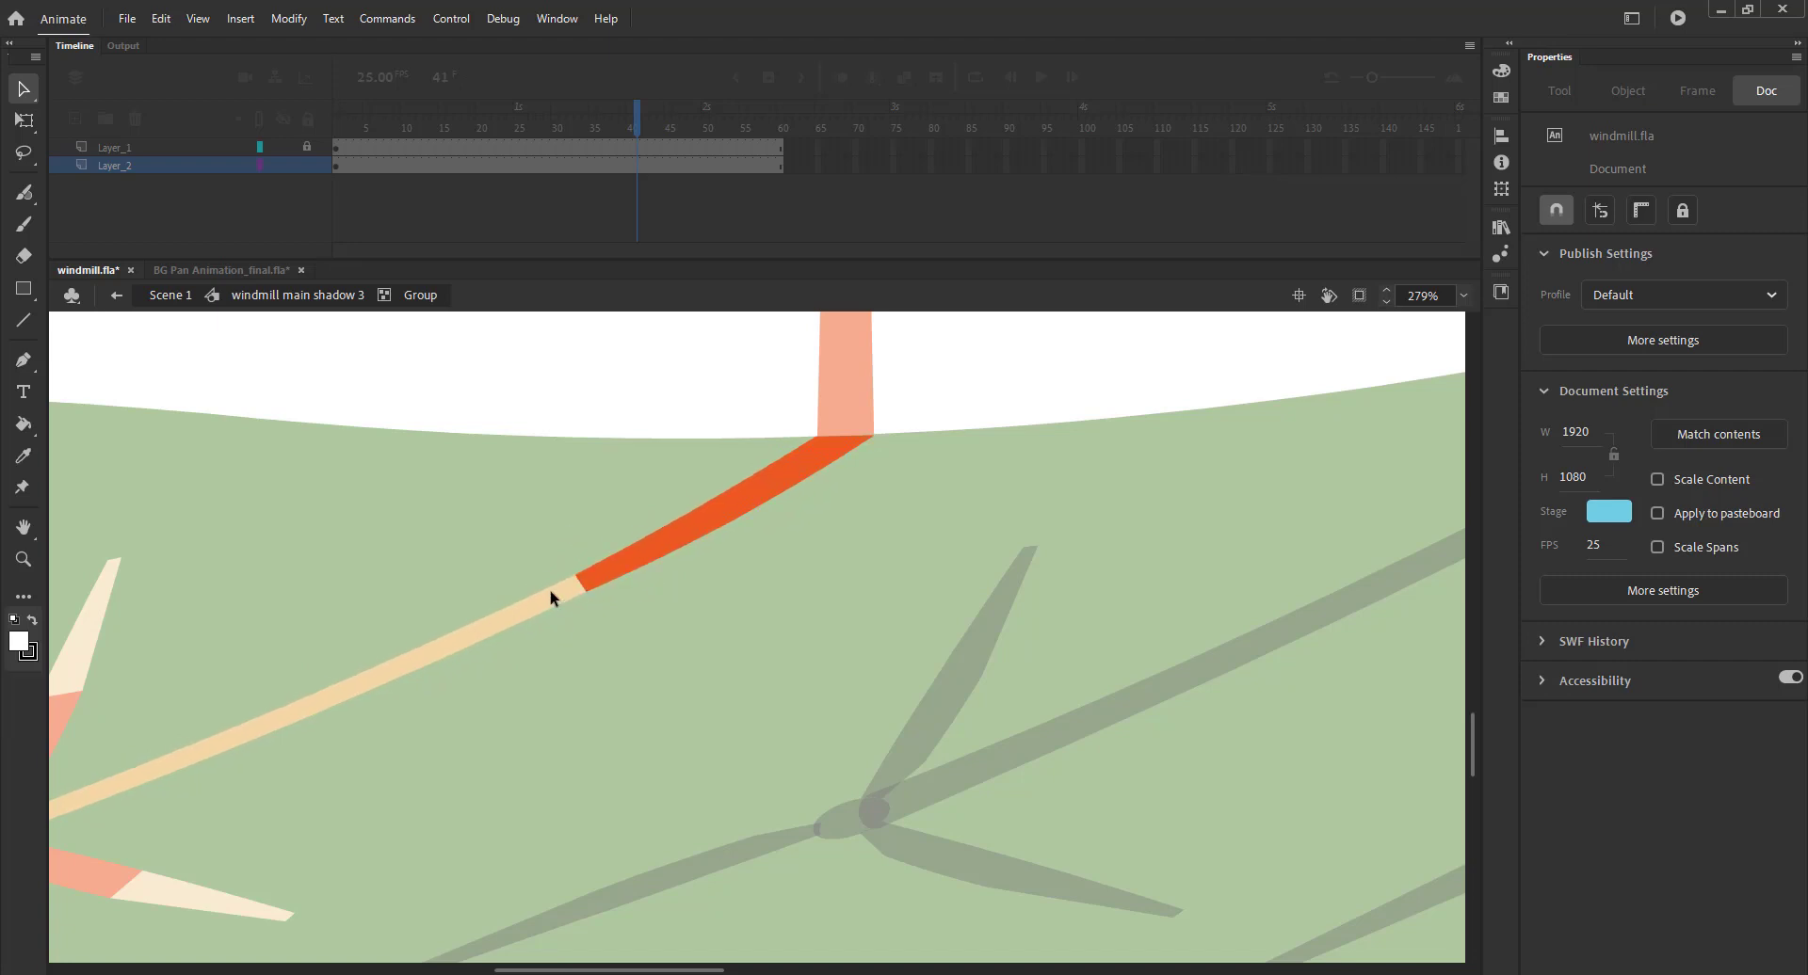
{"action": "key", "text": "ctrl+minus"}
Leave the tower group and tint the tower and blades layers of windmill main shadow 3 black at 100%
{"action": "left_click", "coordinate": [274, 296]}
{"action": "left_click", "coordinate": [1605, 438]}
{"action": "left_click", "coordinate": [1600, 533]}
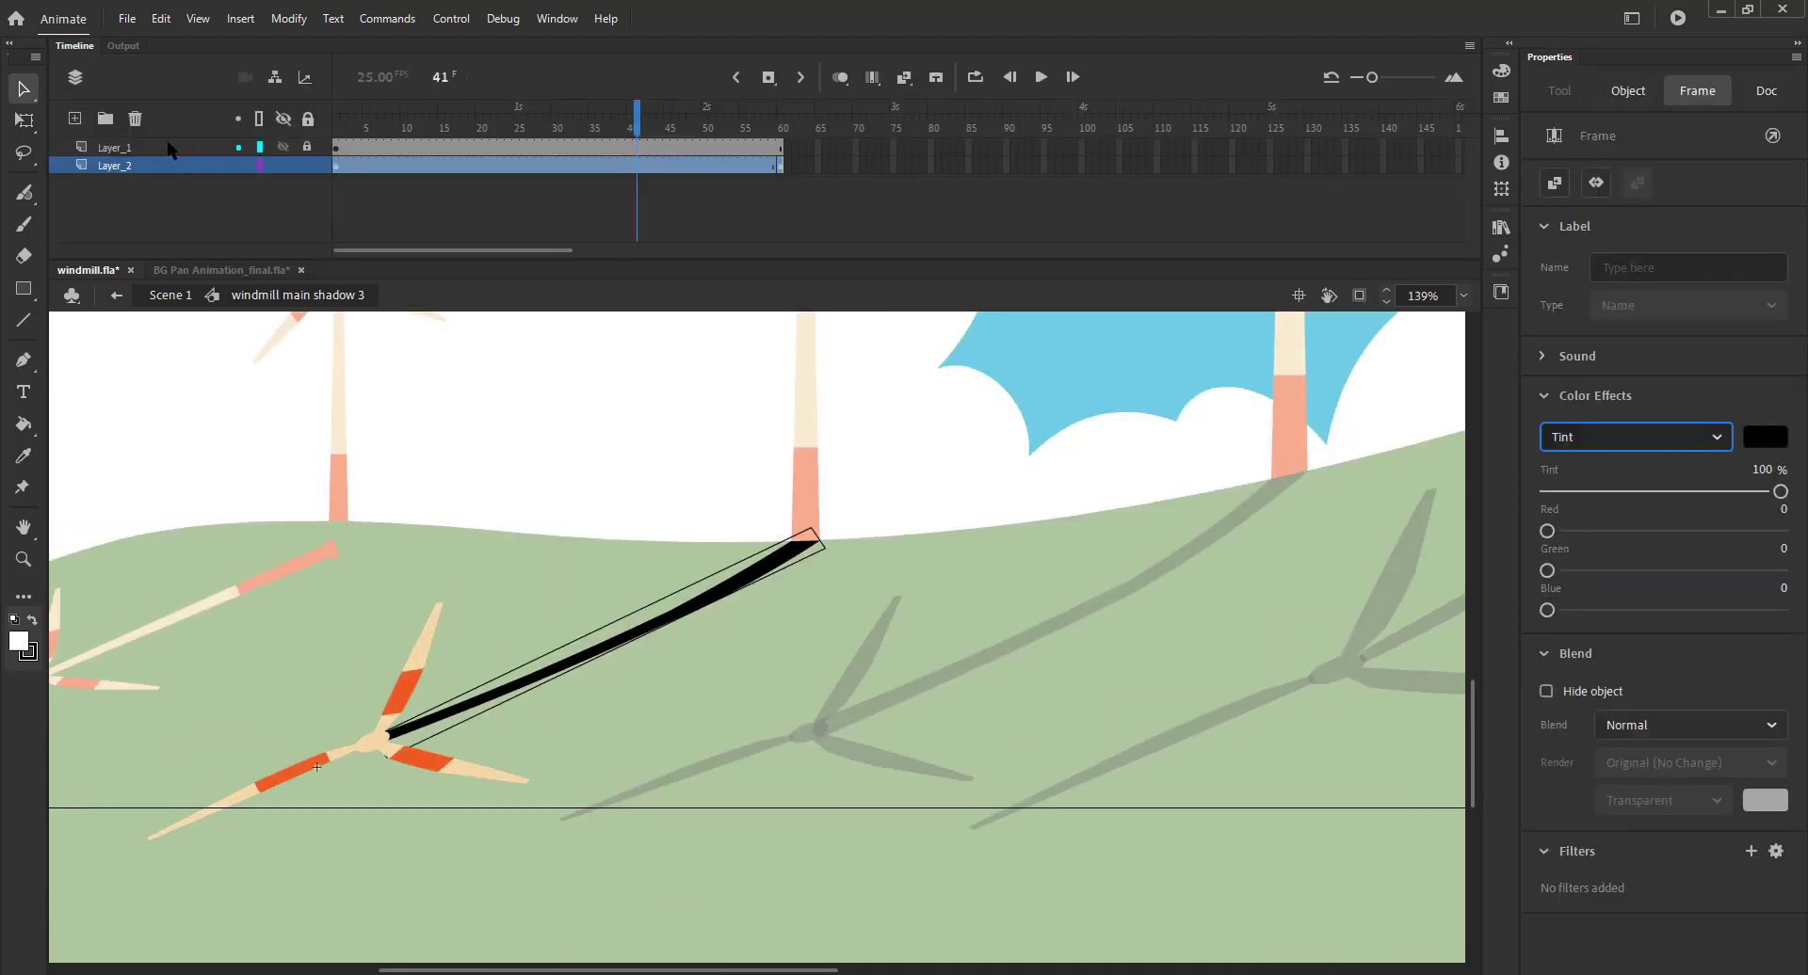
{"action": "left_click", "coordinate": [170, 148]}
{"action": "left_click", "coordinate": [1598, 441]}
{"action": "left_click", "coordinate": [1606, 533]}
Return to Scene 1 and set the third windmill's shadow to 31% alpha
{"action": "double_click", "coordinate": [479, 546]}
{"action": "left_click", "coordinate": [1570, 448]}
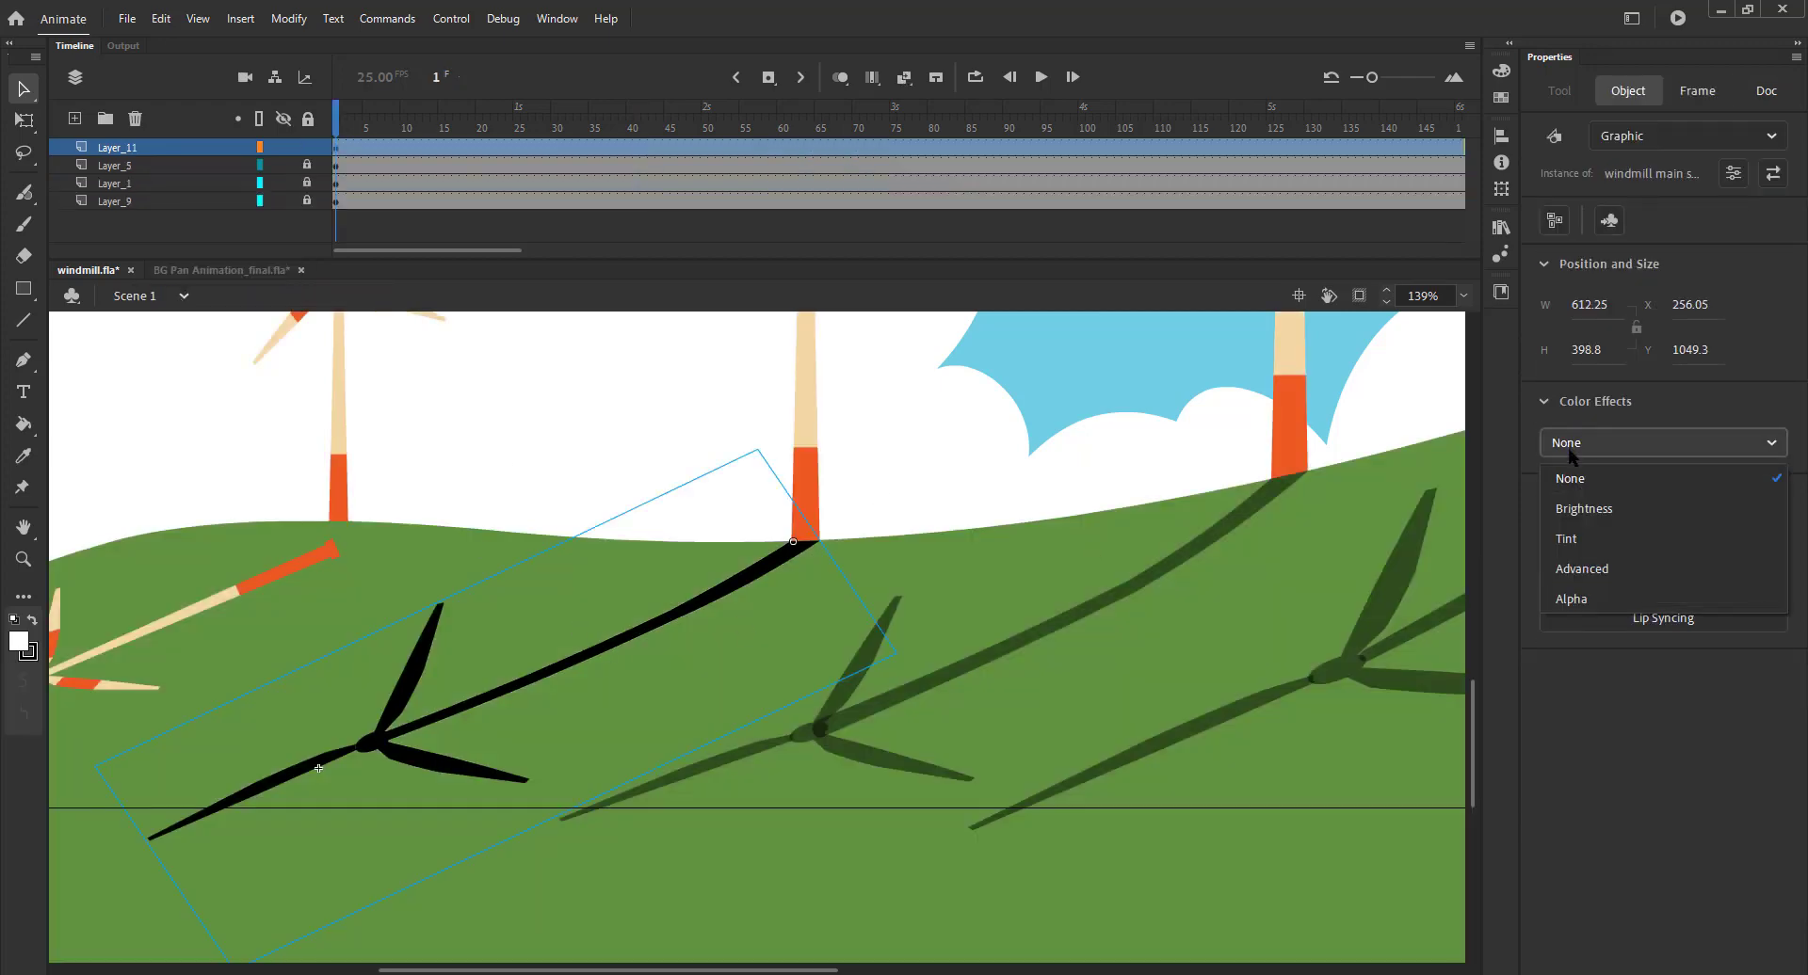
{"action": "left_click", "coordinate": [1579, 599]}
{"action": "left_click_drag", "start_coordinate": [1654, 502], "coordinate": [1615, 504]}
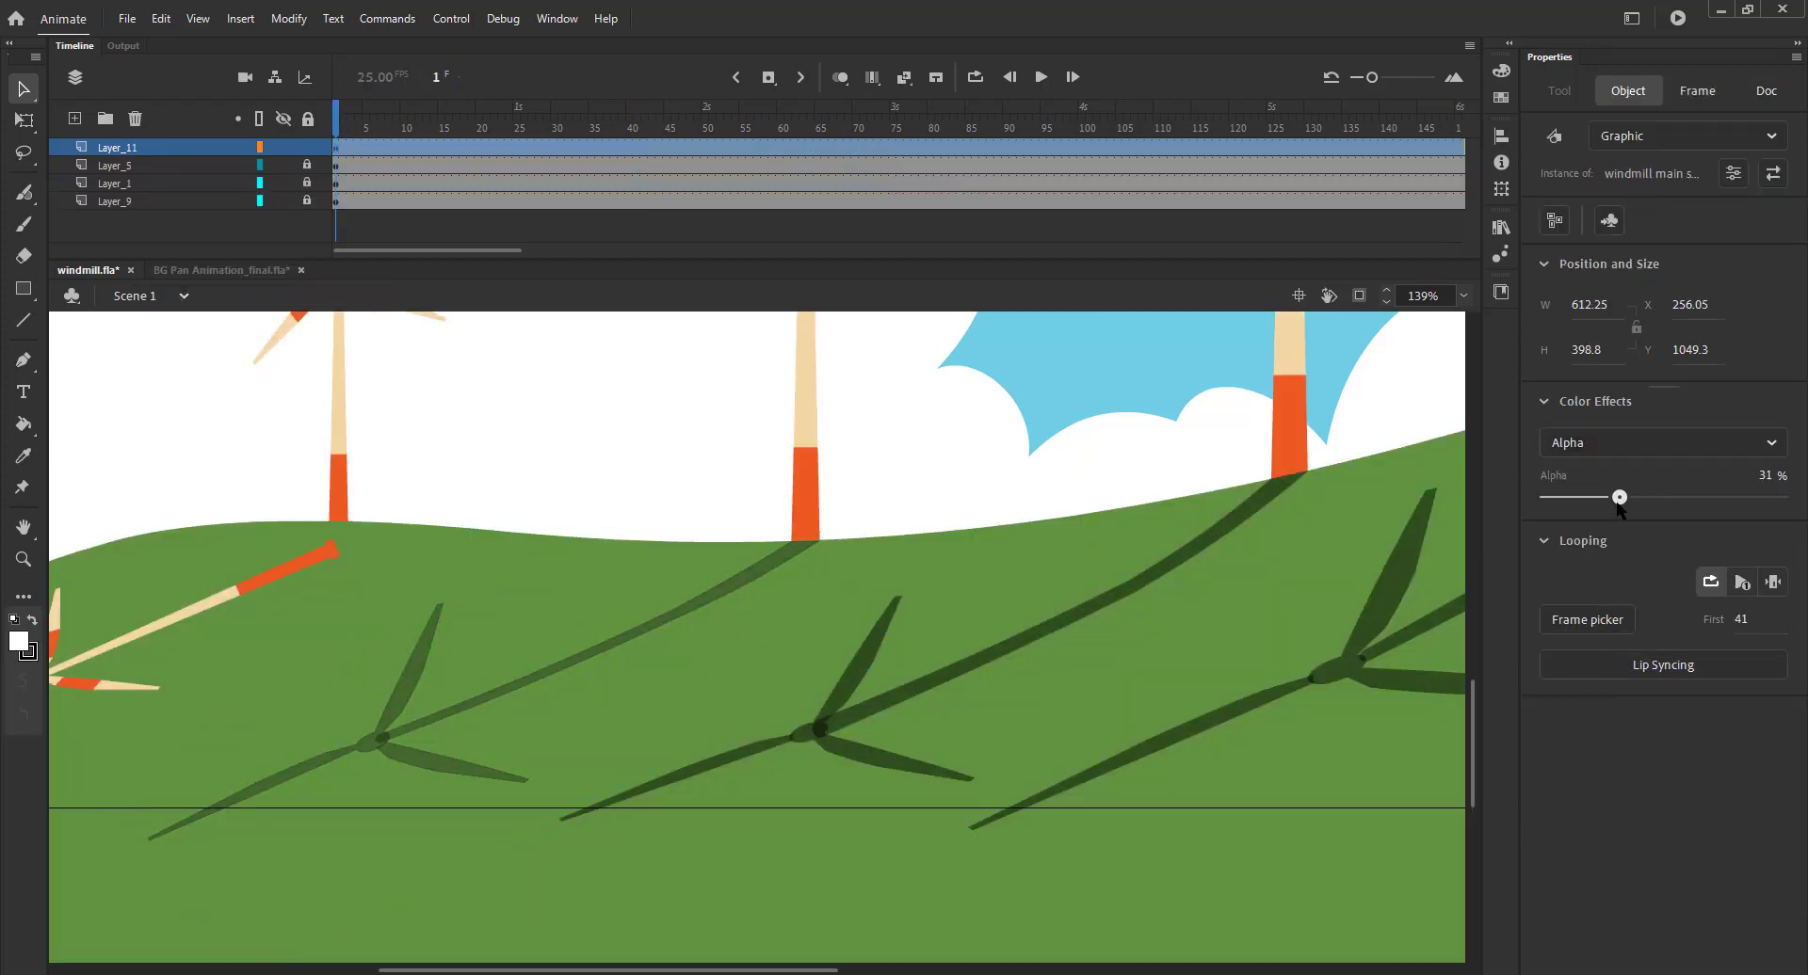
Nudge the smallest windmill's laid-down copy upward and duplicate its symbol as "windmill main shadow 4"
{"action": "left_click", "coordinate": [447, 476]}
{"action": "left_click_drag", "start_coordinate": [446, 476], "coordinate": [760, 345]}
{"action": "left_click_drag", "start_coordinate": [569, 452], "coordinate": [573, 428]}
{"action": "right_click", "coordinate": [577, 427]}
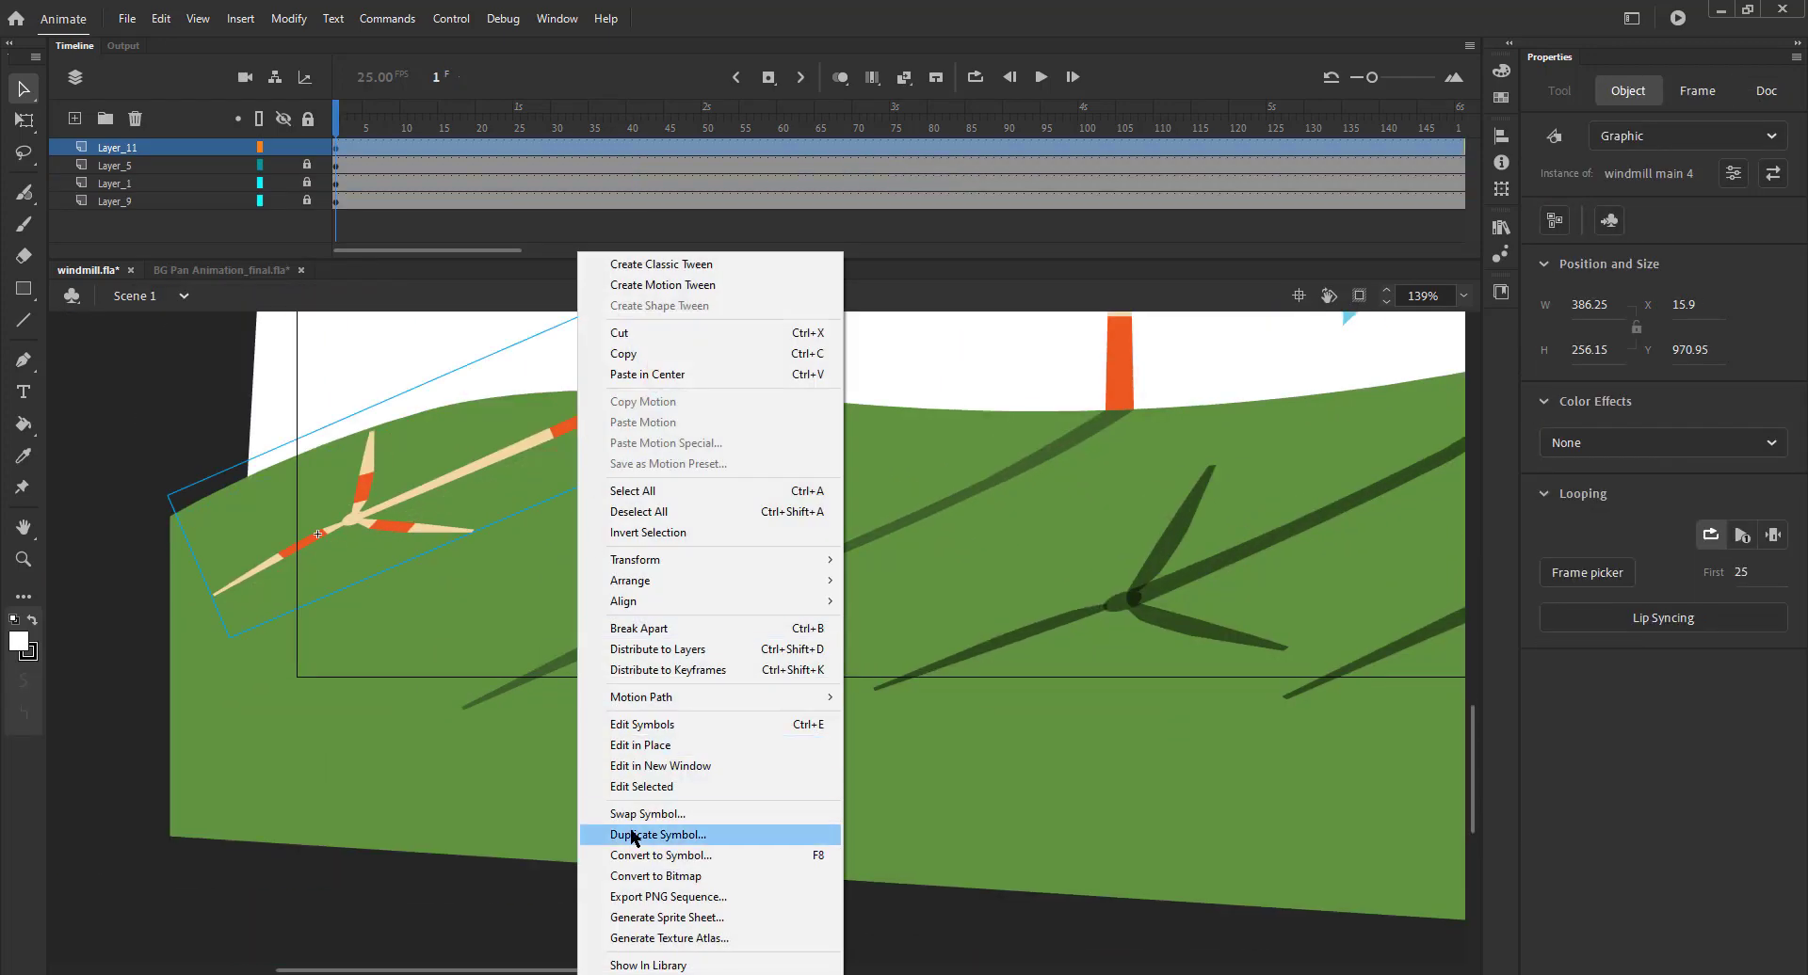
{"action": "left_click", "coordinate": [631, 835]}
{"action": "type", "text": "0"}
{"action": "type", "text": "indmill main shad"}
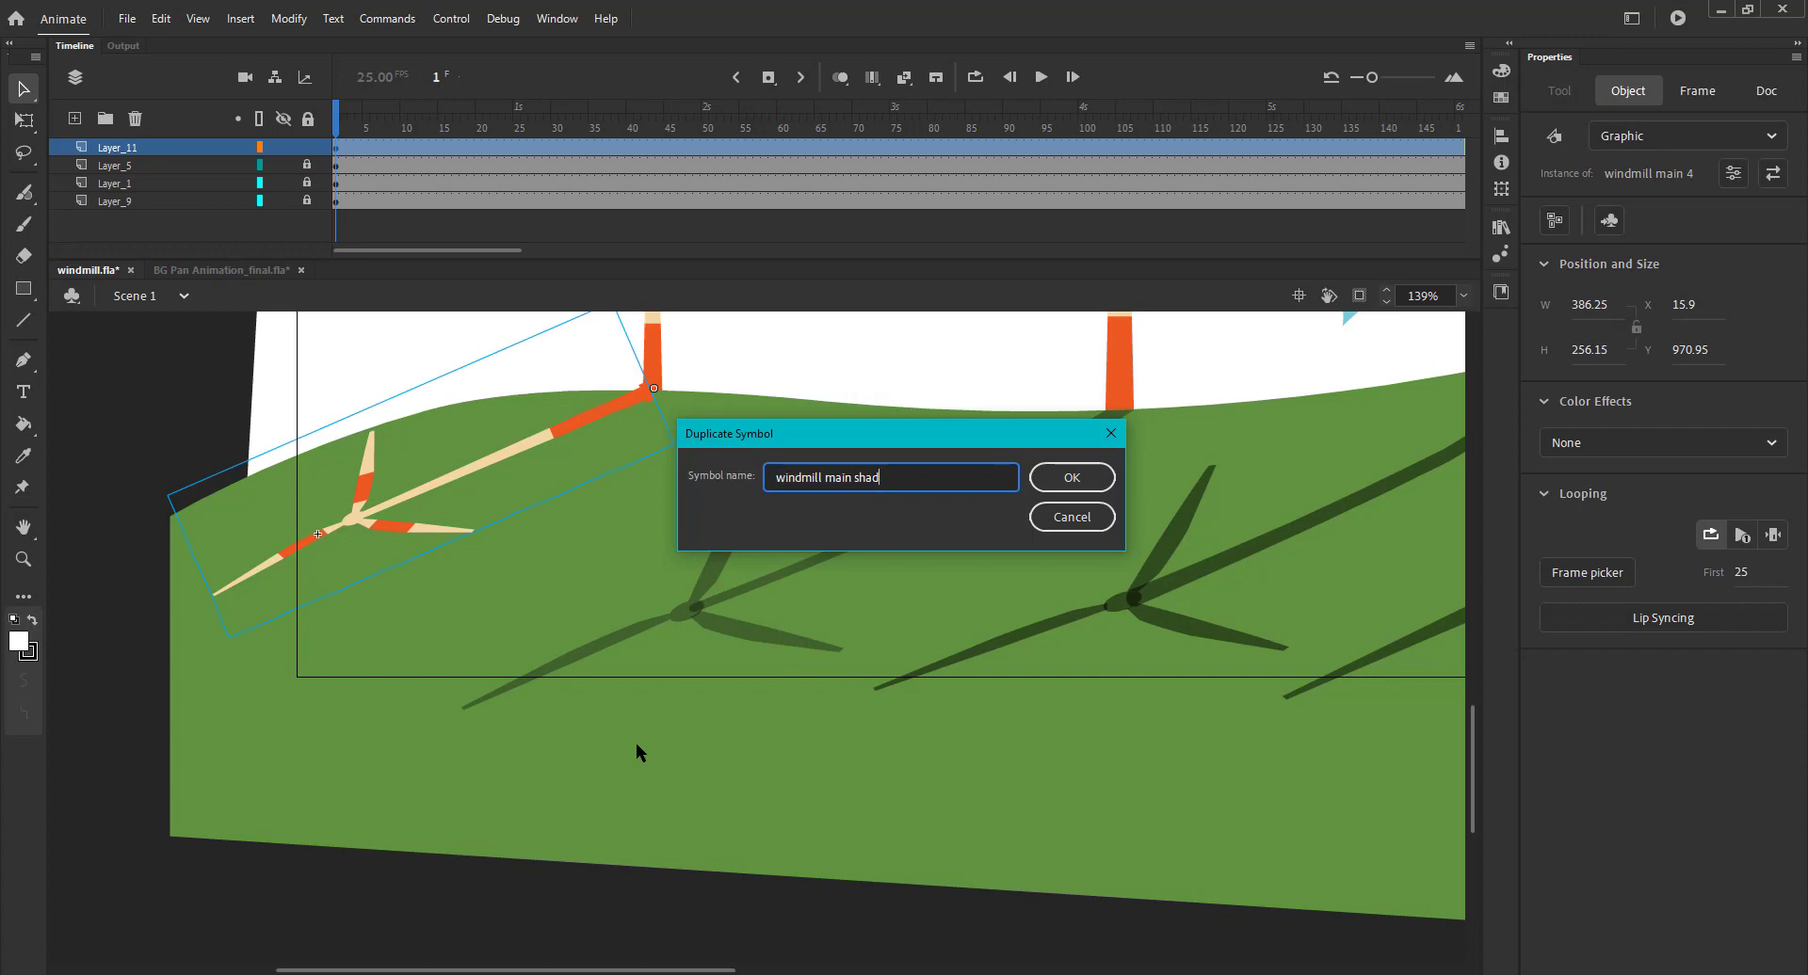
{"action": "type", "text": "ow 4"}
{"action": "key", "text": "Return"}
Inside windmill main shadow 4, unlock the tower layer, open its group and fit the base corners to the upright windmill's foot
{"action": "double_click", "coordinate": [546, 438]}
{"action": "left_click", "coordinate": [307, 164]}
{"action": "double_click", "coordinate": [617, 408]}
{"action": "key", "text": "z"}
{"action": "left_click", "coordinate": [620, 376]}
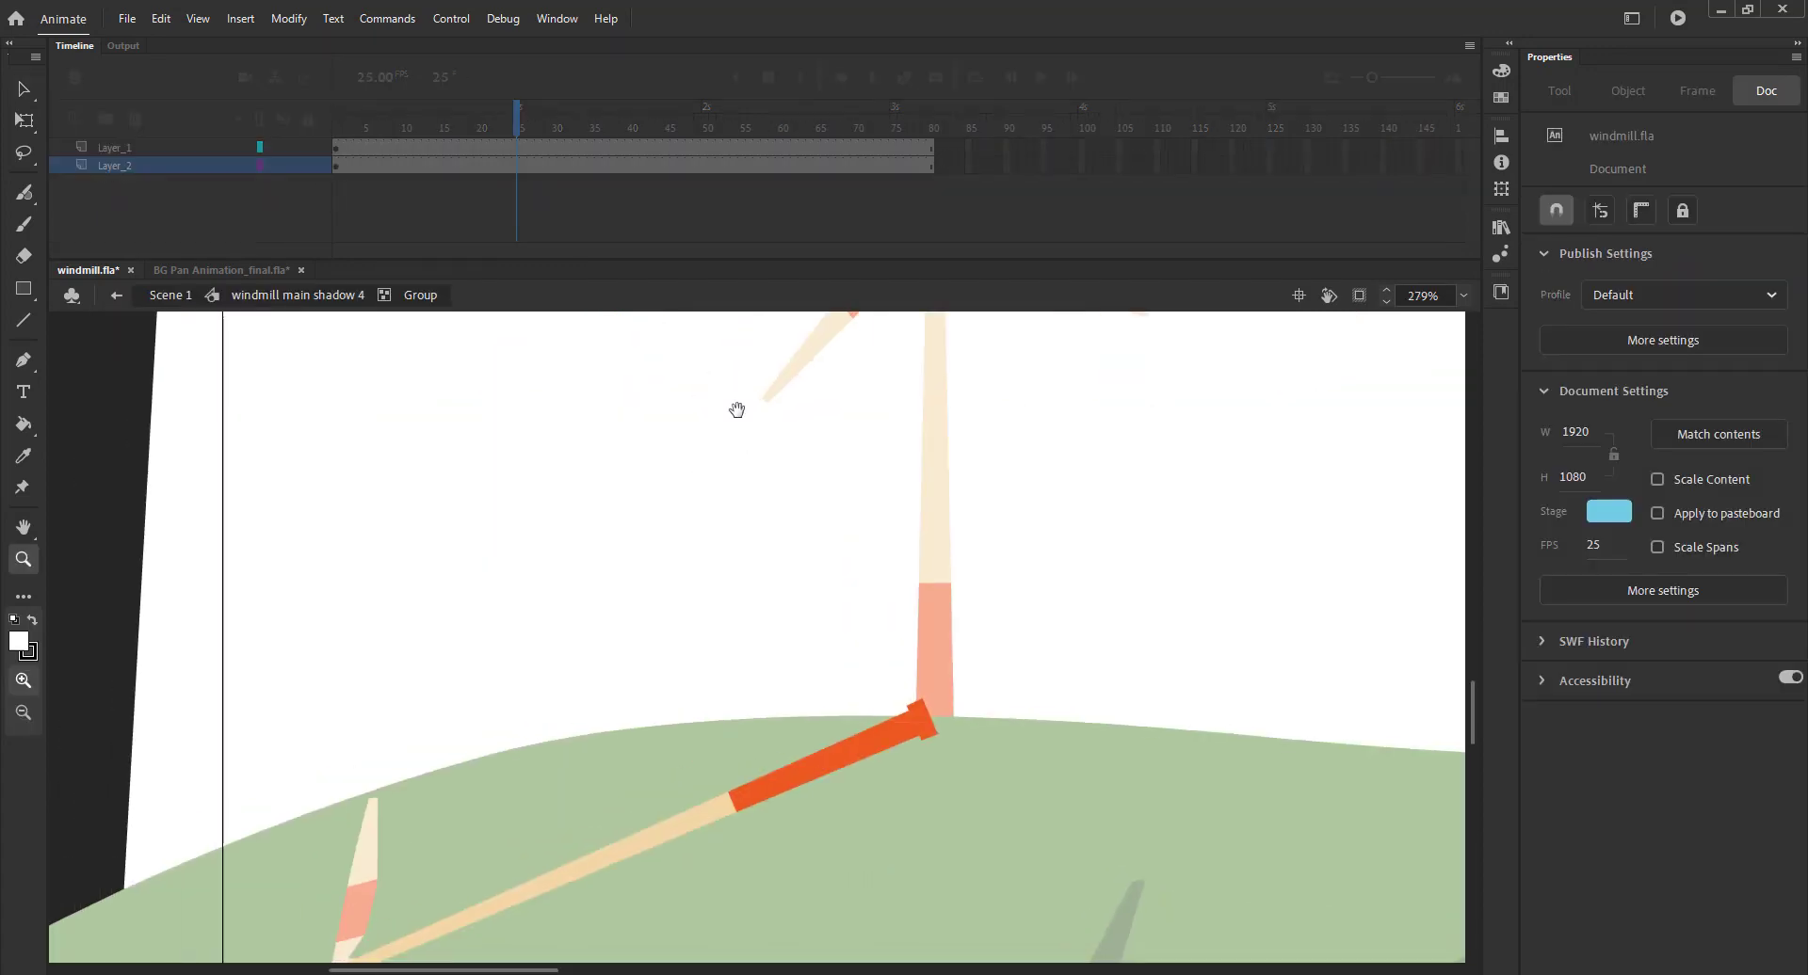
{"action": "left_click_drag", "start_coordinate": [810, 622], "coordinate": [1047, 866]}
{"action": "key", "text": "v"}
{"action": "left_click_drag", "start_coordinate": [748, 612], "coordinate": [822, 567]}
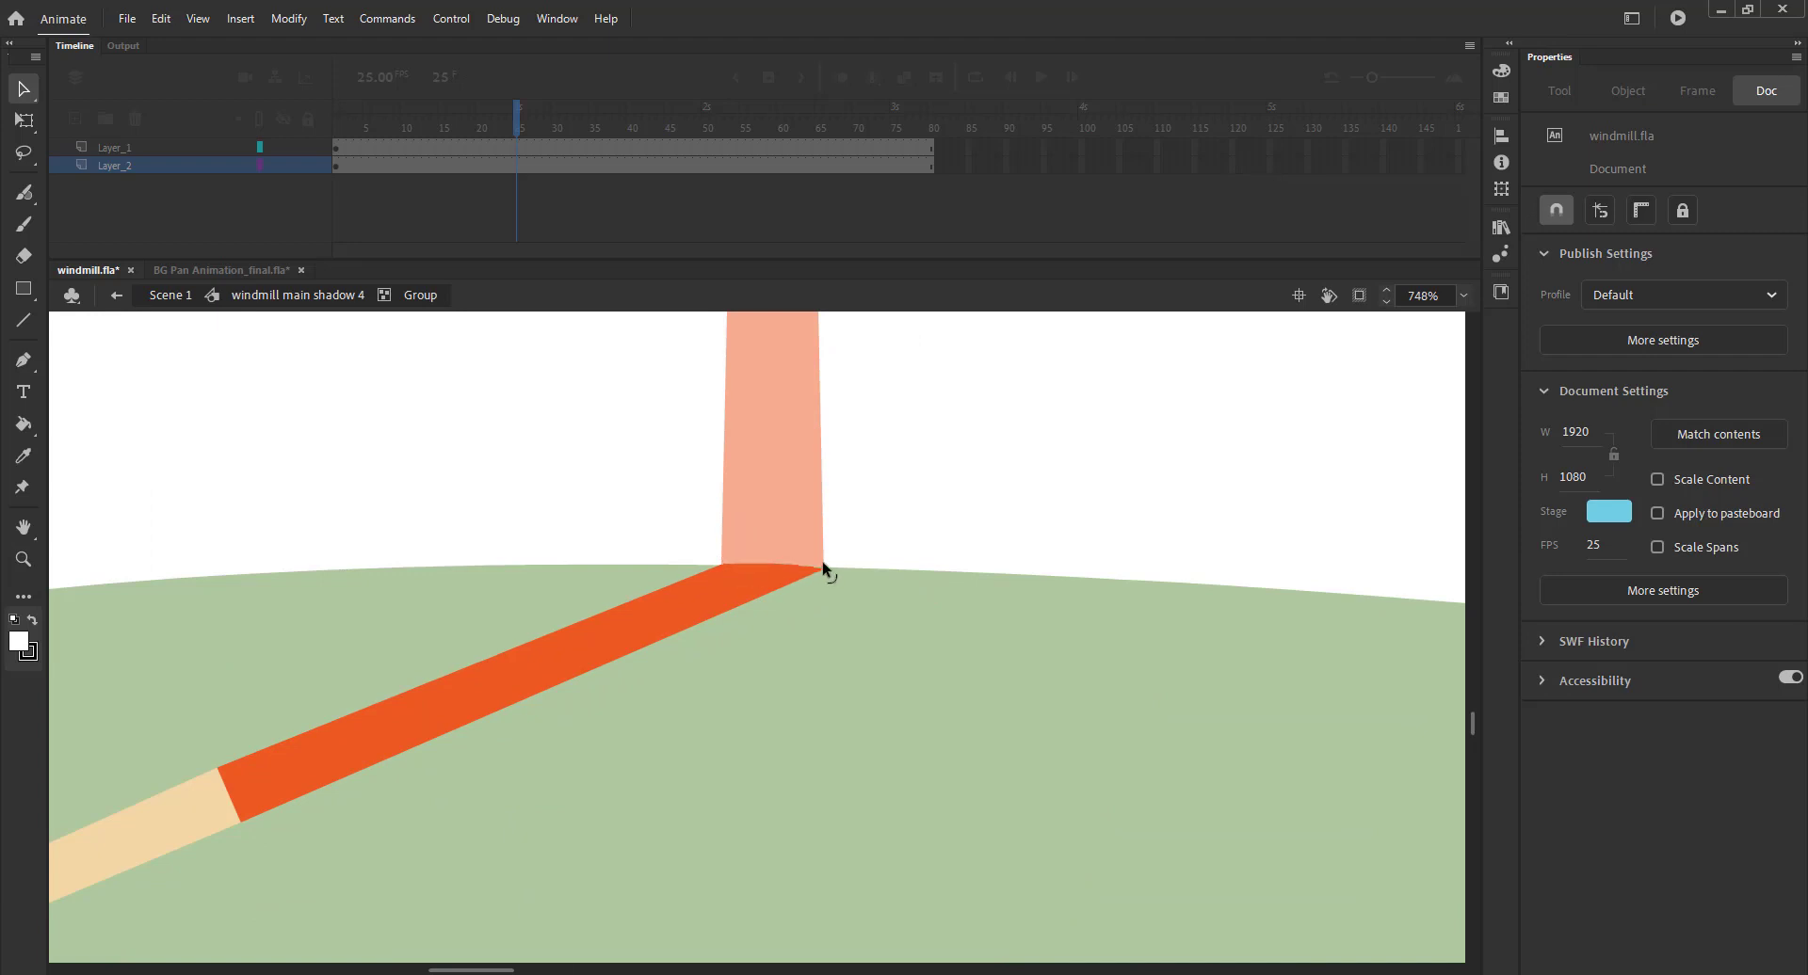
Curve both edges of the shadow tower and shift its colour joint so the tower bends smoothly down the hill
{"action": "left_click_drag", "start_coordinate": [589, 543], "coordinate": [718, 341]}
{"action": "left_click_drag", "start_coordinate": [671, 489], "coordinate": [681, 510]}
{"action": "key", "text": "ctrl+minus"}
{"action": "left_click_drag", "start_coordinate": [450, 594], "coordinate": [516, 524]}
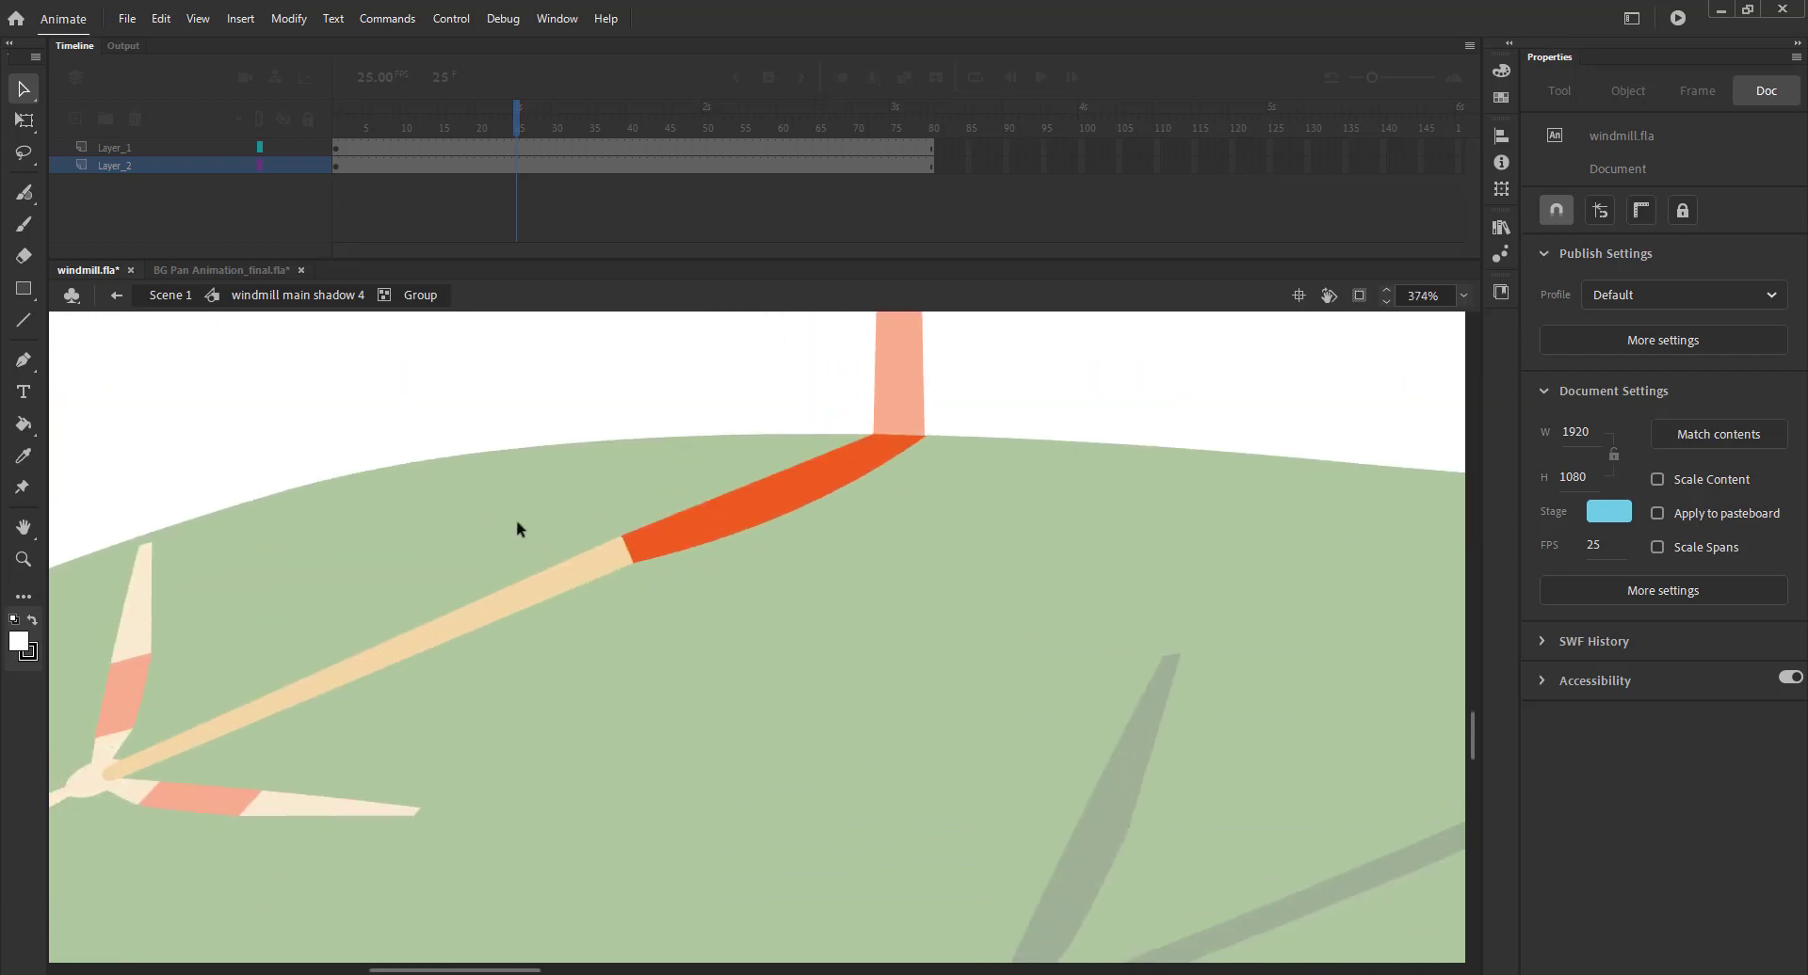
{"action": "left_click_drag", "start_coordinate": [628, 570], "coordinate": [627, 599]}
{"action": "left_click_drag", "start_coordinate": [621, 537], "coordinate": [636, 558]}
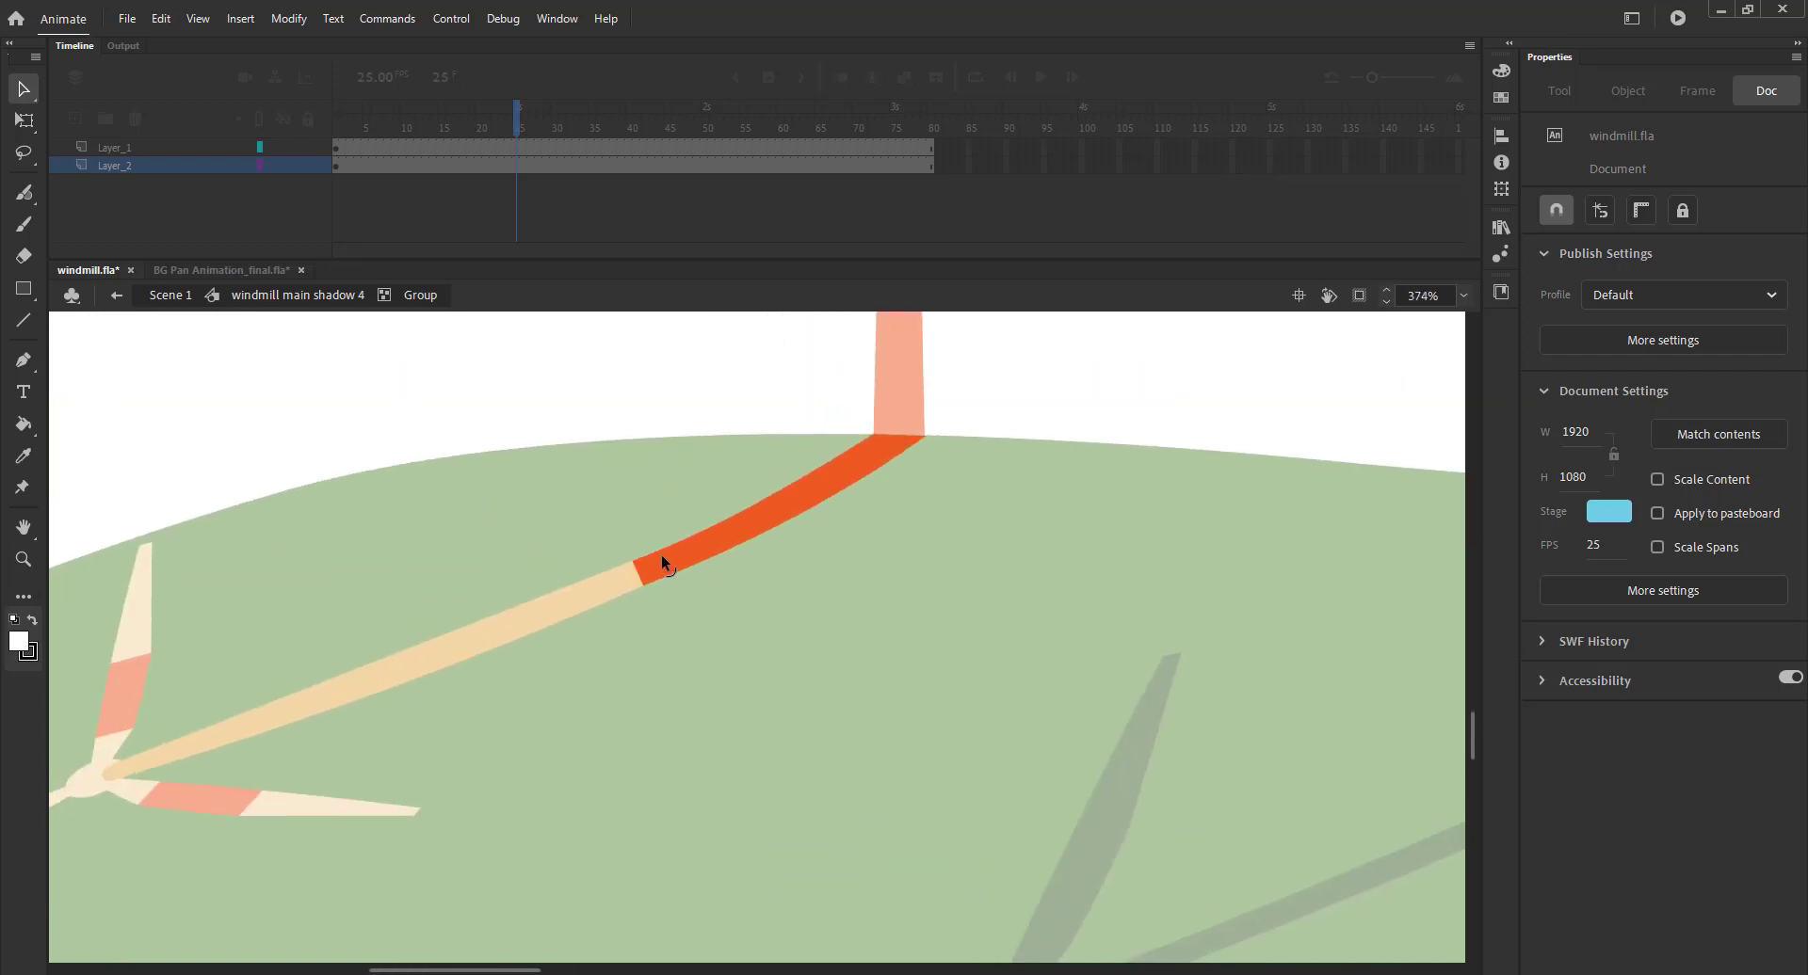
{"action": "key", "text": "ctrl+minus"}
{"action": "key", "text": "ctrl+minus"}
Leave the tower group and tint the tower and blades layers of windmill main shadow 4 black
{"action": "left_click", "coordinate": [297, 296]}
{"action": "left_click", "coordinate": [336, 165]}
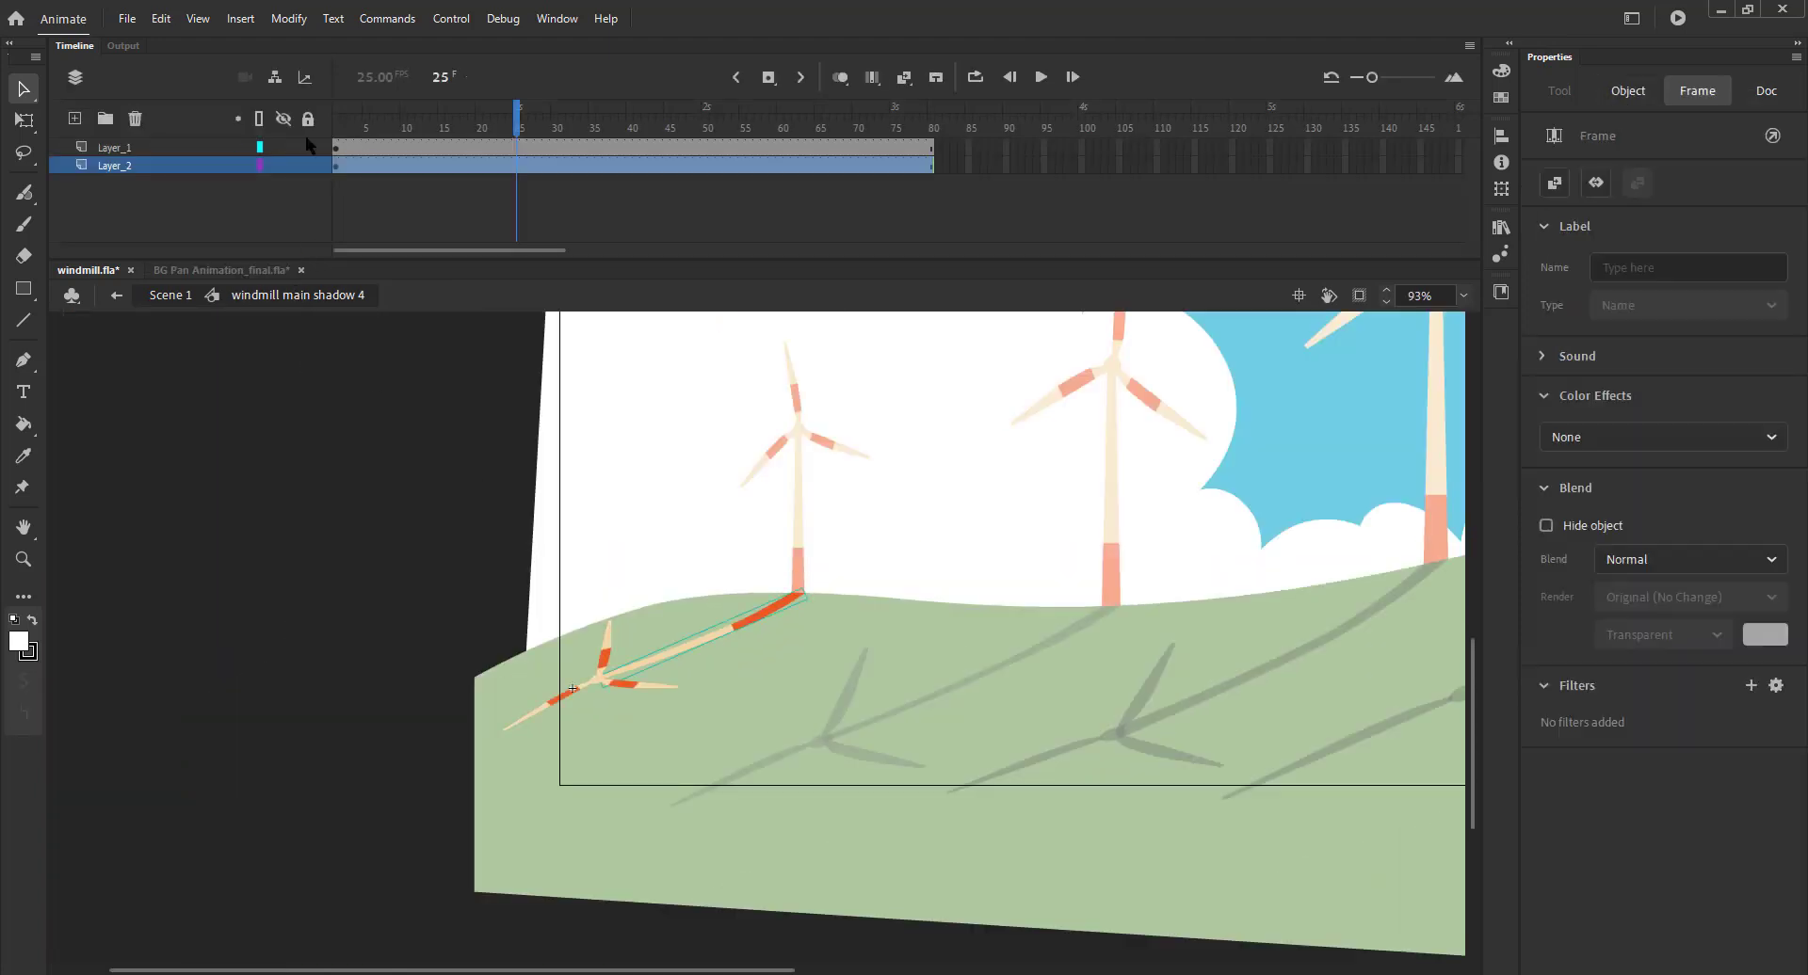
{"action": "left_click", "coordinate": [1624, 440]}
{"action": "left_click", "coordinate": [1564, 534]}
{"action": "left_click", "coordinate": [600, 678]}
{"action": "left_click", "coordinate": [1635, 442]}
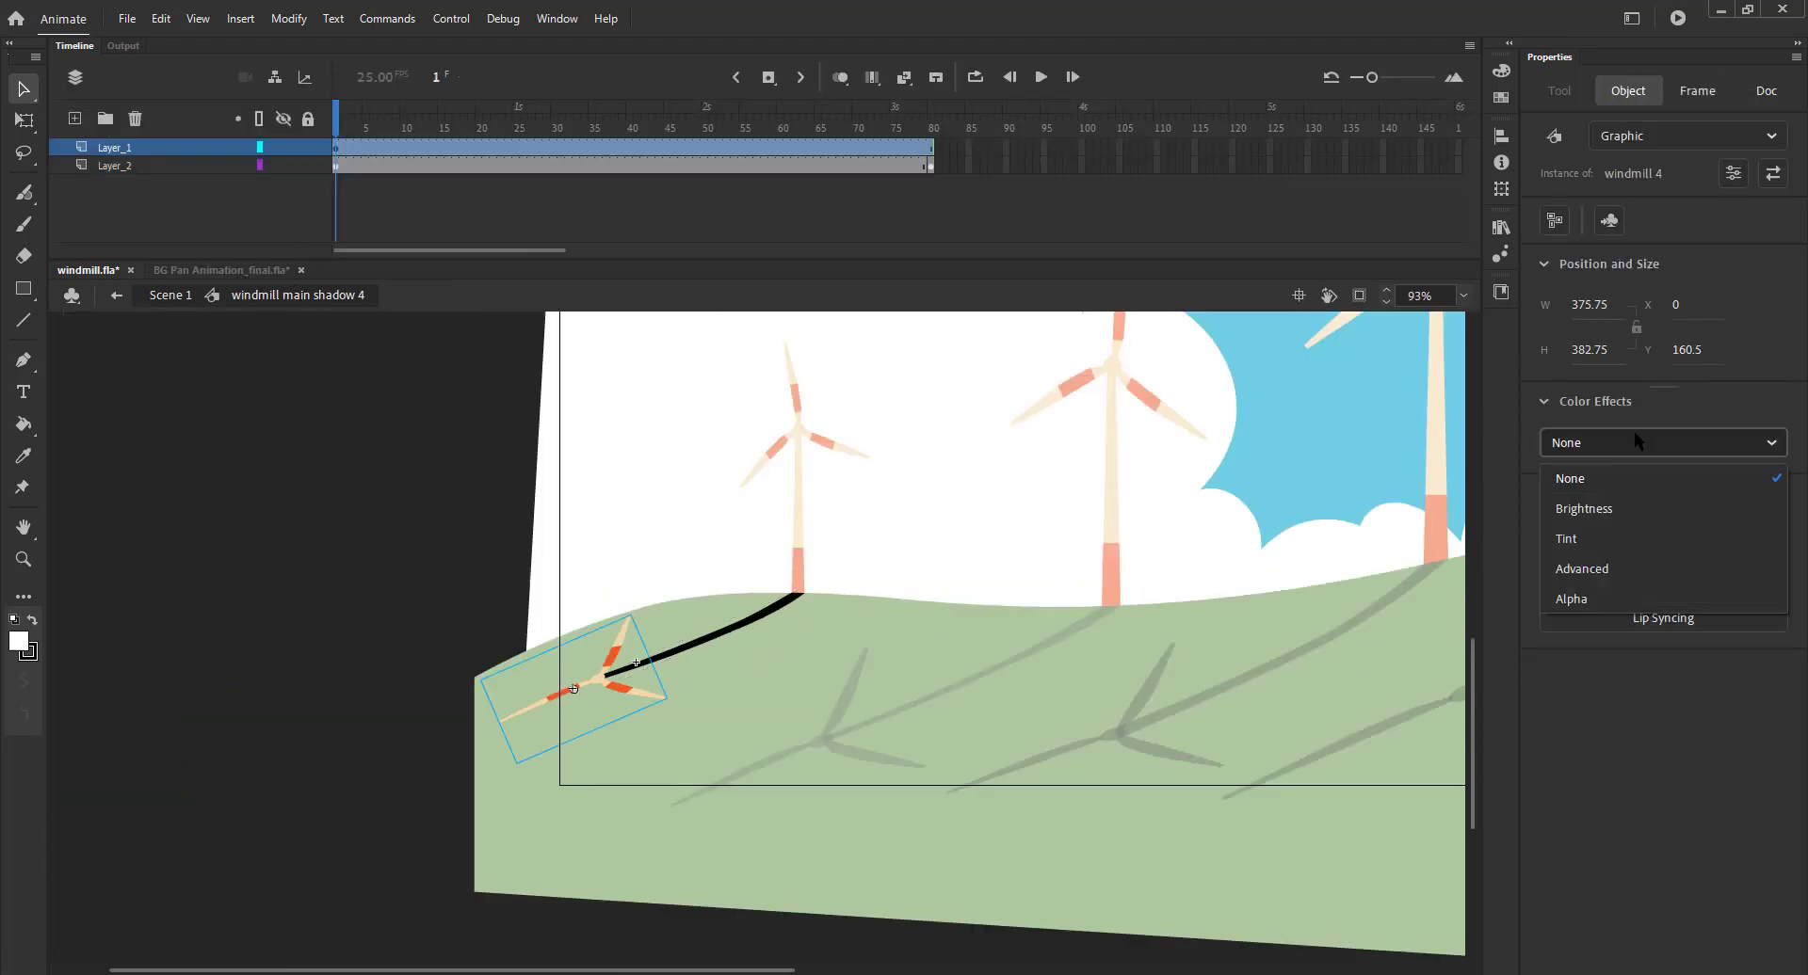
{"action": "left_click", "coordinate": [1568, 539]}
Return to Scene 1 and set the smallest windmill's shadow to 19% alpha
{"action": "left_click", "coordinate": [167, 297]}
{"action": "left_click", "coordinate": [1662, 443]}
{"action": "left_click", "coordinate": [1565, 613]}
{"action": "left_click", "coordinate": [1589, 499]}
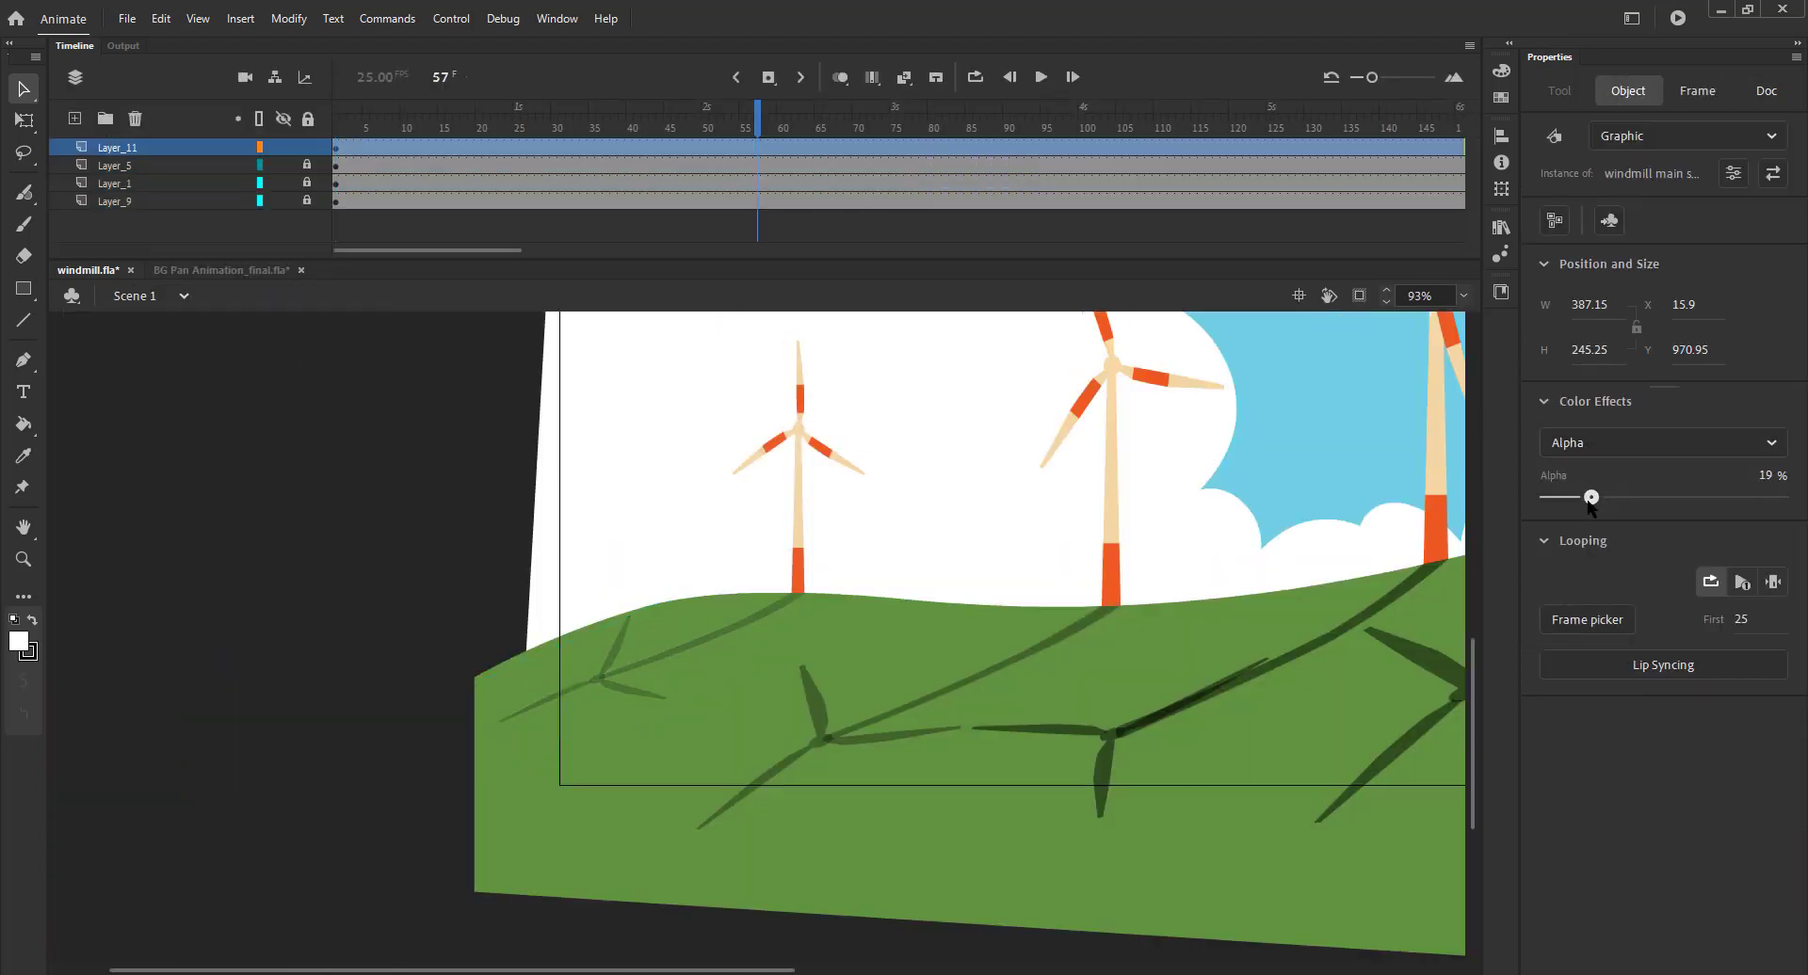
Set the second-largest windmill's shadow to 36% alpha and deselect it
{"action": "left_click", "coordinate": [1168, 716]}
{"action": "left_click", "coordinate": [1616, 497]}
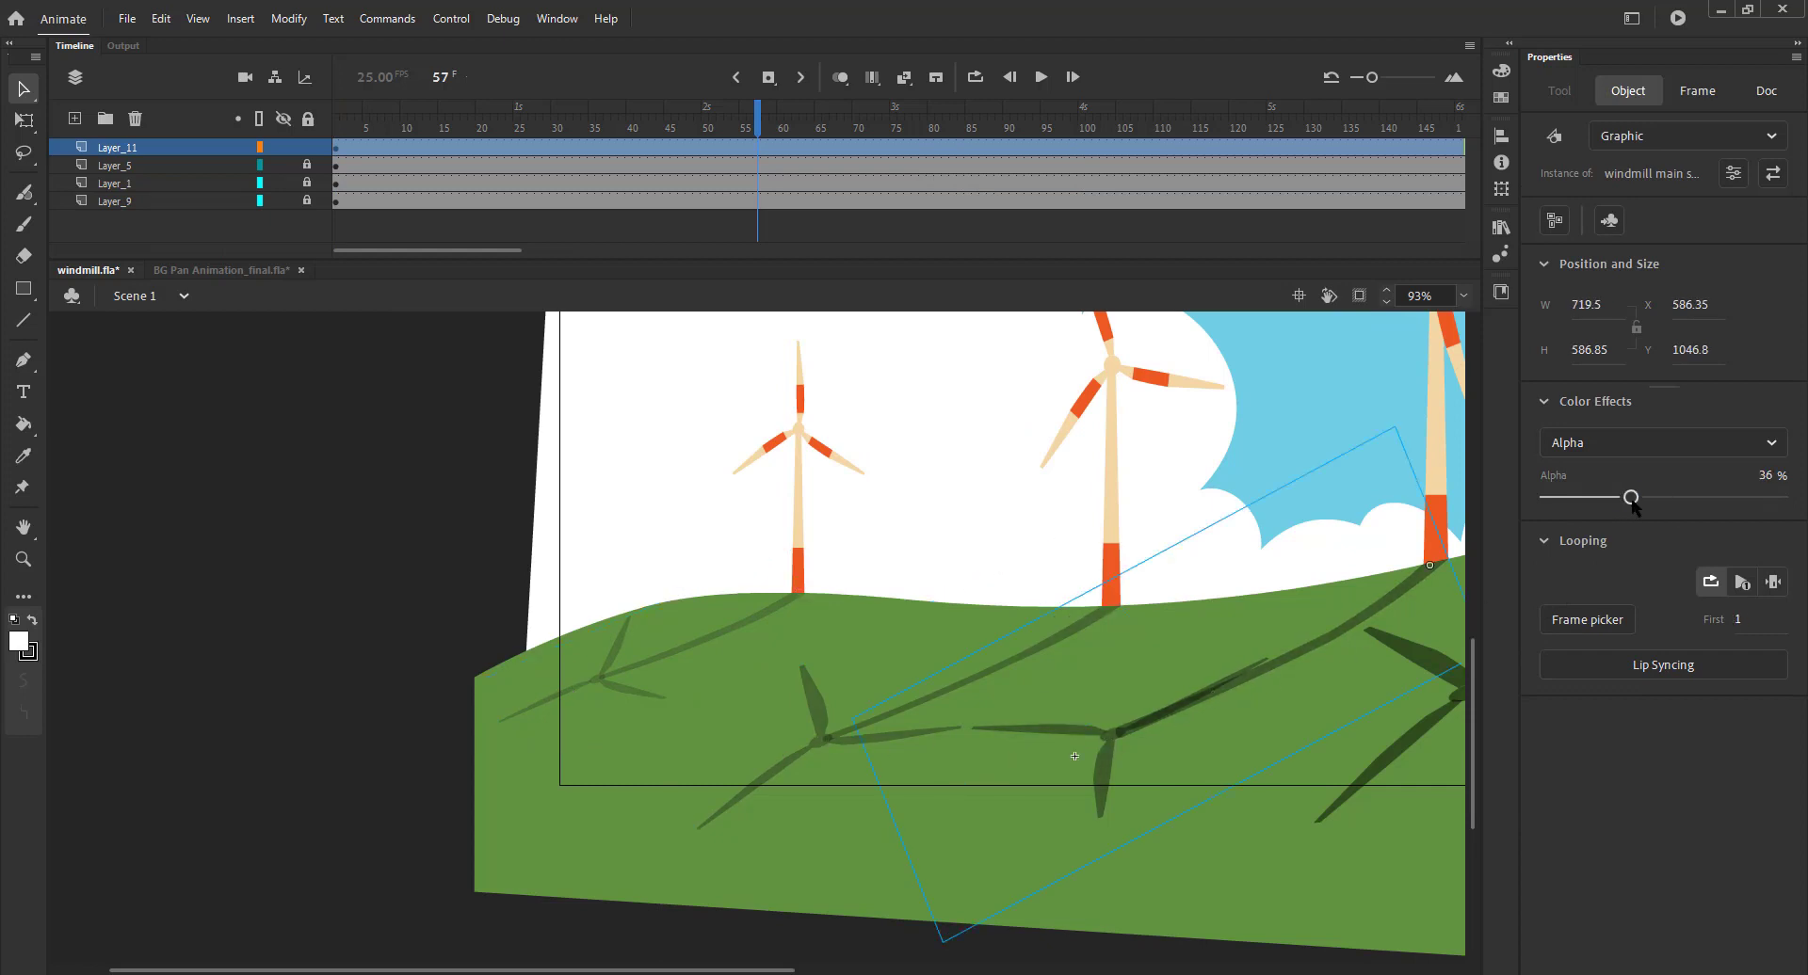
{"action": "left_click", "coordinate": [410, 573]}
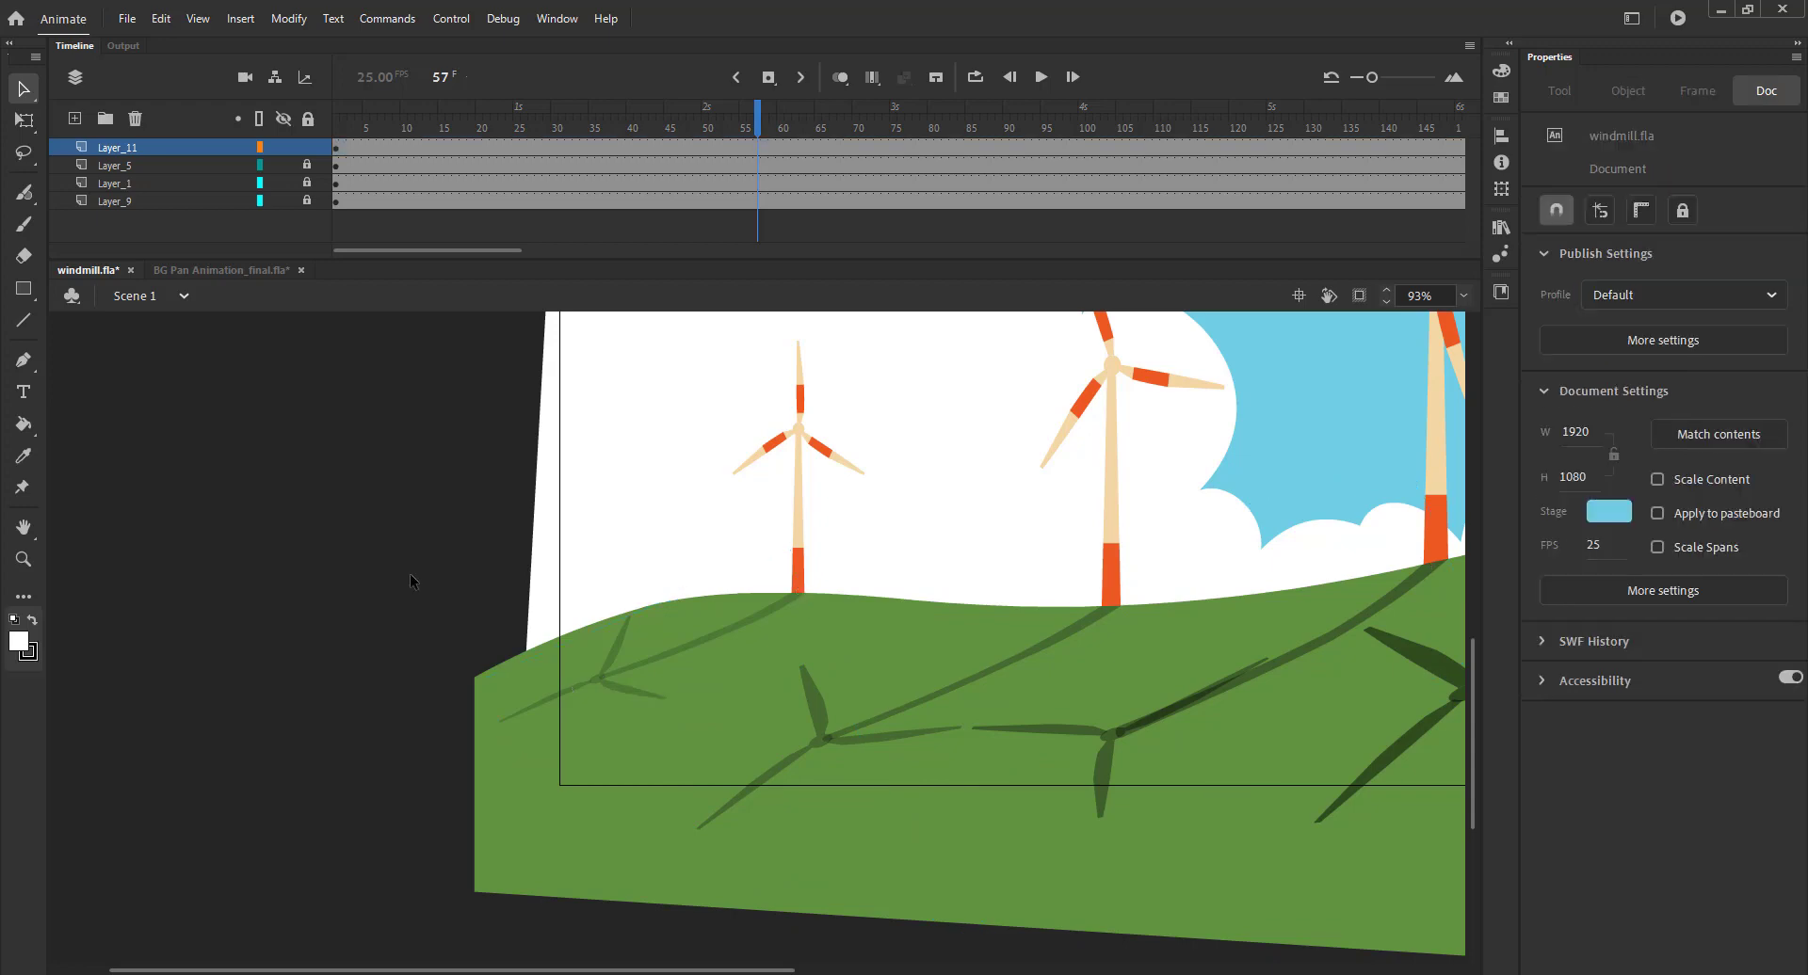
Clip the content outside the stage and play the scene to check the windmills and their shadows
{"action": "key", "text": "ctrl+2"}
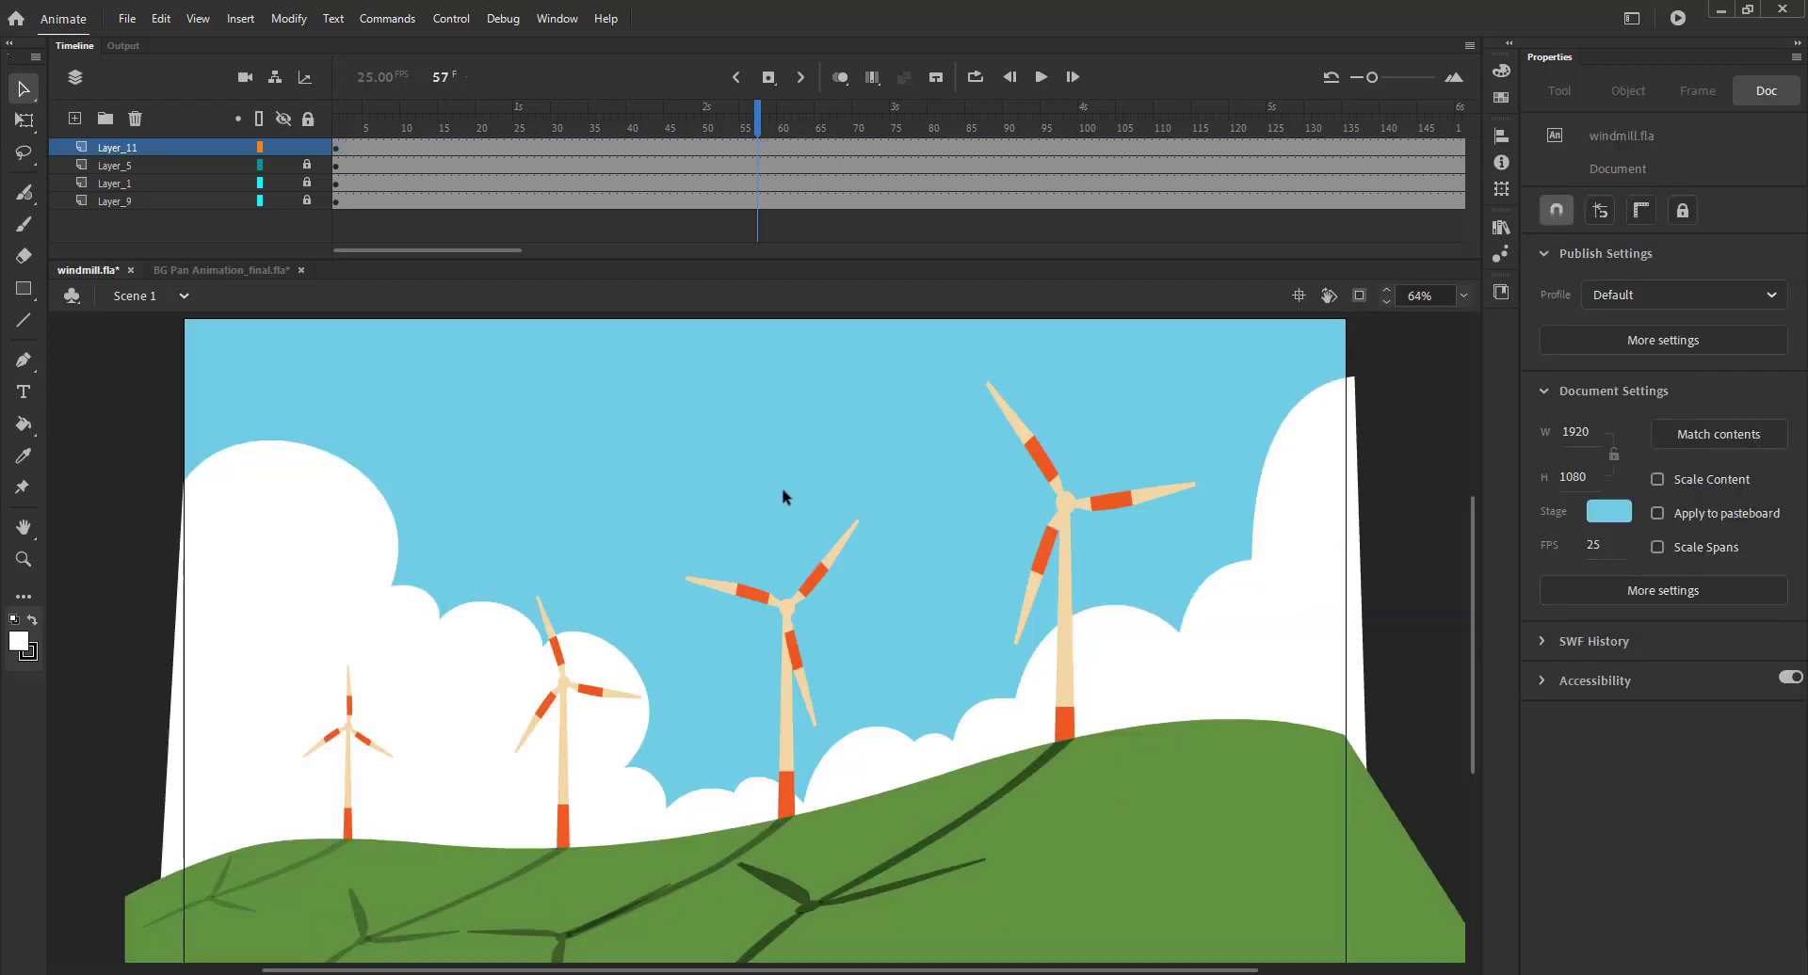
{"action": "left_click_drag", "start_coordinate": [674, 700], "coordinate": [723, 589]}
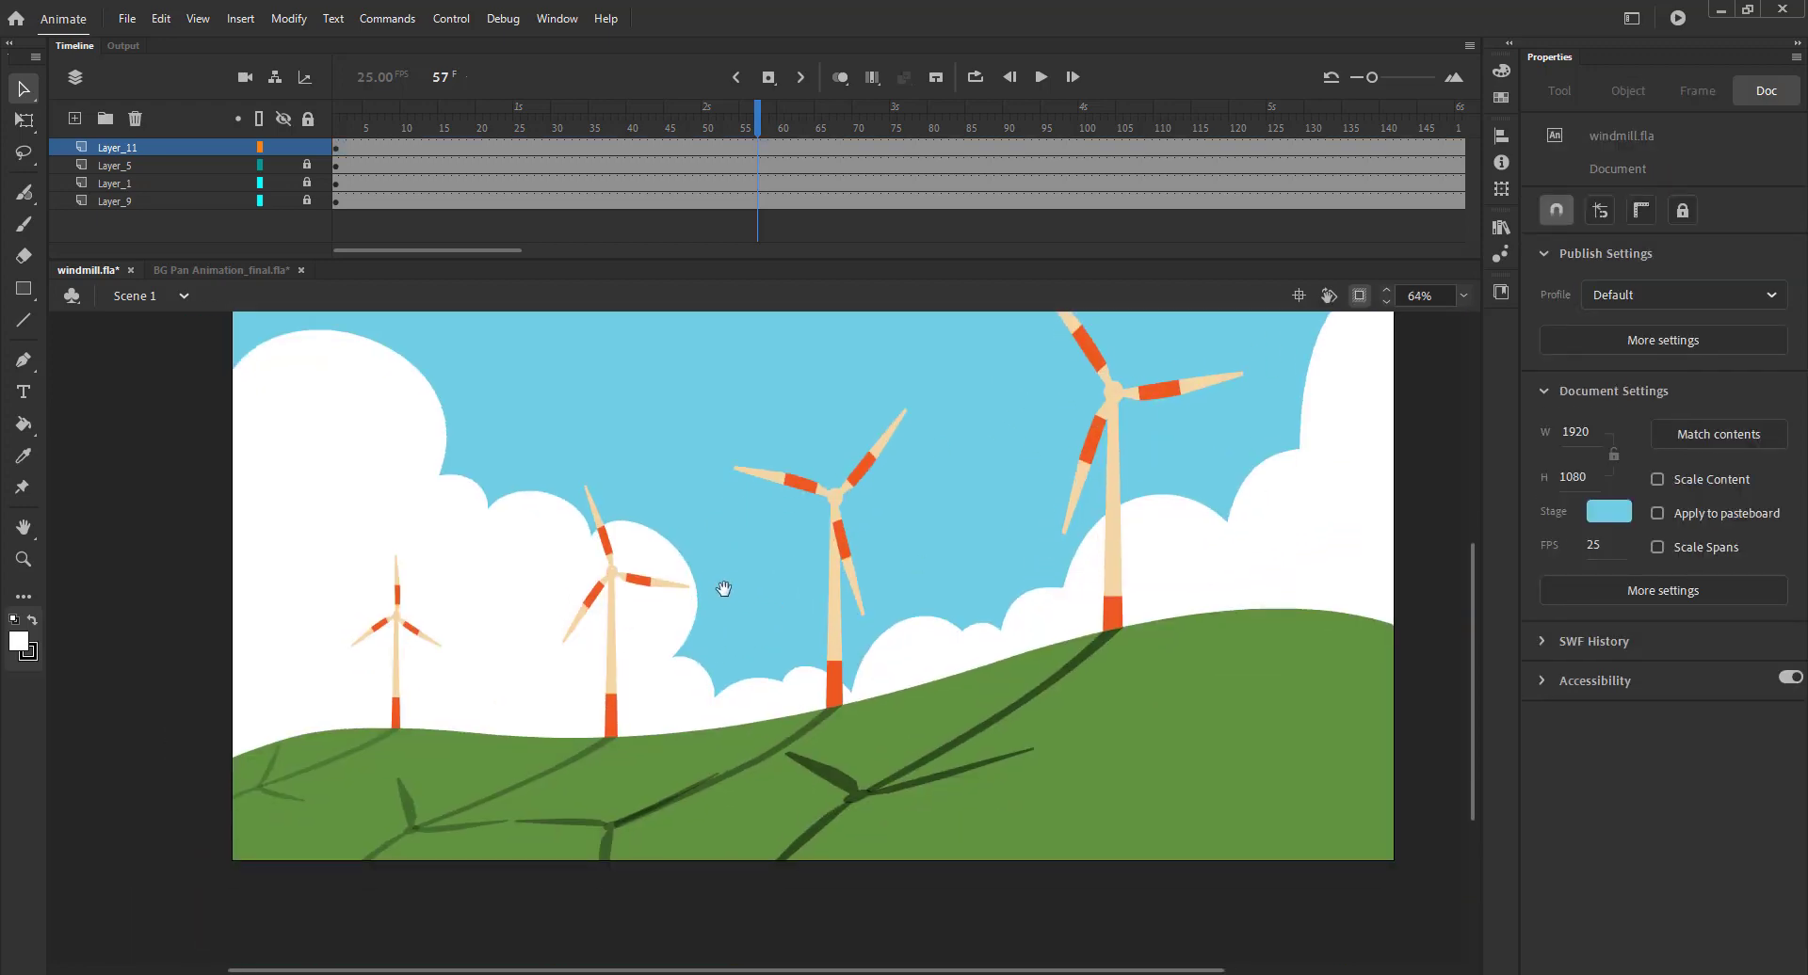
{"action": "key", "text": "Return"}
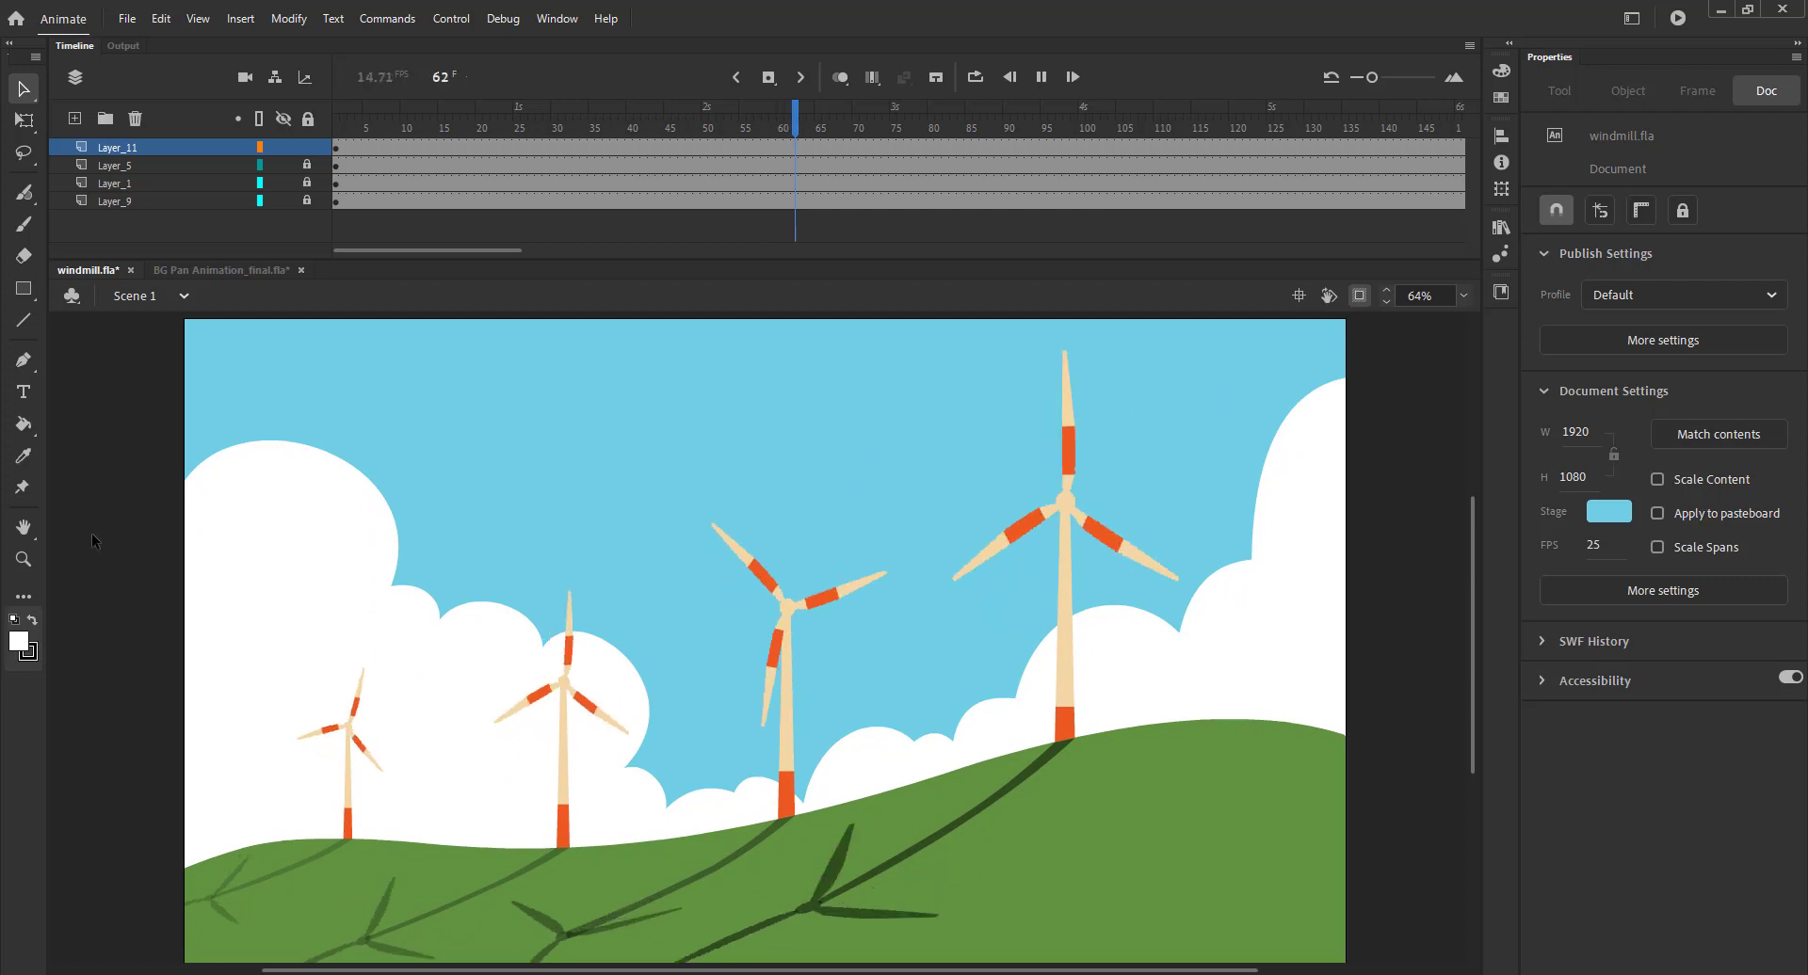